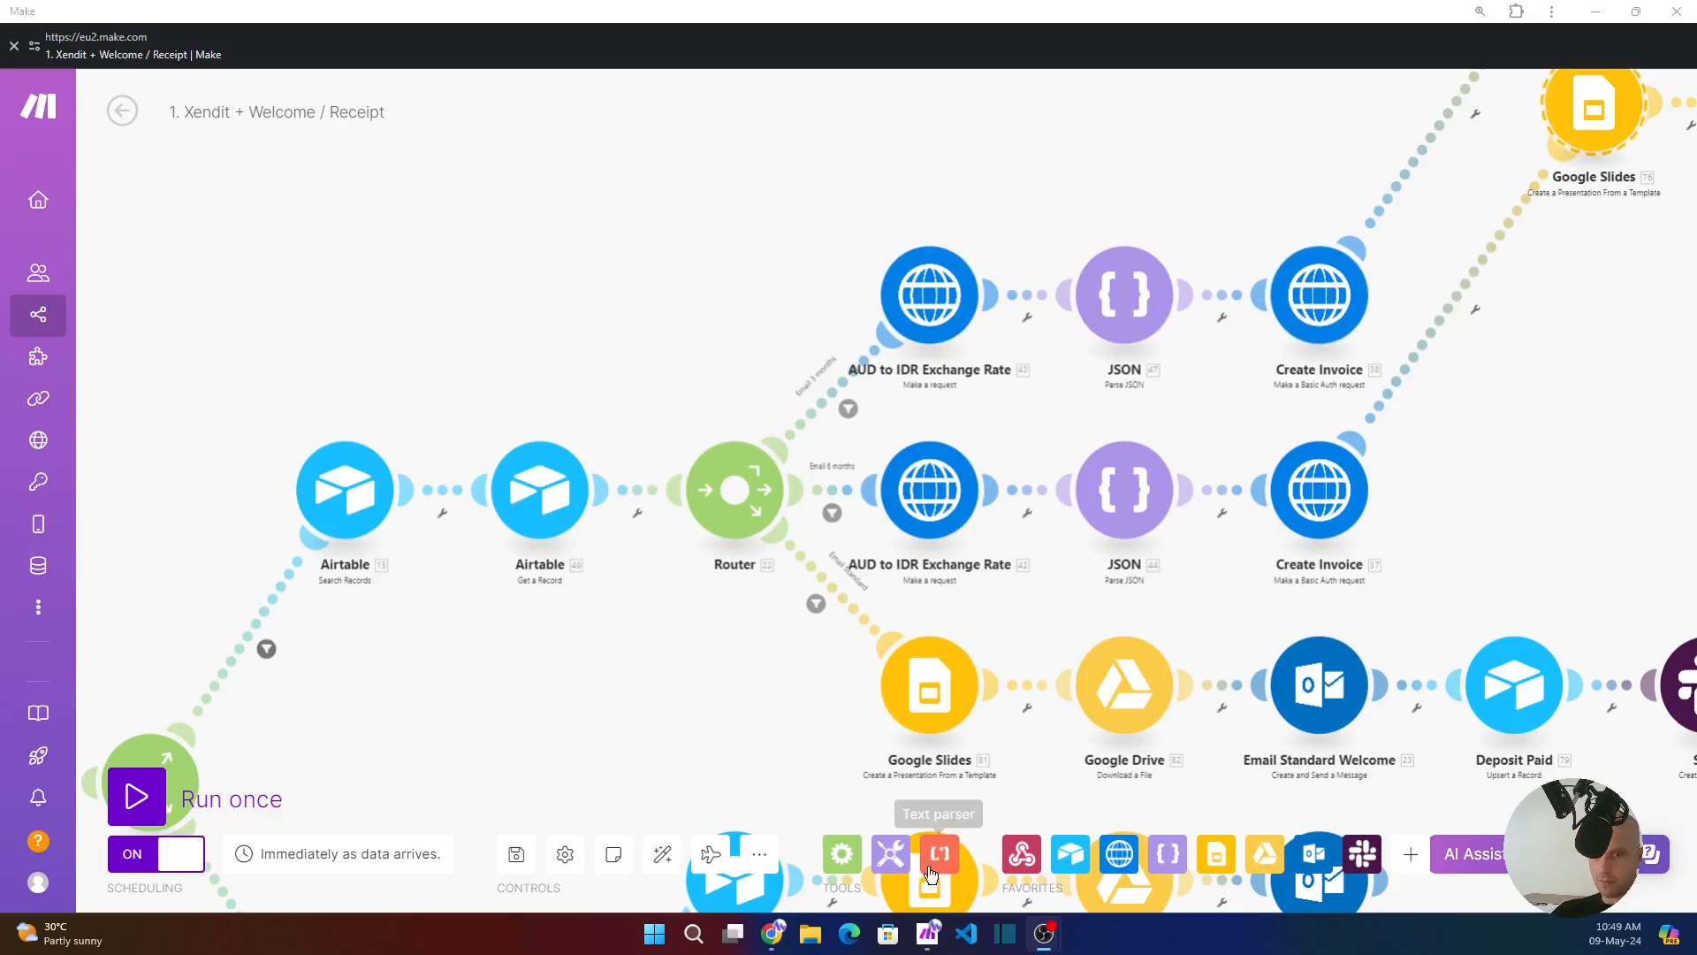
# - Switch to the Airtable Attendees table and inspect the formula behind the WelcomeEmailRun field
pyautogui.click(777, 928)
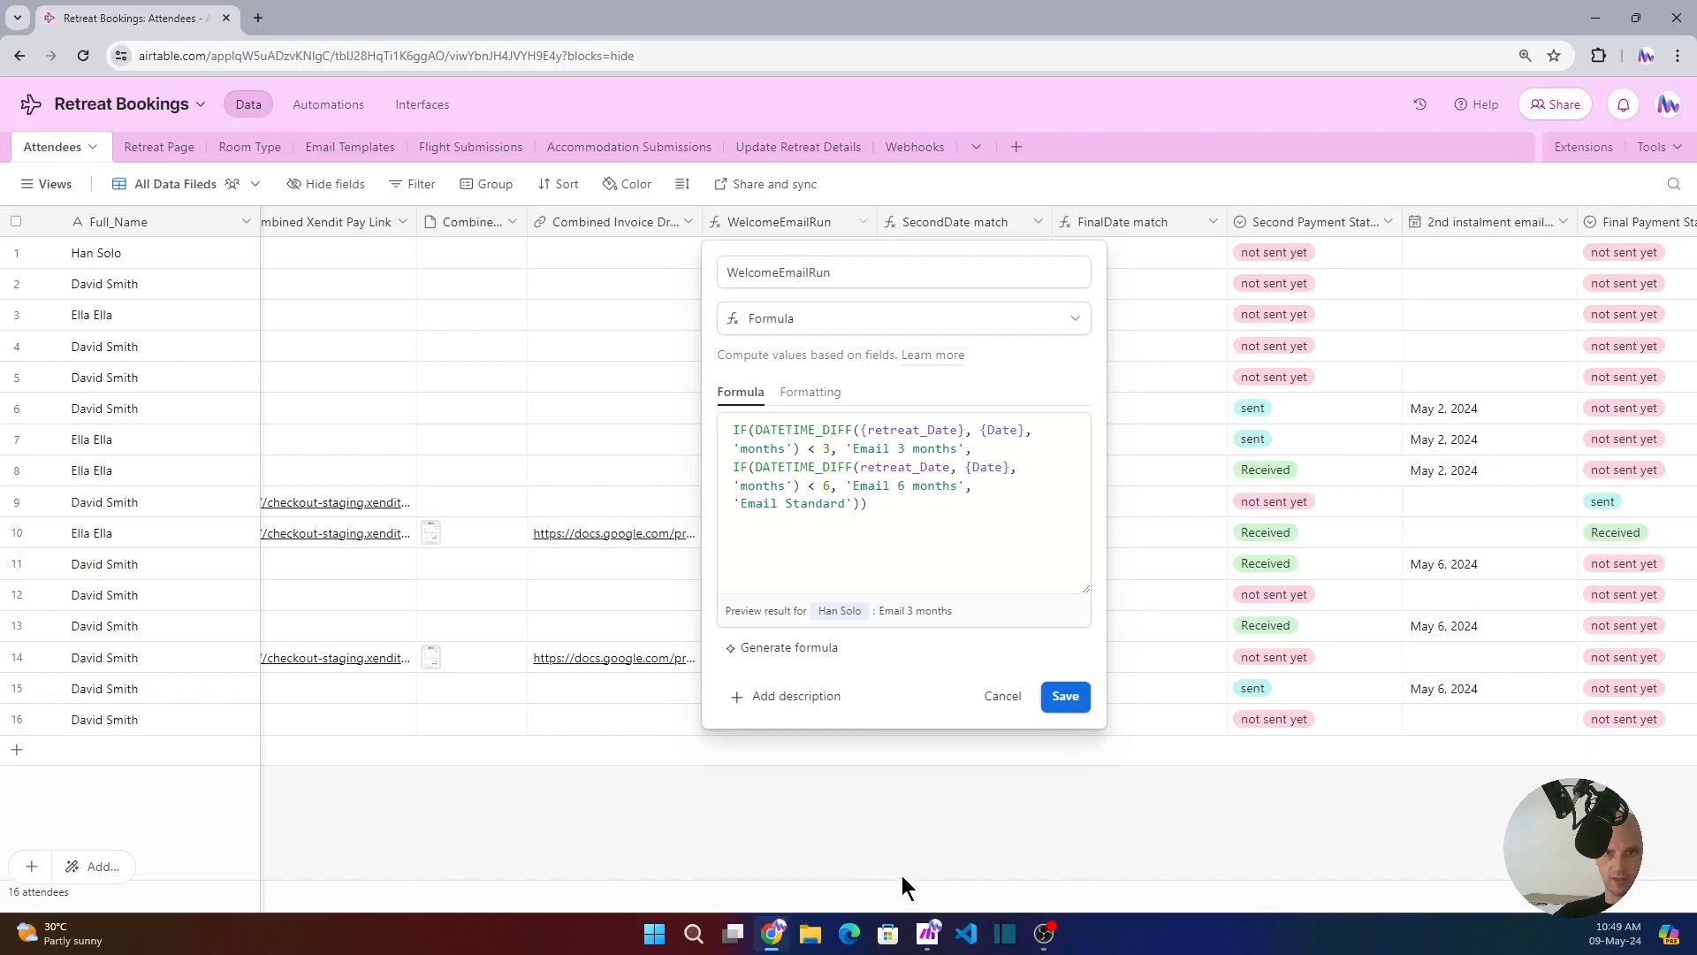
pyautogui.click(779, 221)
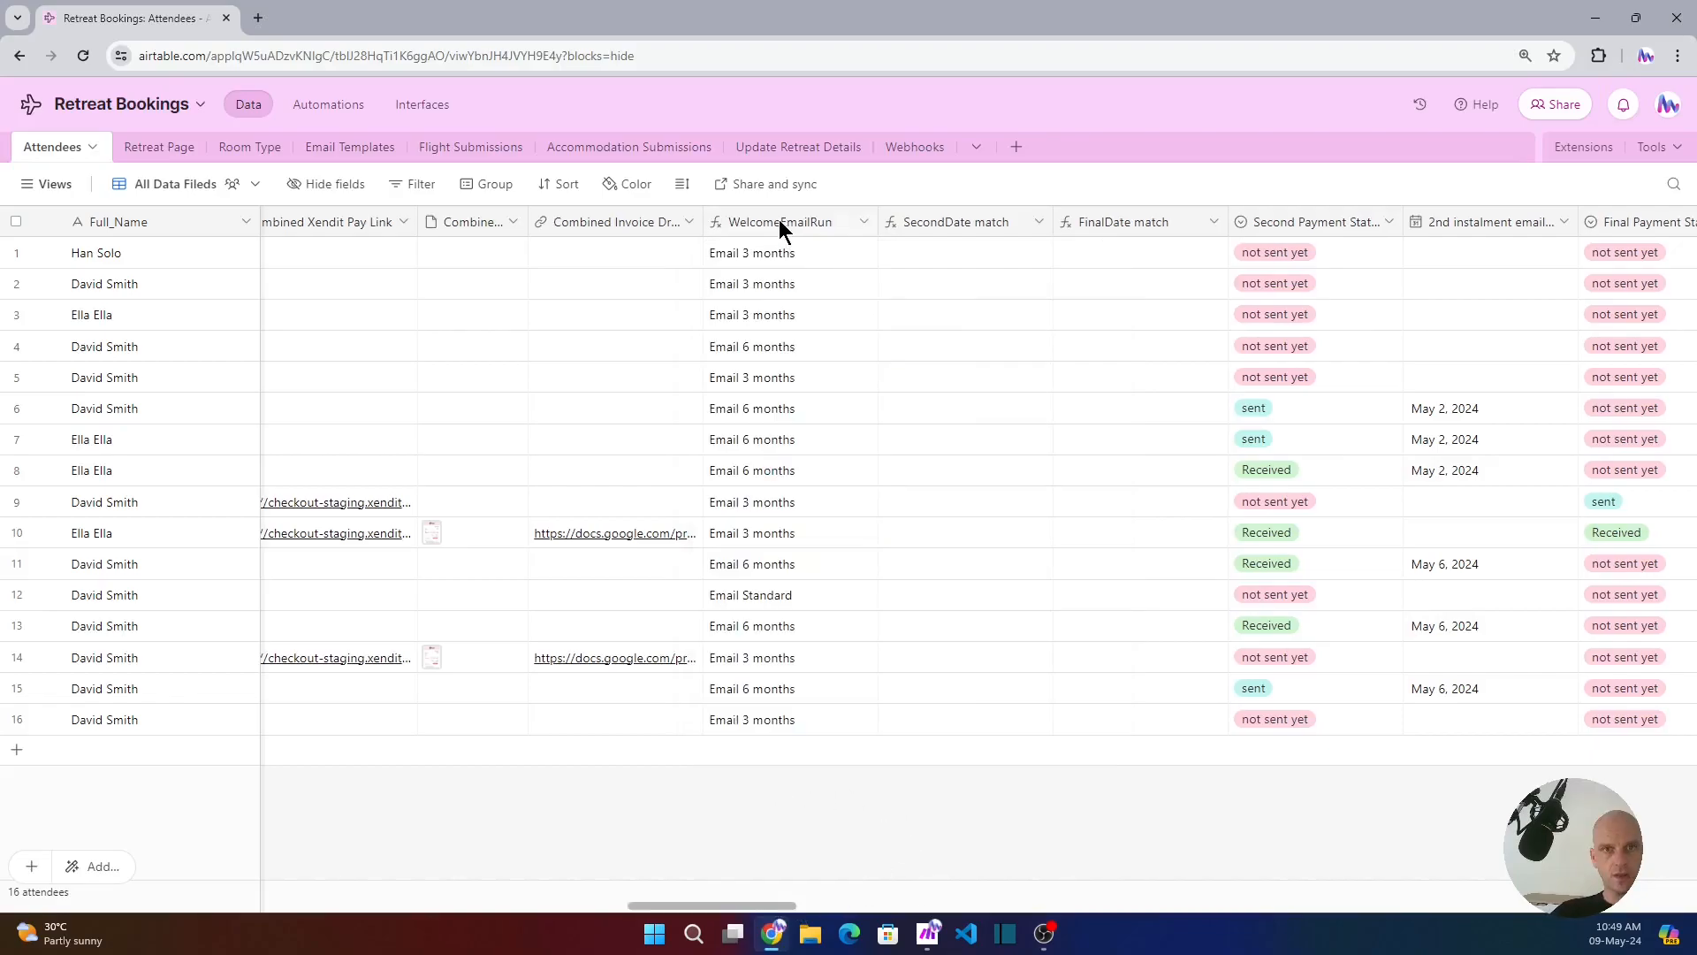
pyautogui.click(778, 221)
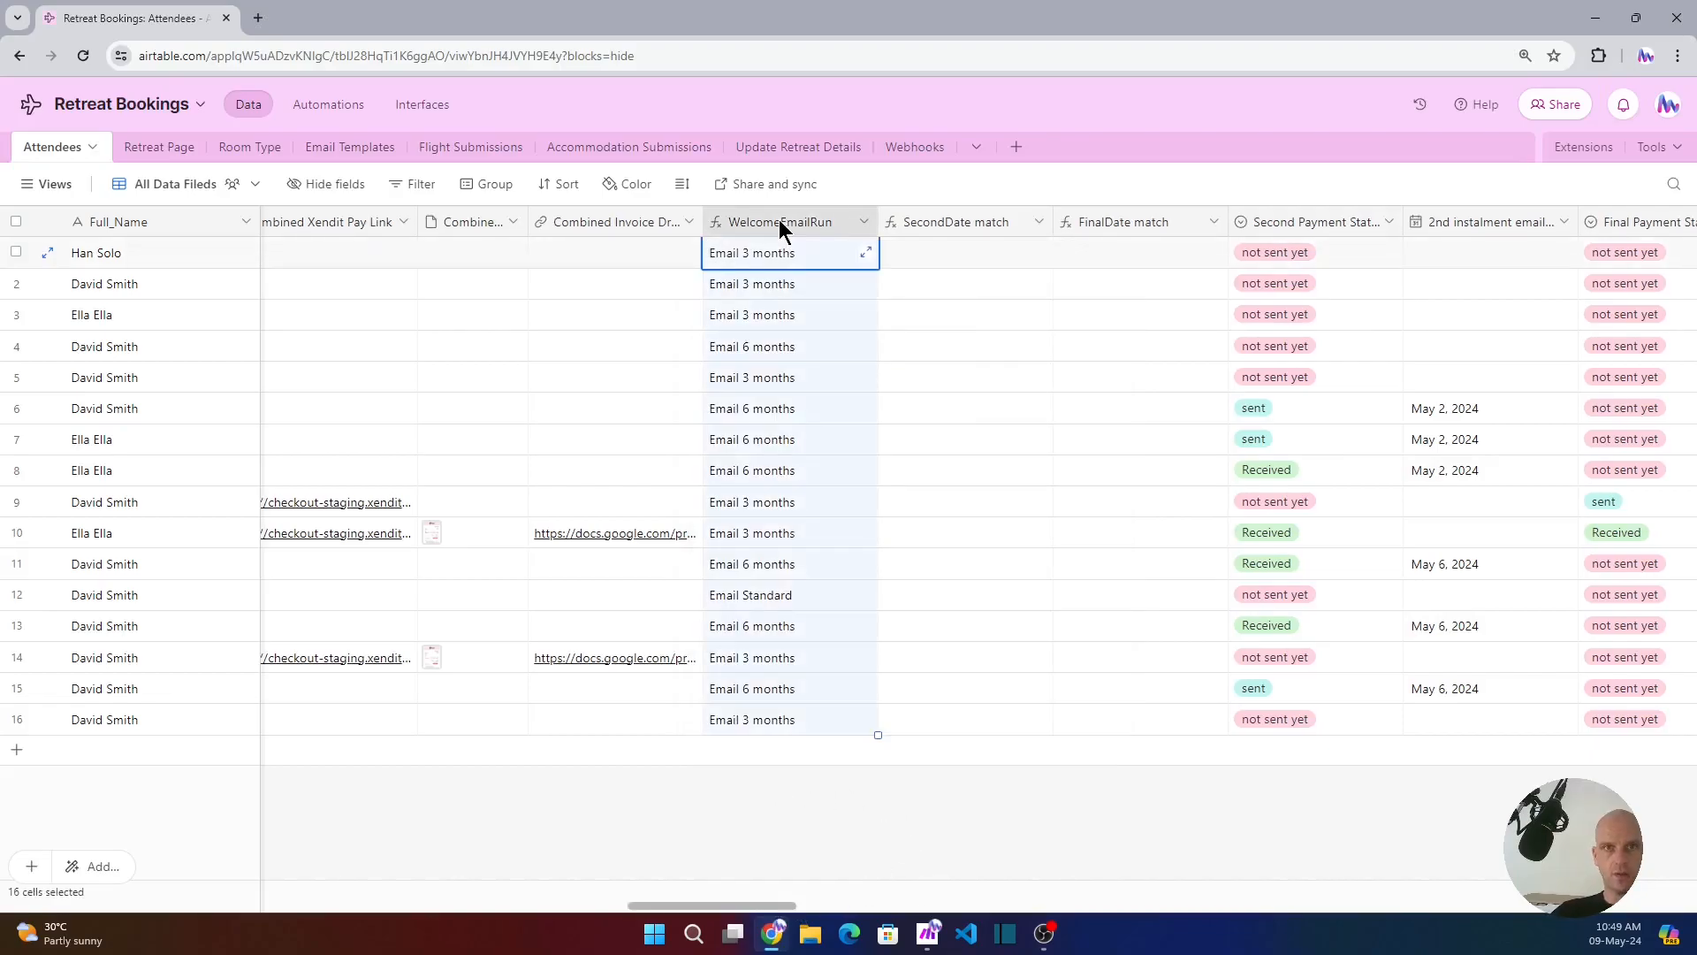
pyautogui.click(862, 222)
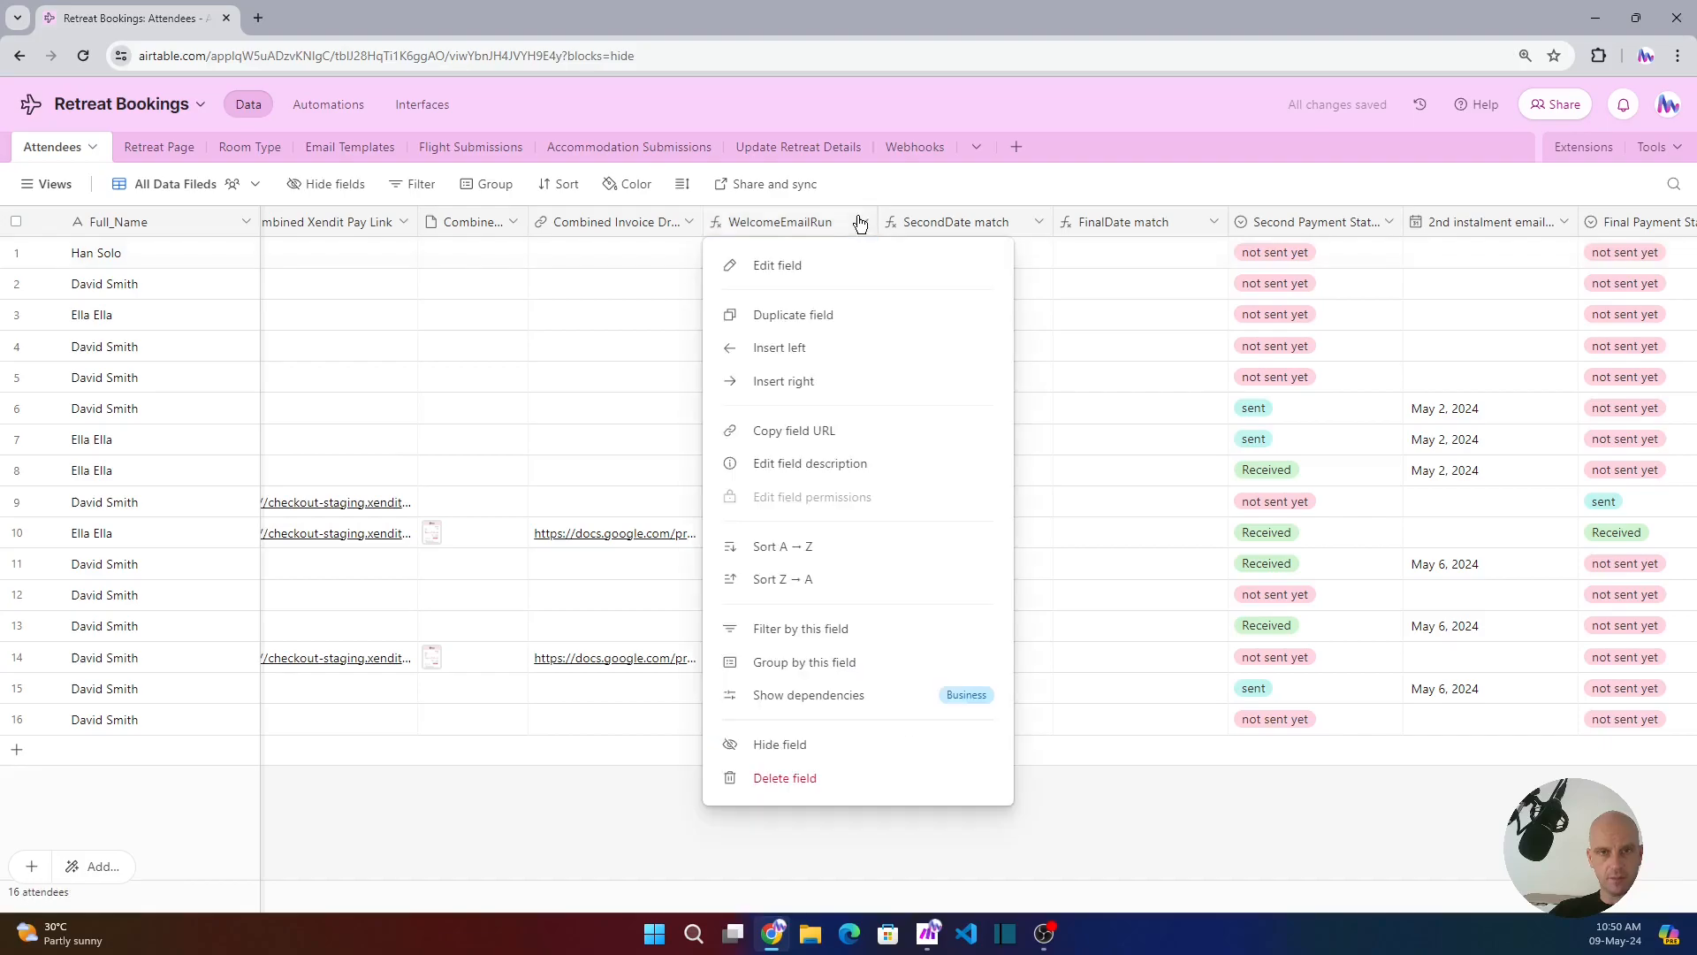
pyautogui.click(778, 265)
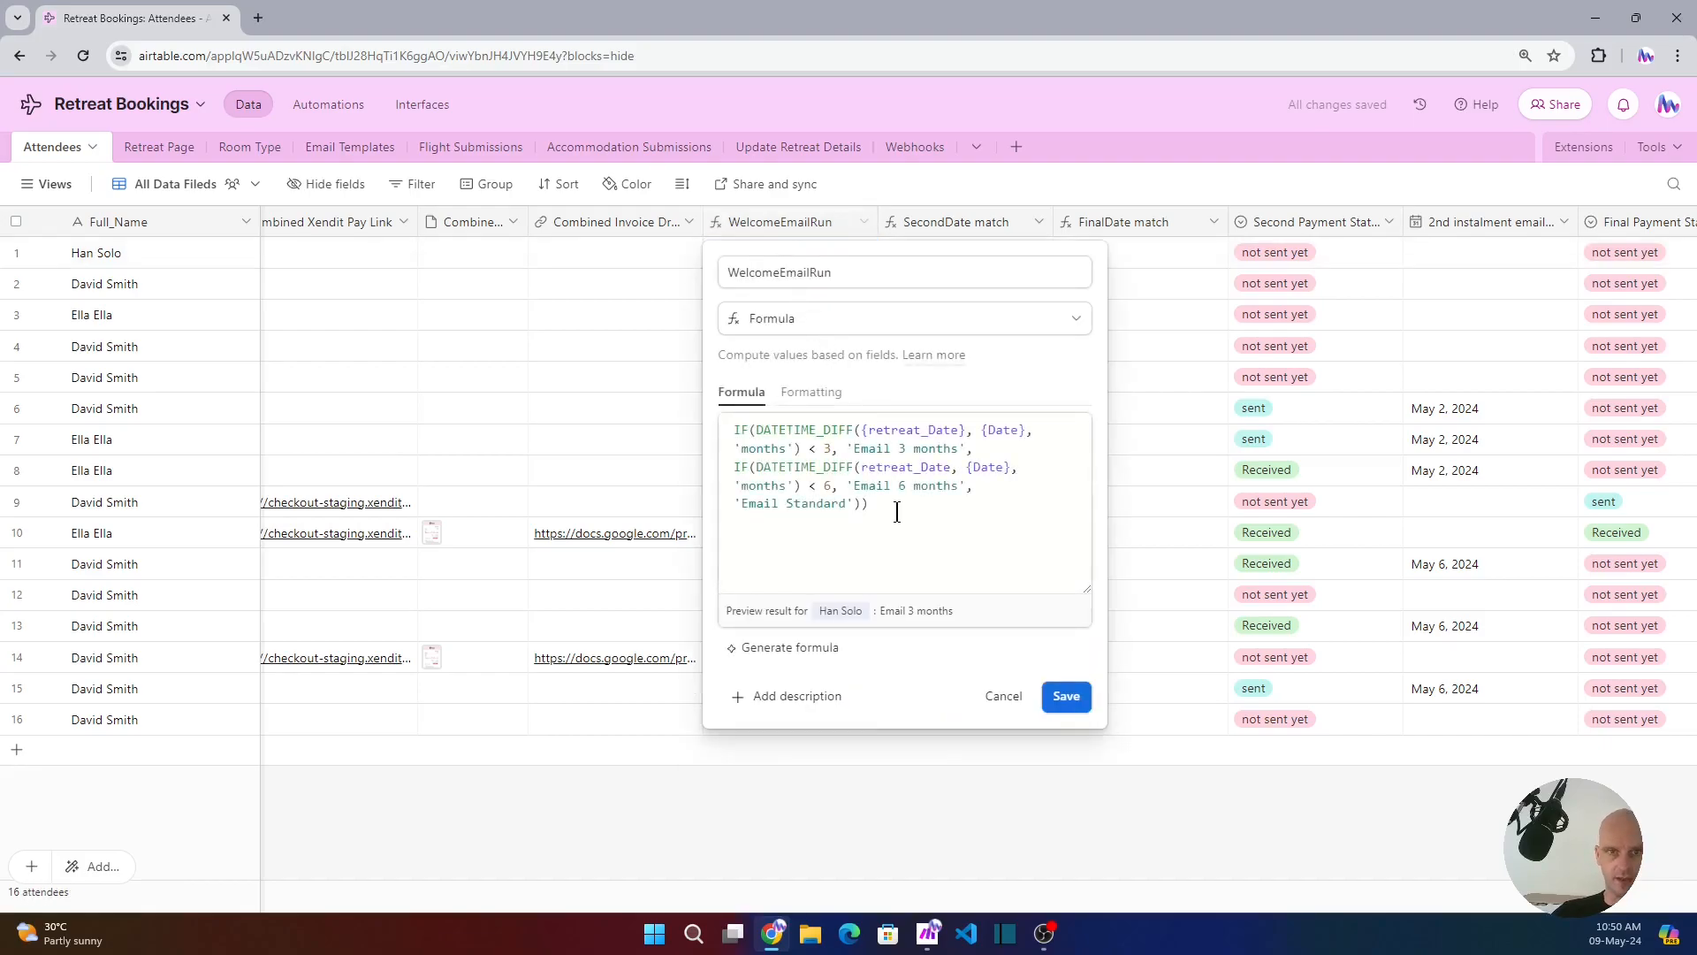
pyautogui.click(647, 336)
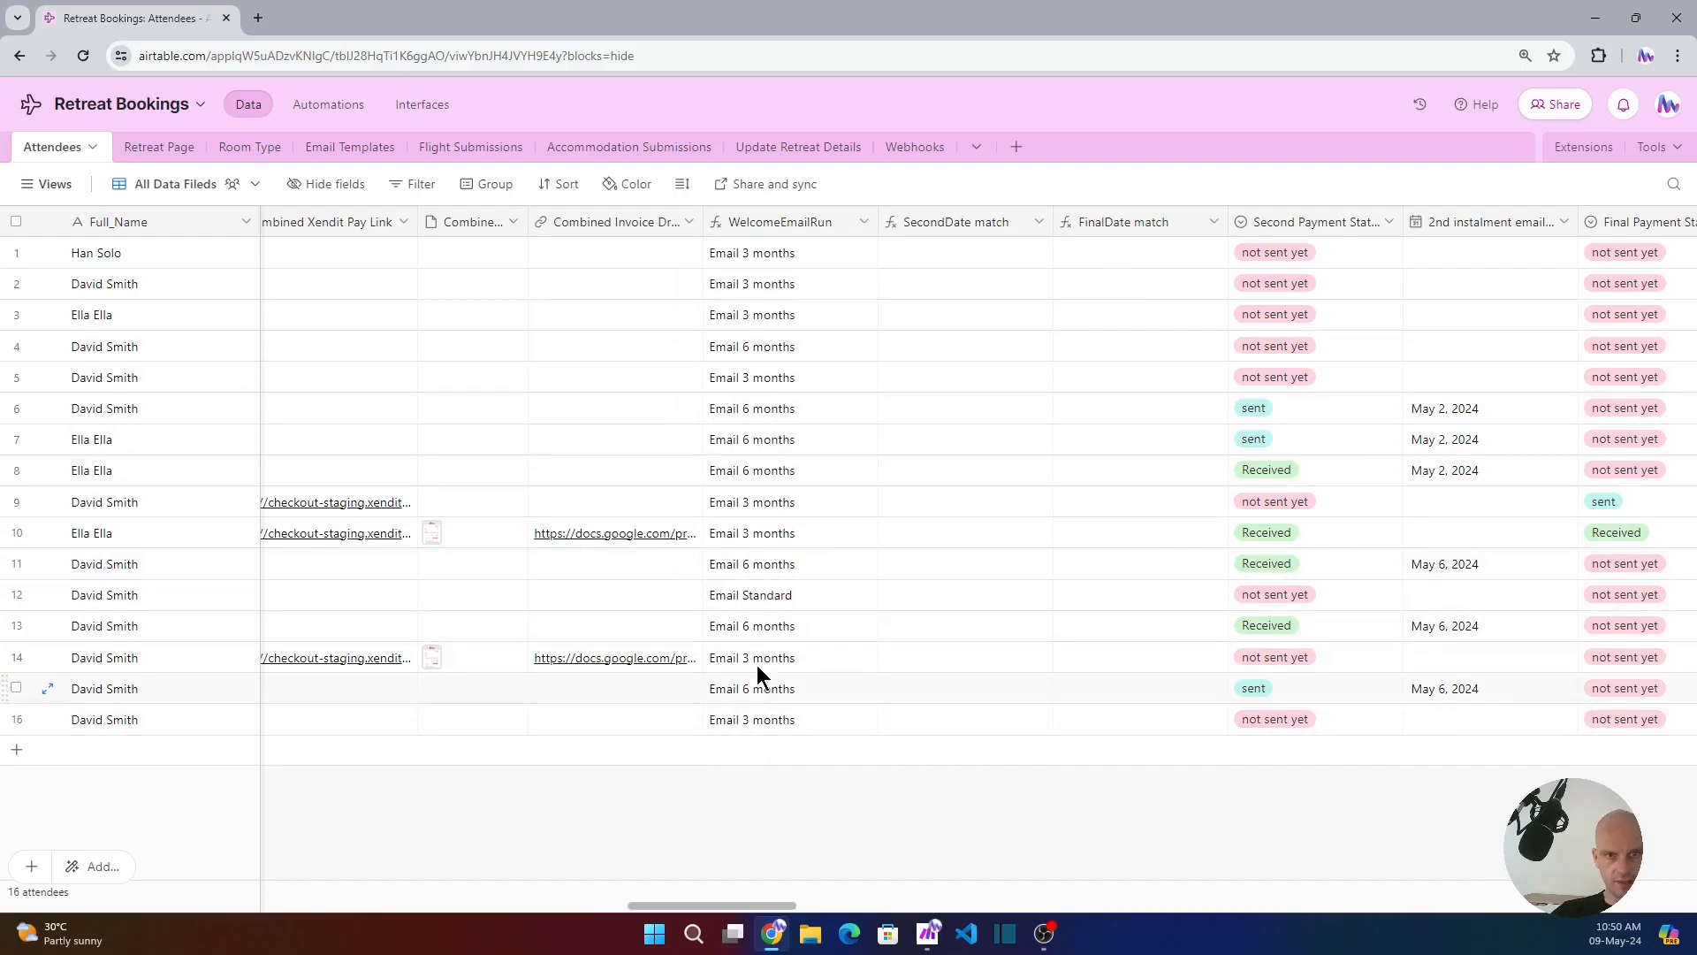
# - Examine the WelcomeEmailRun values in rows 12 to 16 of the Attendees table
pyautogui.click(755, 594)
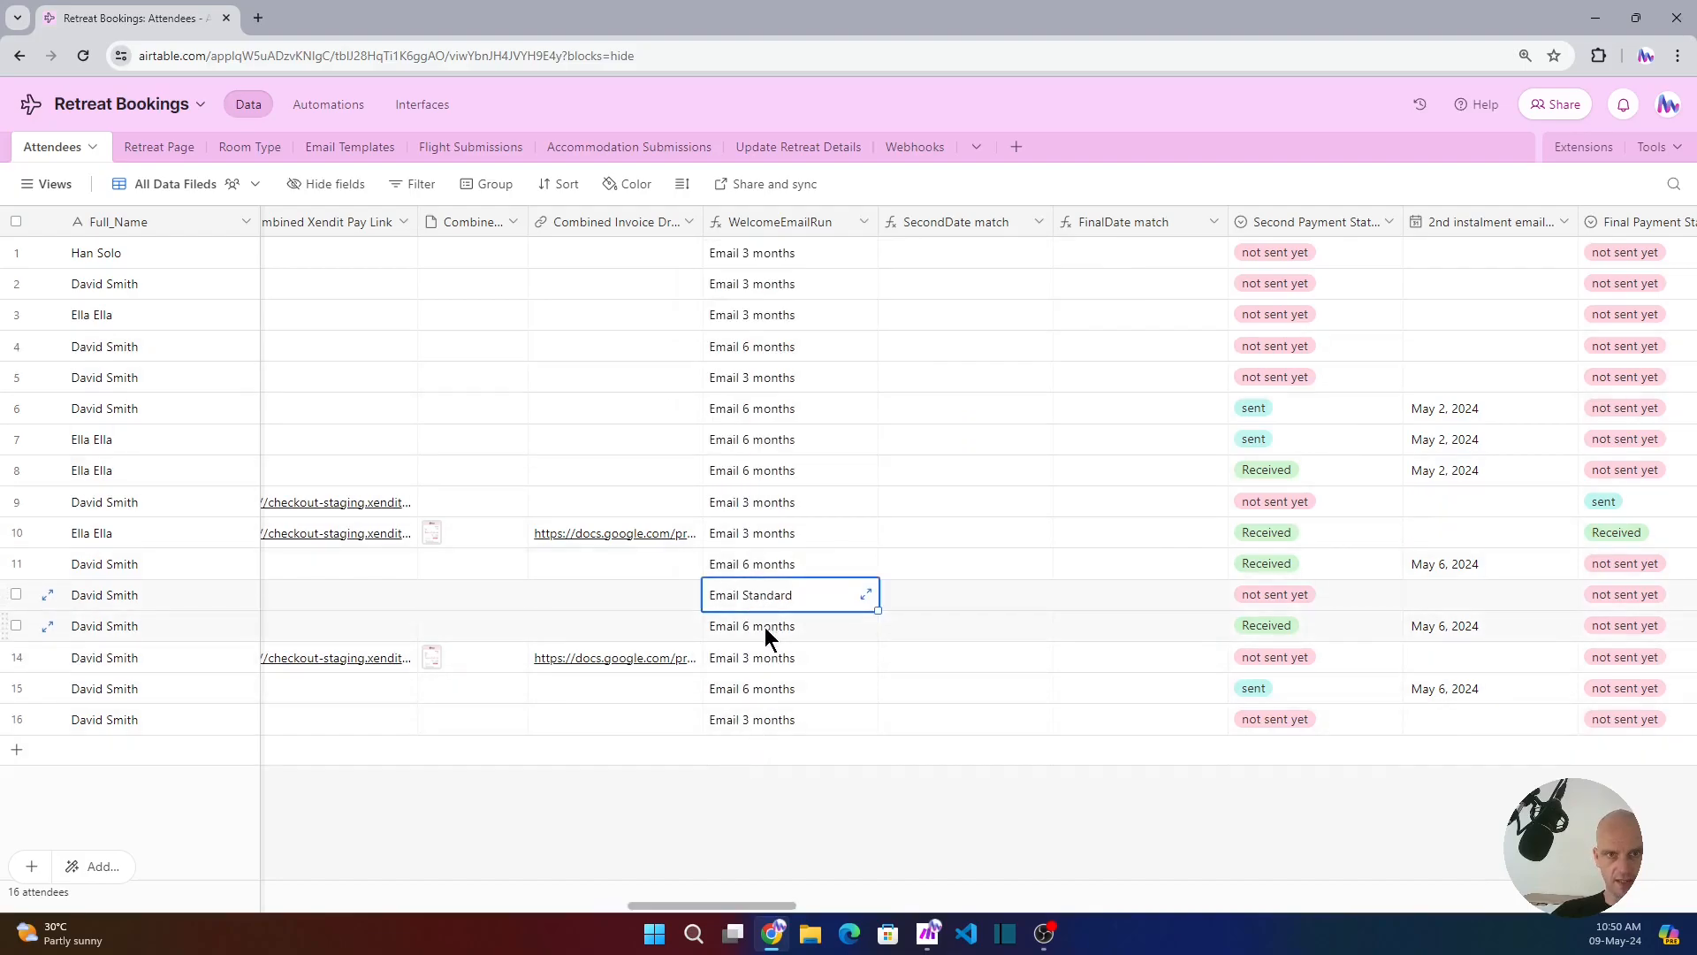
pyautogui.click(769, 659)
pyautogui.click(762, 622)
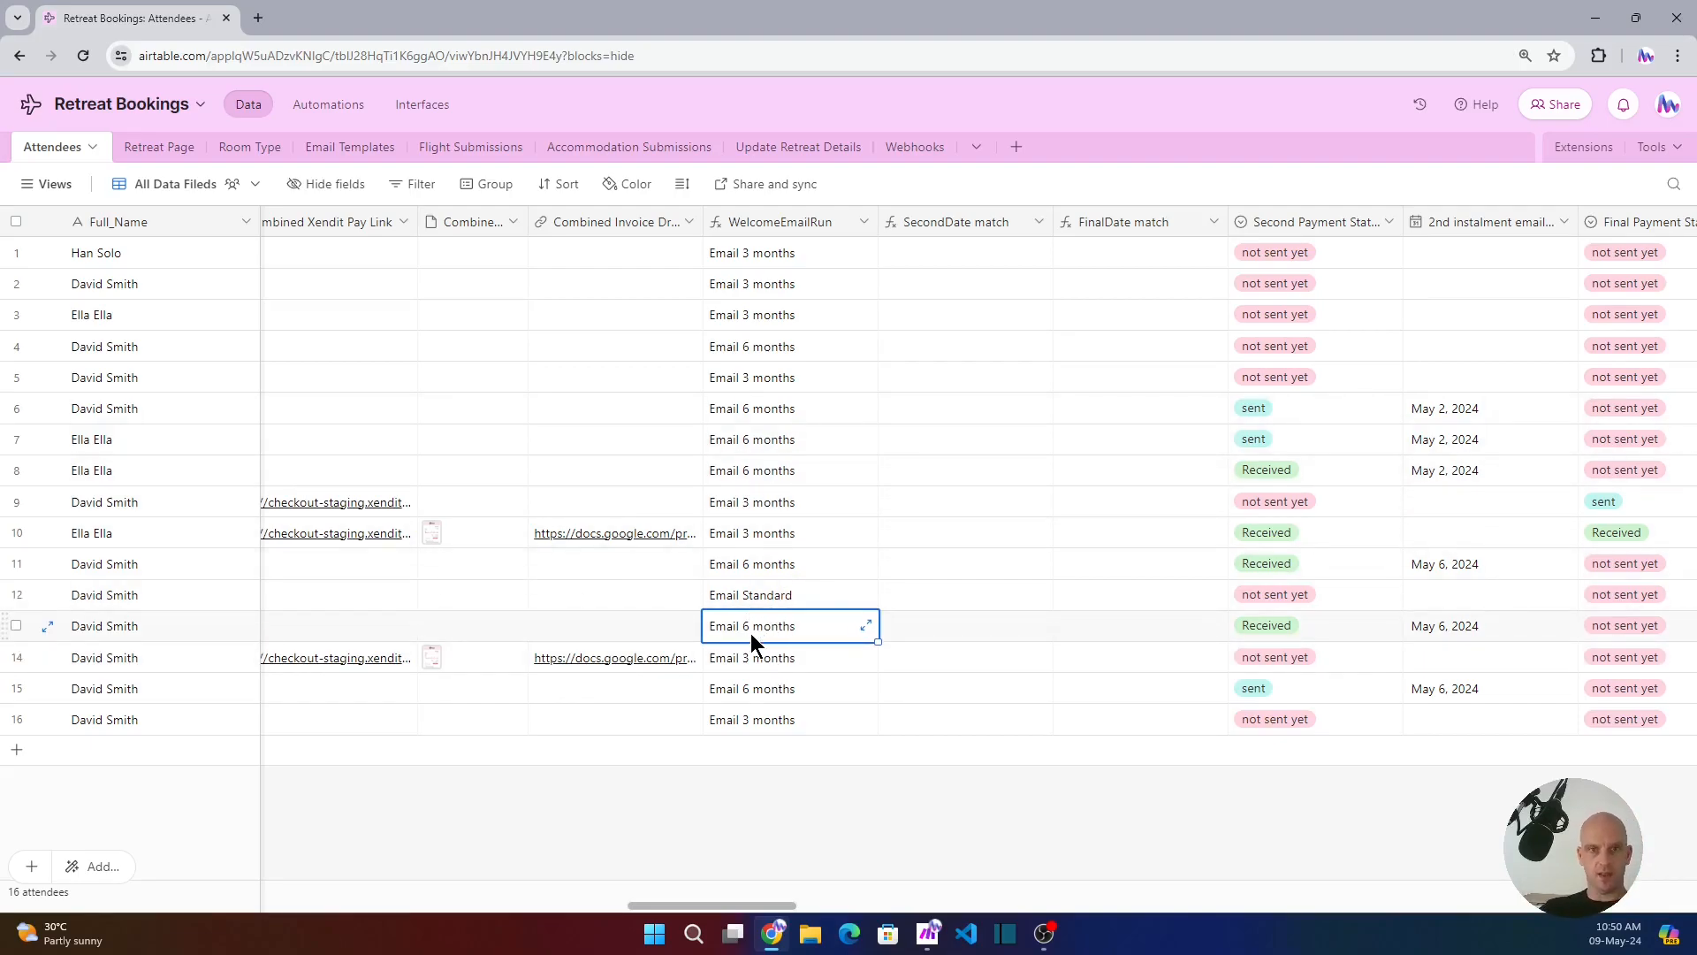
pyautogui.click(755, 659)
pyautogui.click(753, 689)
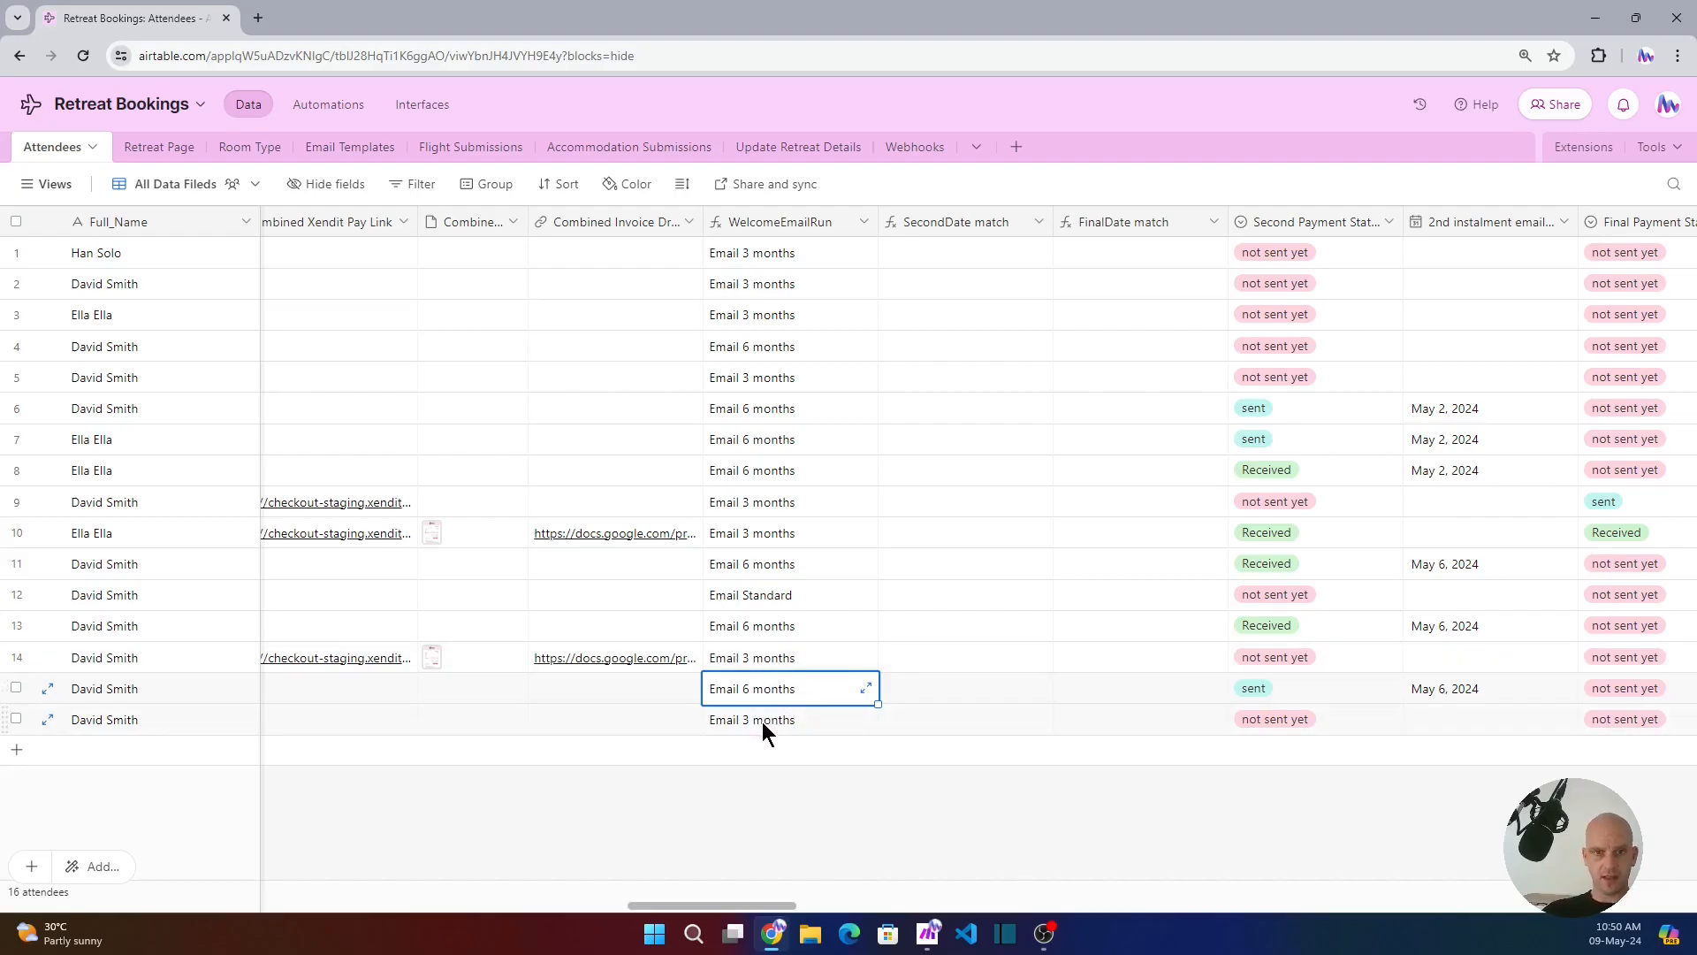
pyautogui.click(763, 723)
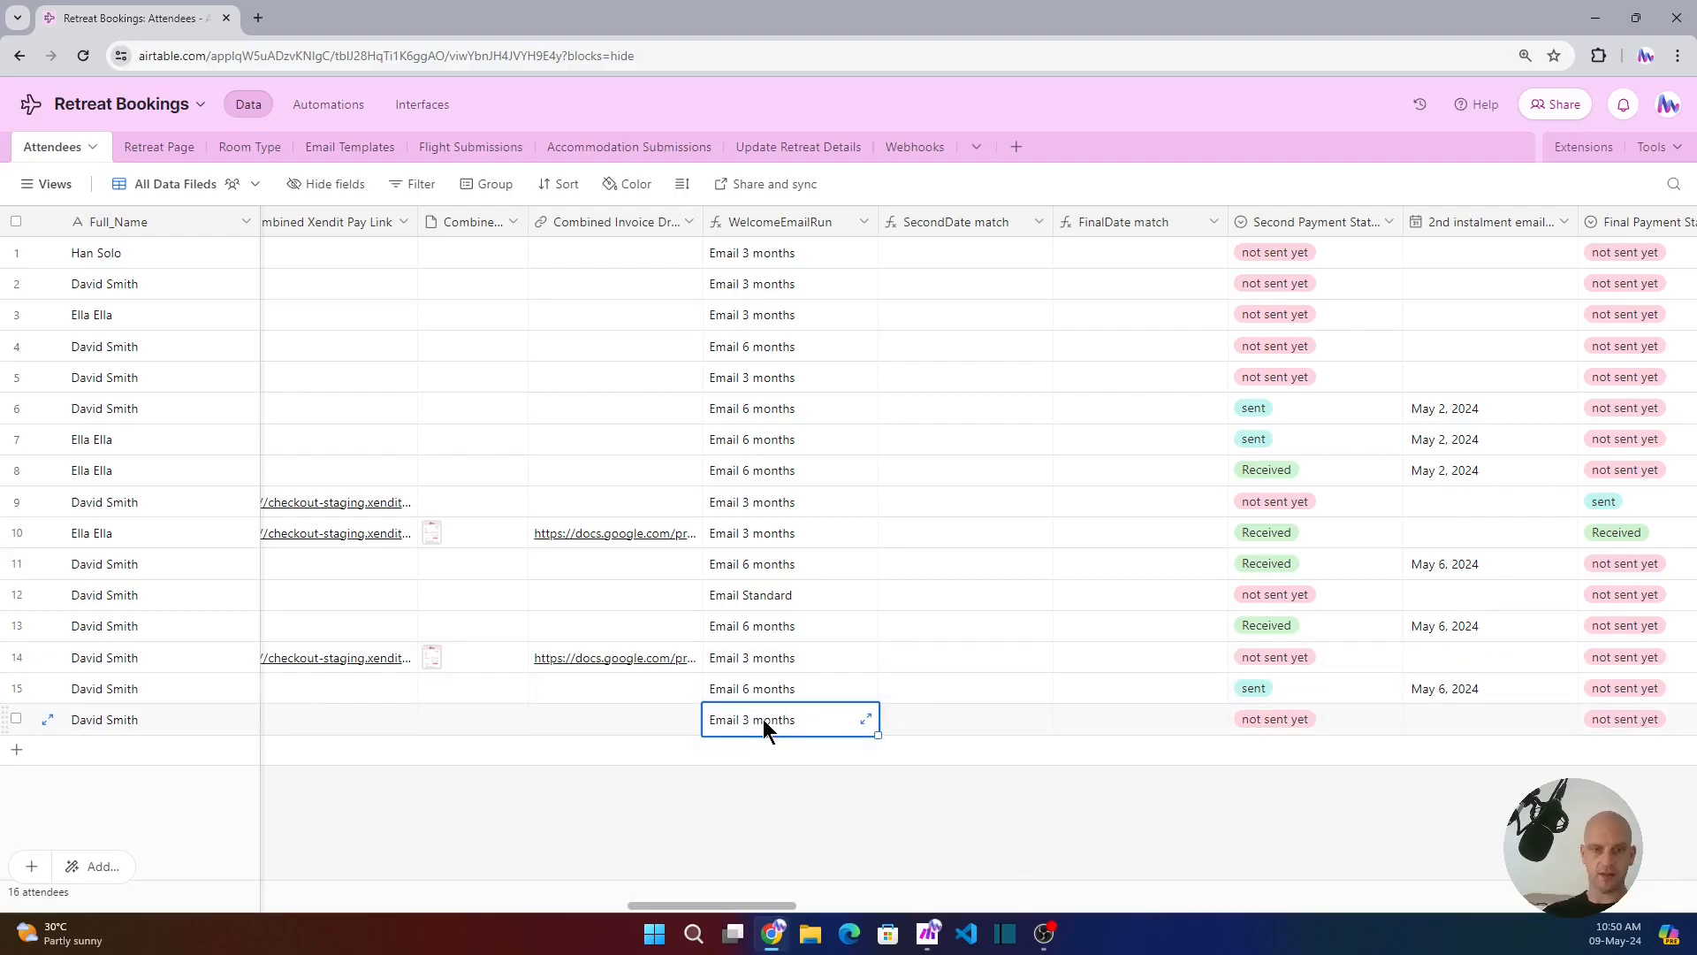
# - Reopen the WelcomeEmailRun formula, review its month conditions and save the field without editing it
pyautogui.click(864, 222)
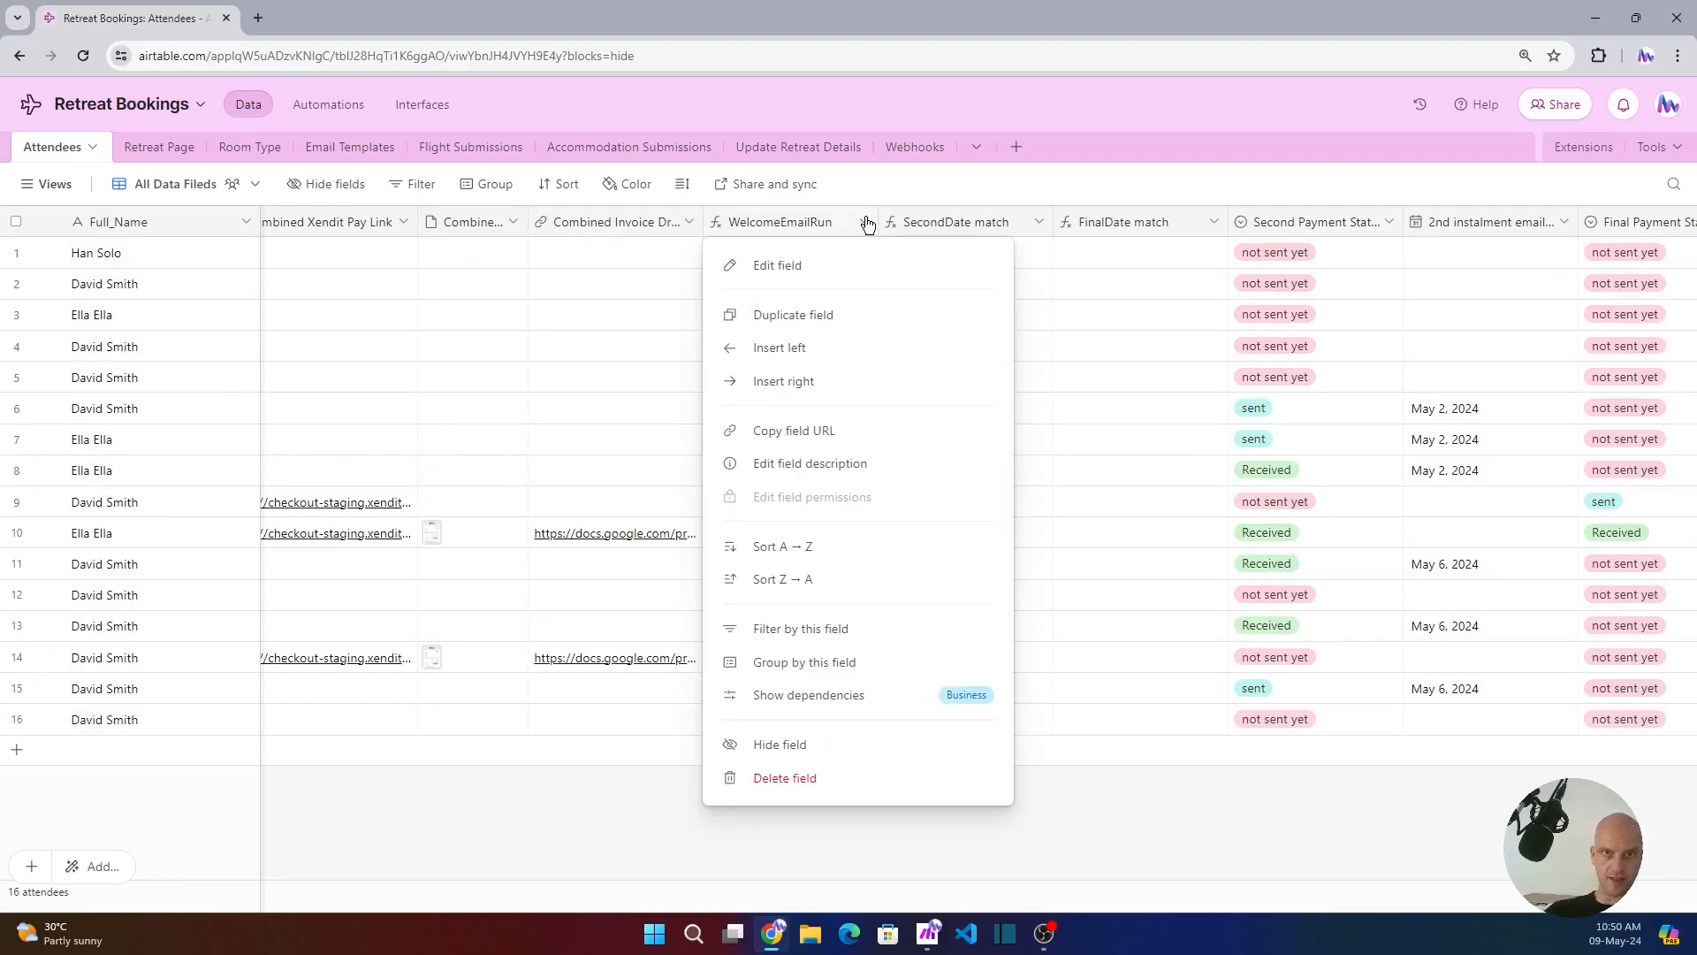
pyautogui.click(780, 267)
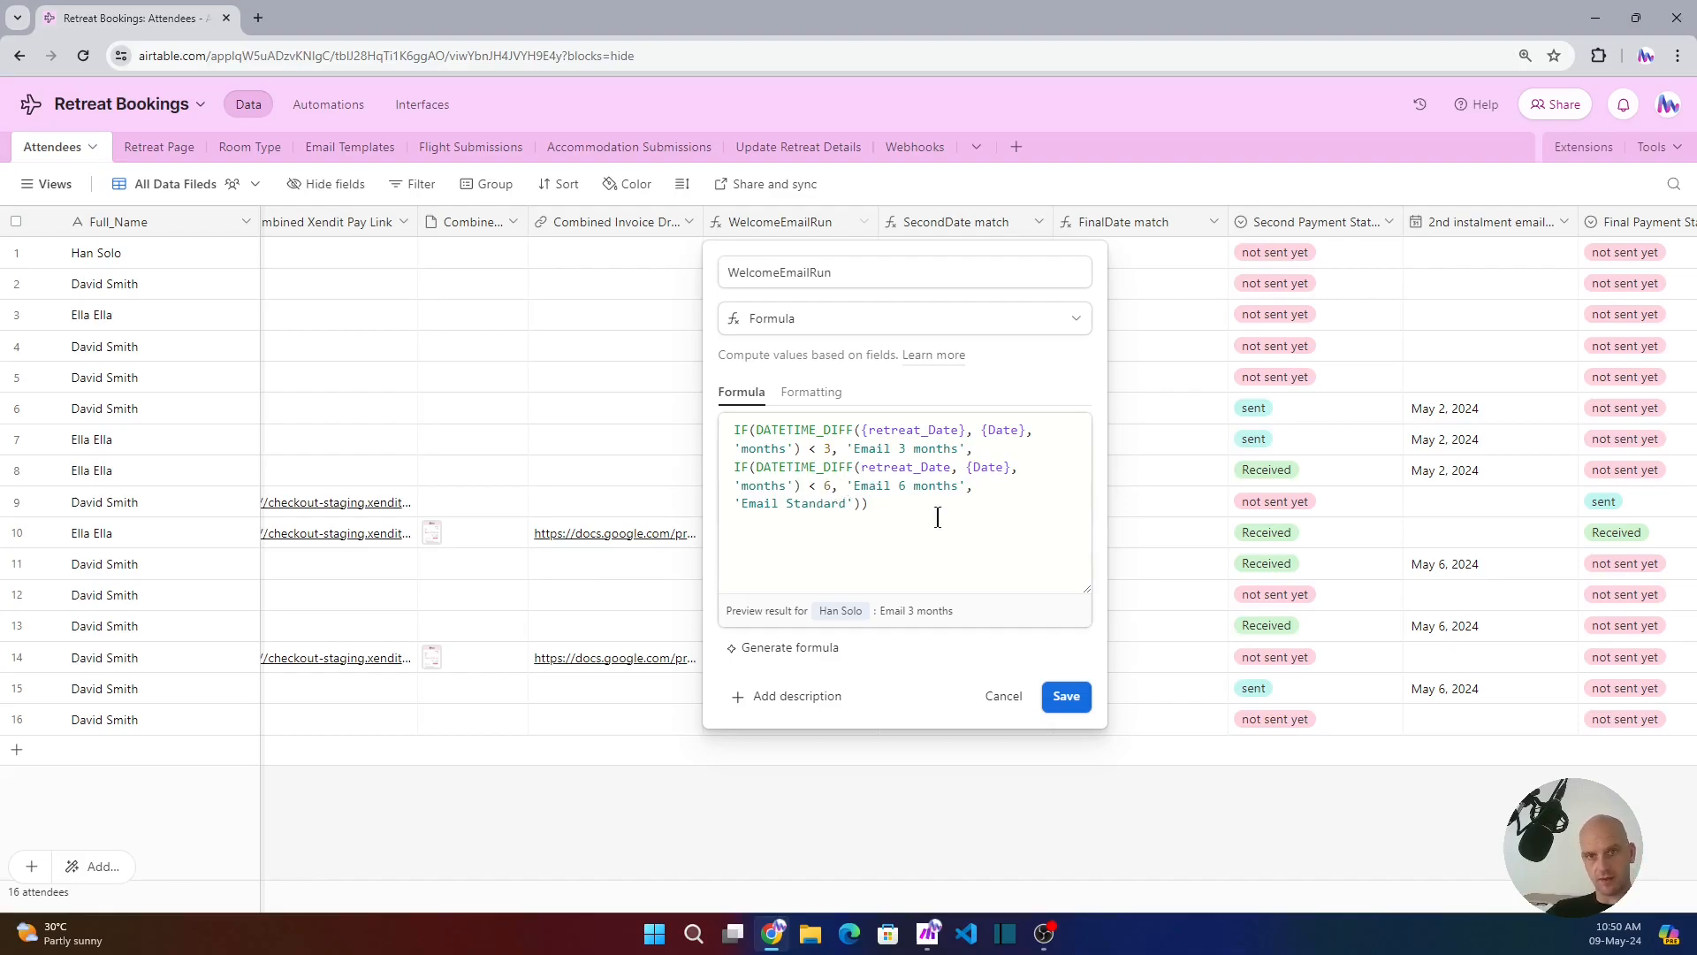
pyautogui.click(1070, 698)
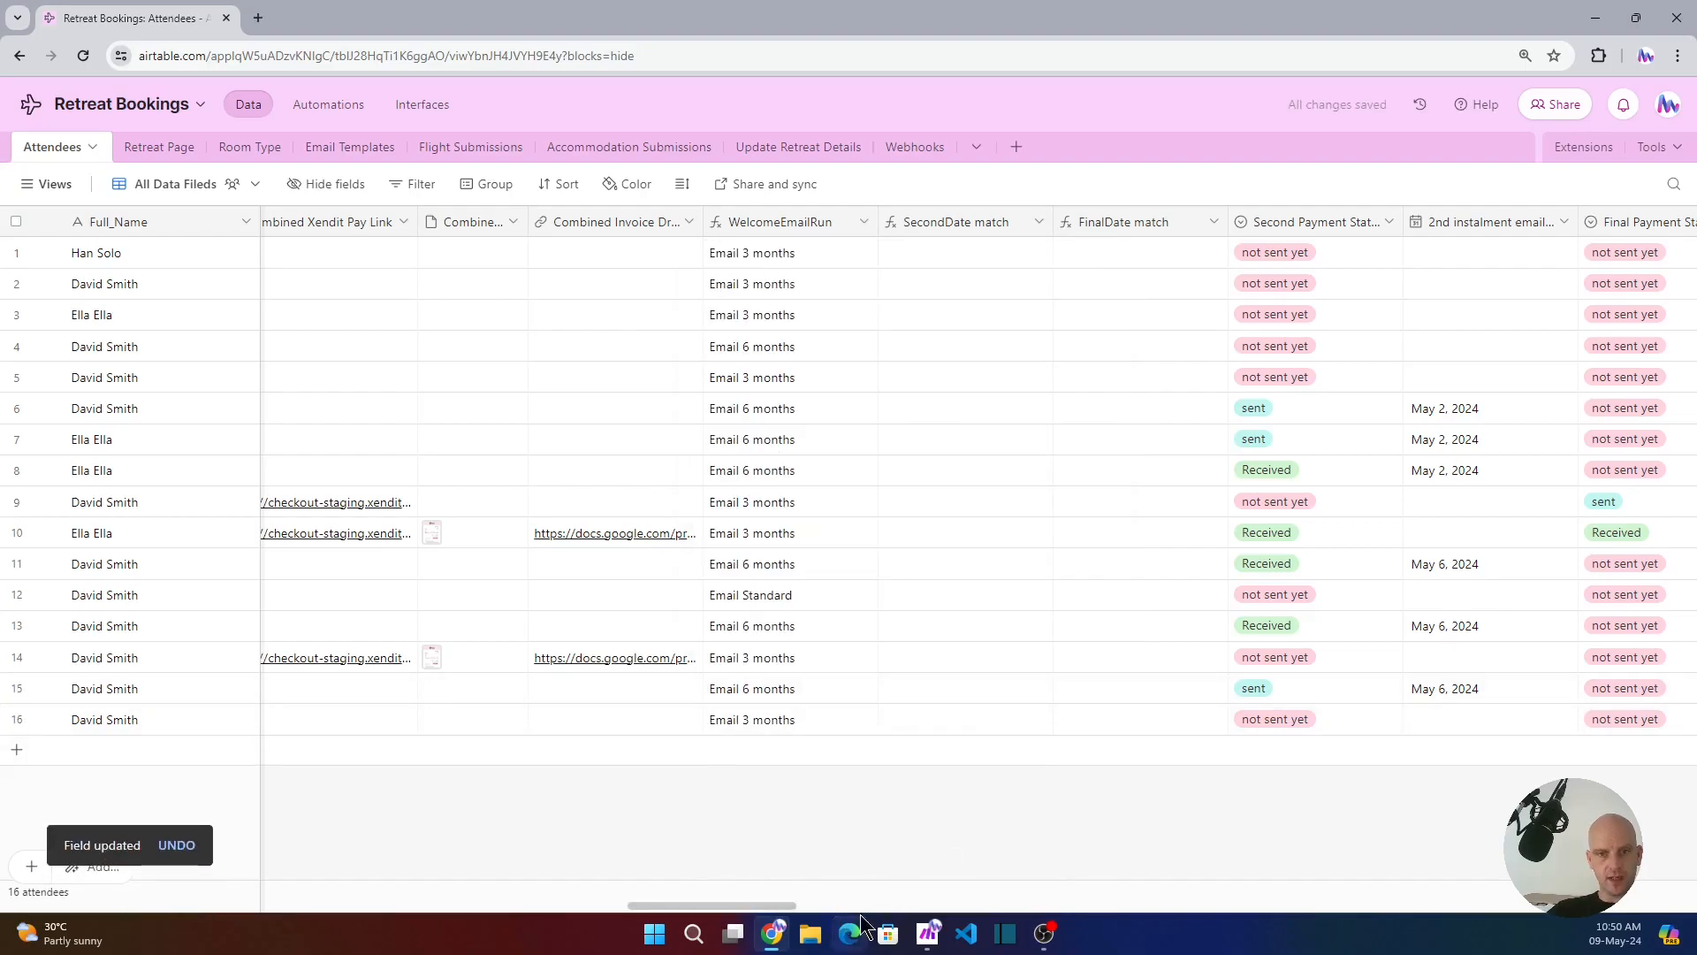
# - Switch to the Make scenario and review the conditions of the Email 3 months filter, including the modules leading to it
pyautogui.moveTo(778, 944)
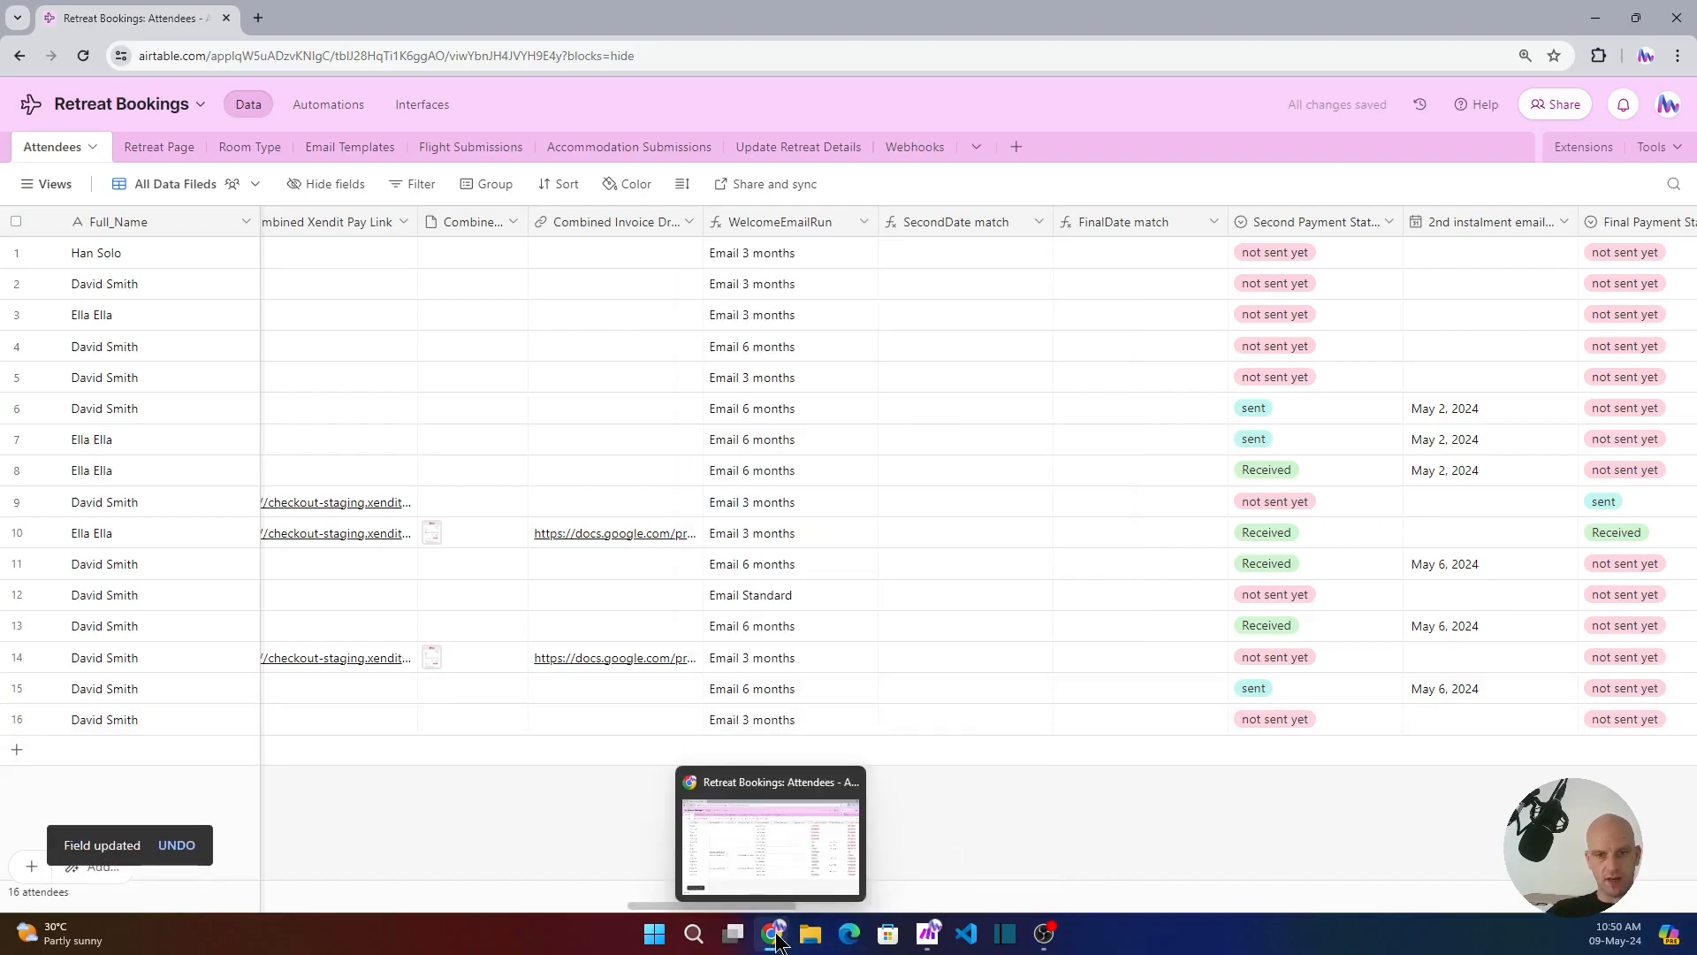
pyautogui.click(928, 935)
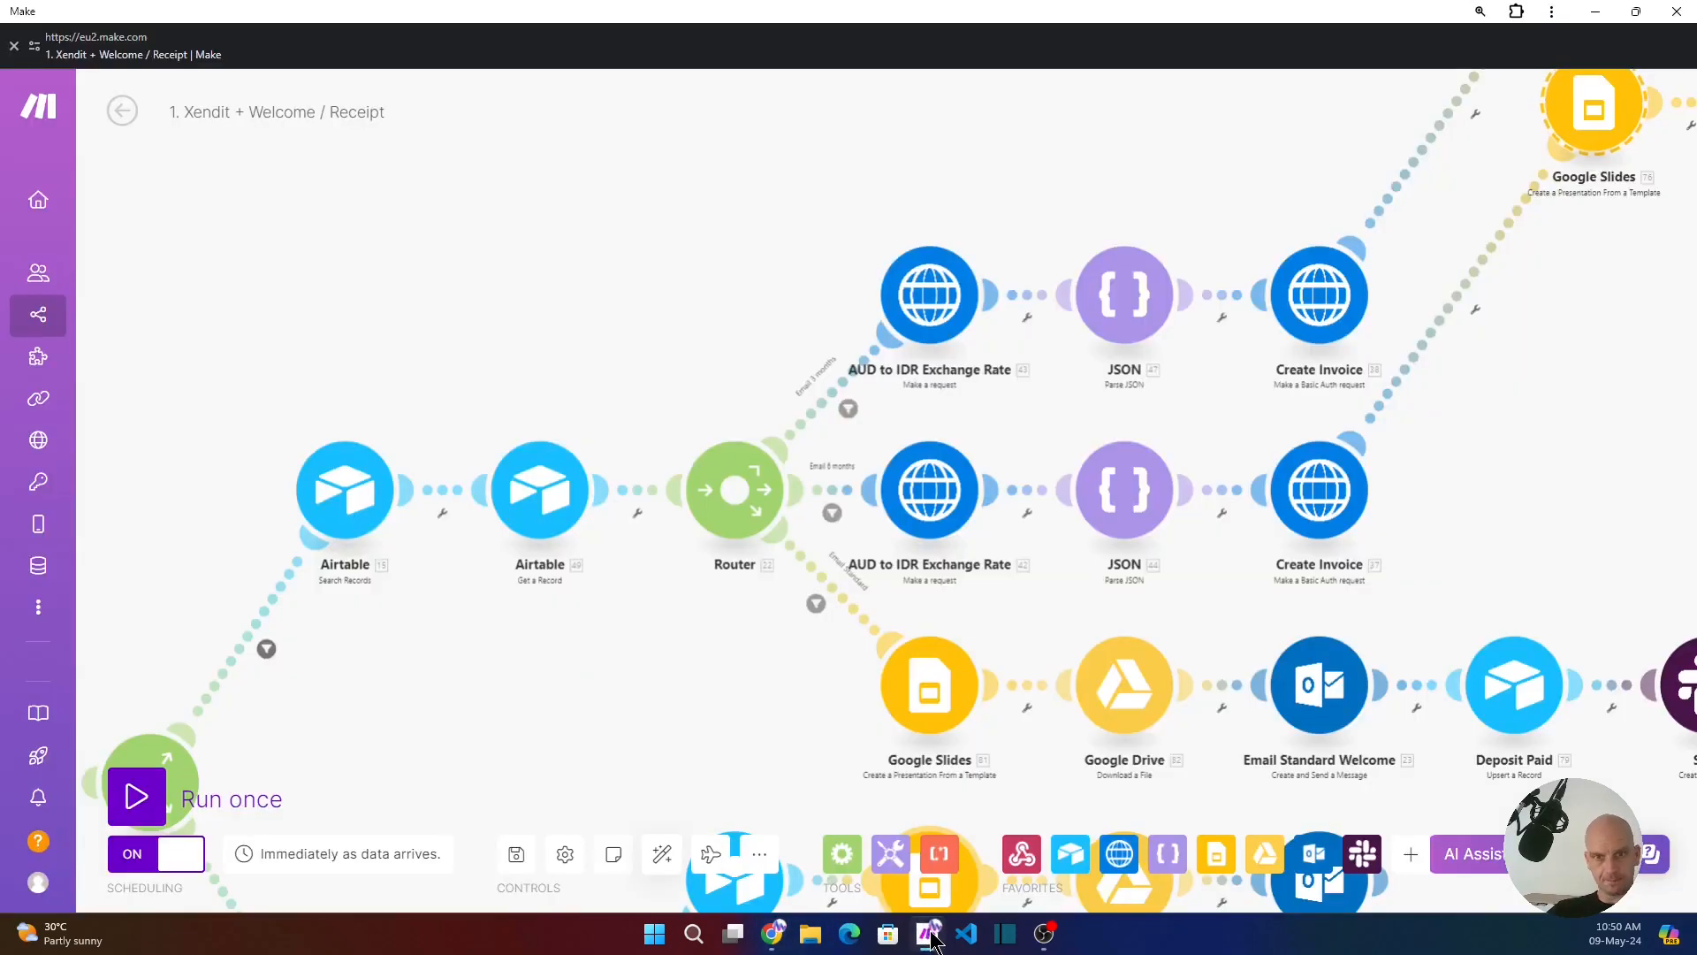
pyautogui.click(845, 408)
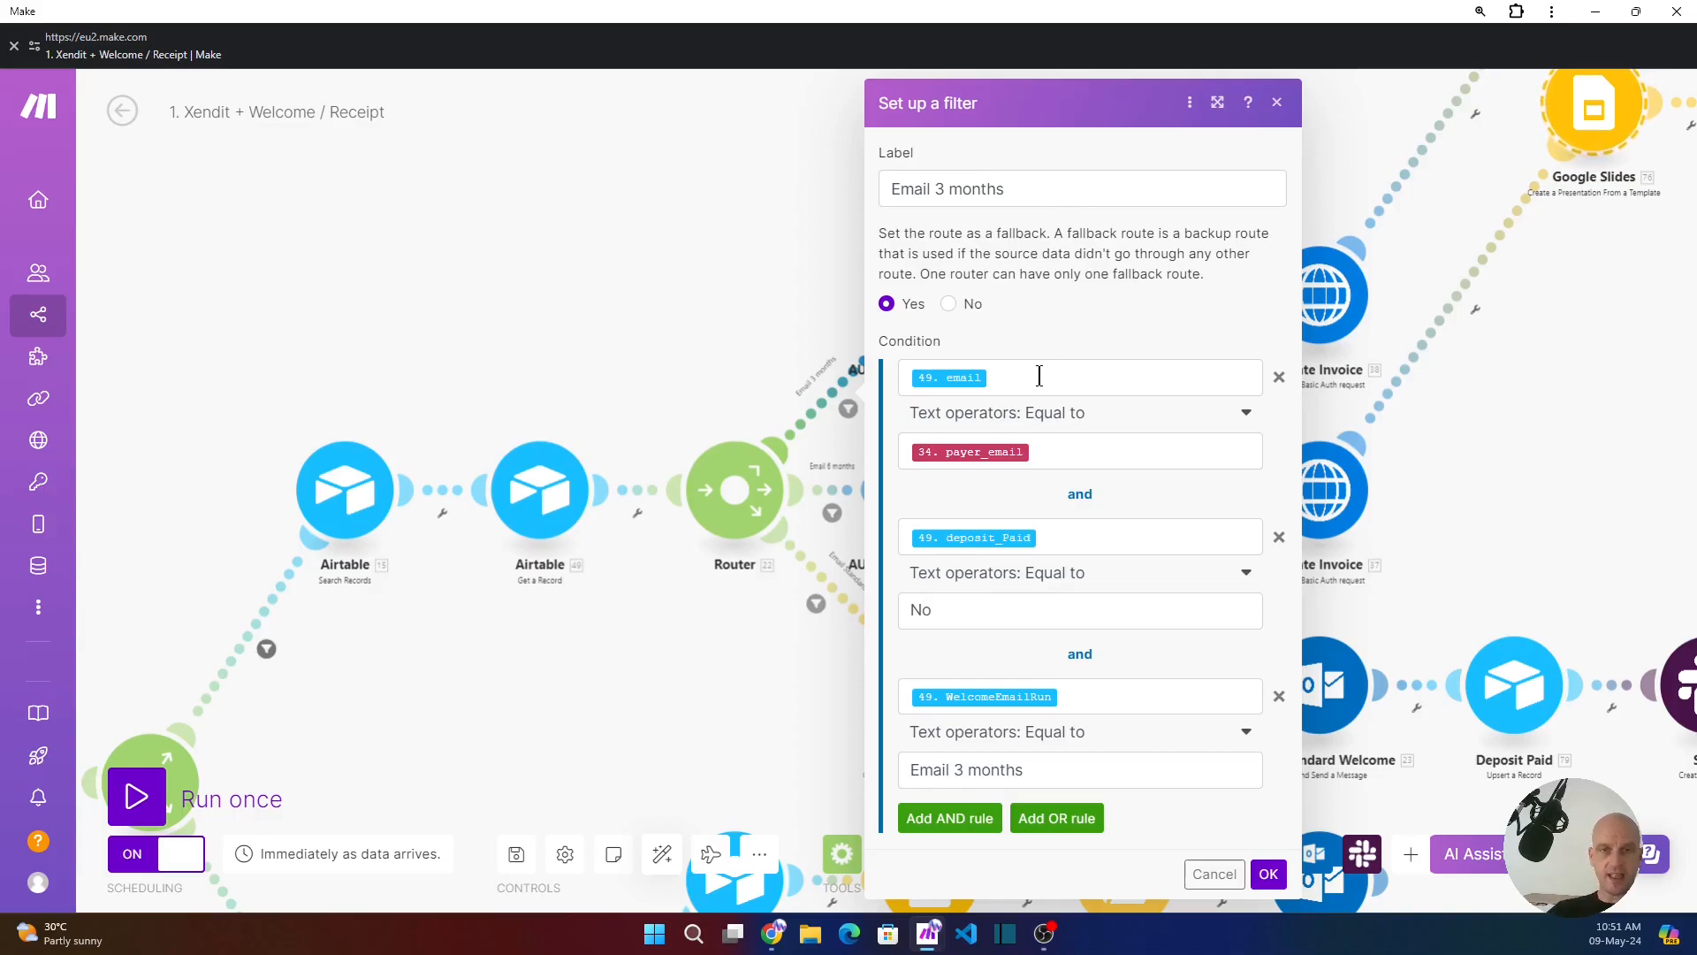
pyautogui.moveTo(498, 650); pyautogui.dragTo(759, 486)
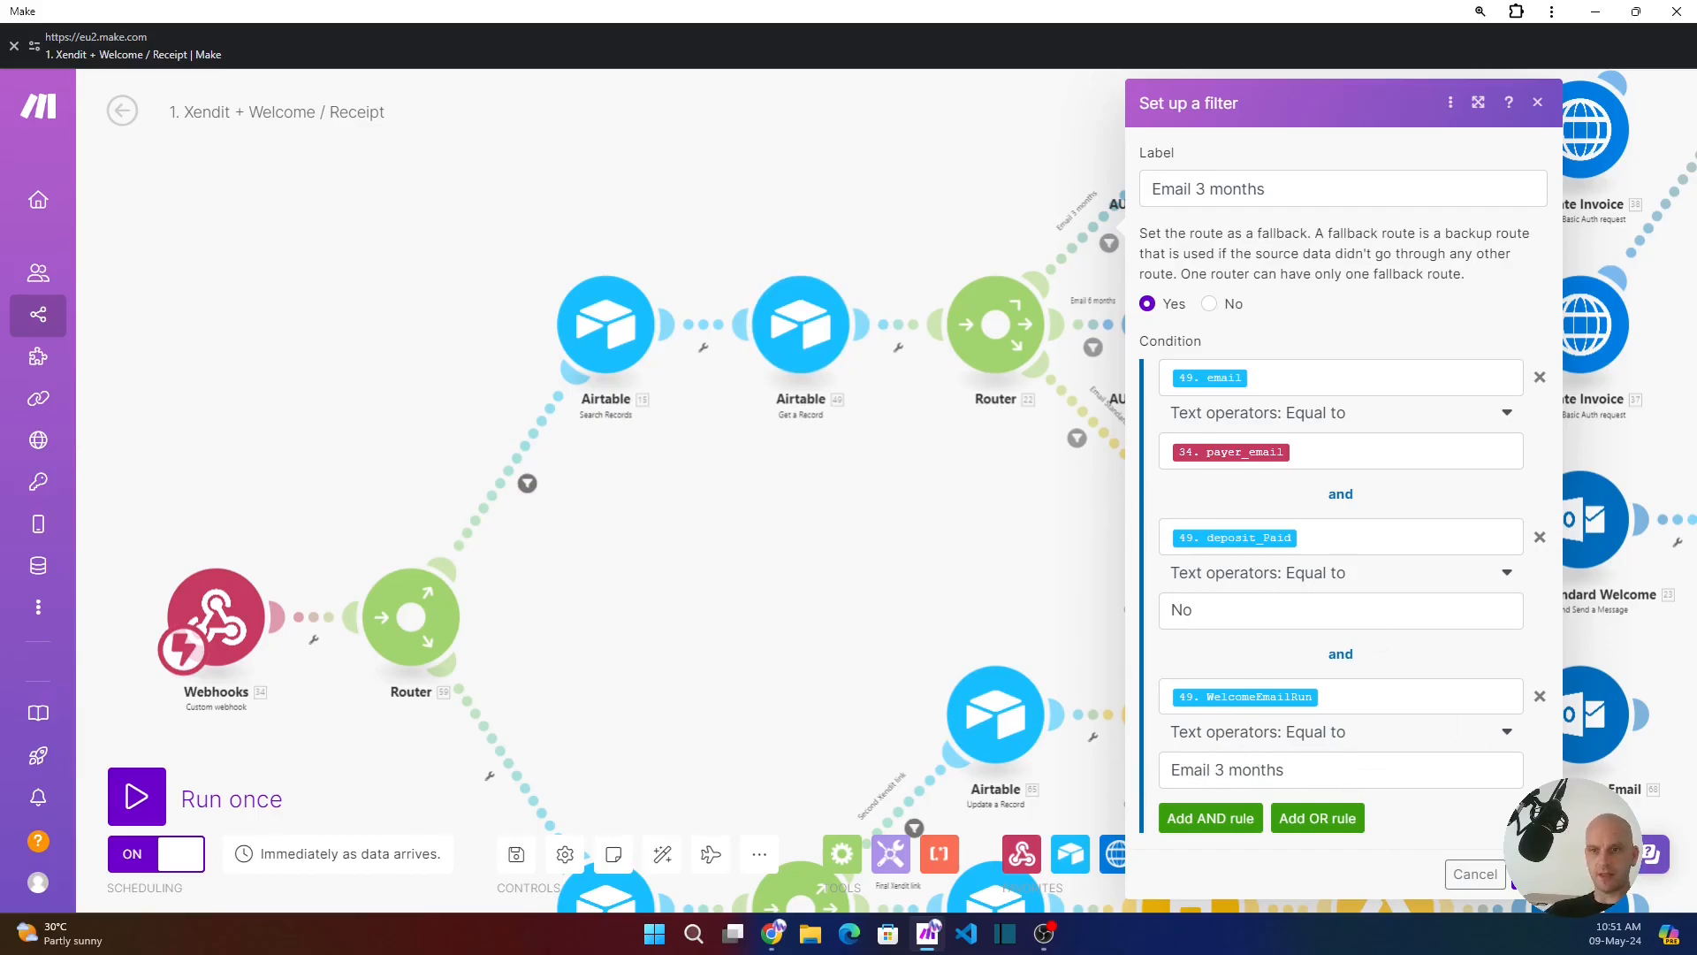
pyautogui.press('Escape')
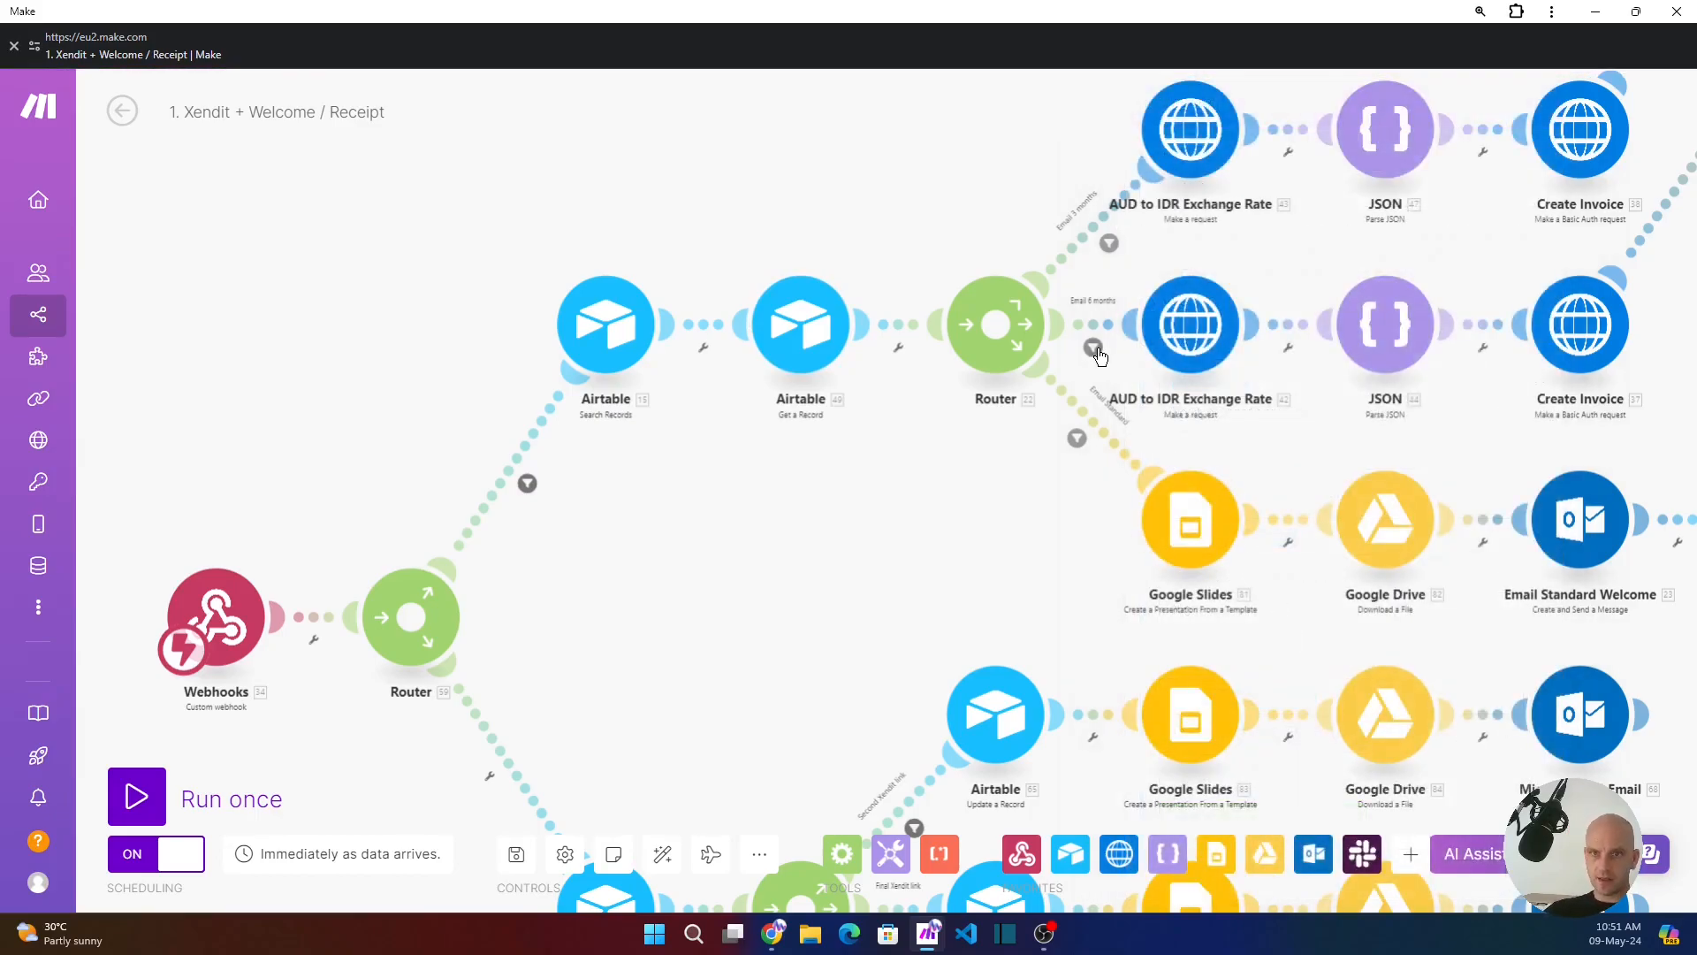
# - Review the conditions of the Email 6 months filter, including its WelcomeEmailRun rule, and accept them unchanged
pyautogui.click(1094, 346)
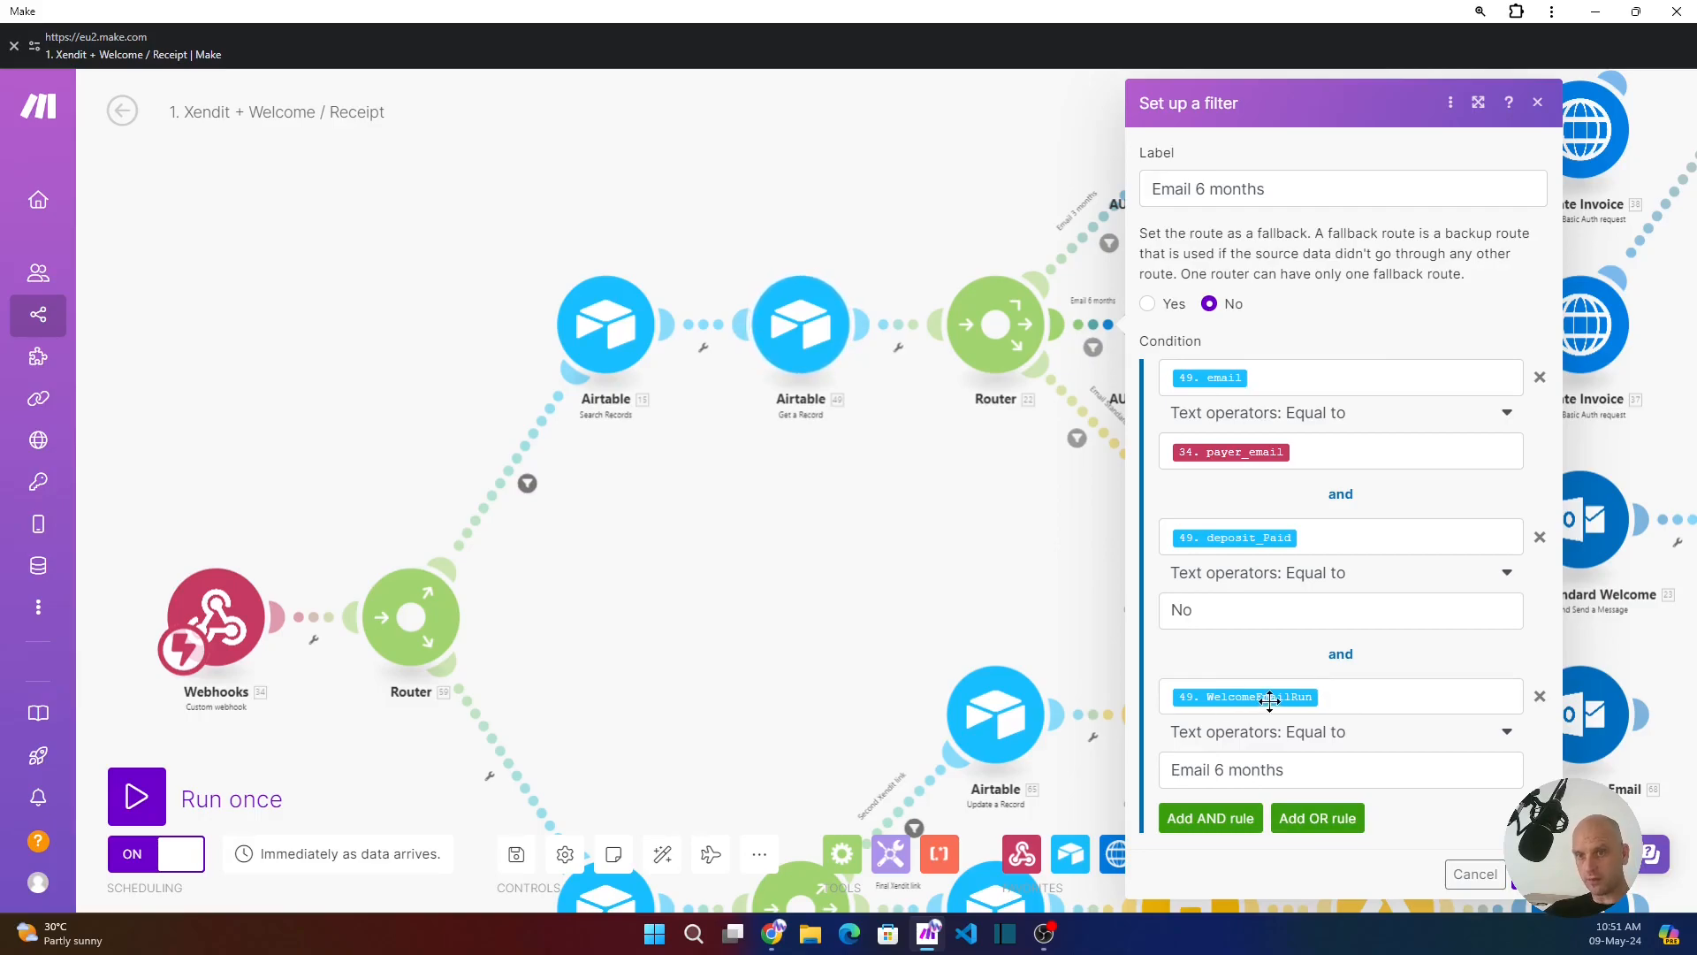
pyautogui.click(1315, 765)
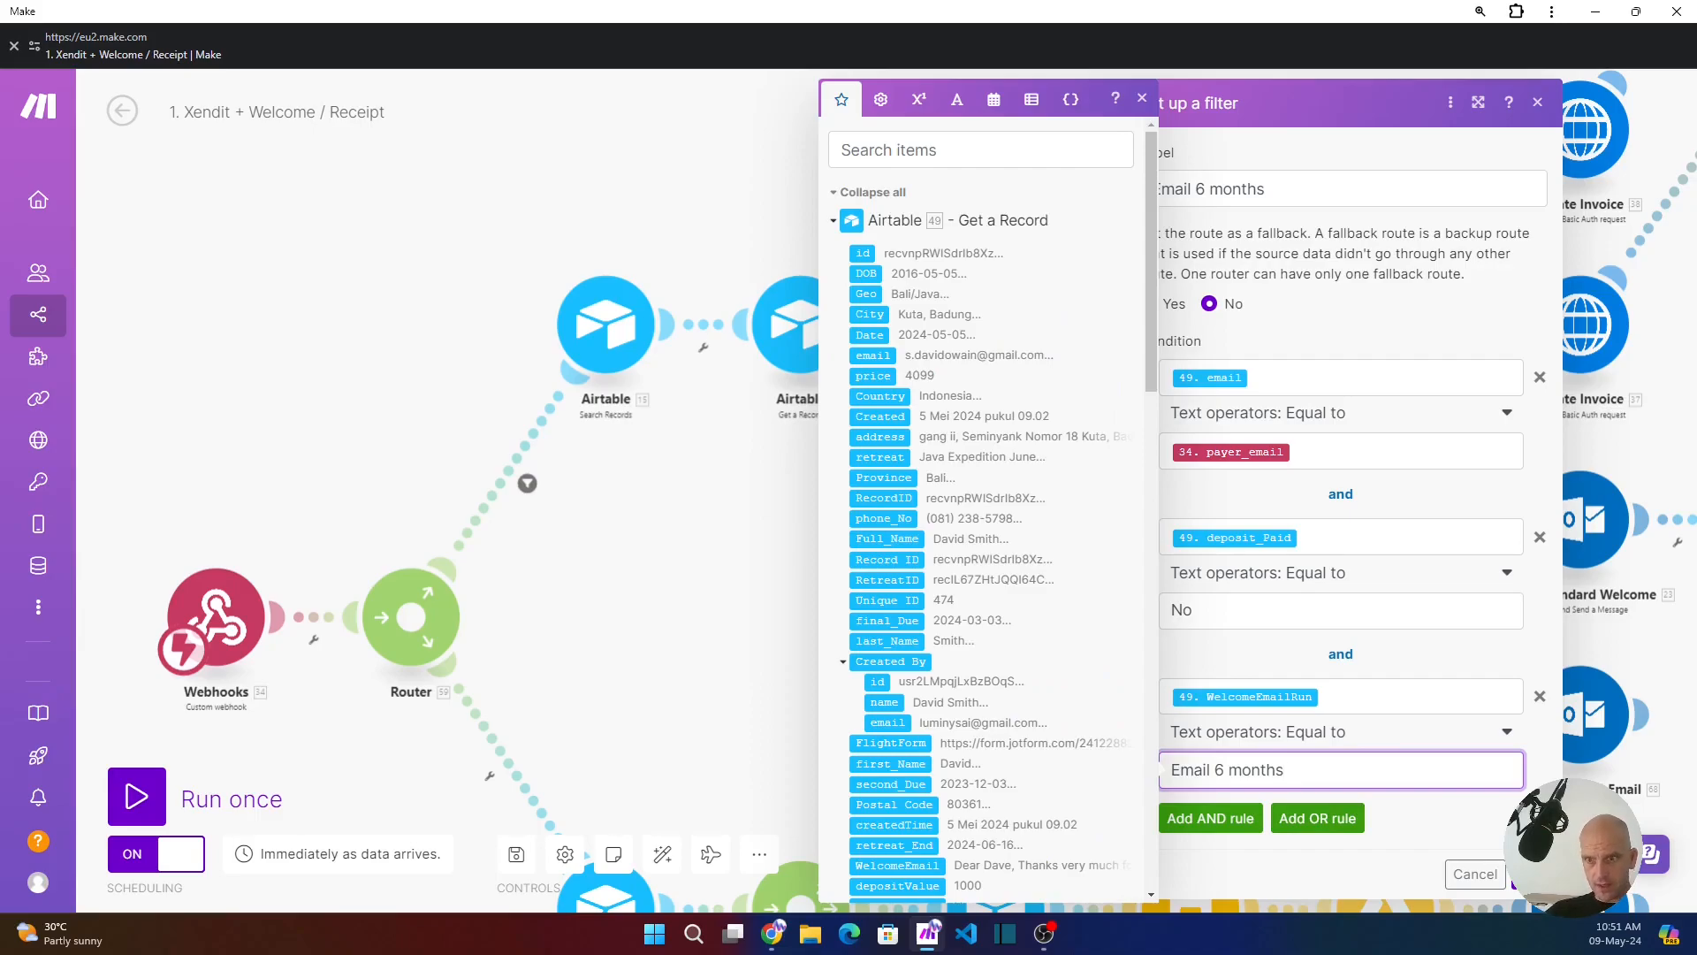
pyautogui.click(1532, 874)
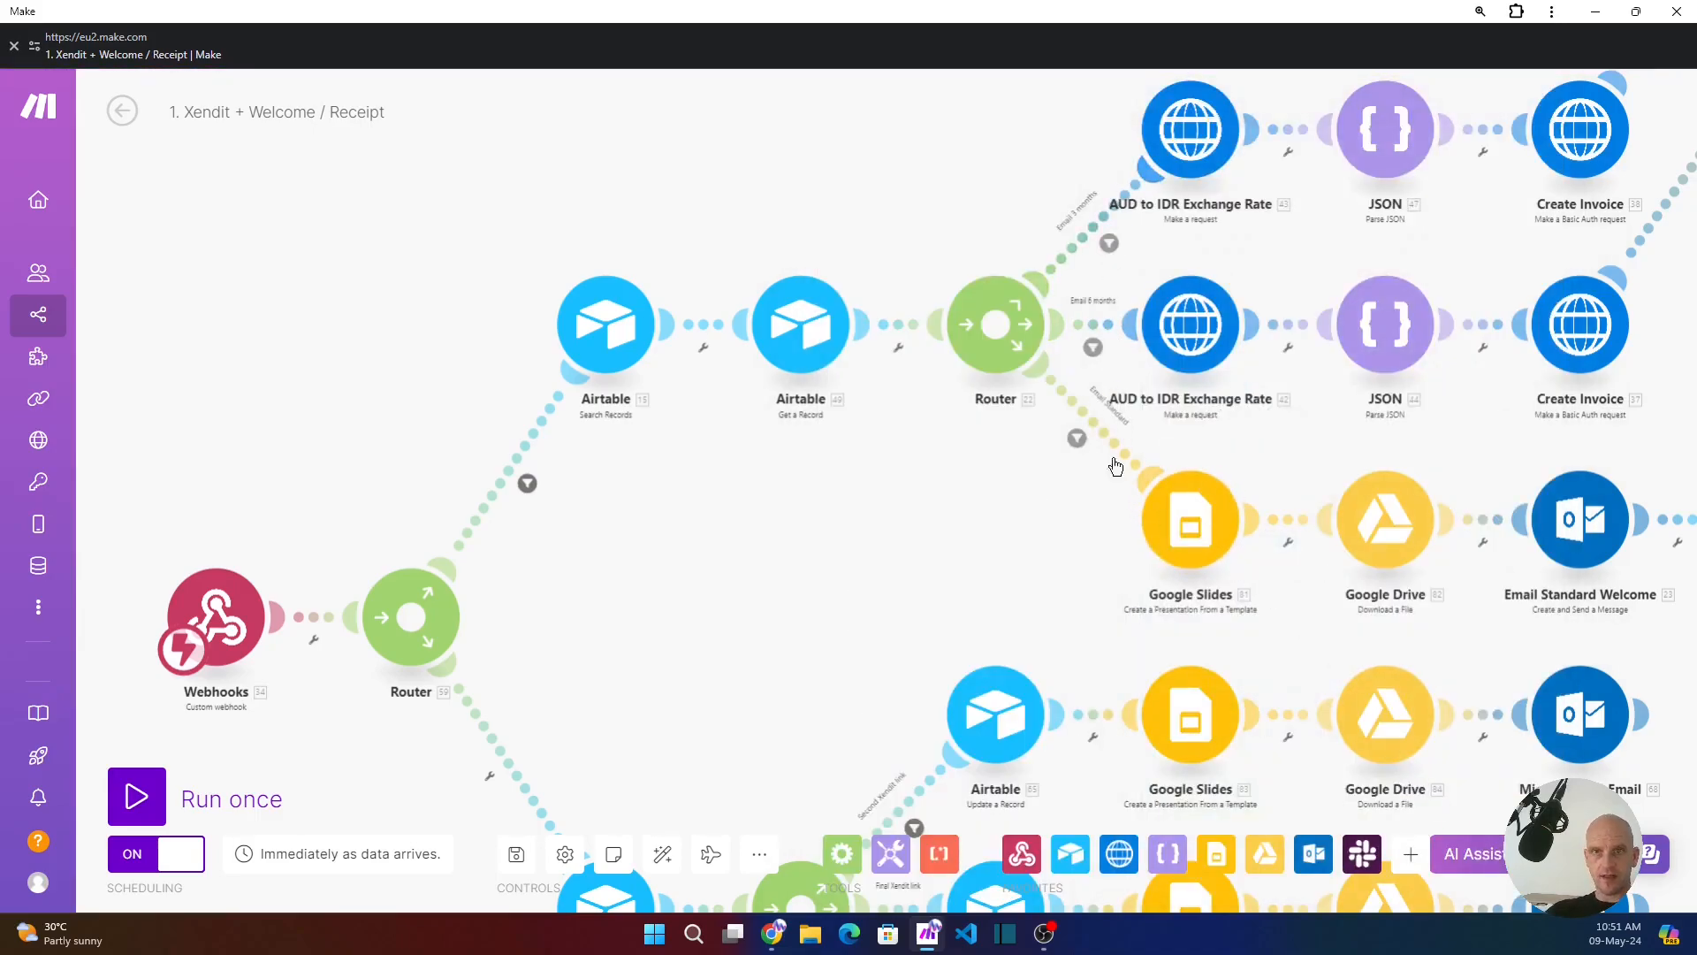
# - Review the Email Standard filter's conditions and compare them with those of the Email 6 months filter
pyautogui.click(1078, 444)
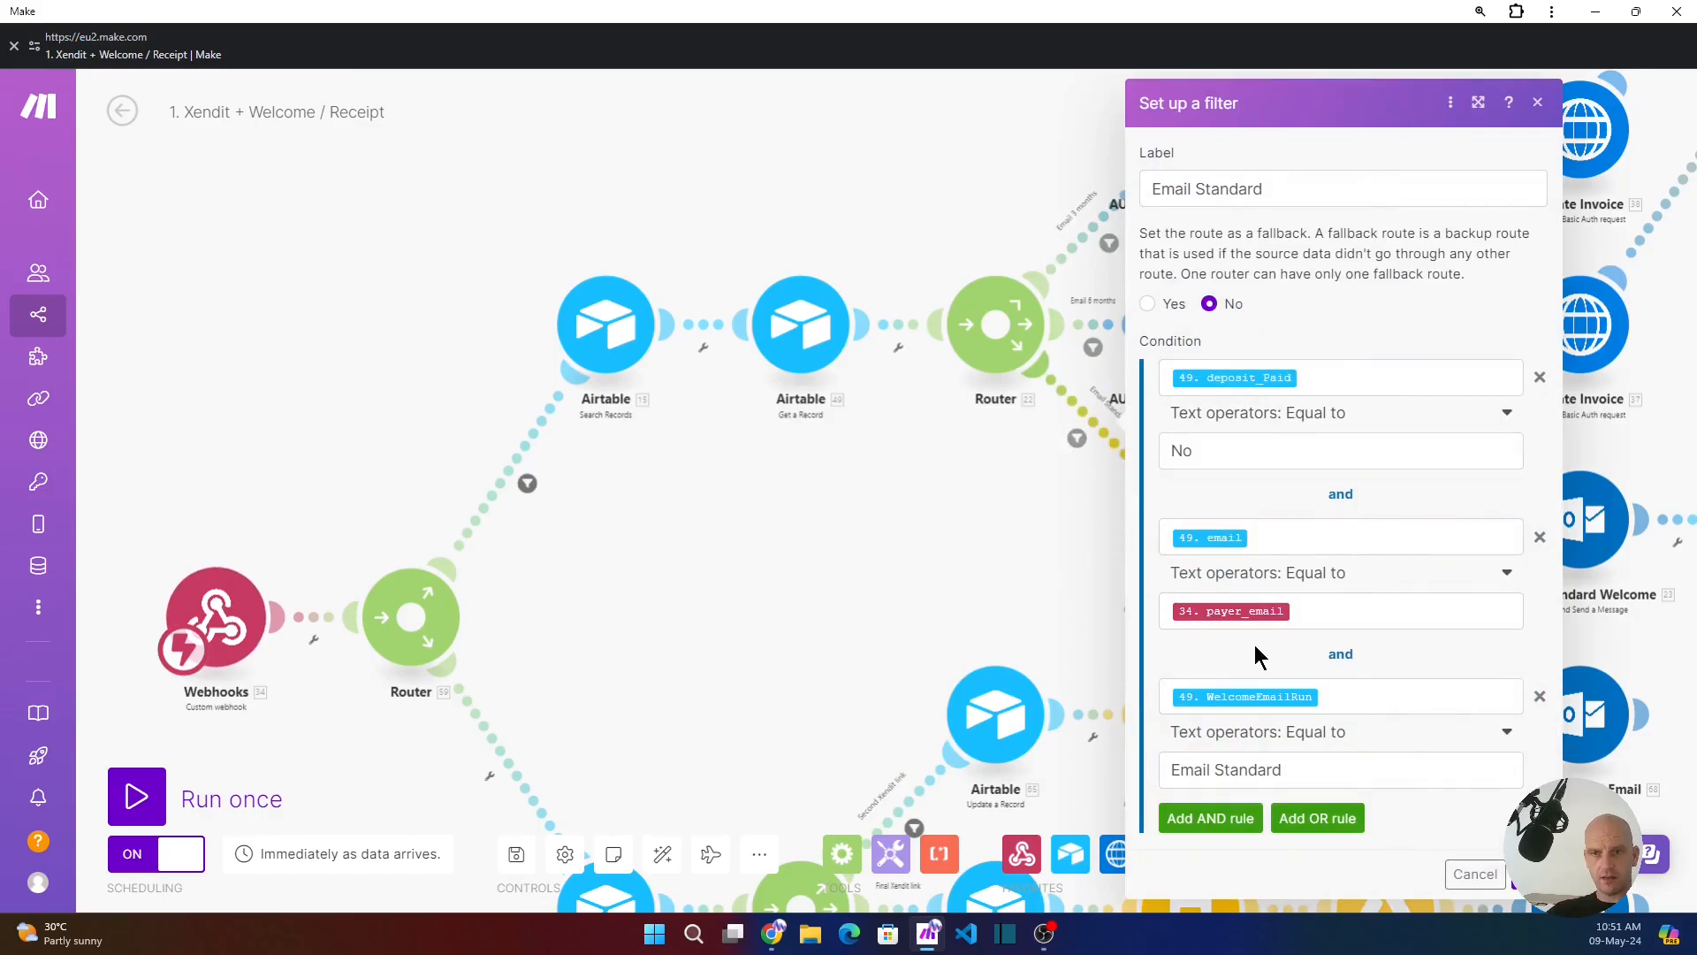
pyautogui.click(1093, 347)
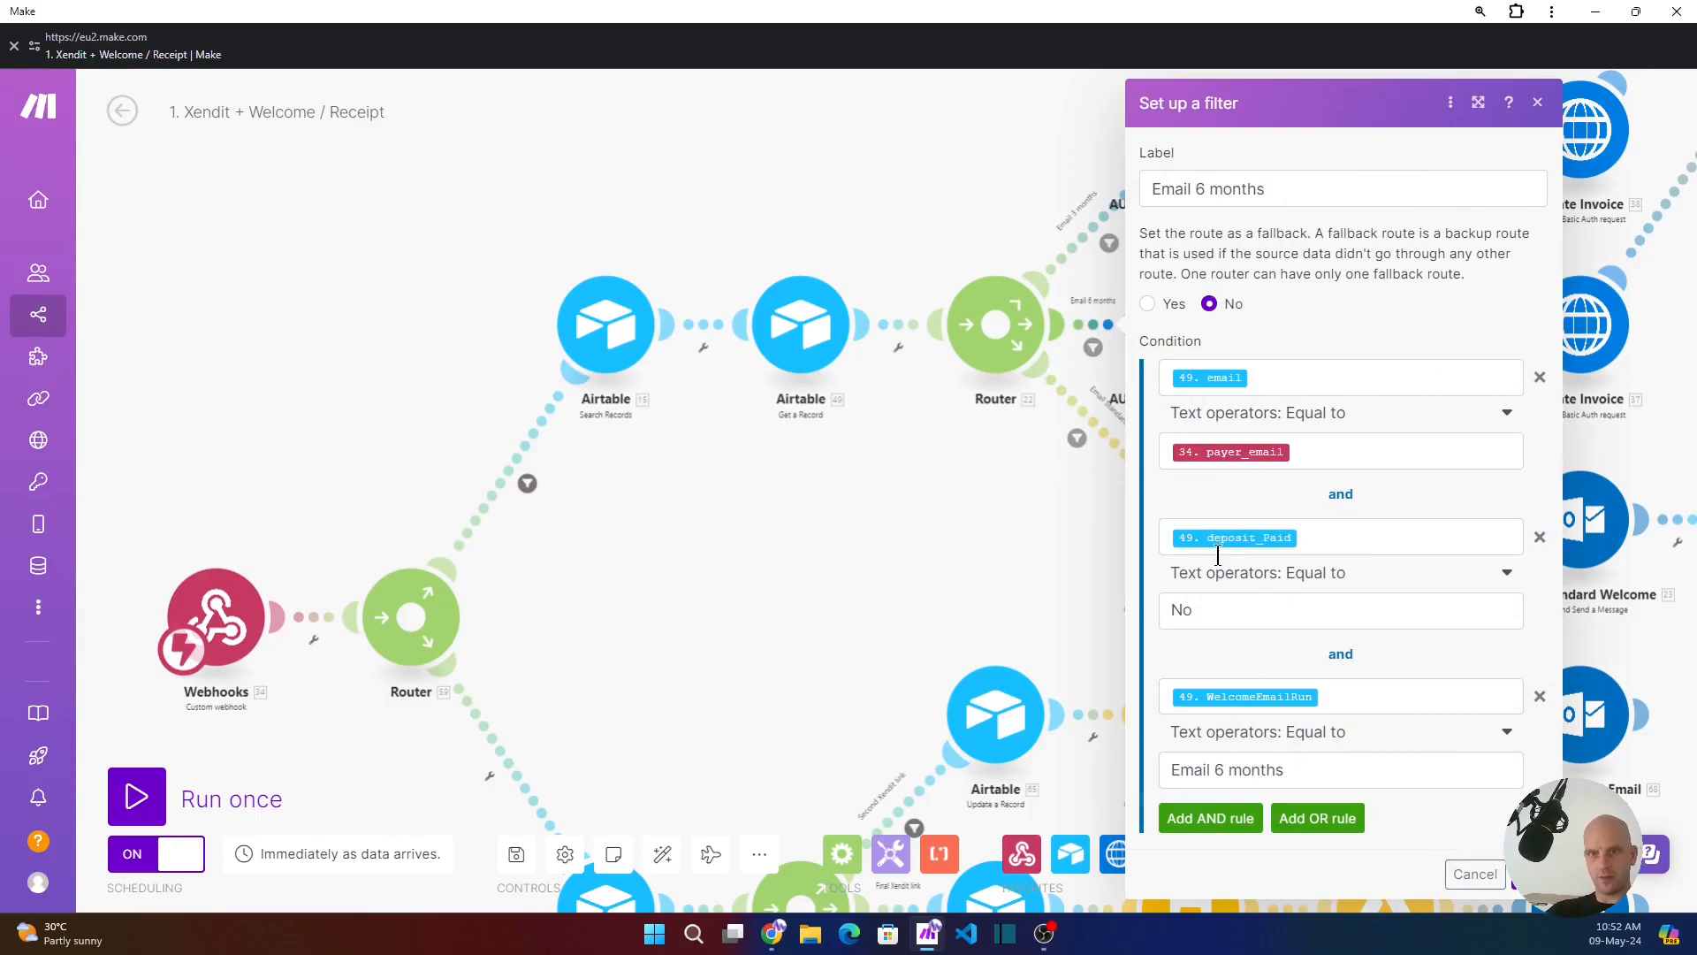
pyautogui.click(1177, 546)
pyautogui.click(1531, 875)
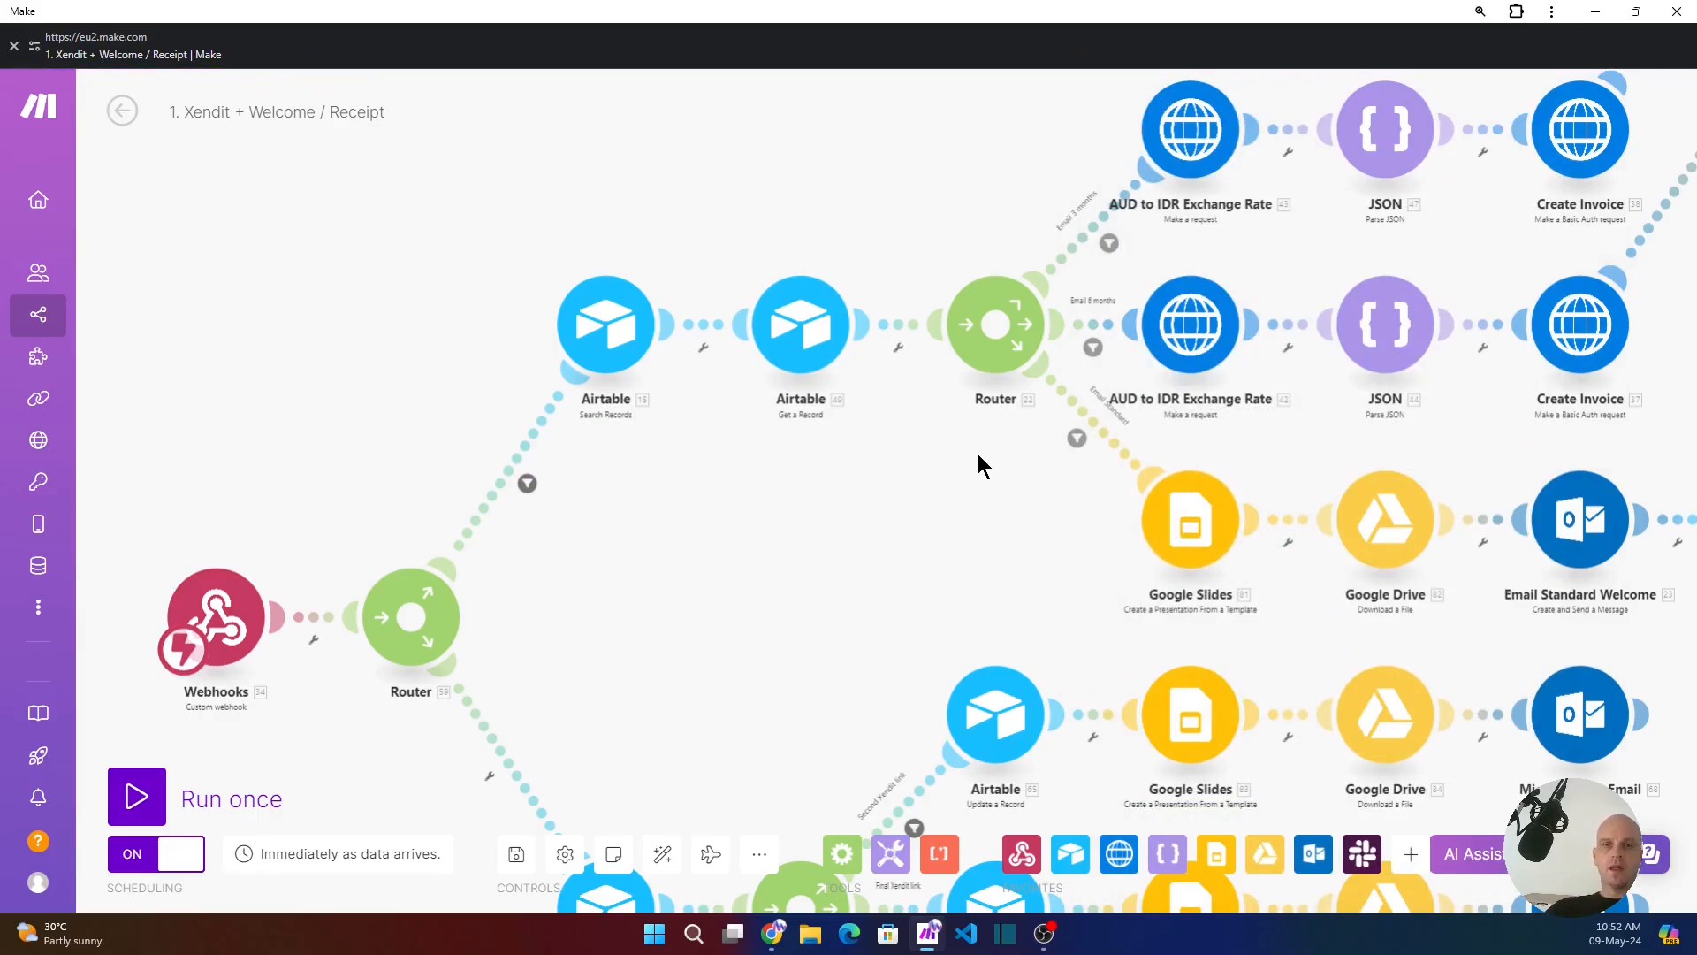
# - Open the AUD to IDR Exchange Rate request on the Email 3 months route and select api.freecurrencyapi.com in its URL
pyautogui.moveTo(978, 456); pyautogui.dragTo(777, 552)
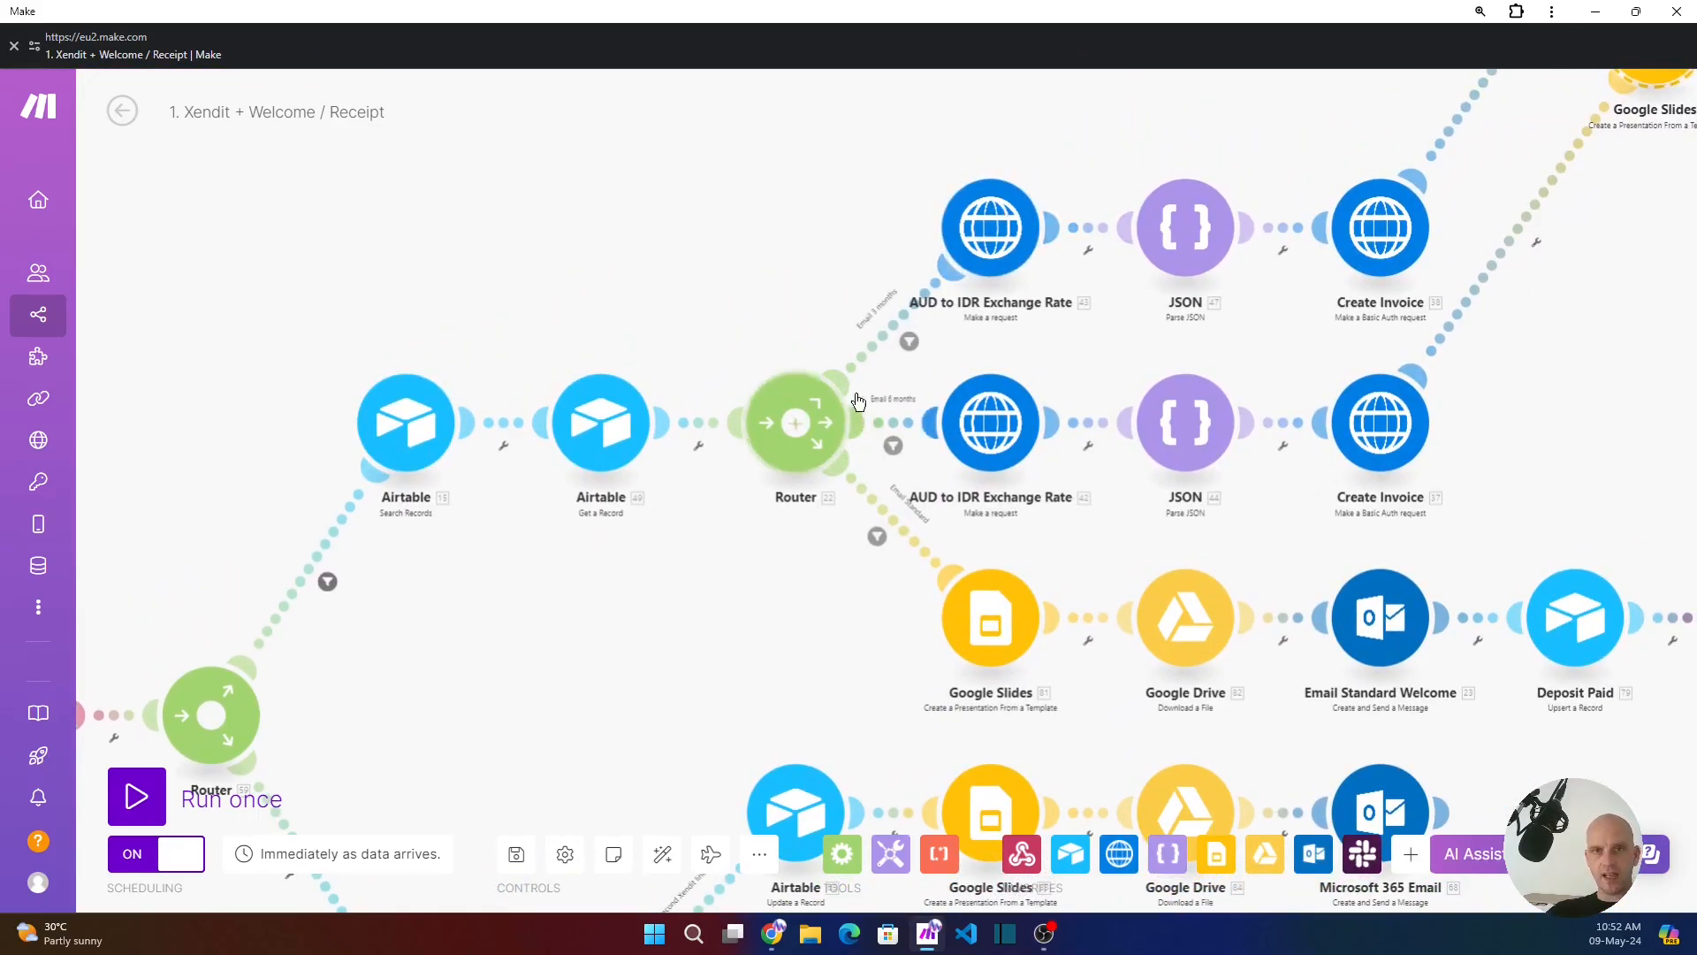
pyautogui.click(997, 239)
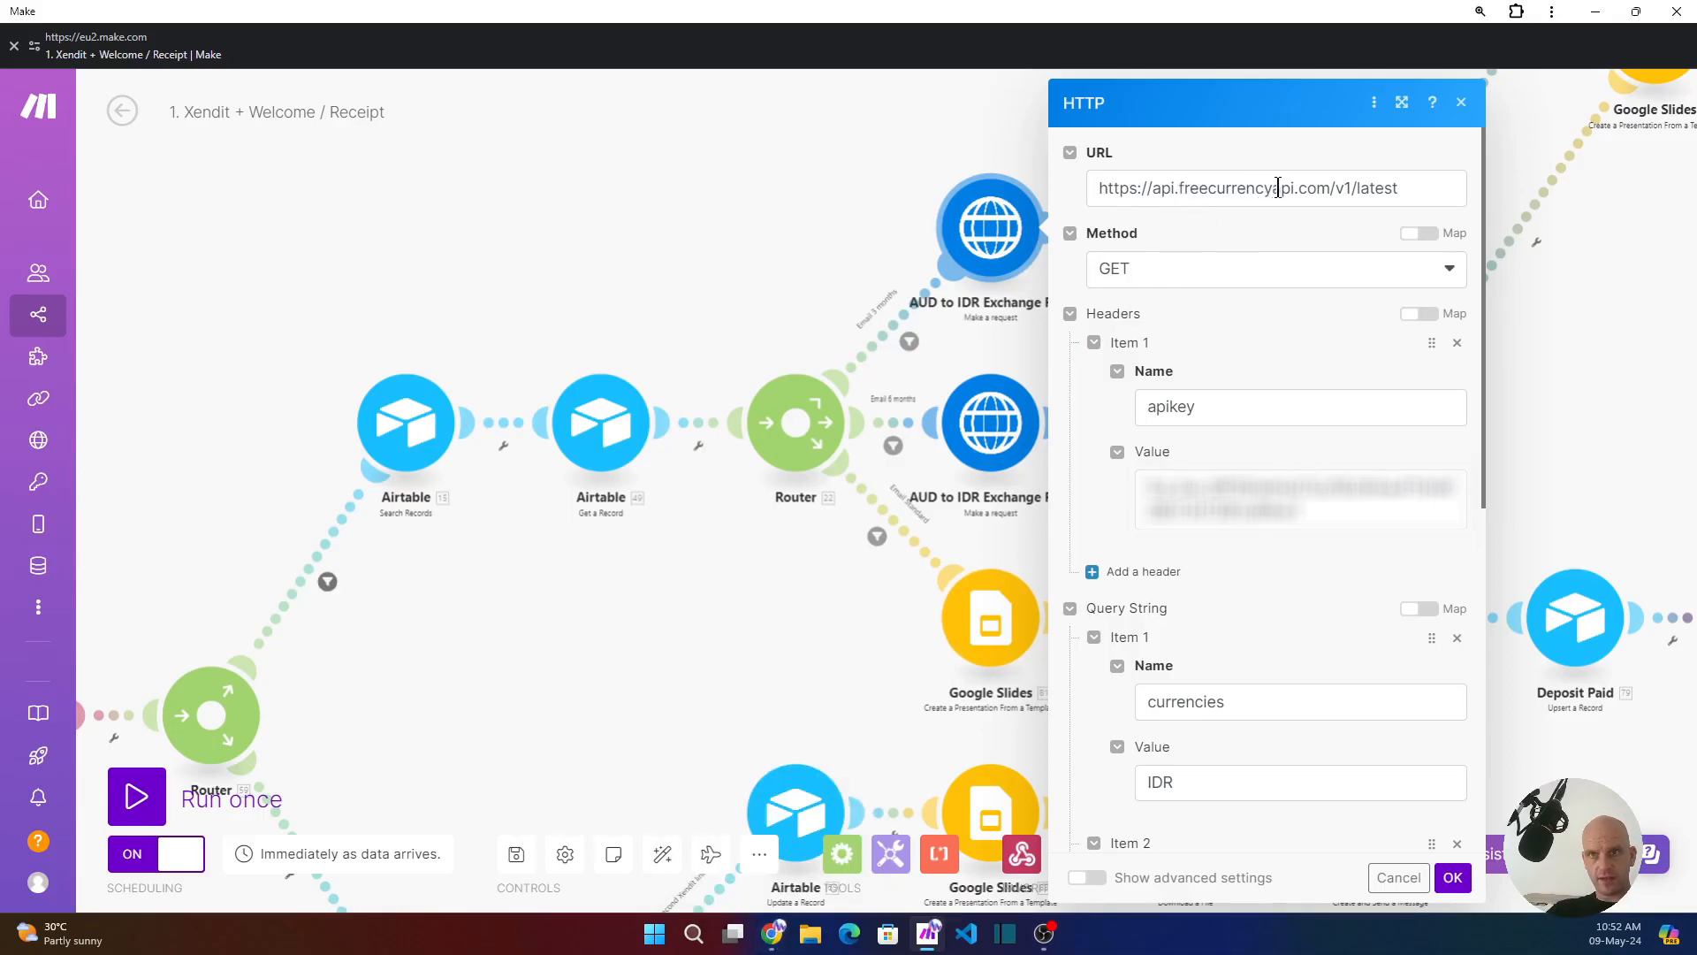
pyautogui.moveTo(1331, 187); pyautogui.dragTo(1159, 190)
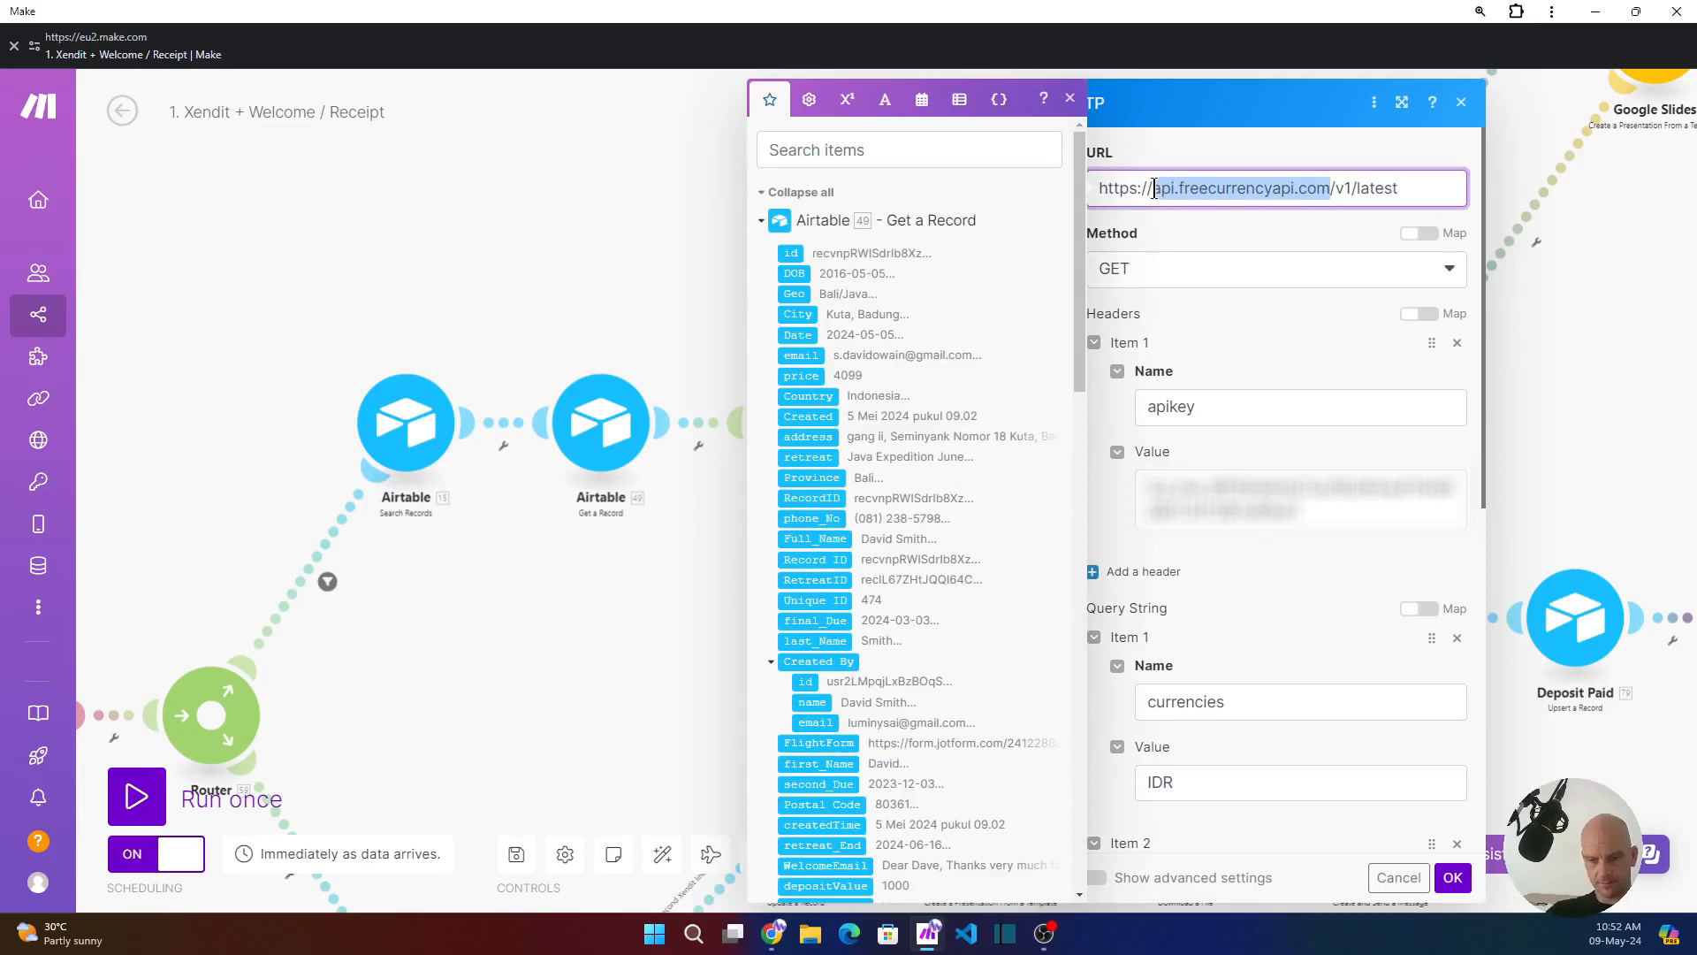
# - Switch to Chrome, open api.freecurrencyapi.com in a new tab and sign in to the site with the Google account
pyautogui.click(772, 934)
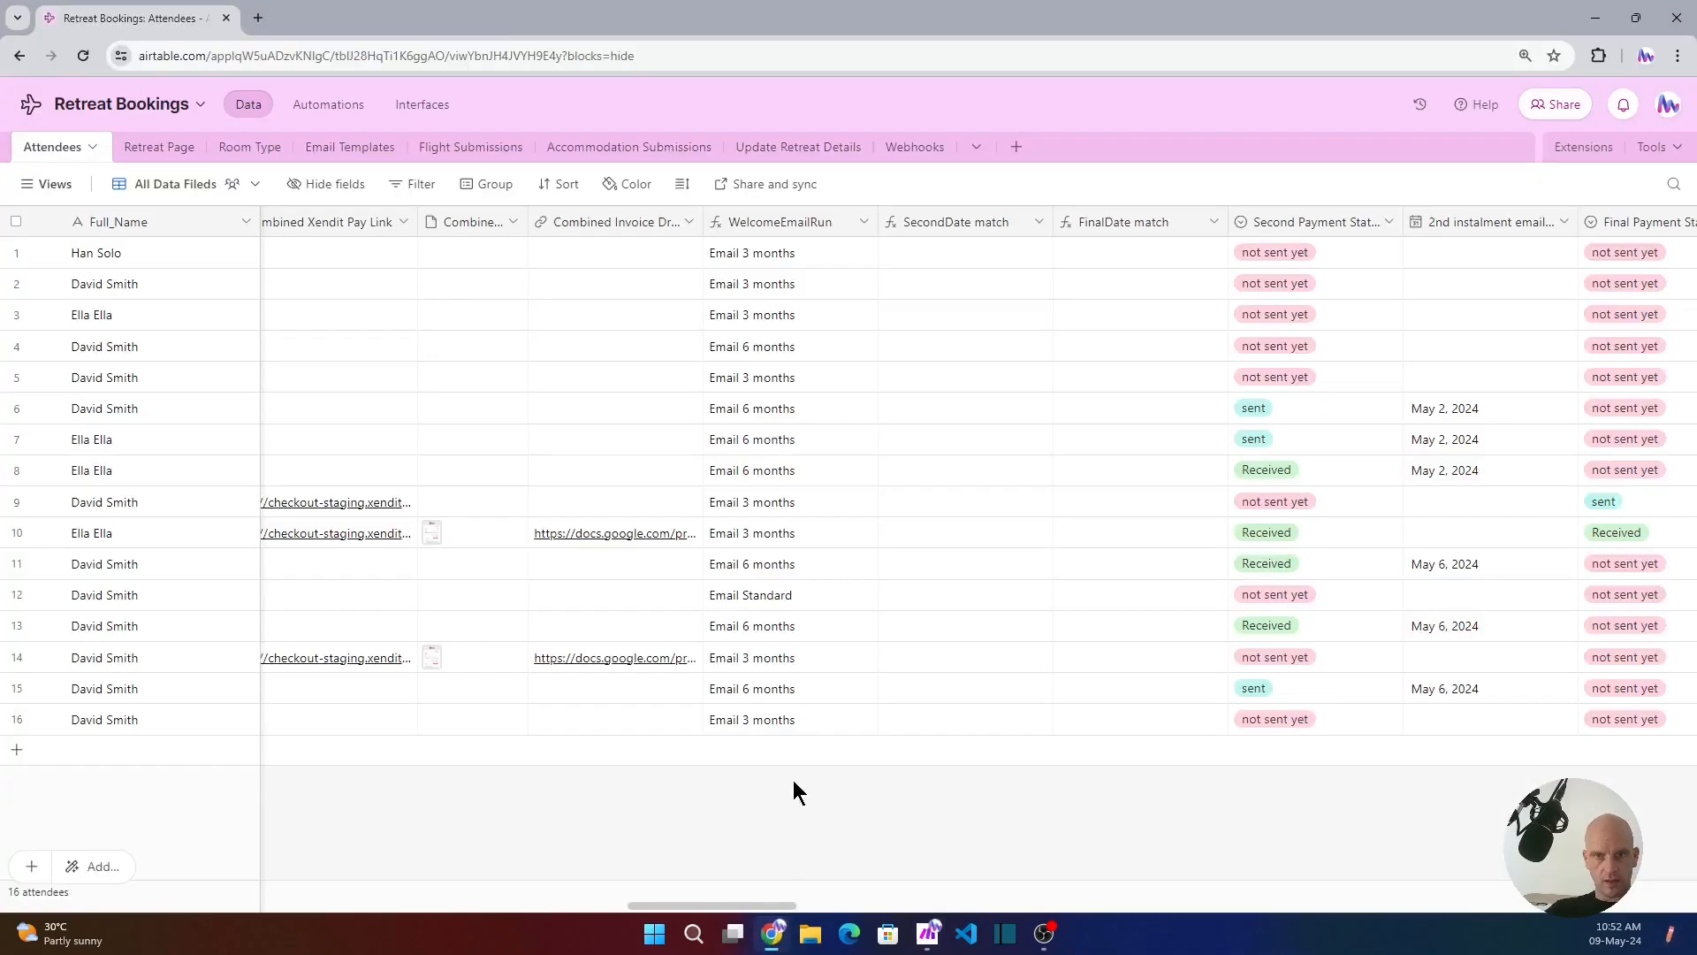
pyautogui.click(258, 19)
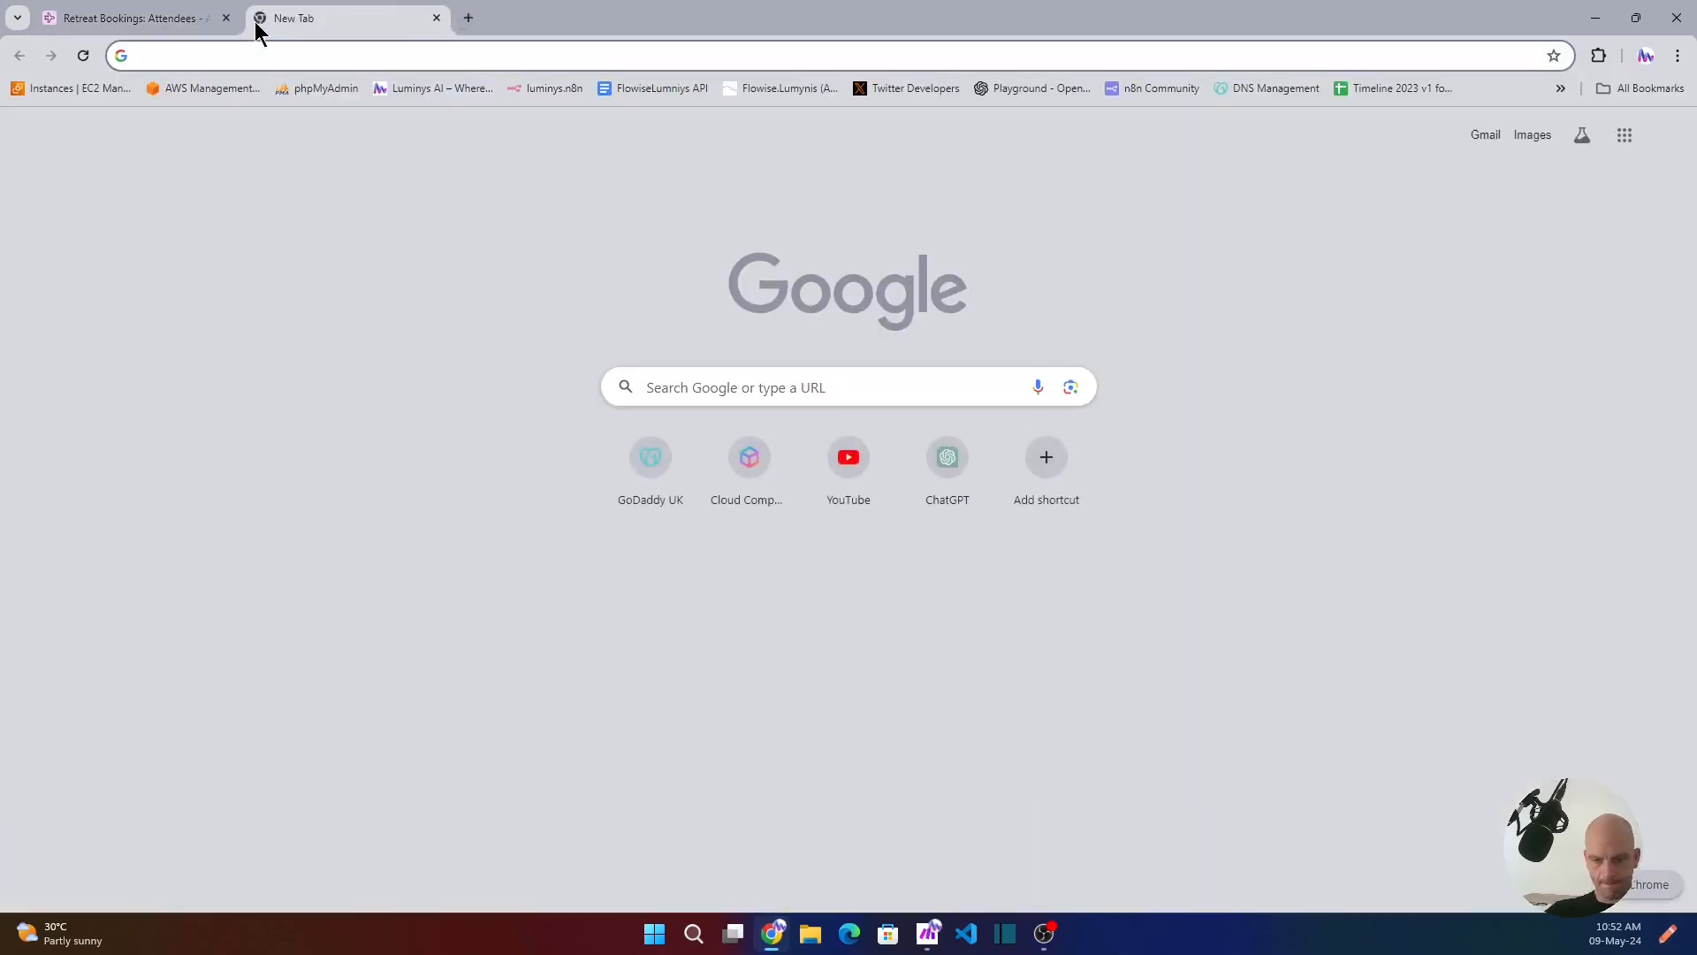
pyautogui.write('api.freecurrencyapi.com')
pyautogui.press('Return')
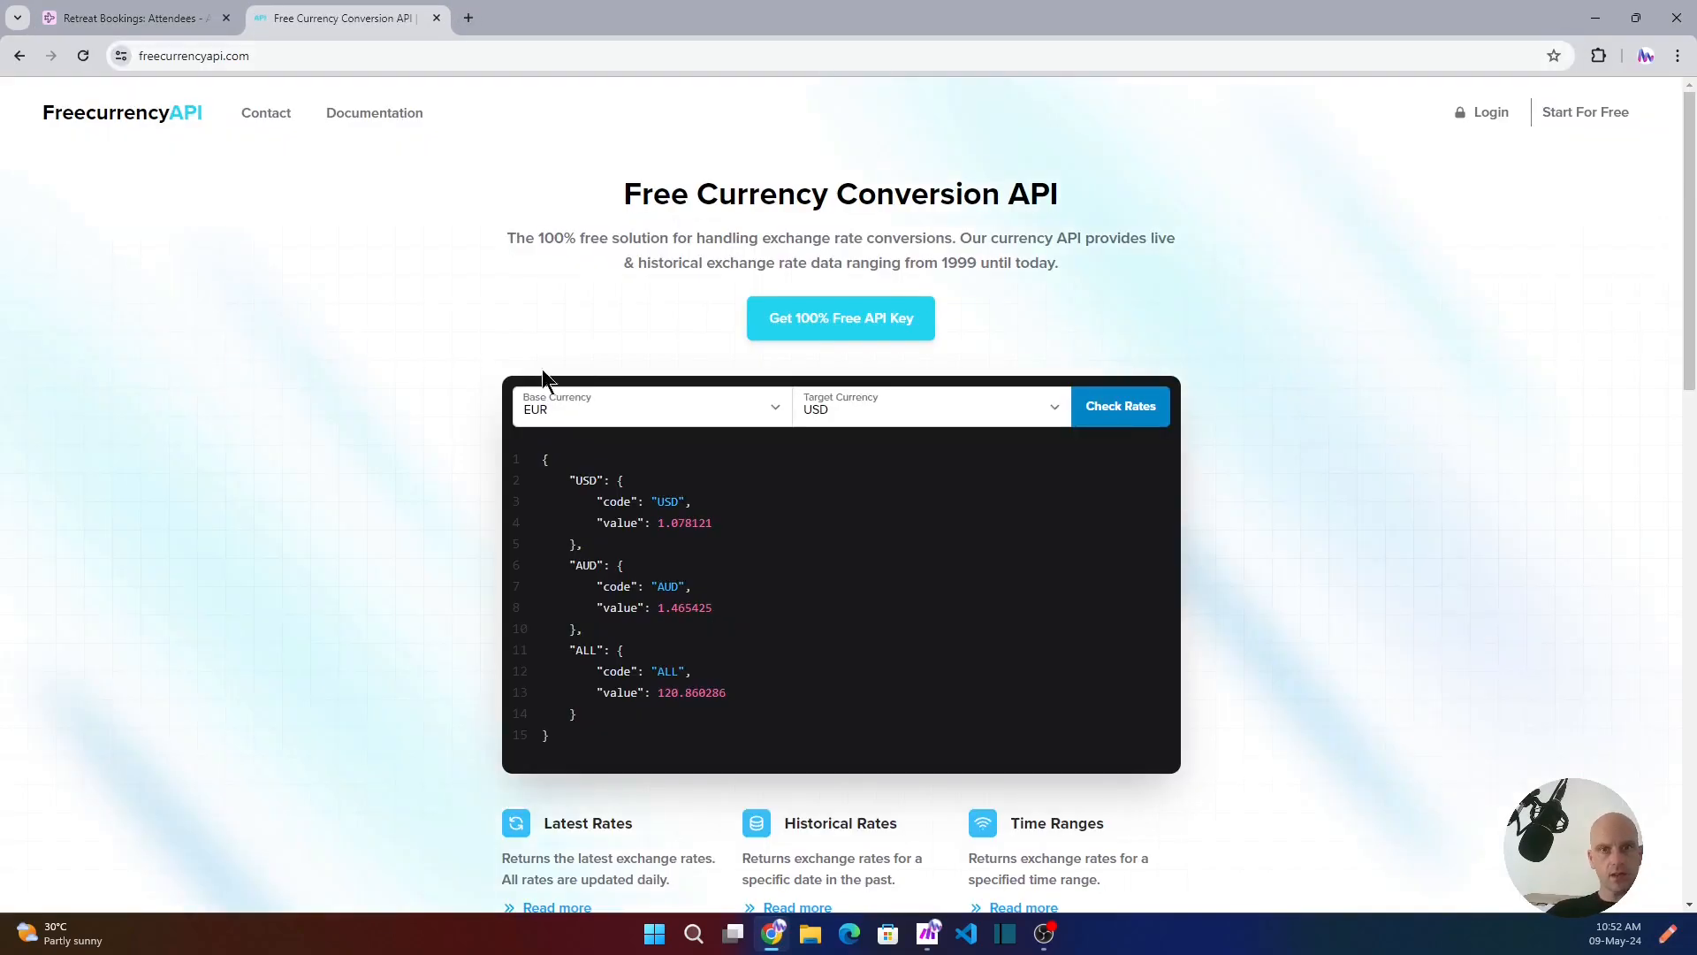
pyautogui.click(1489, 112)
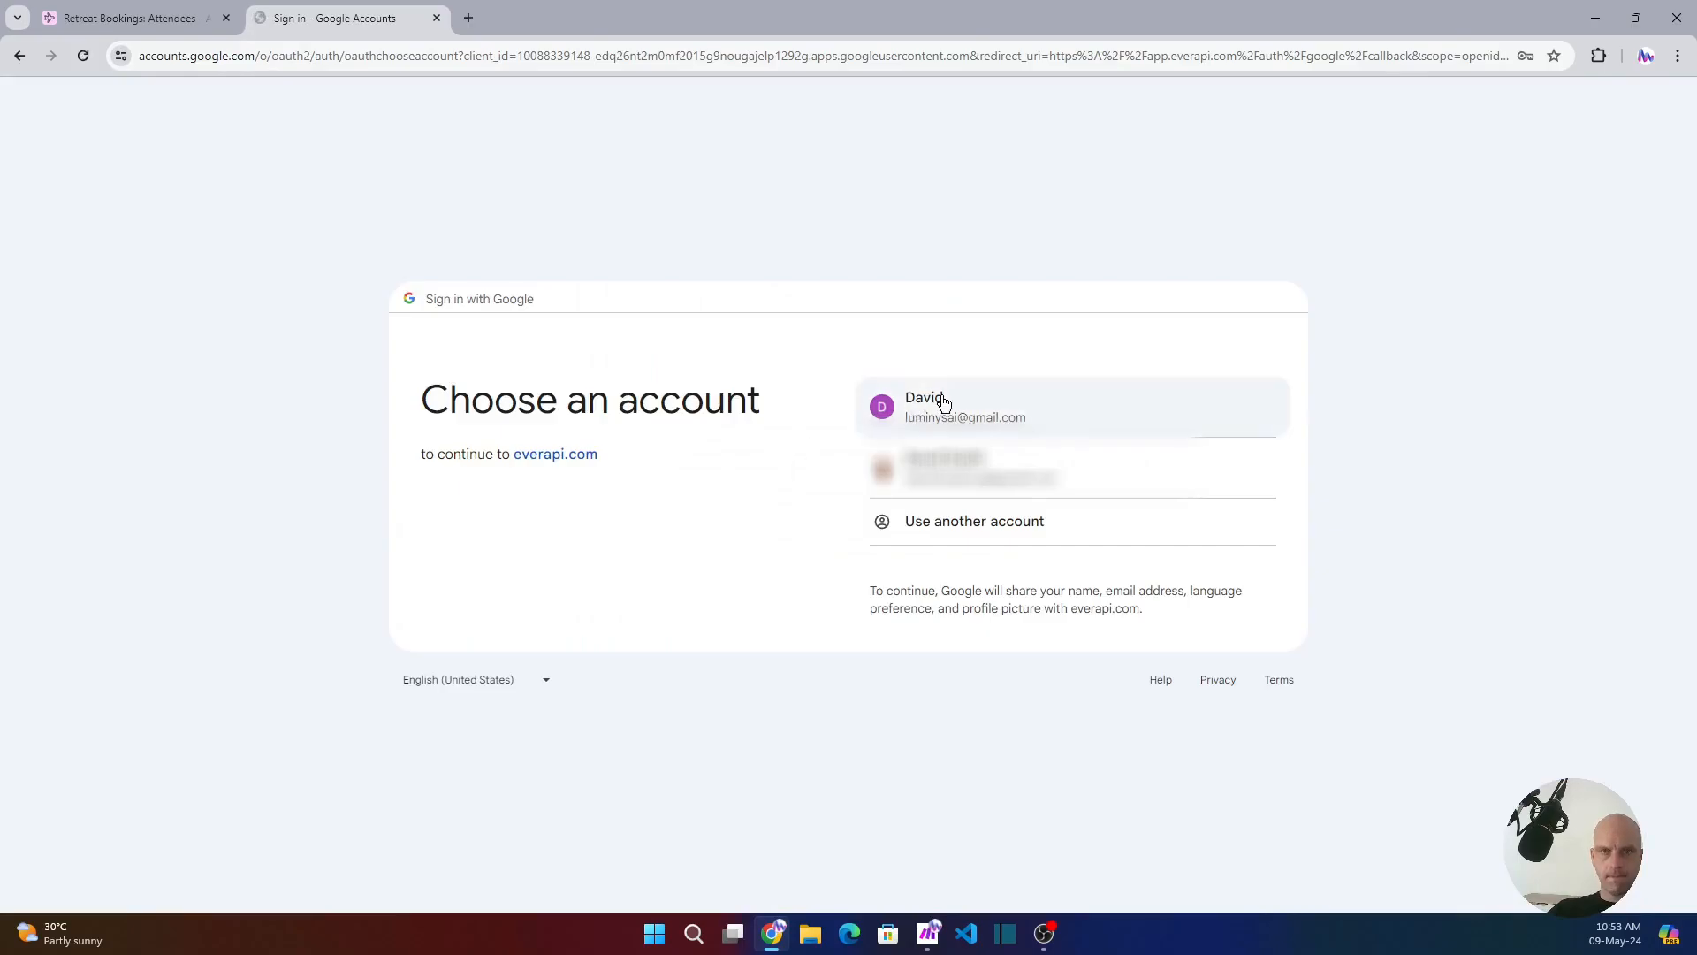
pyautogui.click(943, 402)
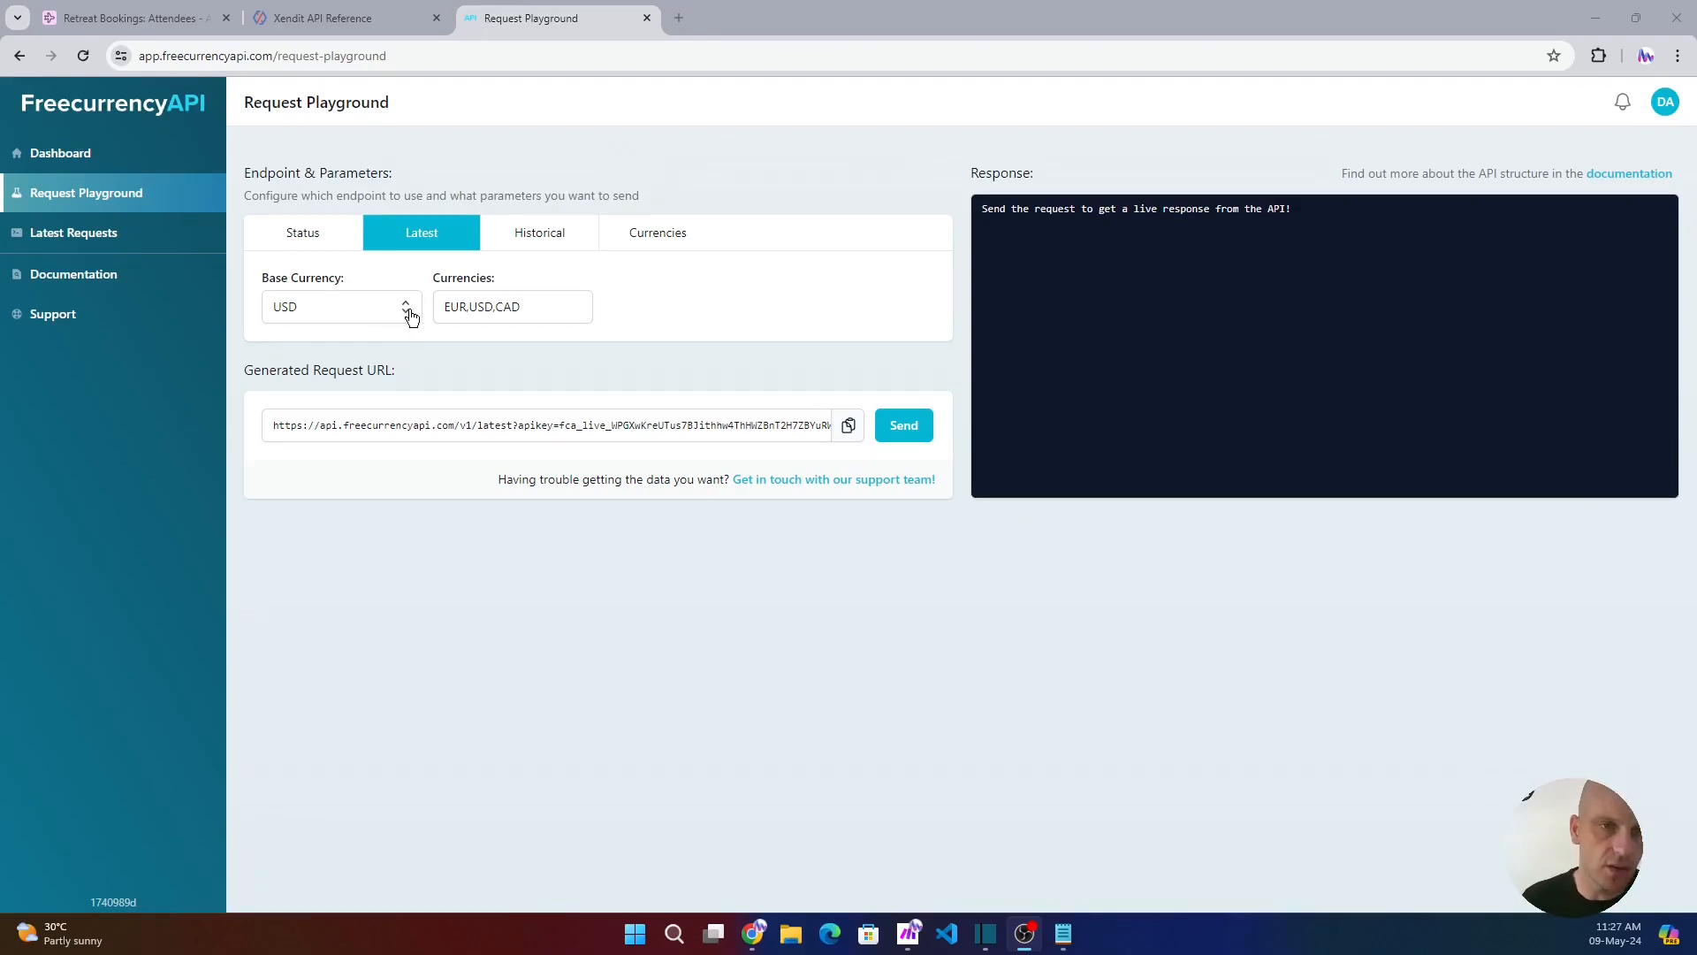
# - Set the latest-rates request's base currency to AUD and its currencies to IDR in the Request Playground
pyautogui.click(326, 314)
pyautogui.moveTo(326, 313); pyautogui.dragTo(271, 316)
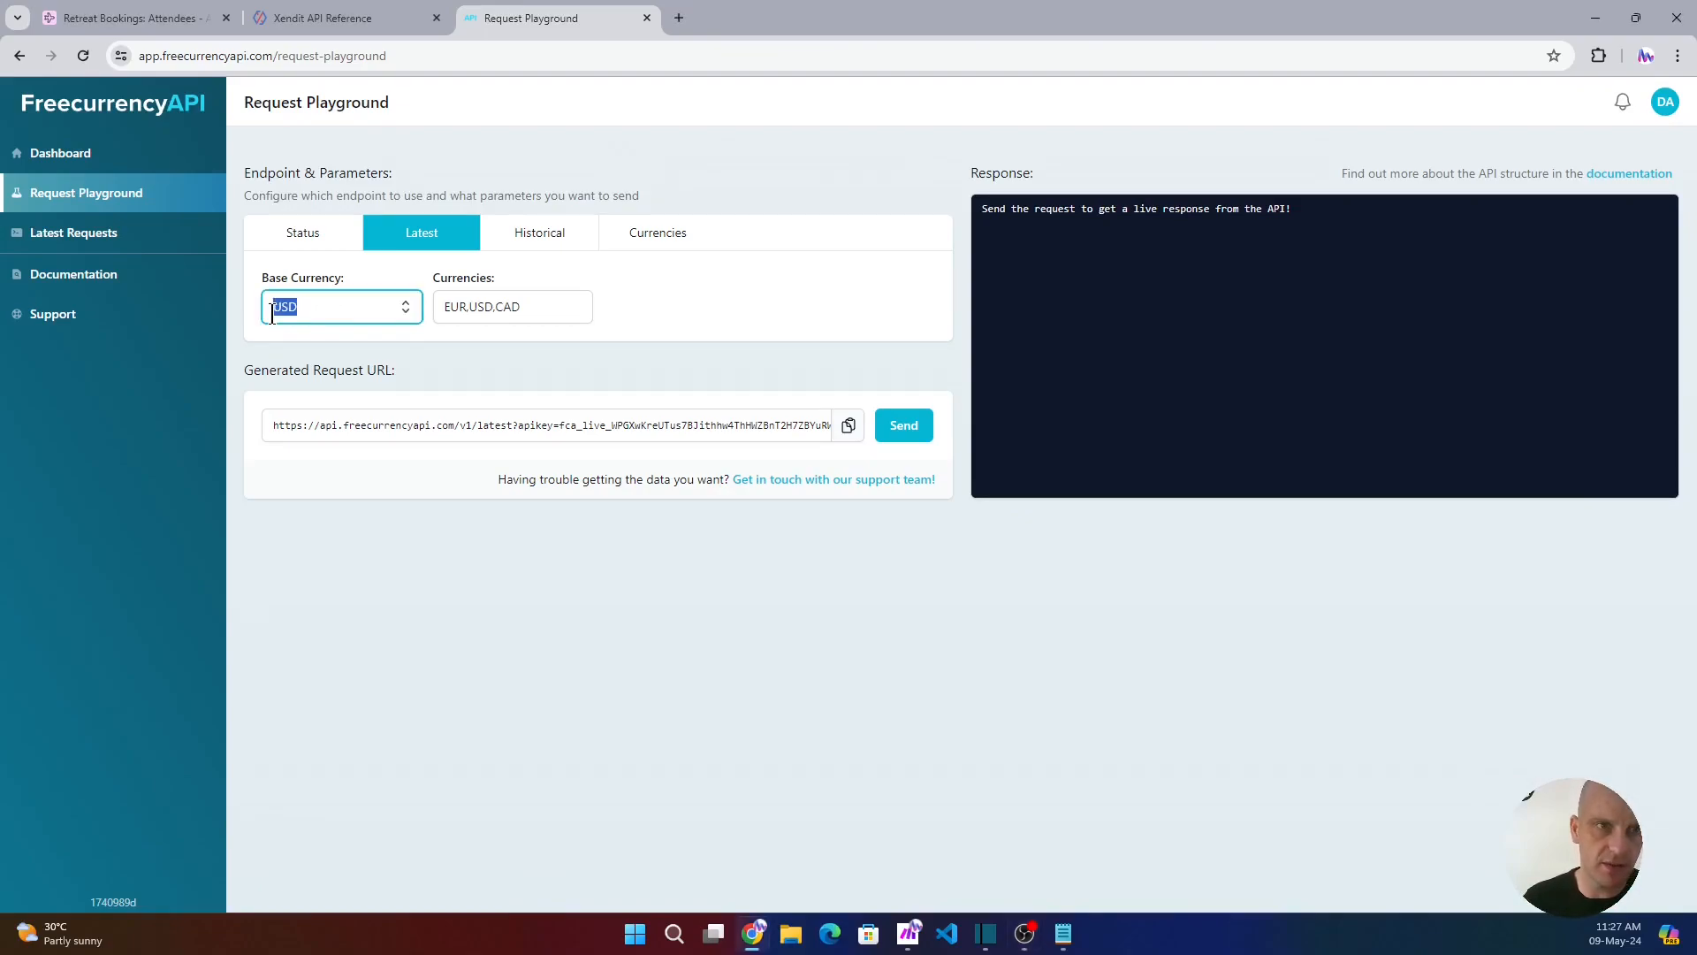
pyautogui.write('aud')
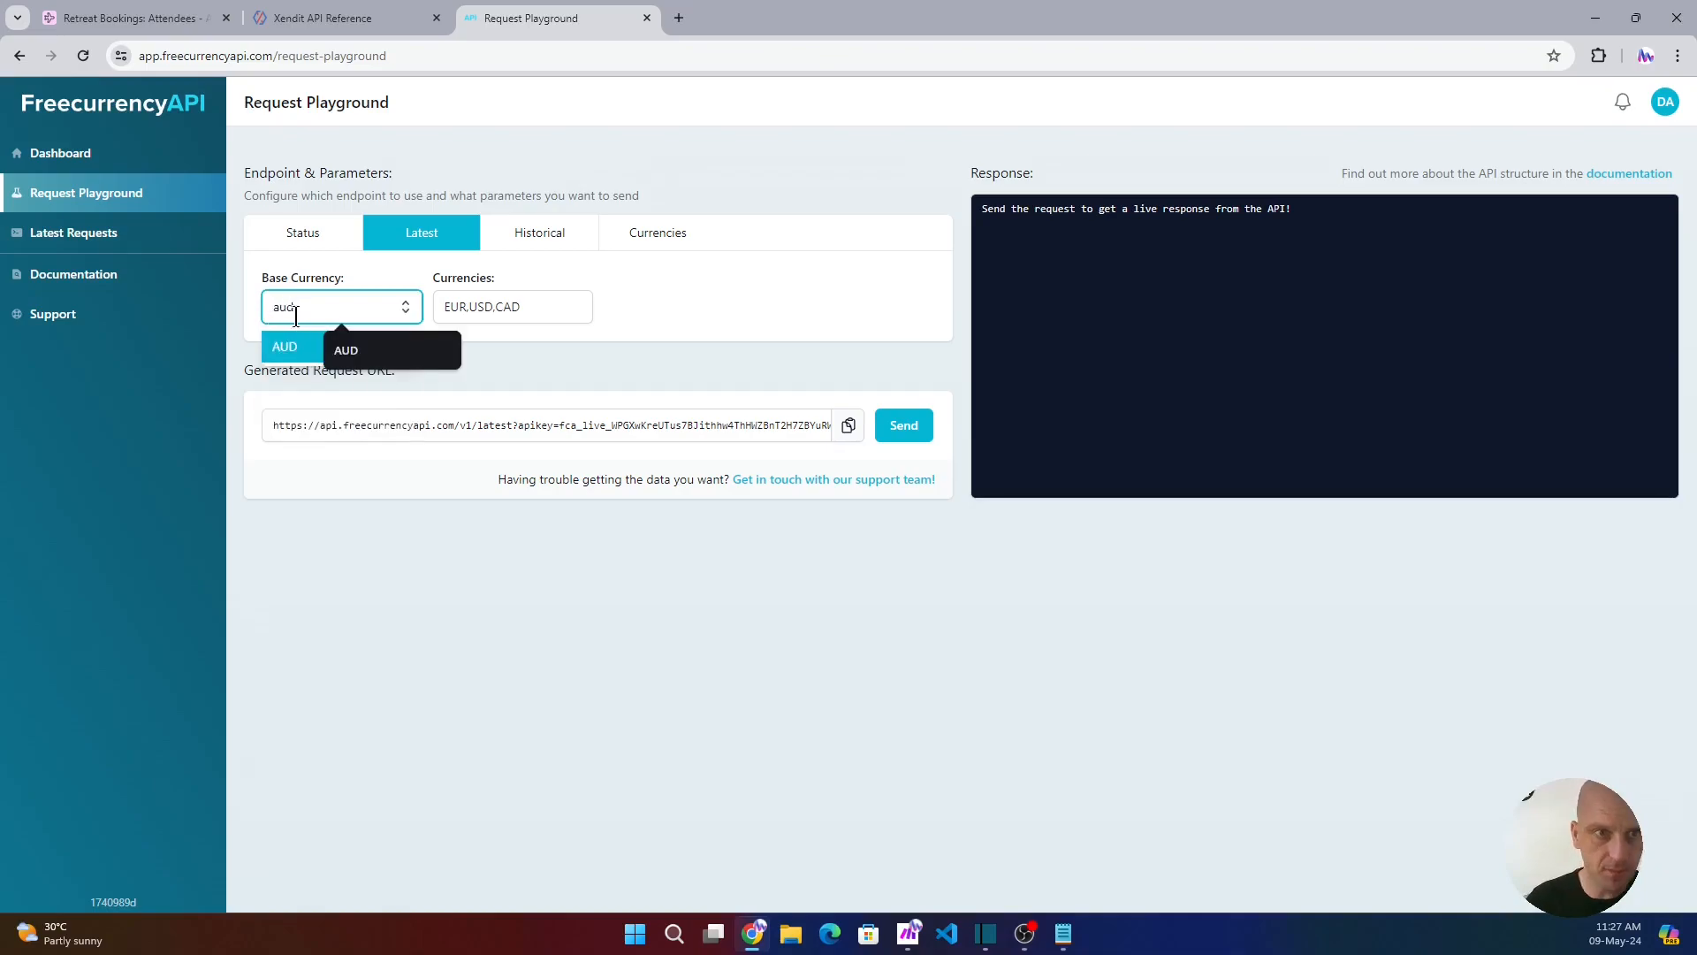
pyautogui.click(292, 347)
pyautogui.click(482, 301)
pyautogui.hotkey('ctrl', 'a')
pyautogui.write('IDR')
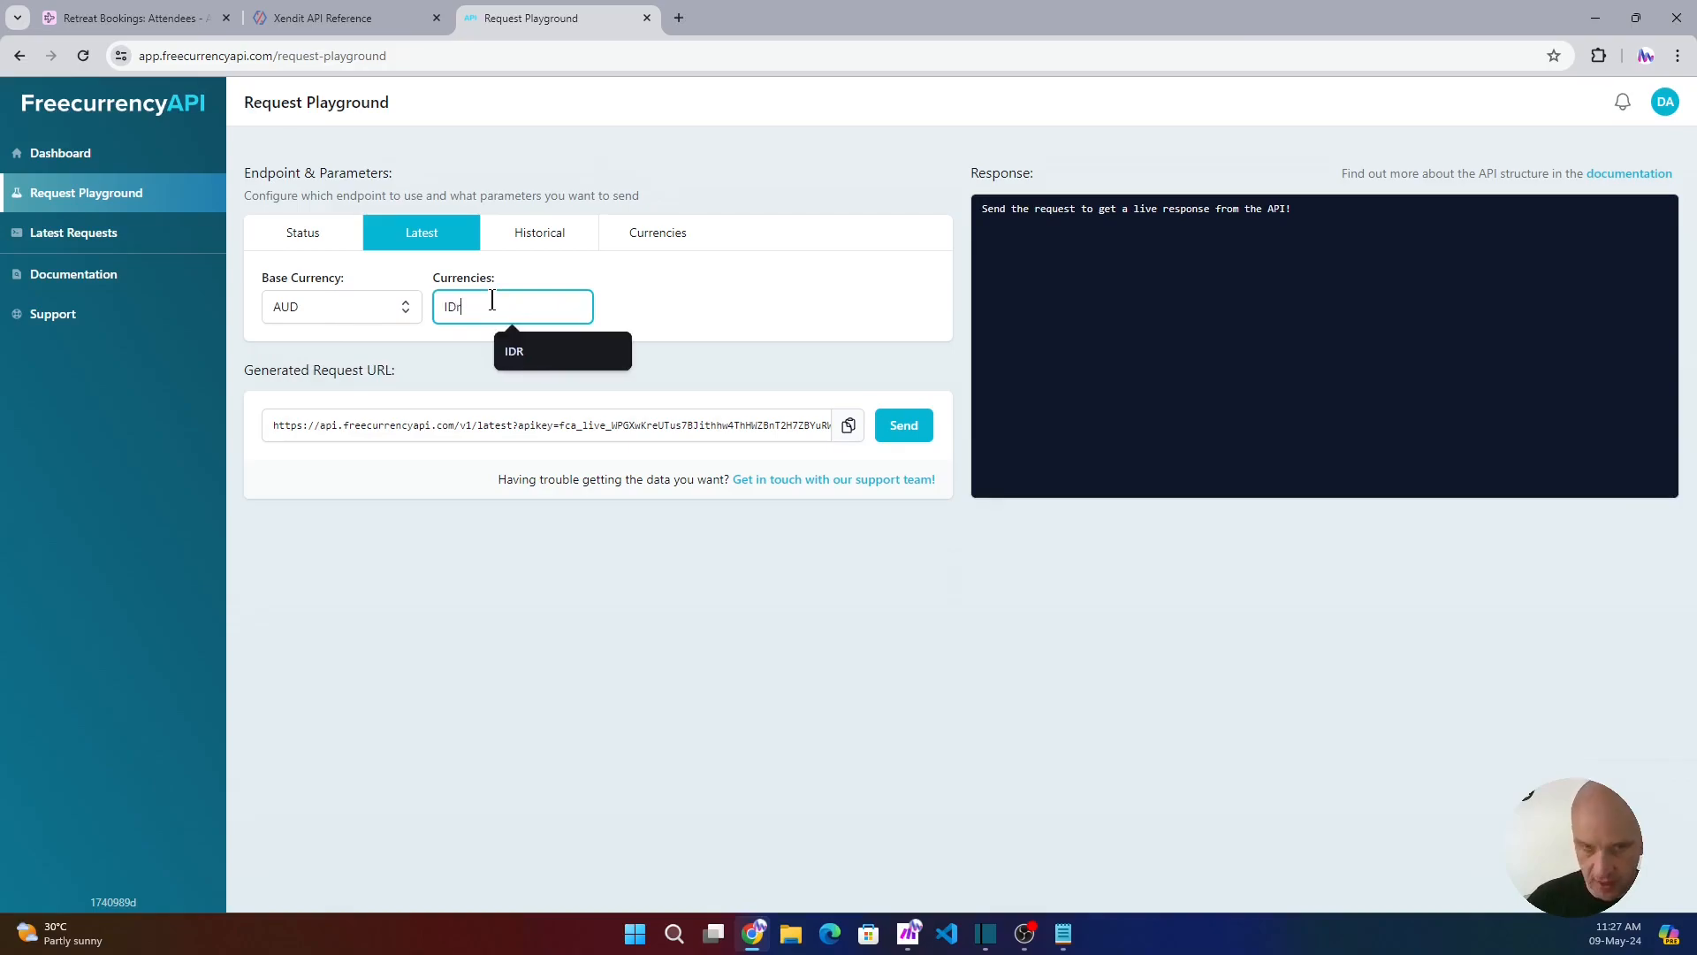
# - Send the AUD to IDR latest-rates request and examine the IDR rate in the response
pyautogui.click(863, 372)
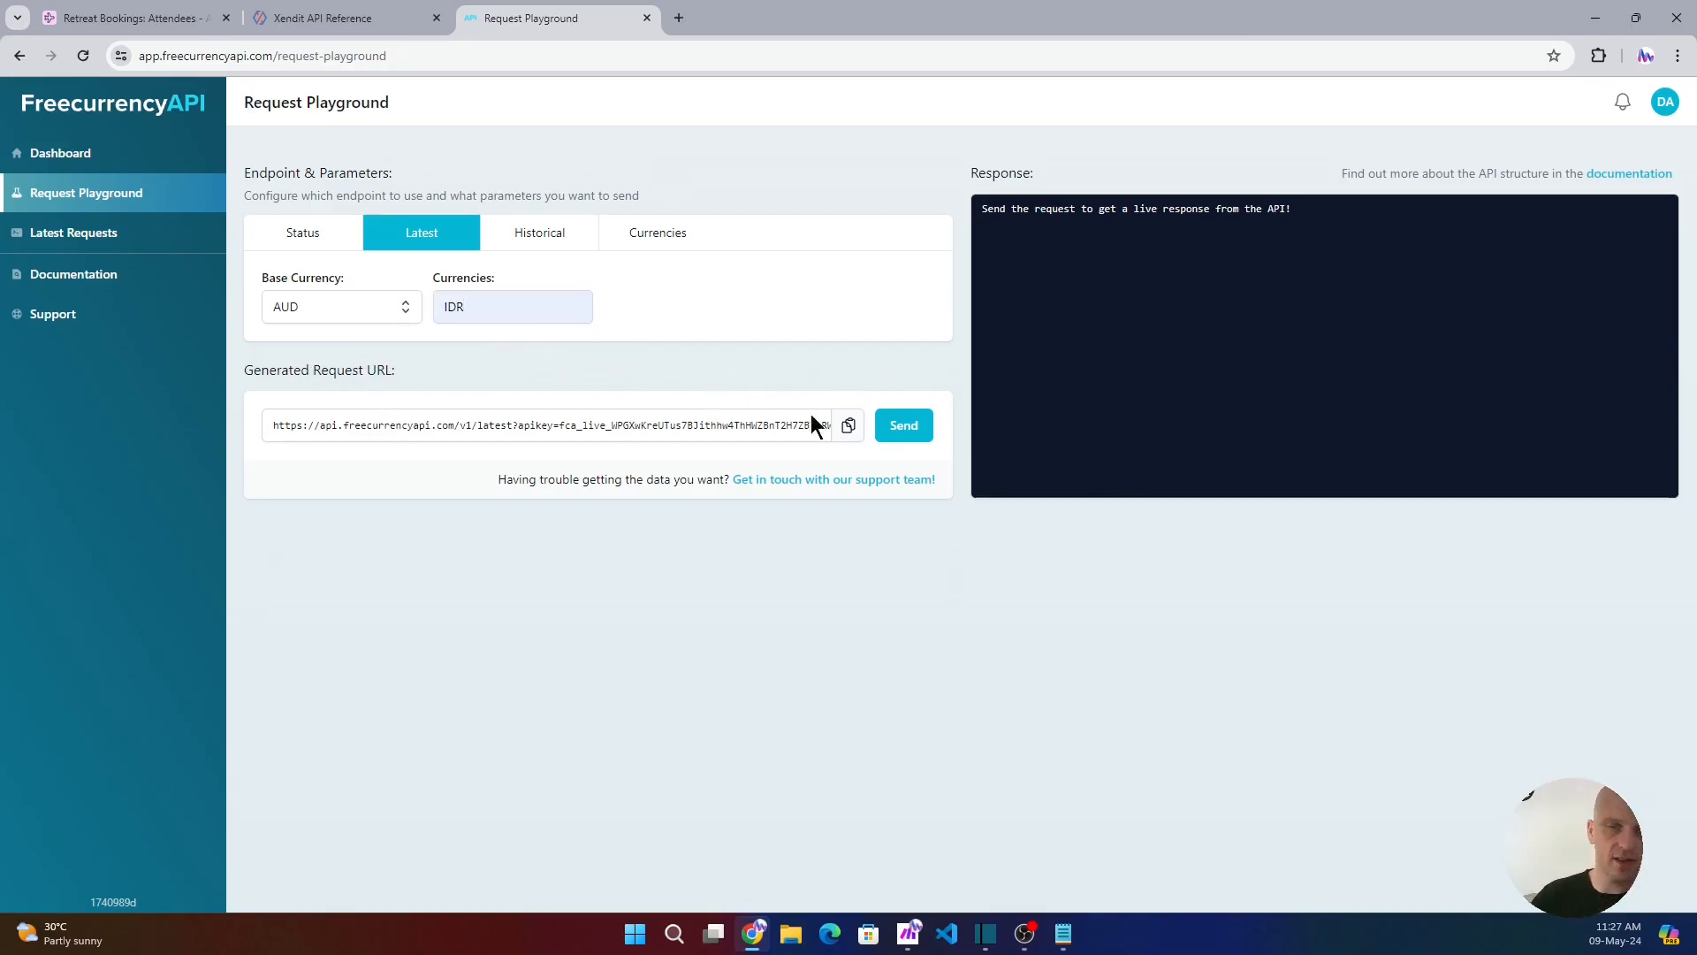
pyautogui.click(900, 430)
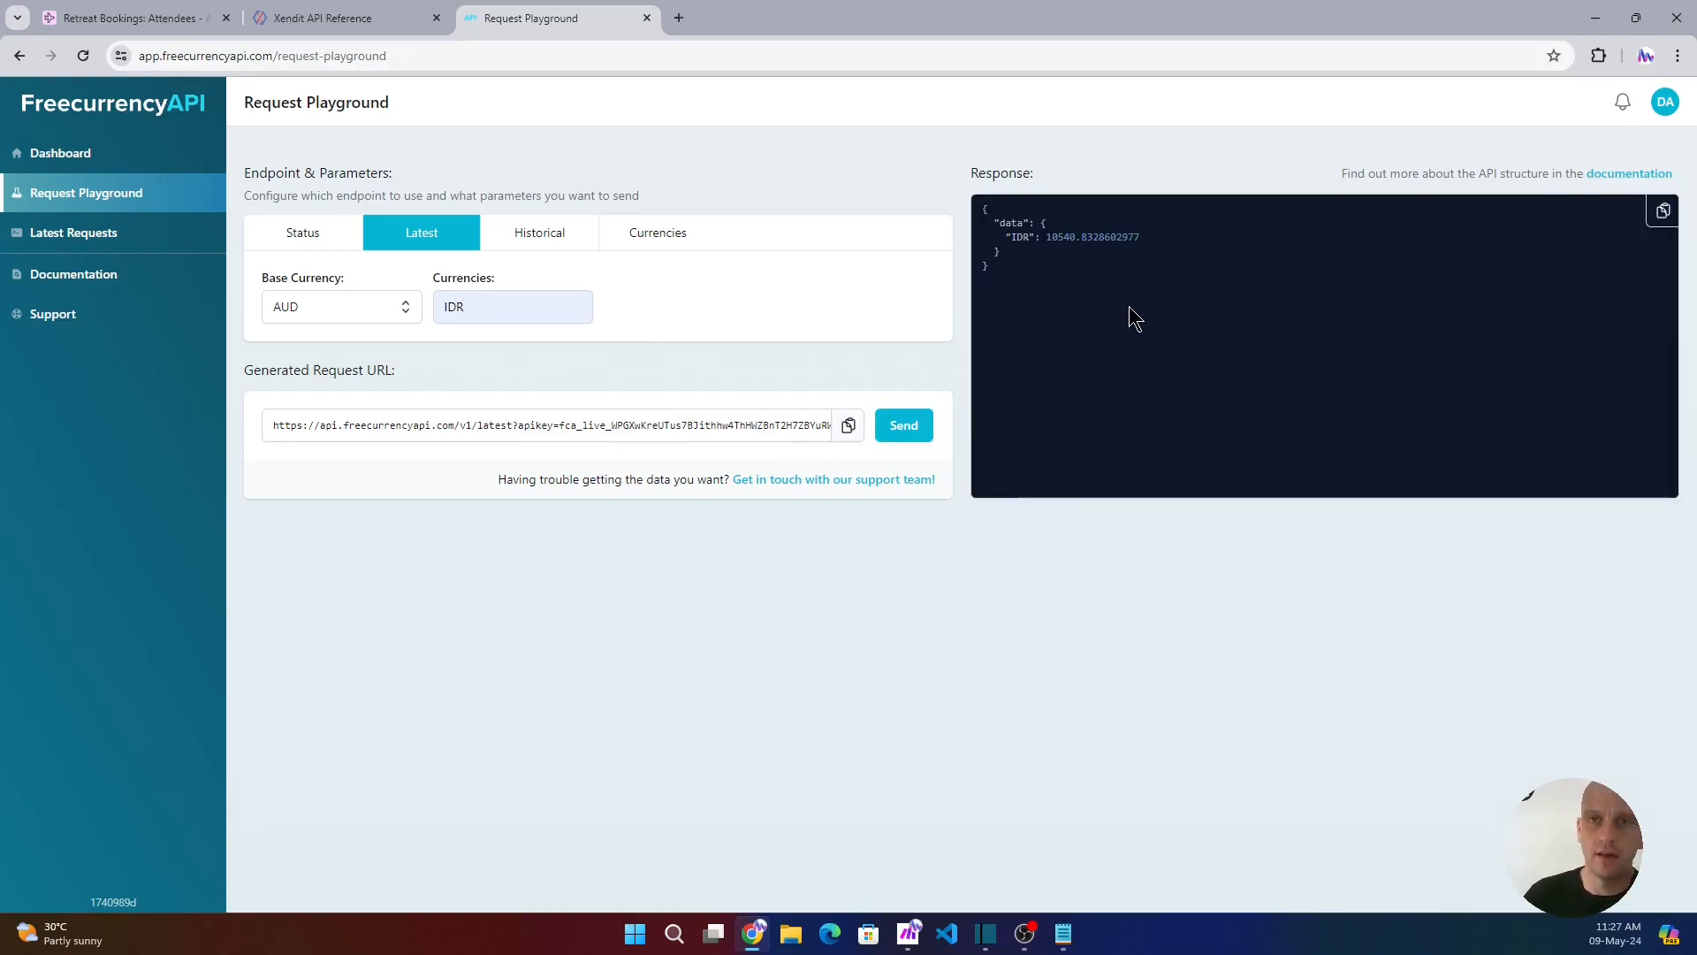
pyautogui.scroll(10, 1109, 240)
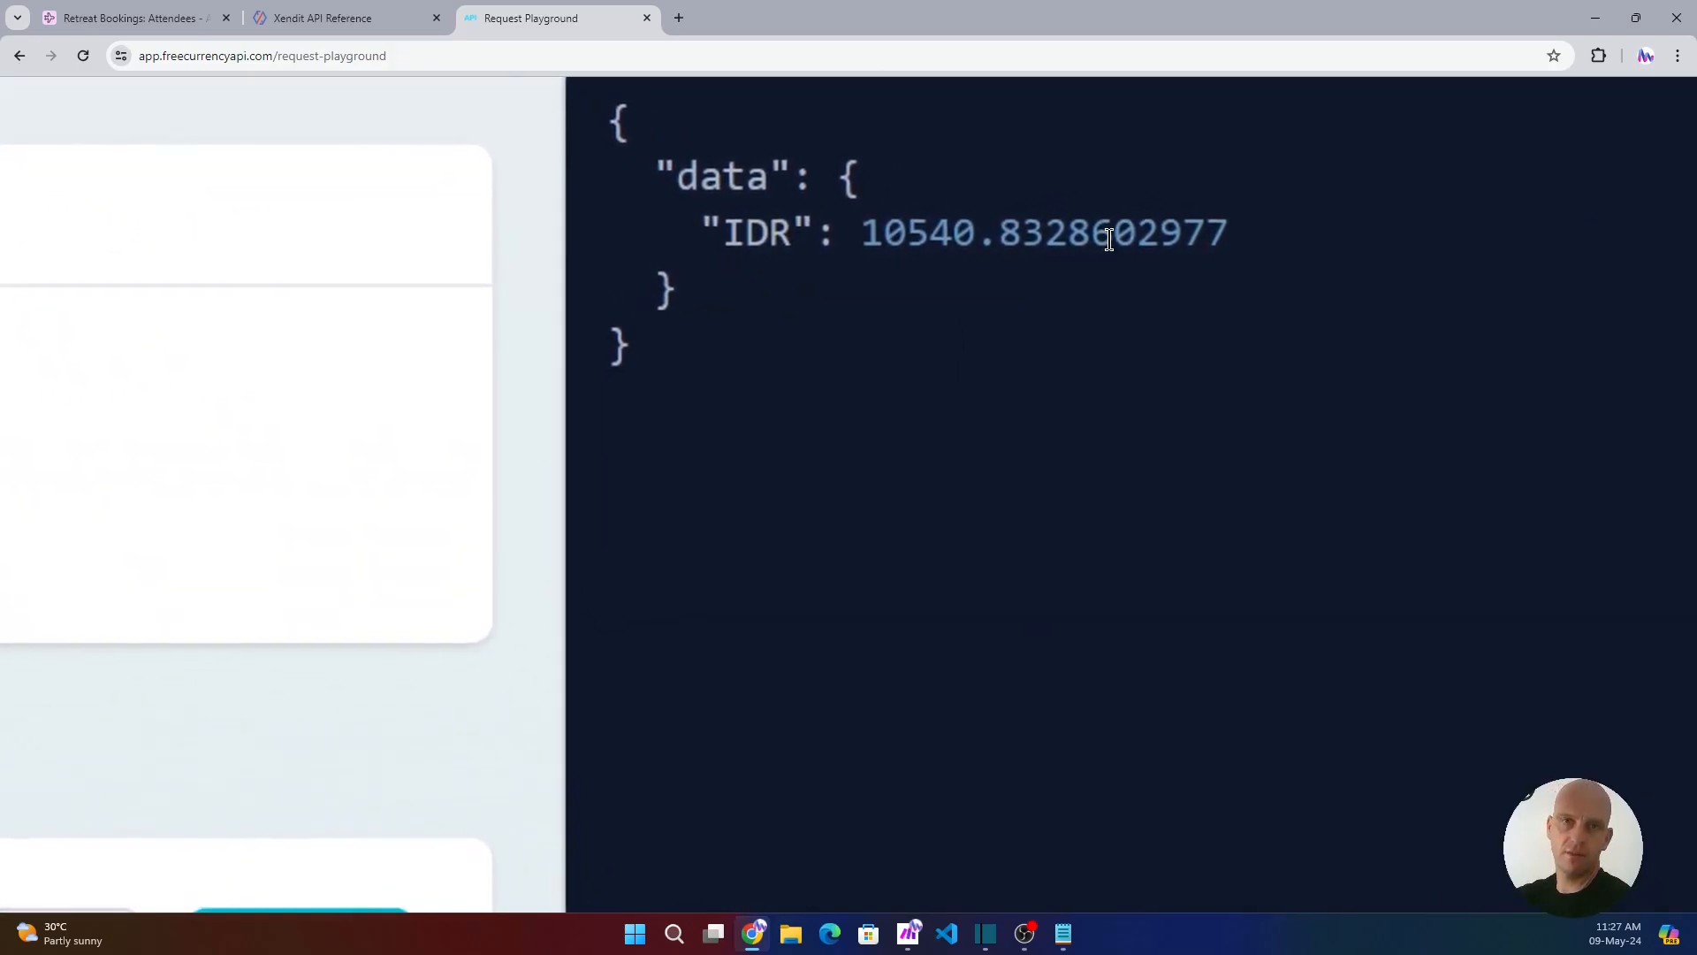
pyautogui.scroll(-10, 1110, 240)
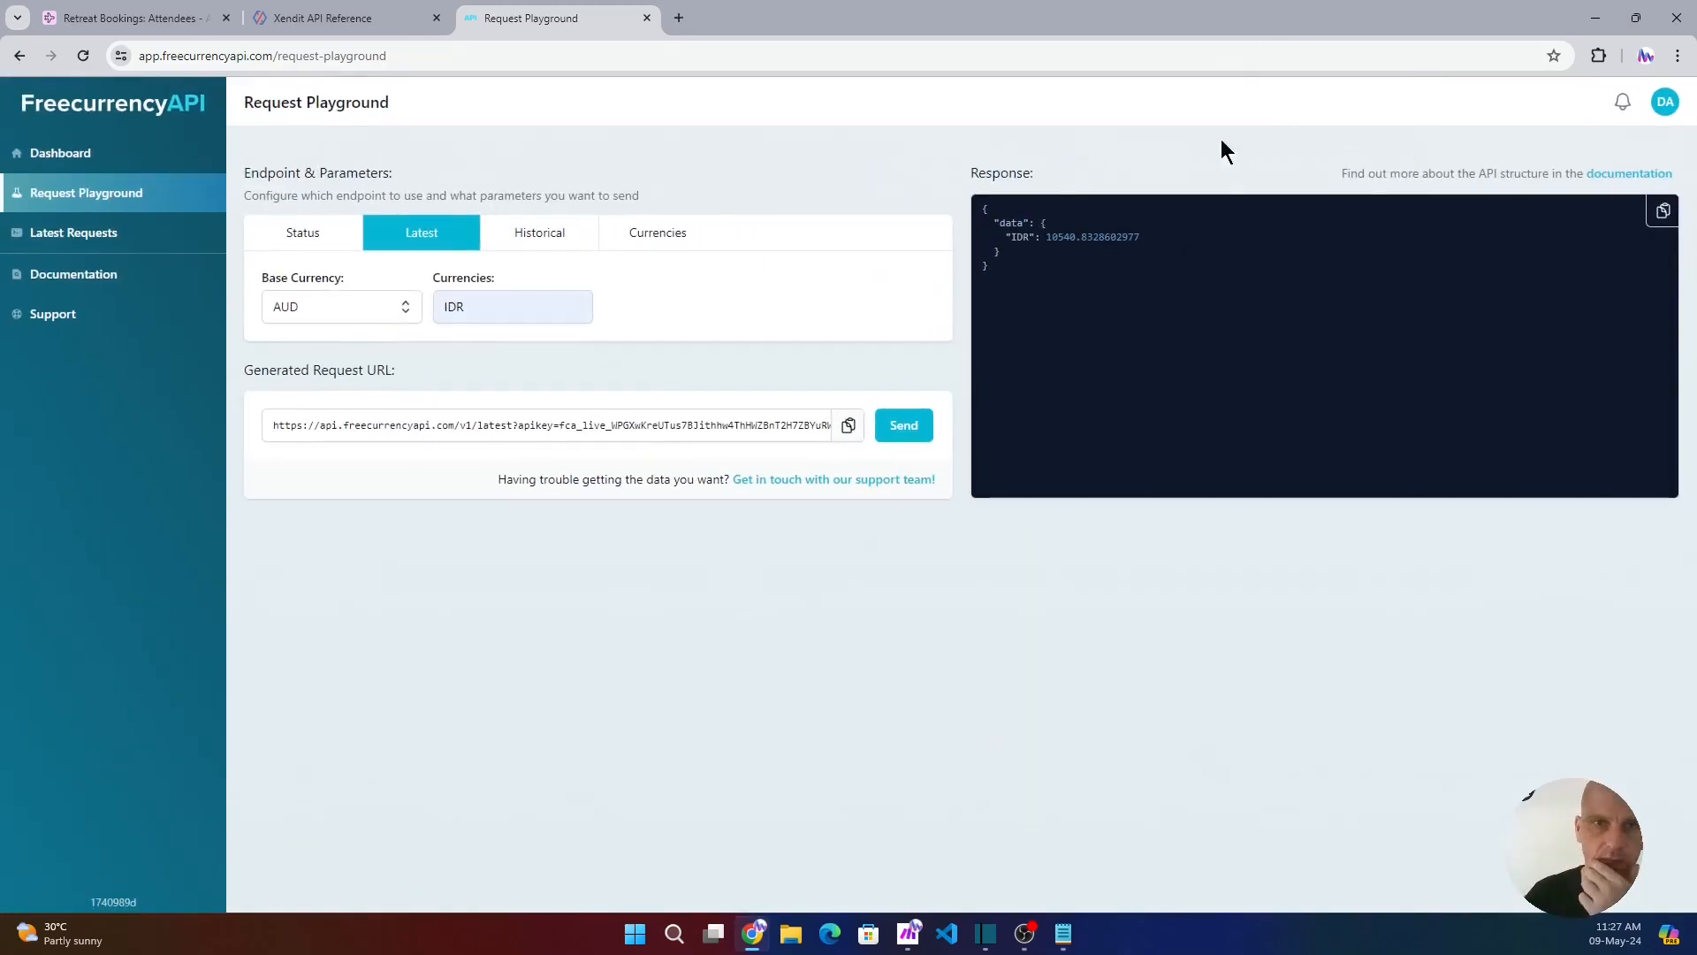
# - Copy the generated request URL, including its API key, and paste it into a new Notepad tab
pyautogui.click(849, 428)
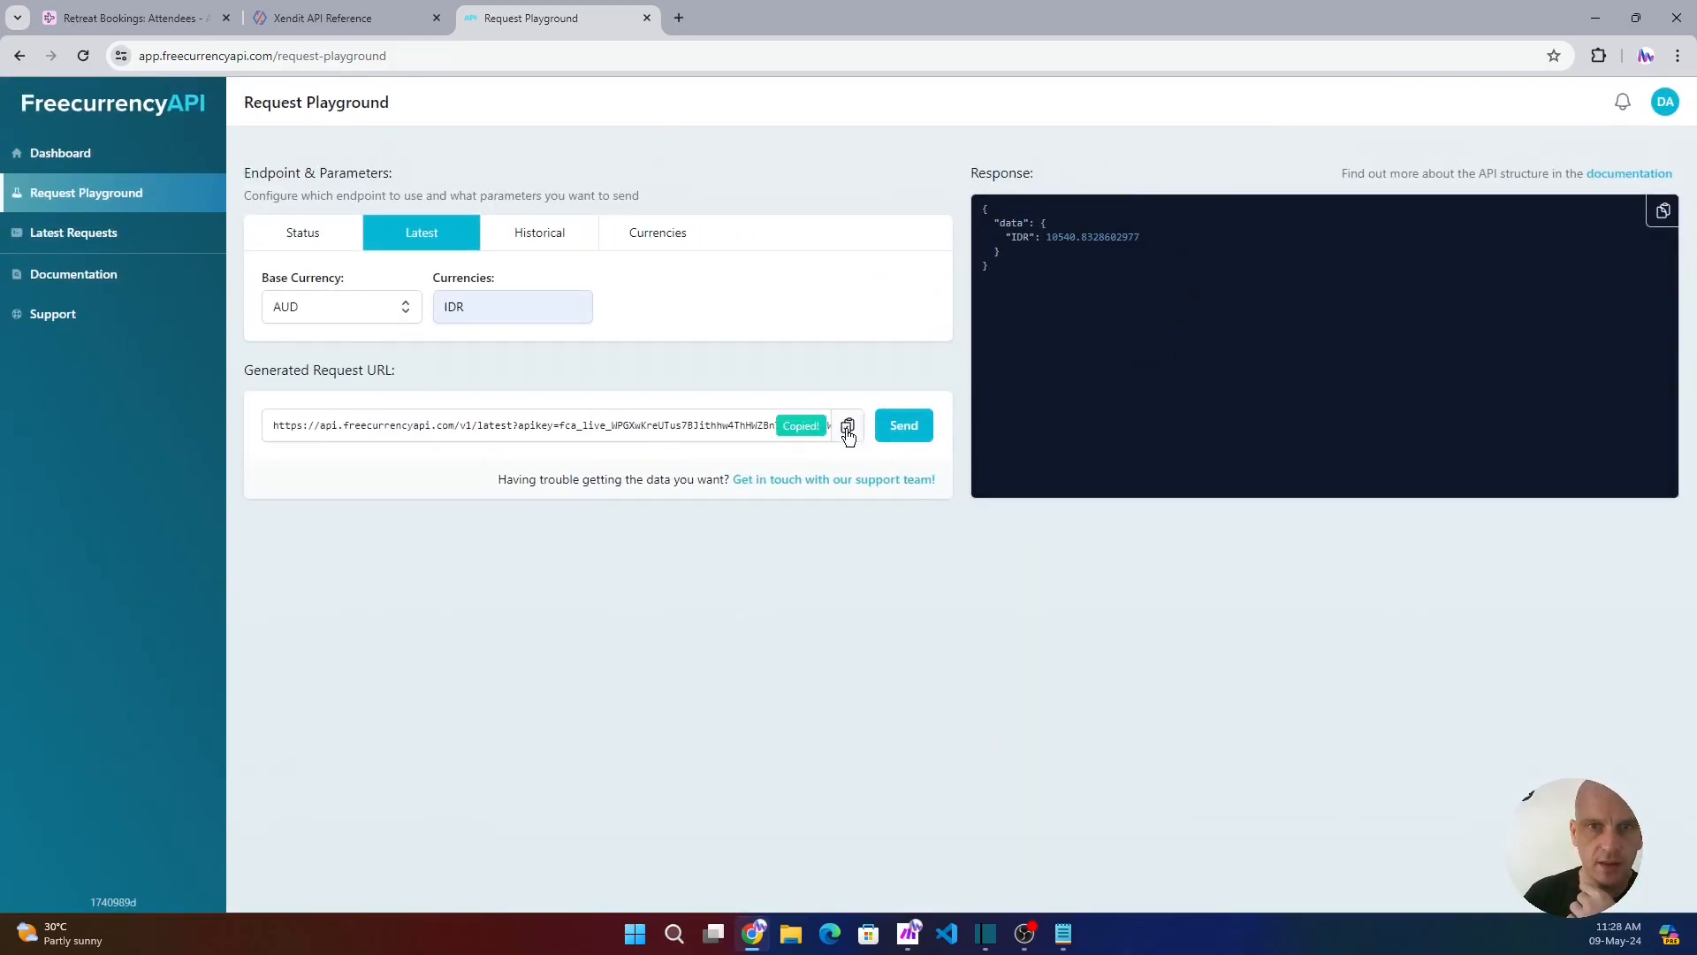
pyautogui.click(1064, 937)
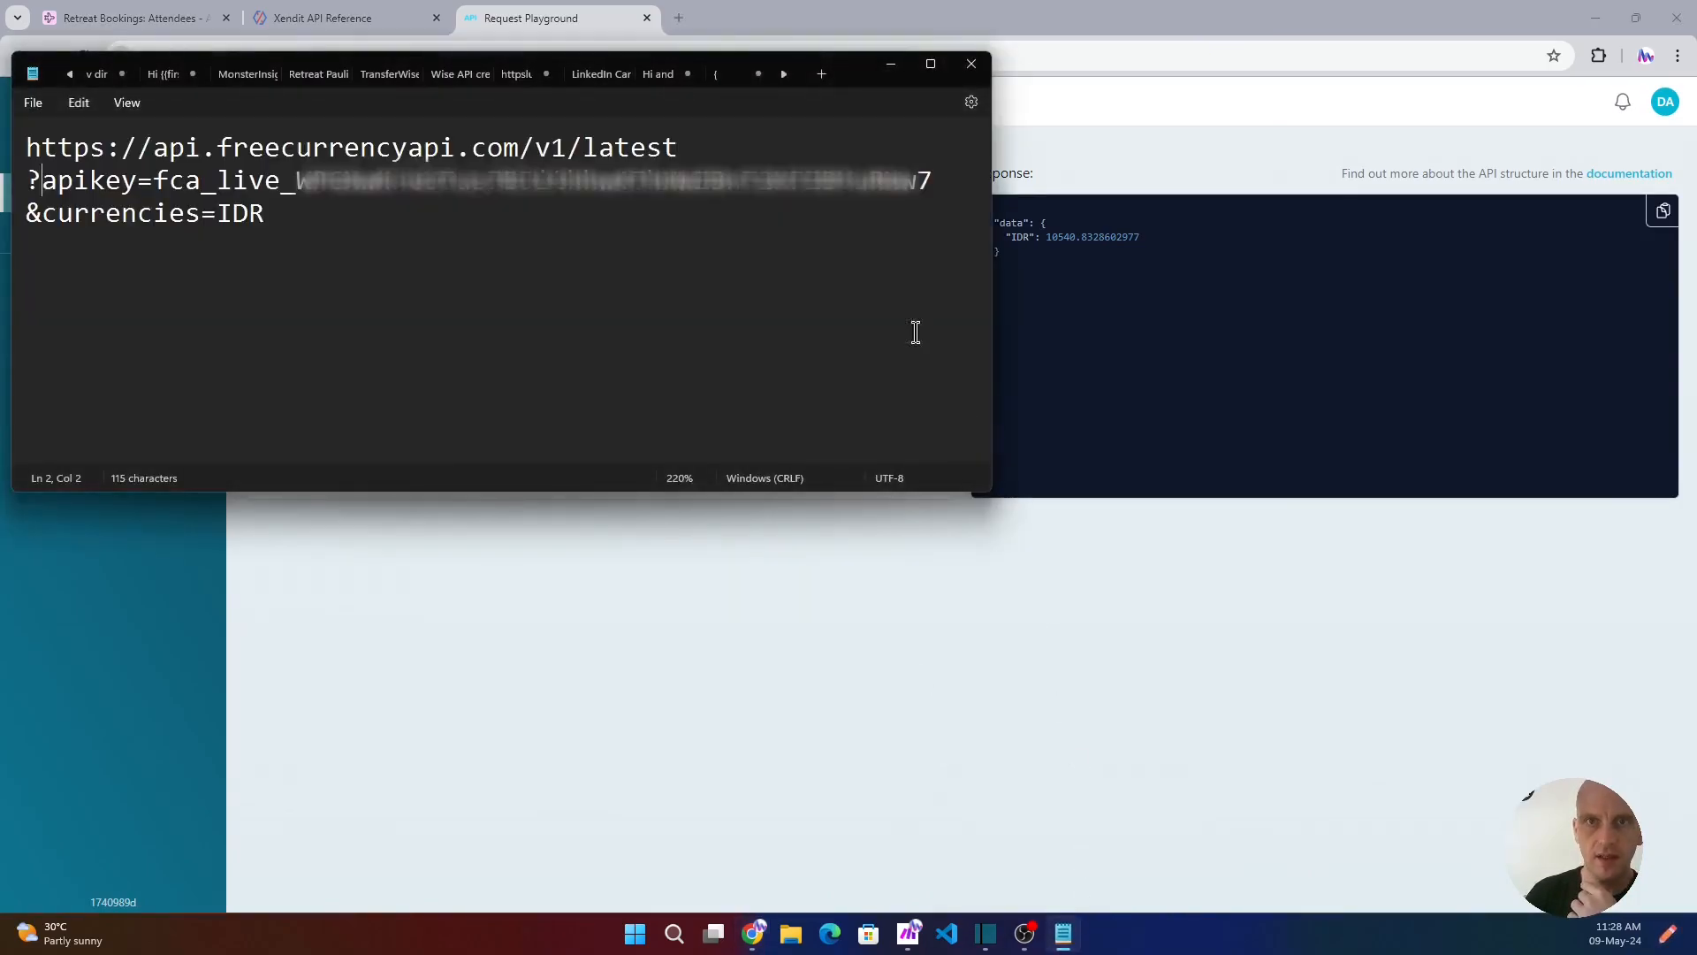
pyautogui.click(823, 75)
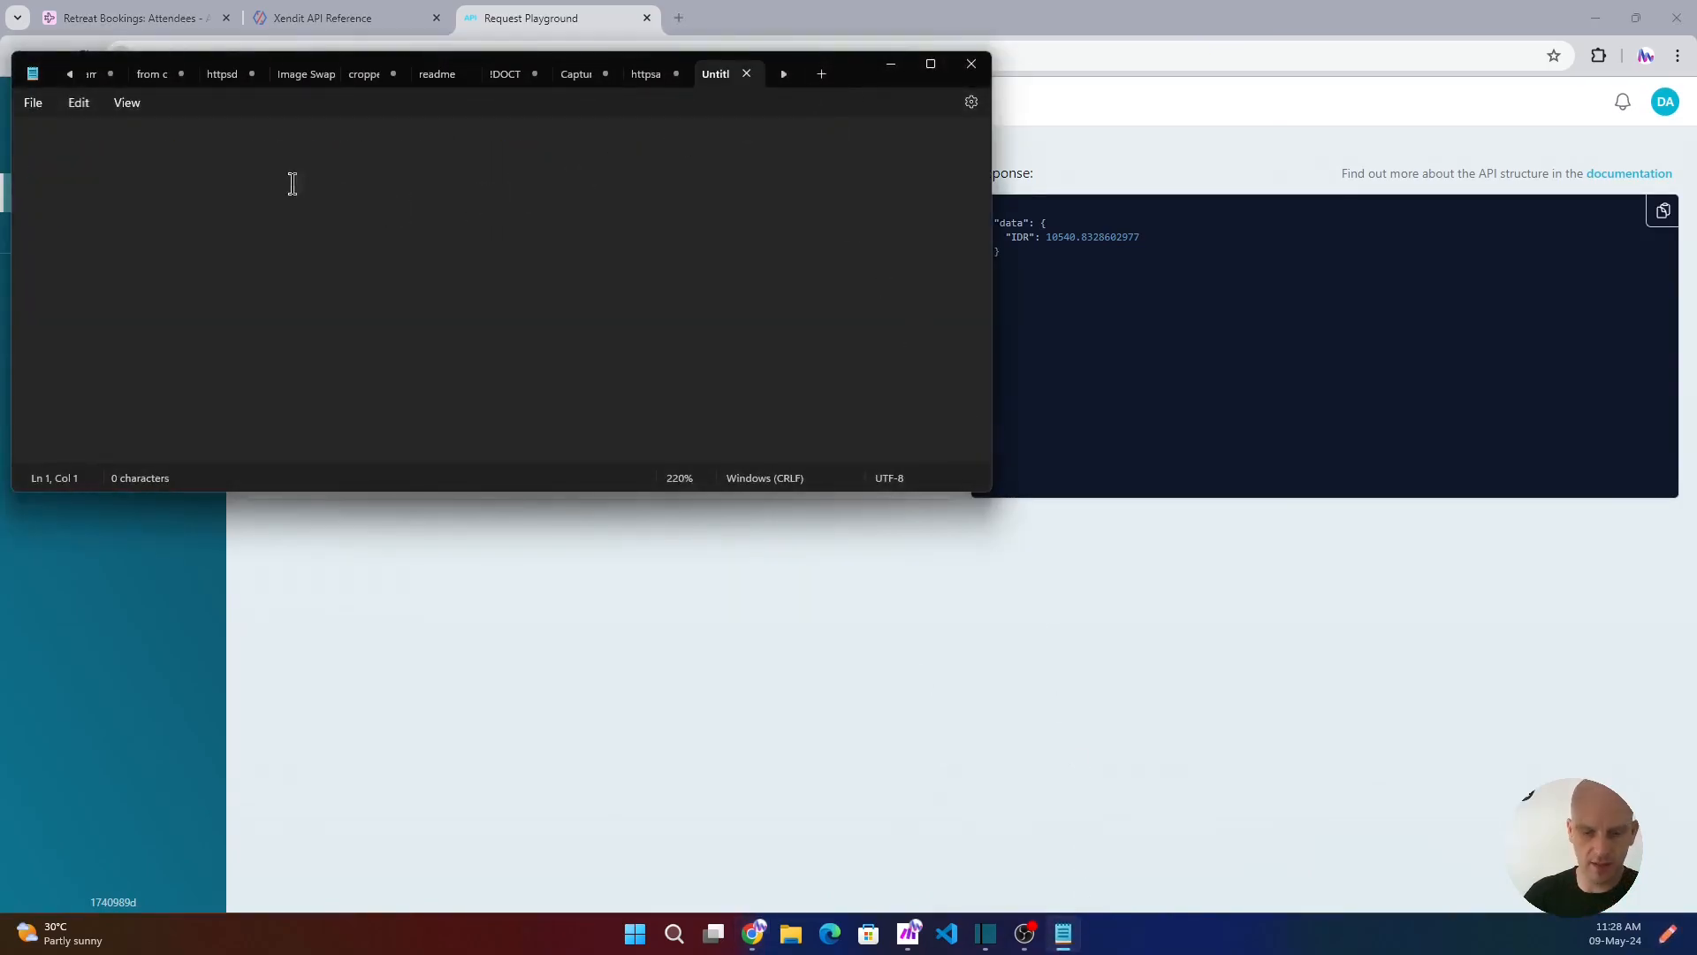
pyautogui.hotkey('ctrl', 'v')
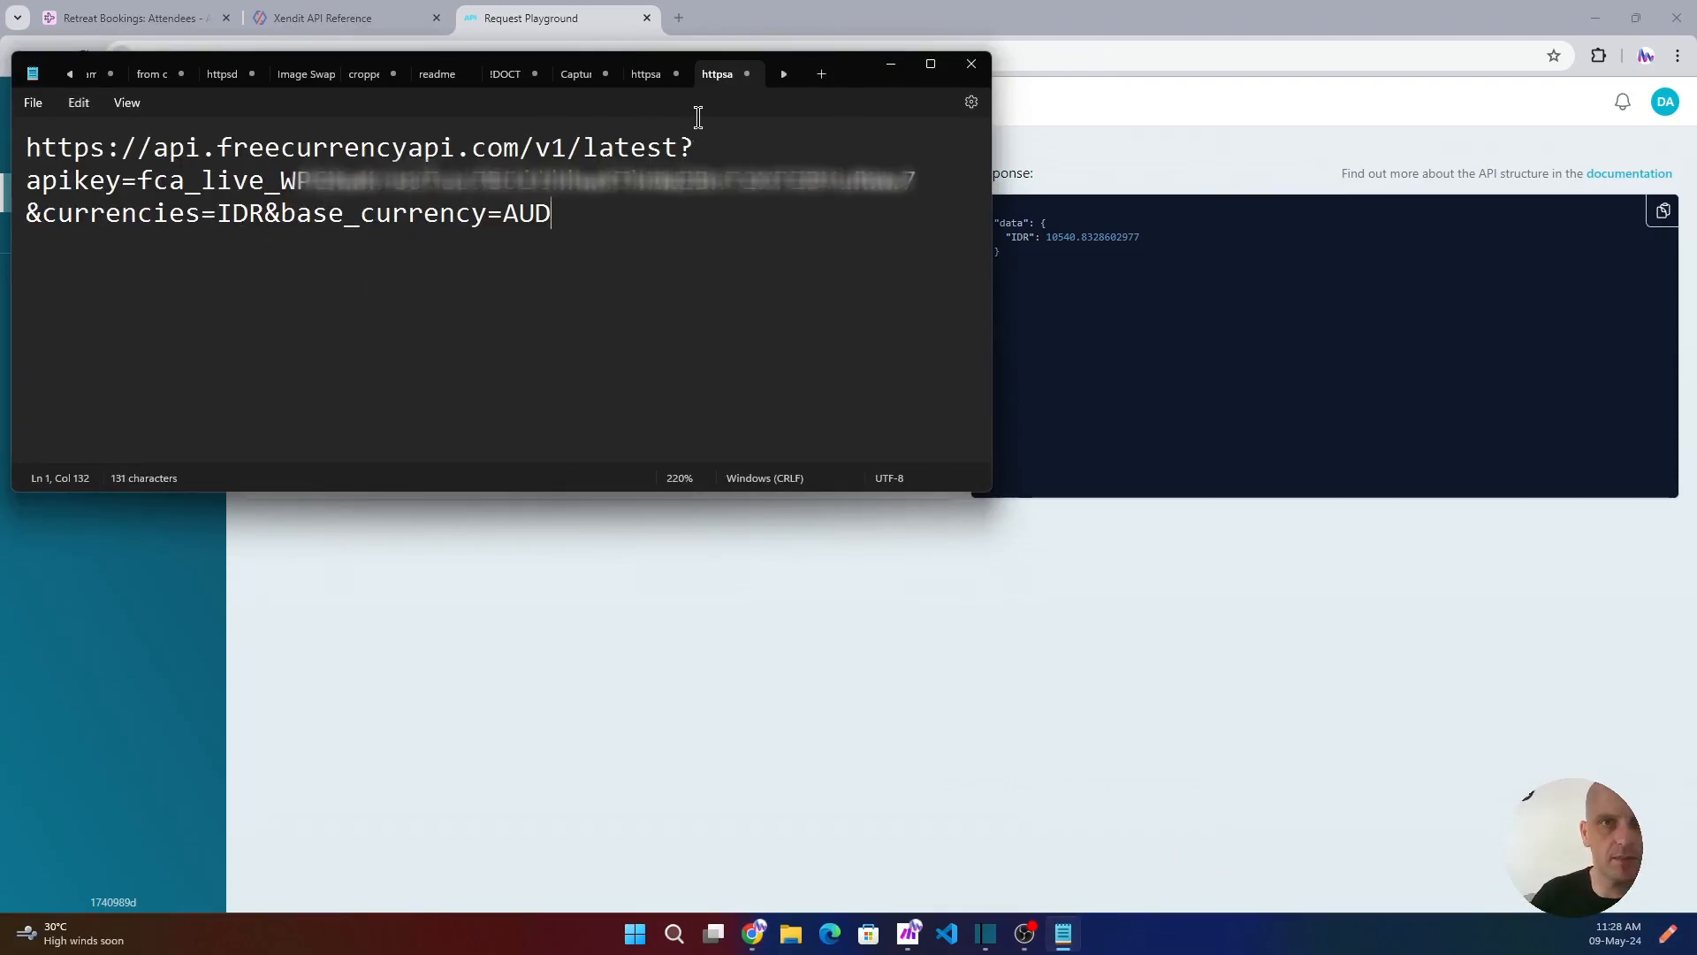
# - Examine the parts of the pasted URL: the endpoint, the apikey name and value, and the currencies and base_currency parameters
pyautogui.moveTo(682, 150); pyautogui.dragTo(26, 152)
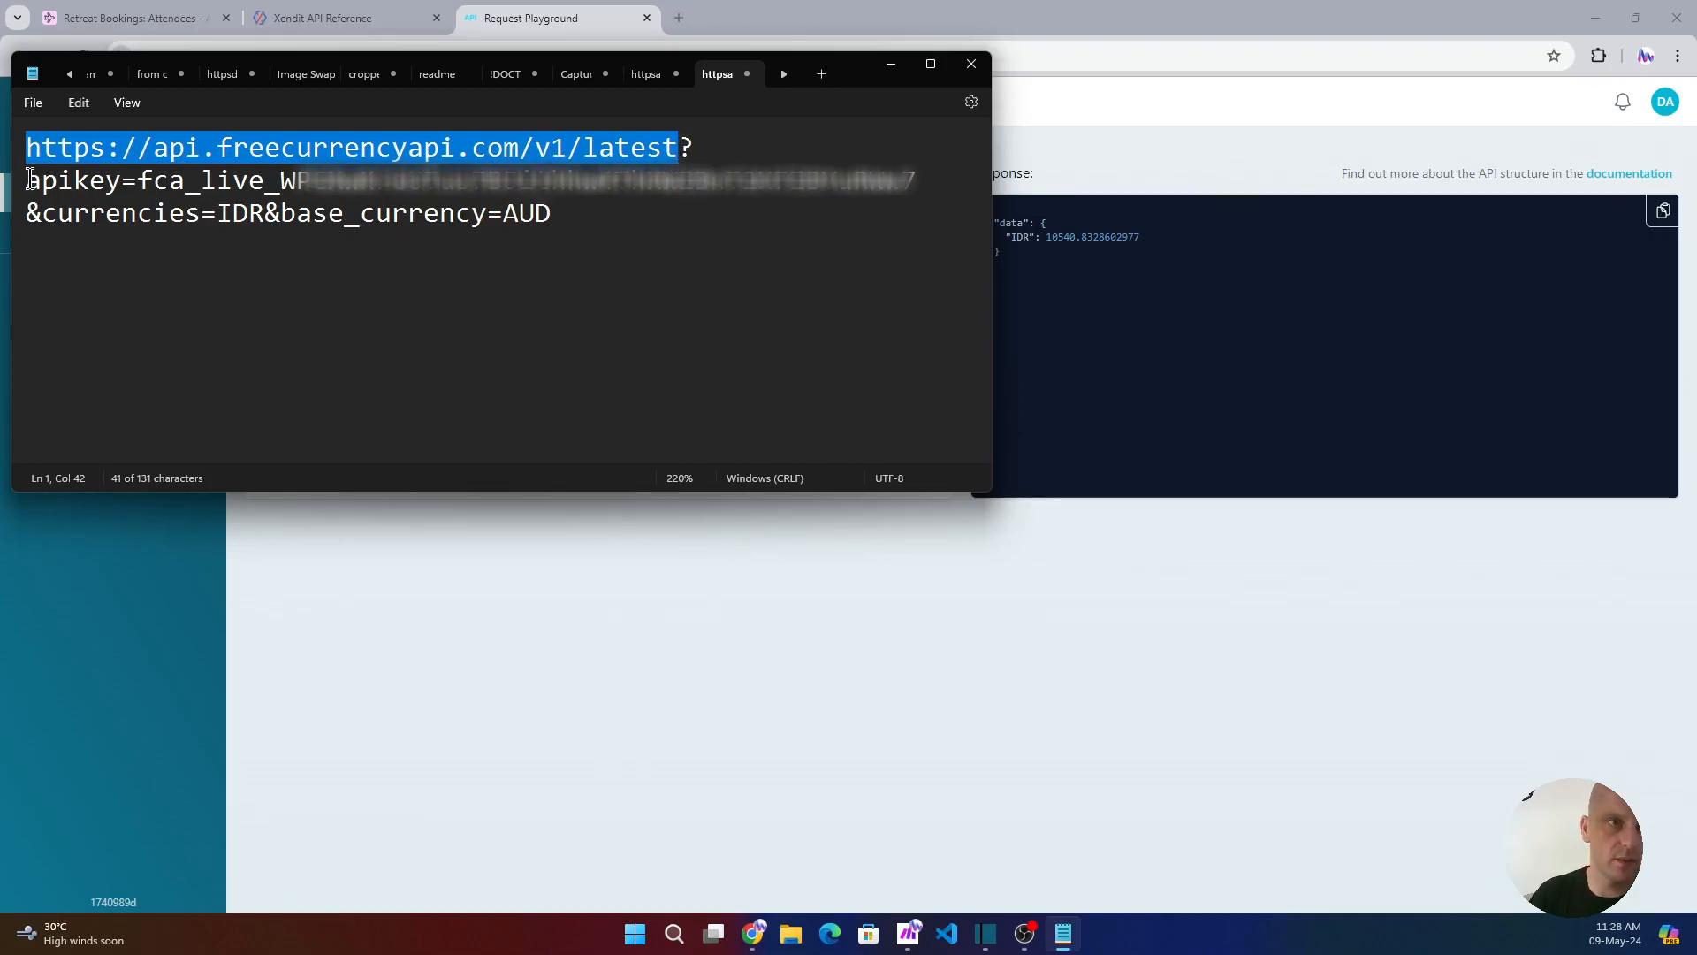
pyautogui.moveTo(26, 182); pyautogui.dragTo(116, 182)
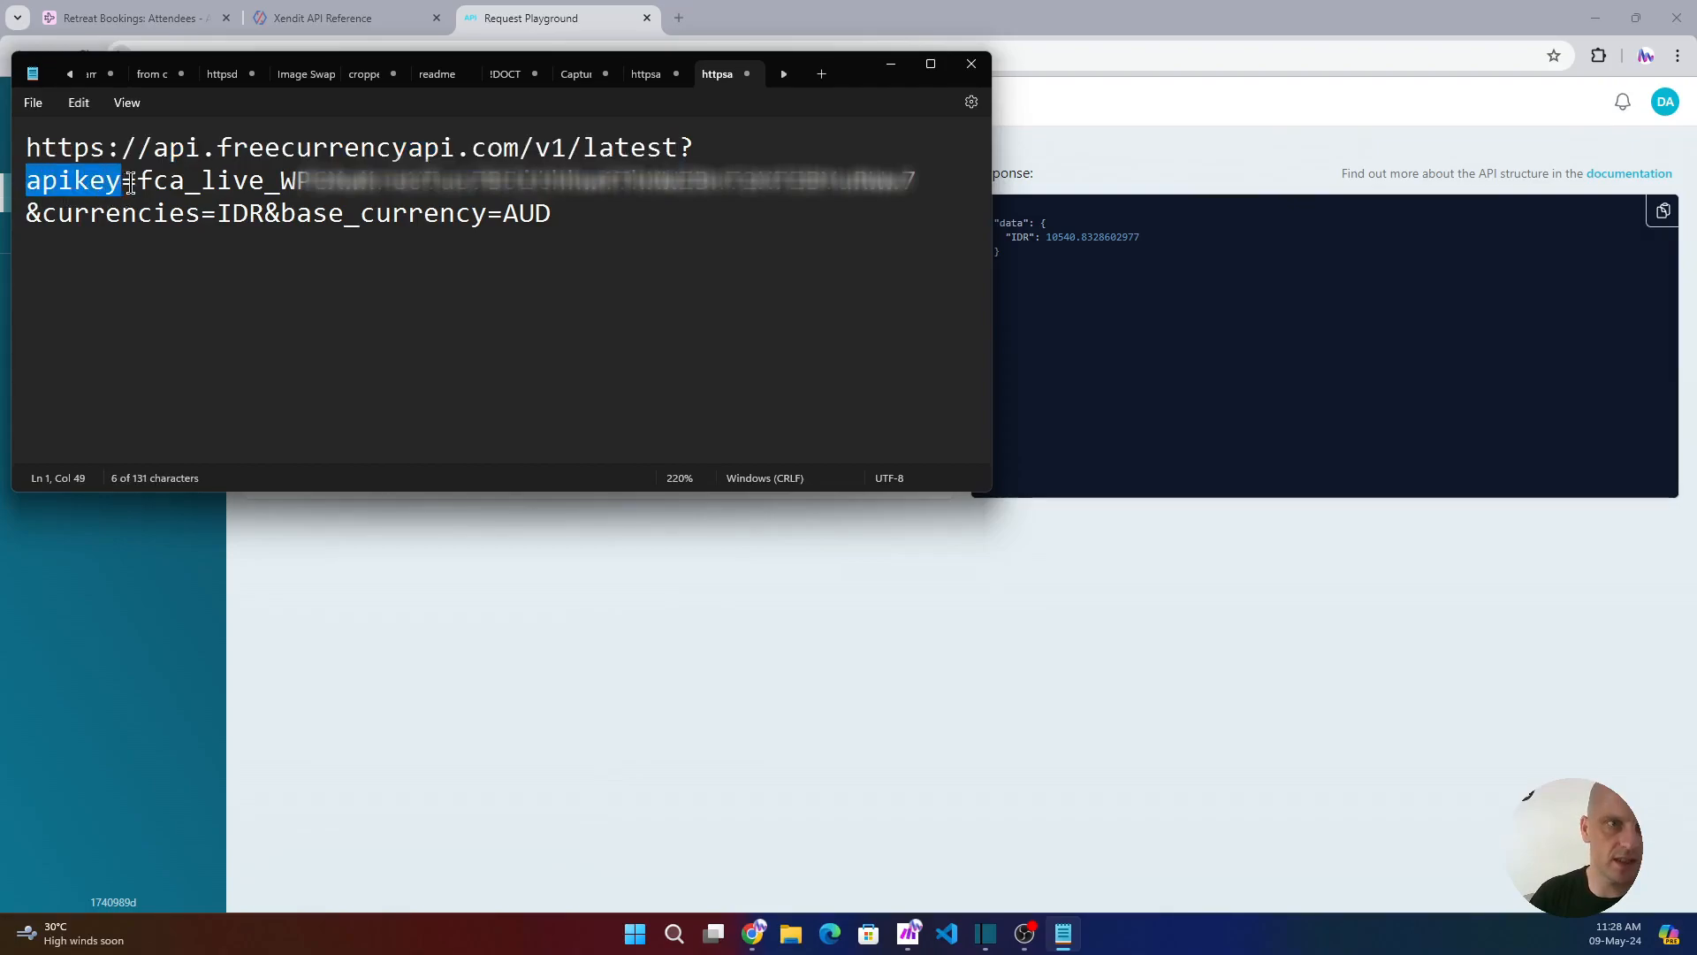
pyautogui.moveTo(143, 180); pyautogui.dragTo(939, 196)
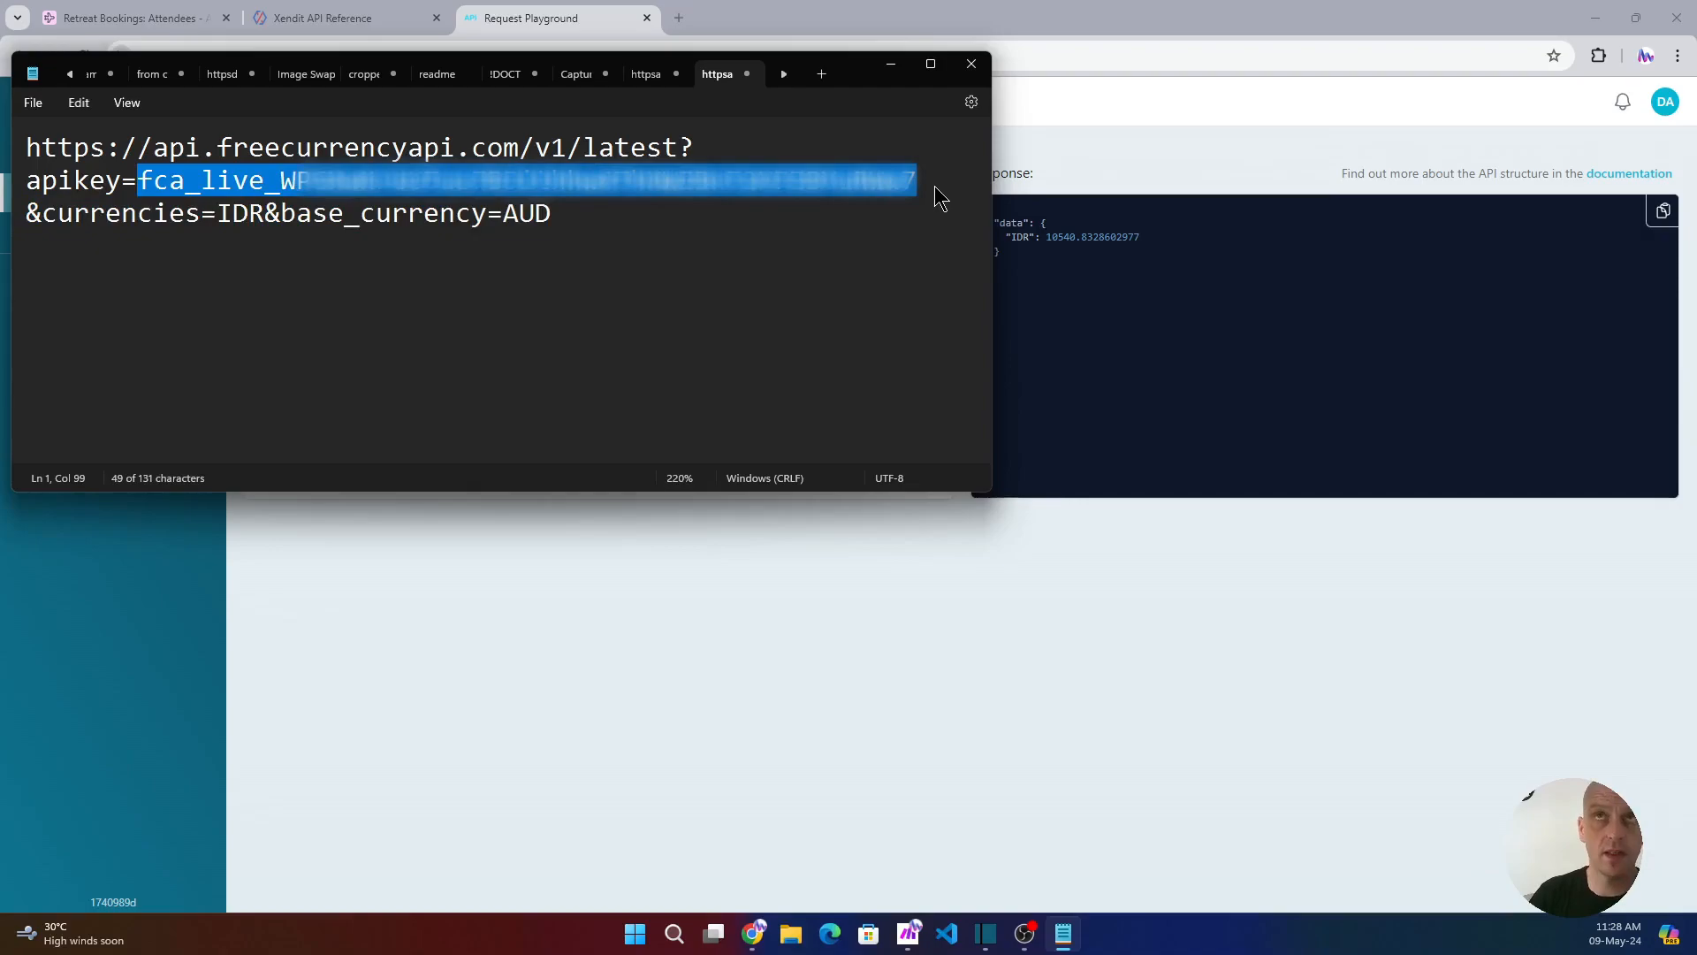
pyautogui.click(939, 200)
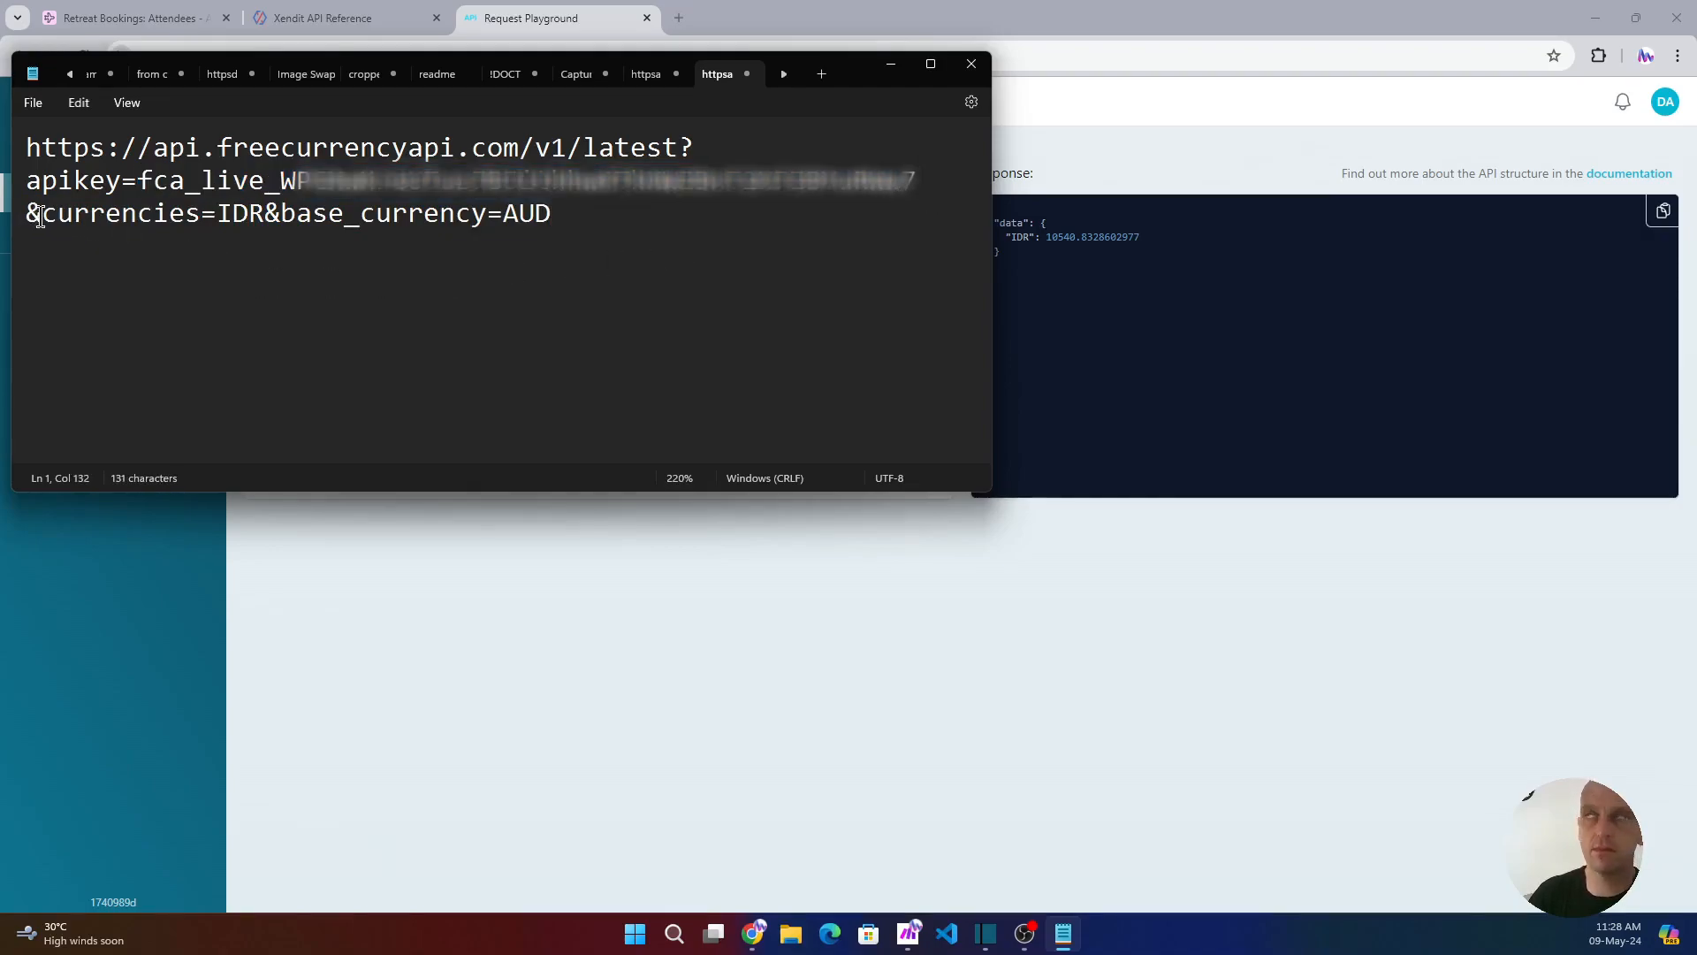
pyautogui.moveTo(41, 218); pyautogui.dragTo(557, 215)
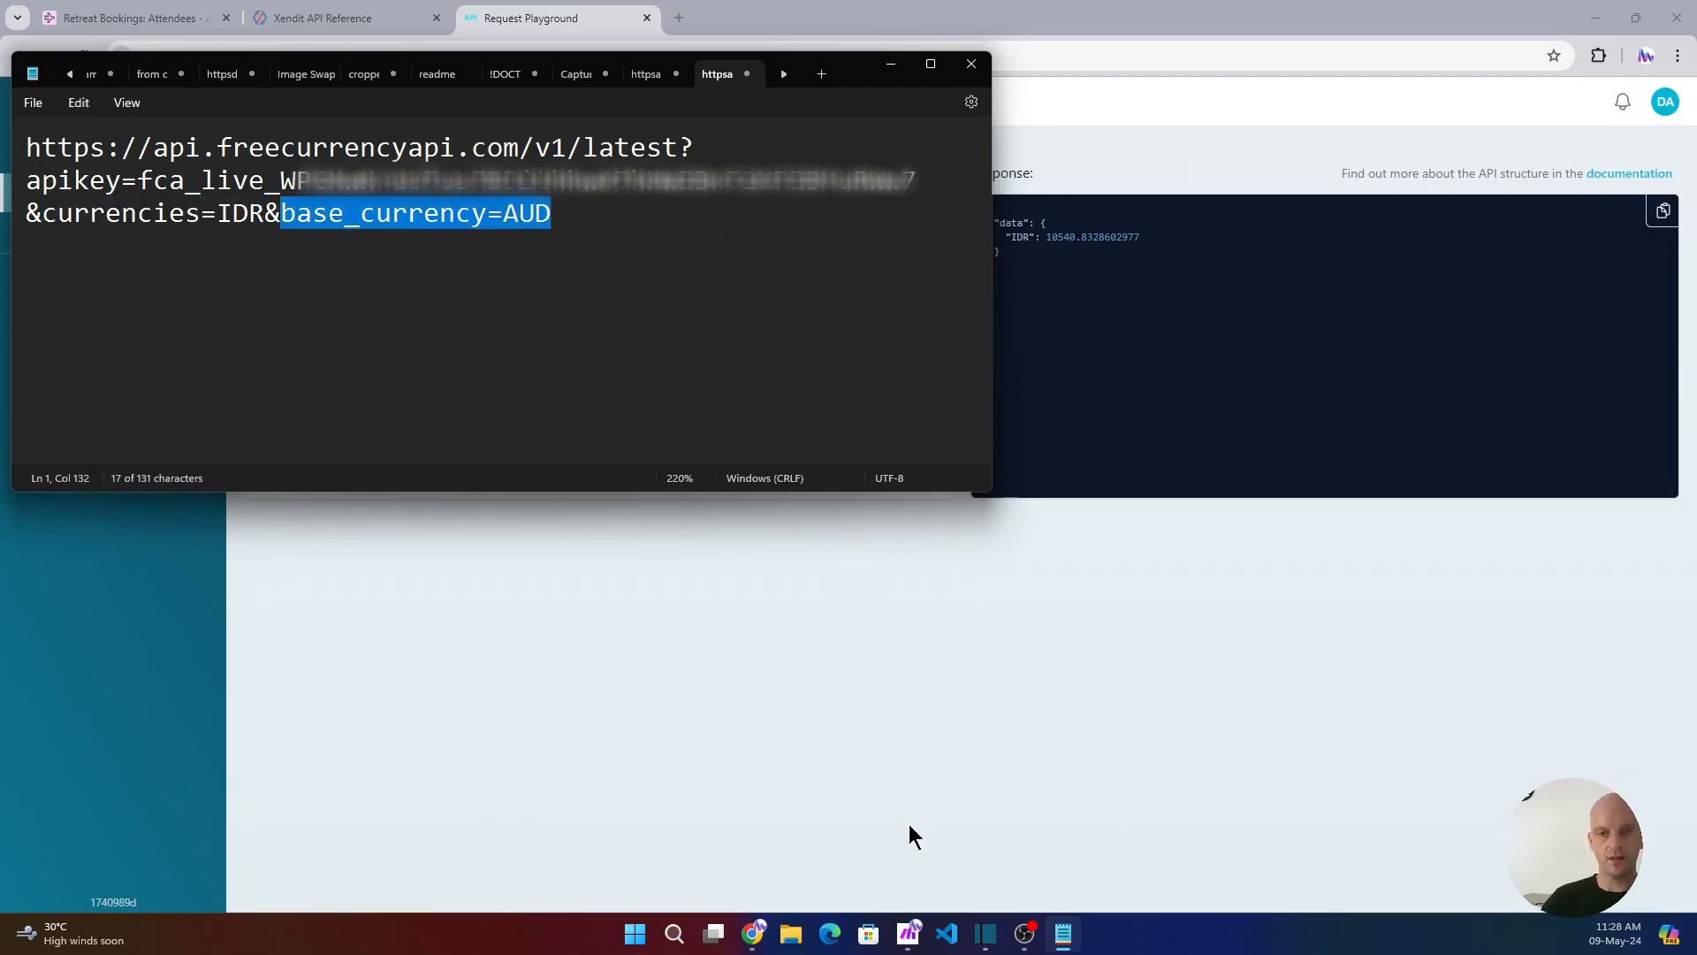
# - Switch to Make, open the uppermost AUD to IDR Exchange Rate request and review its URL, apikey header, currencies and base_currency parameters
pyautogui.click(908, 935)
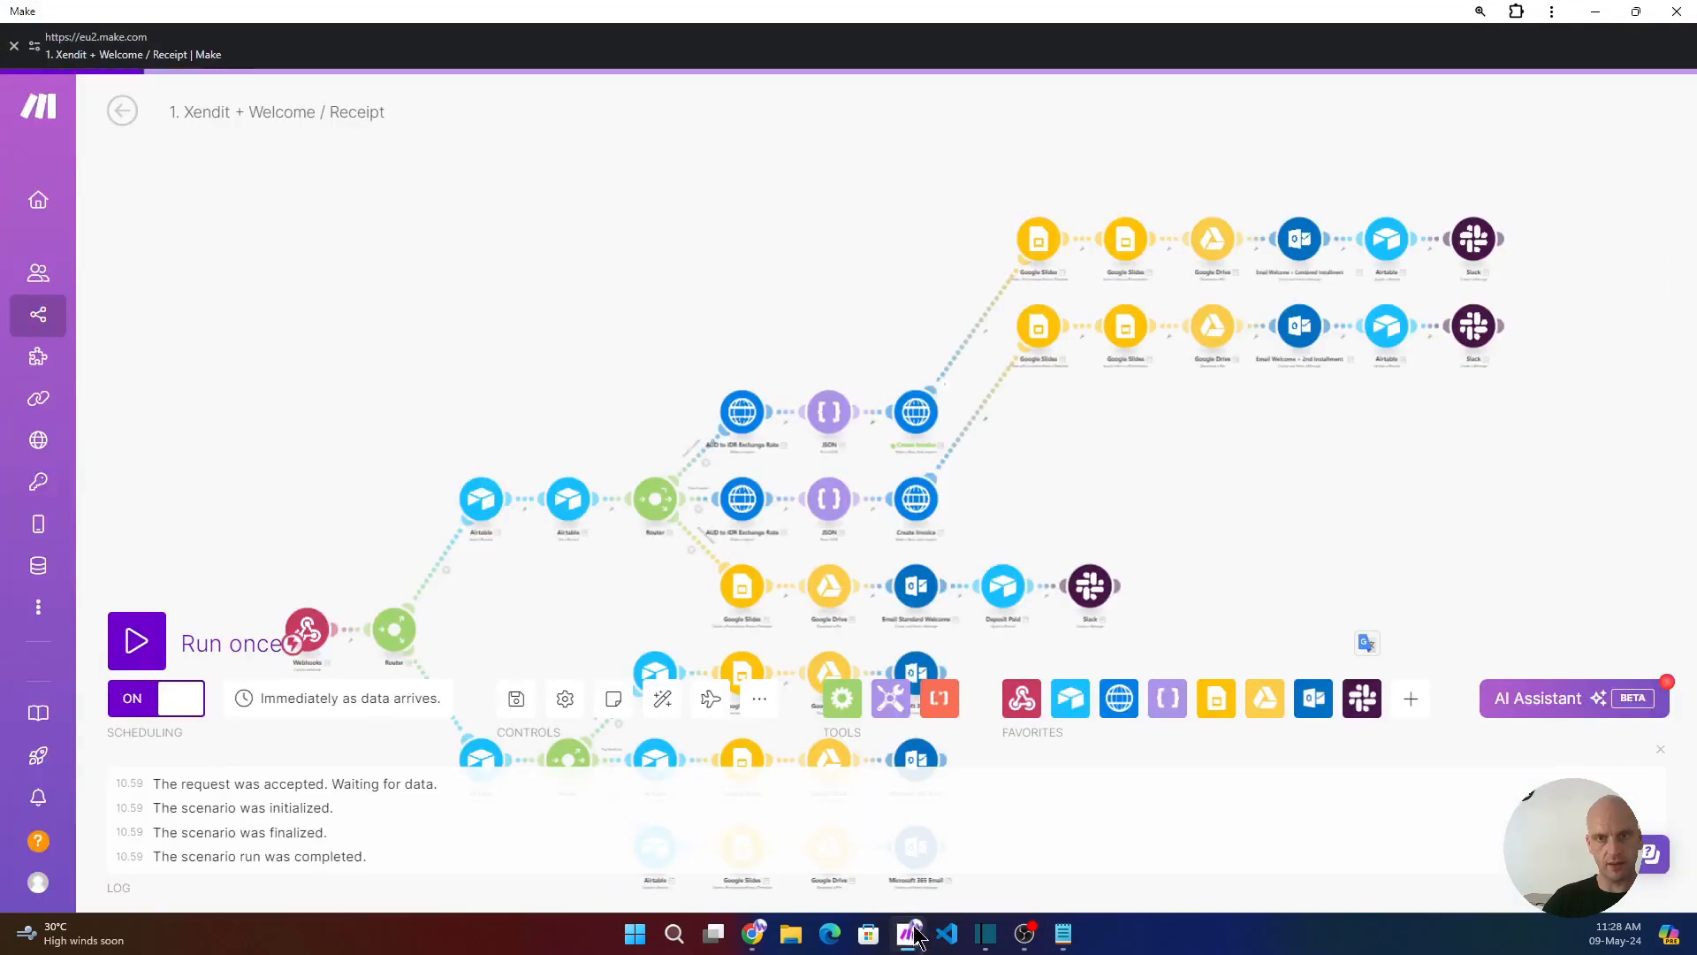
pyautogui.click(918, 417)
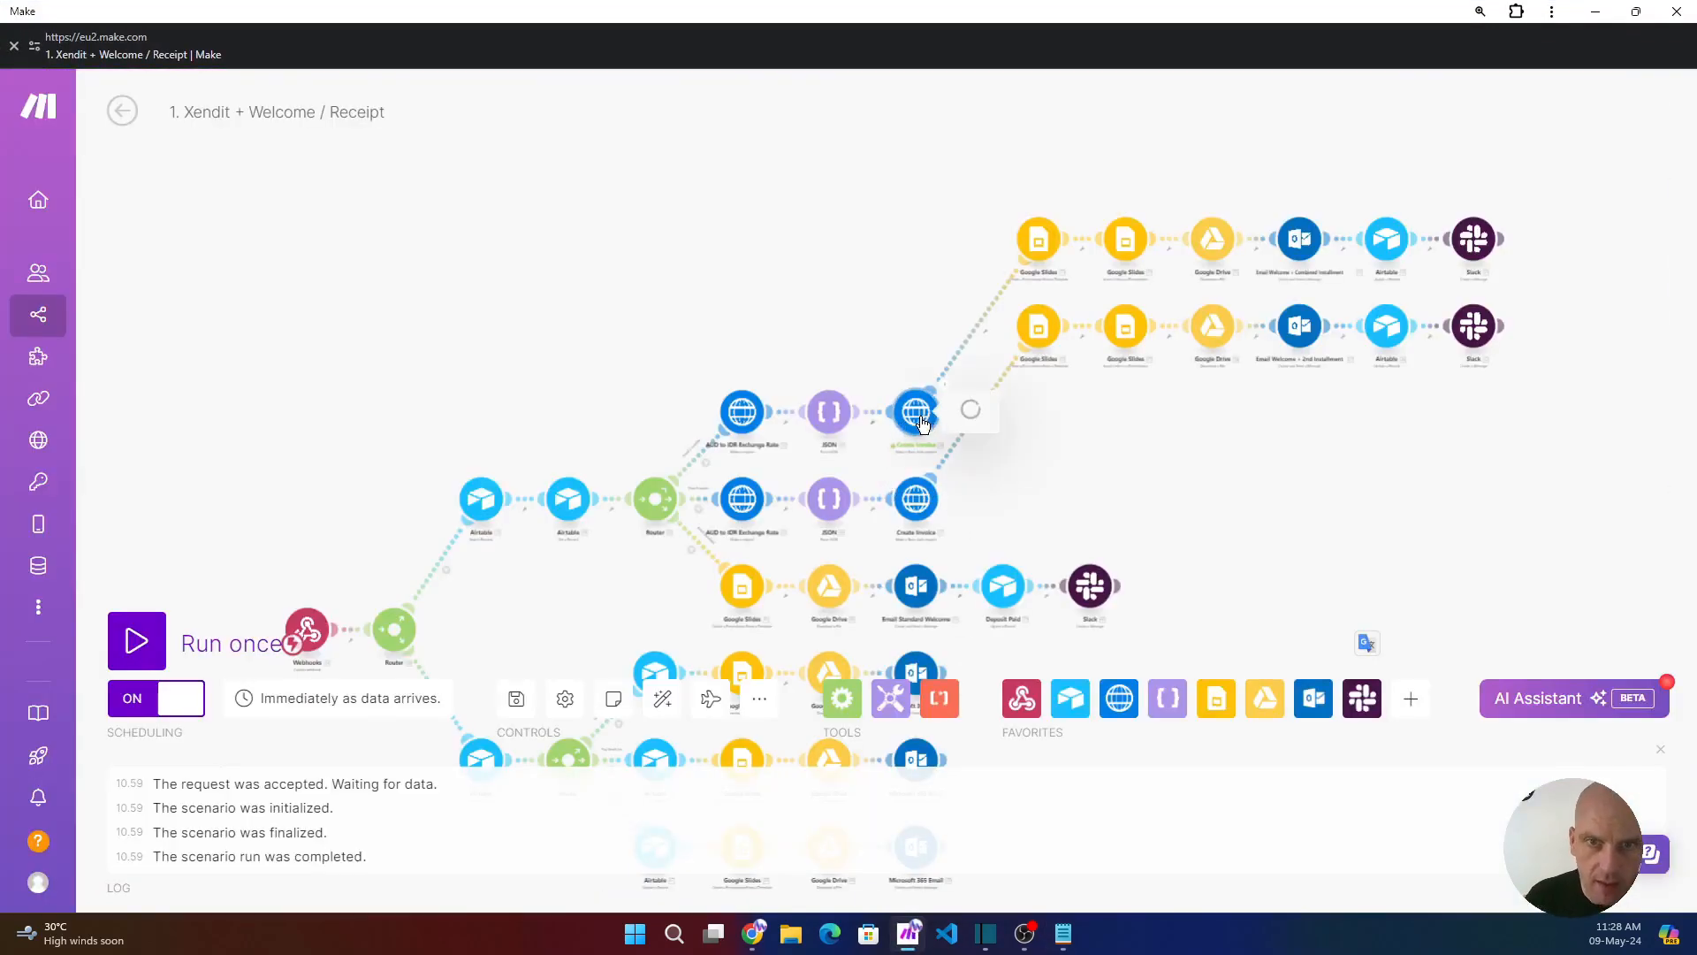
pyautogui.click(742, 412)
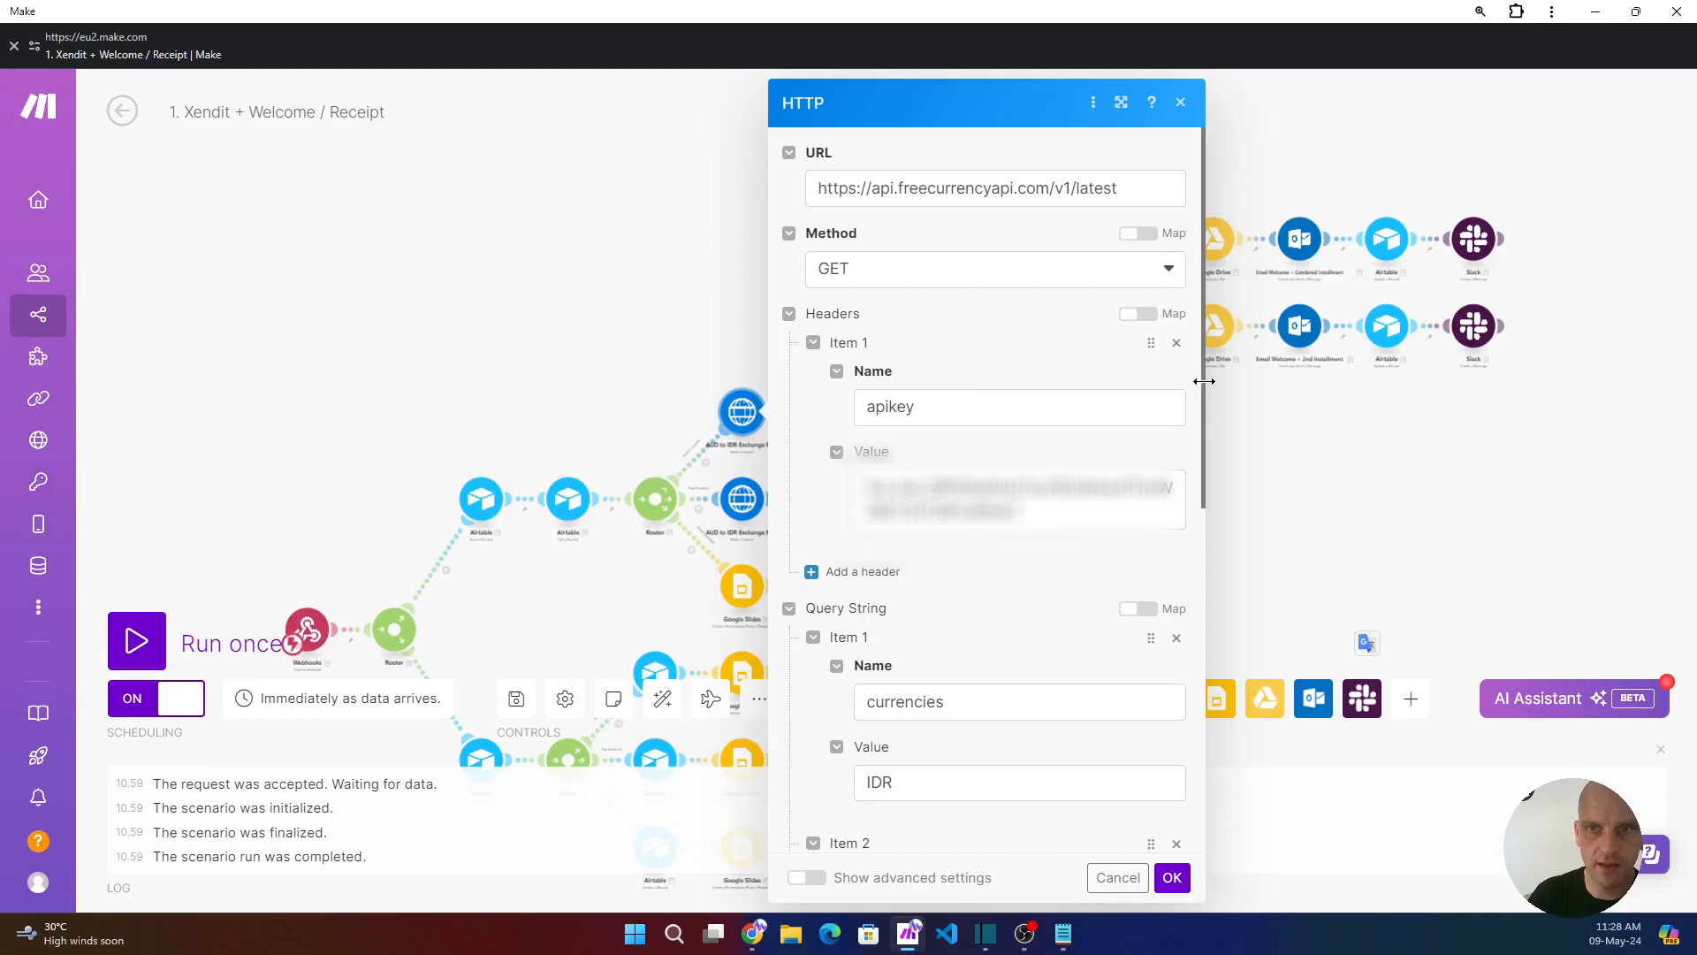
pyautogui.scroll(-7, 1204, 381)
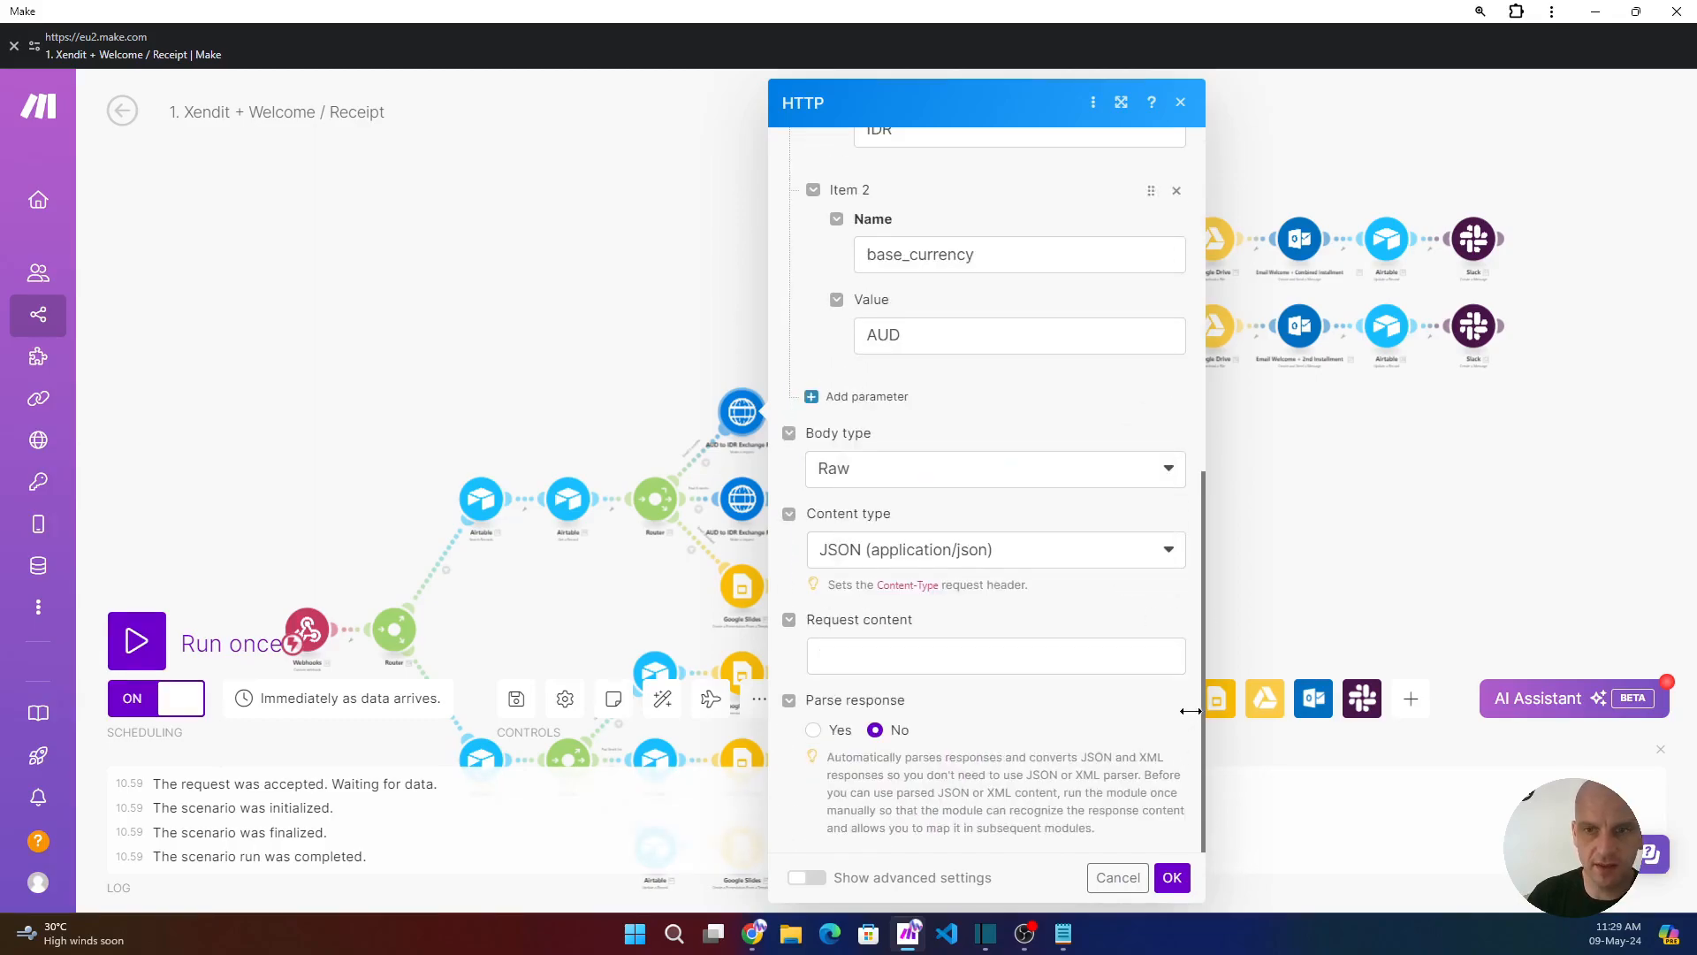
pyautogui.moveTo(1201, 677); pyautogui.dragTo(1203, 615)
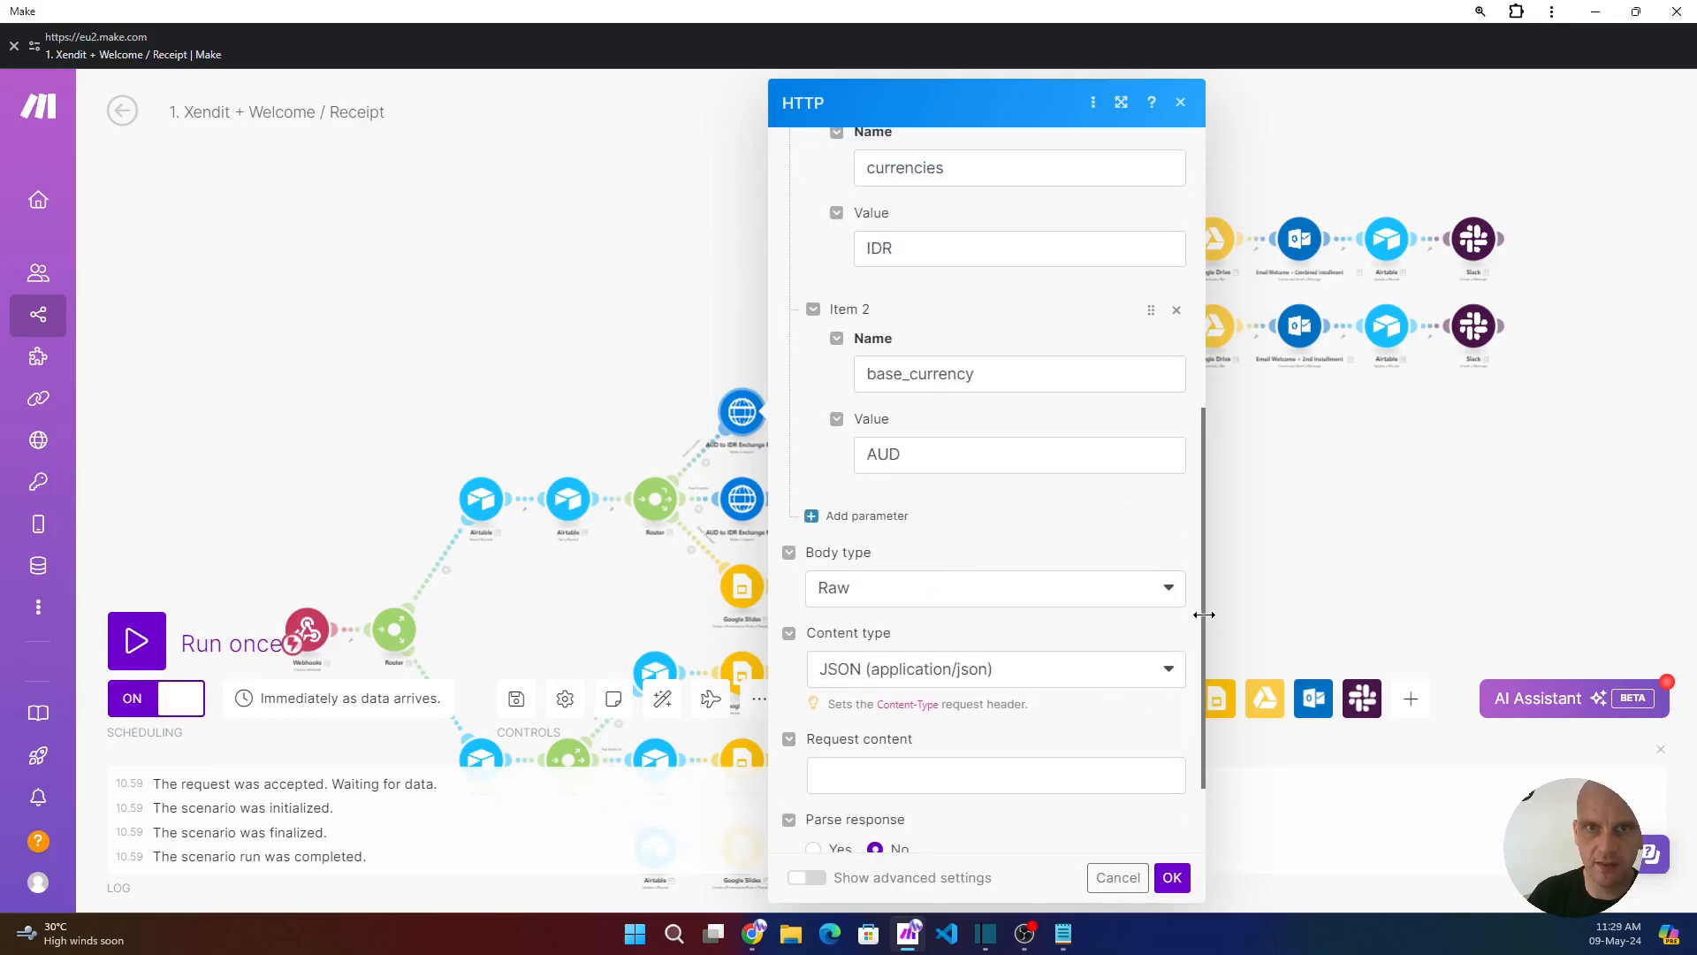
pyautogui.click(964, 167)
pyautogui.click(934, 252)
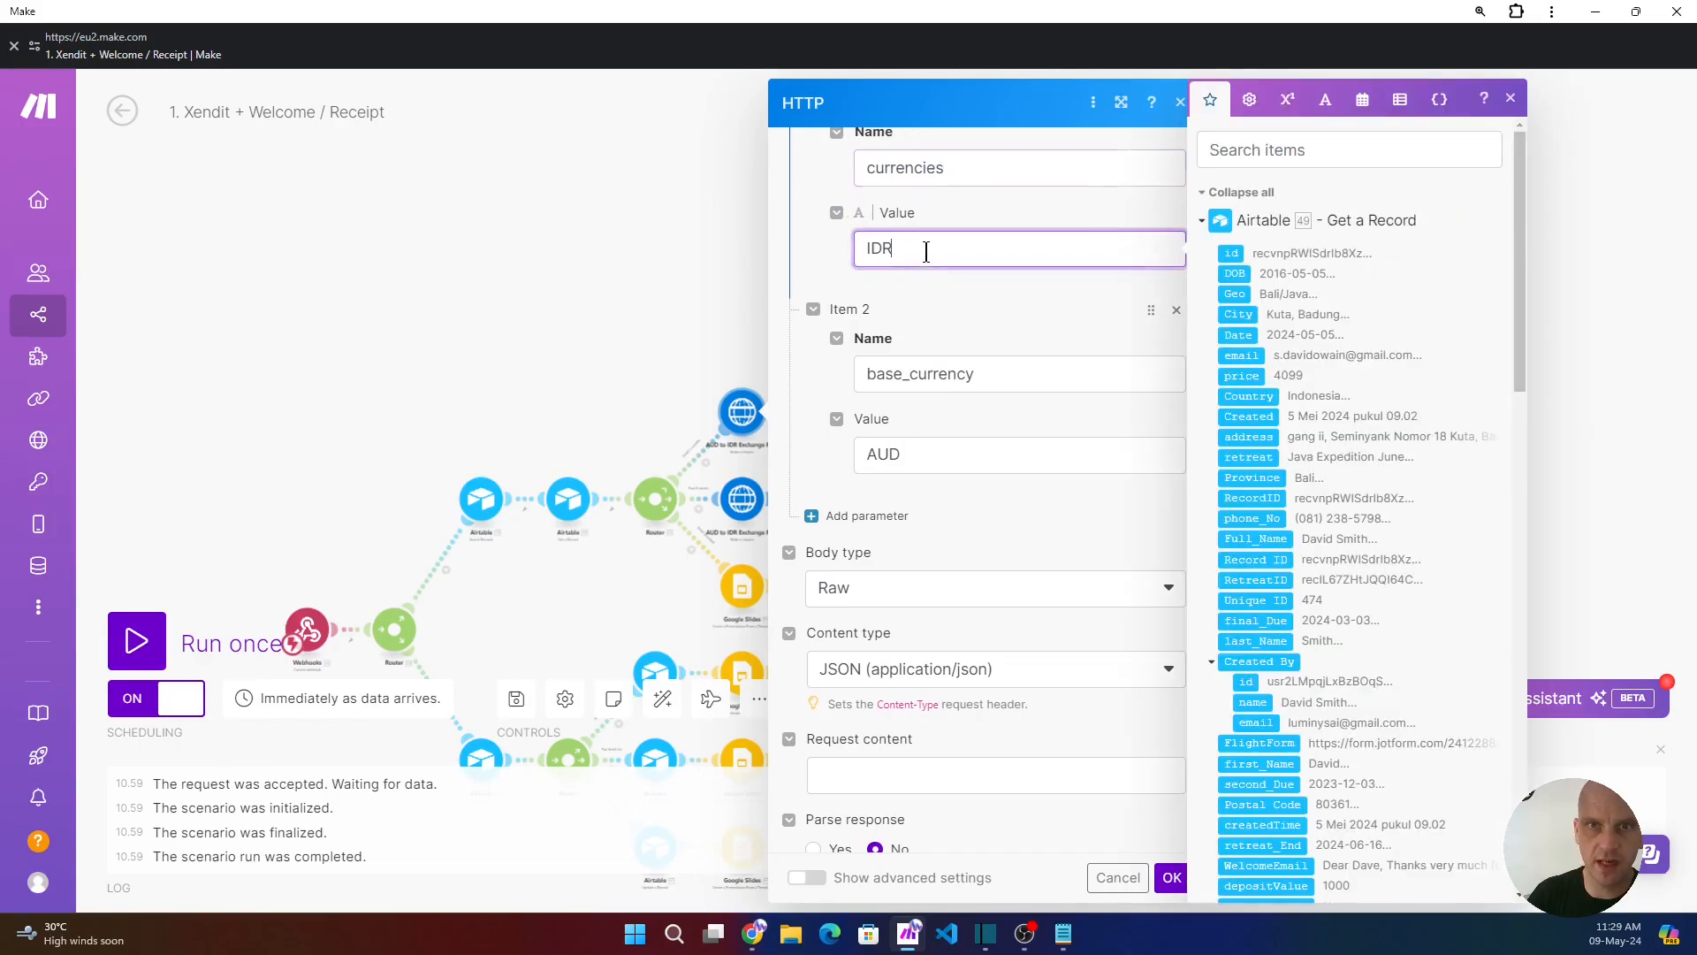
pyautogui.click(1008, 371)
pyautogui.click(973, 453)
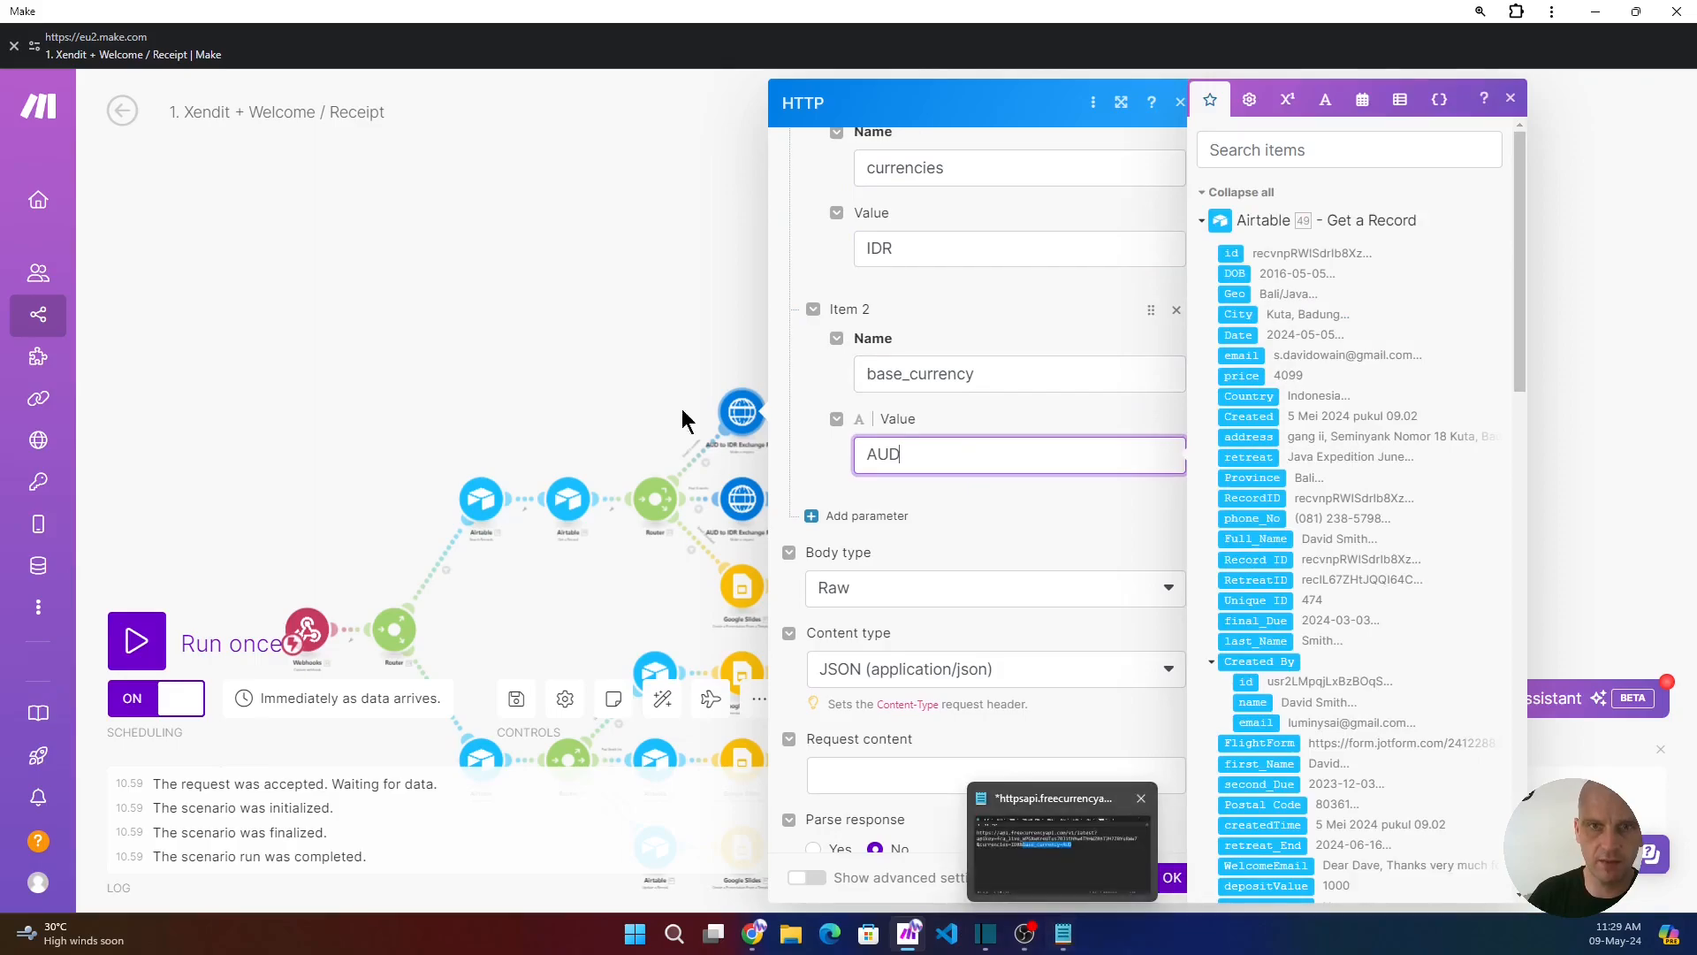
# - Compare the URL in Notepad side by side with the HTTP request's settings and close both windows
pyautogui.moveTo(606, 247); pyautogui.dragTo(843, 252)
pyautogui.click(1511, 100)
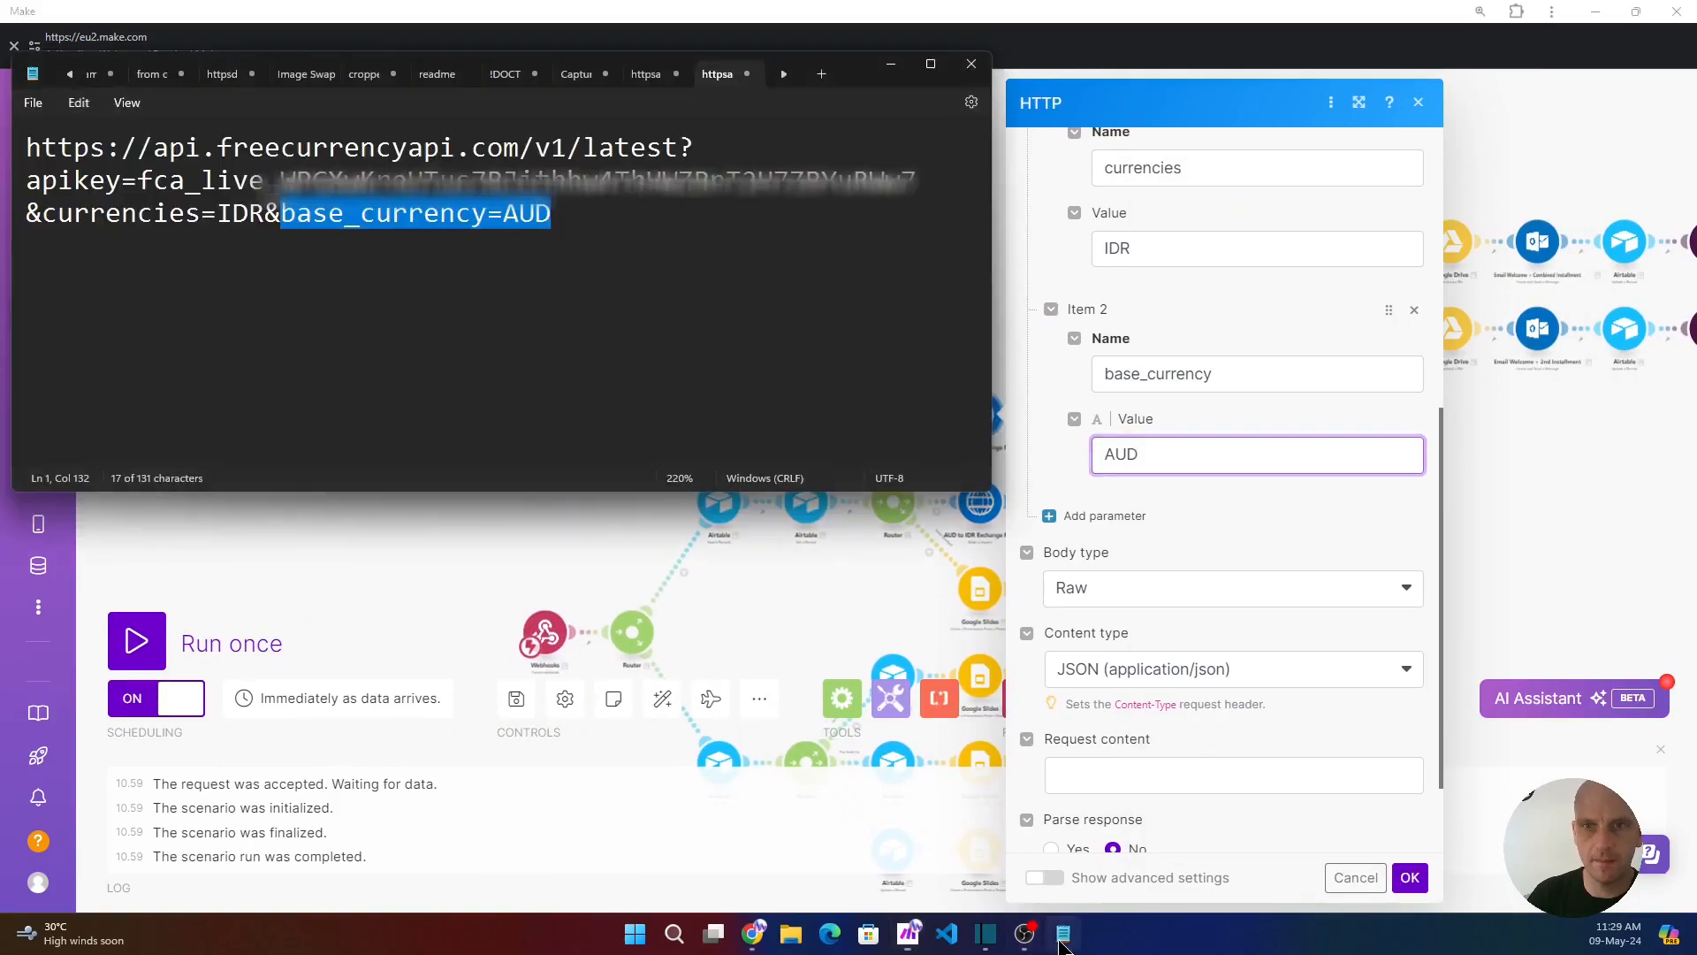
pyautogui.click(1063, 934)
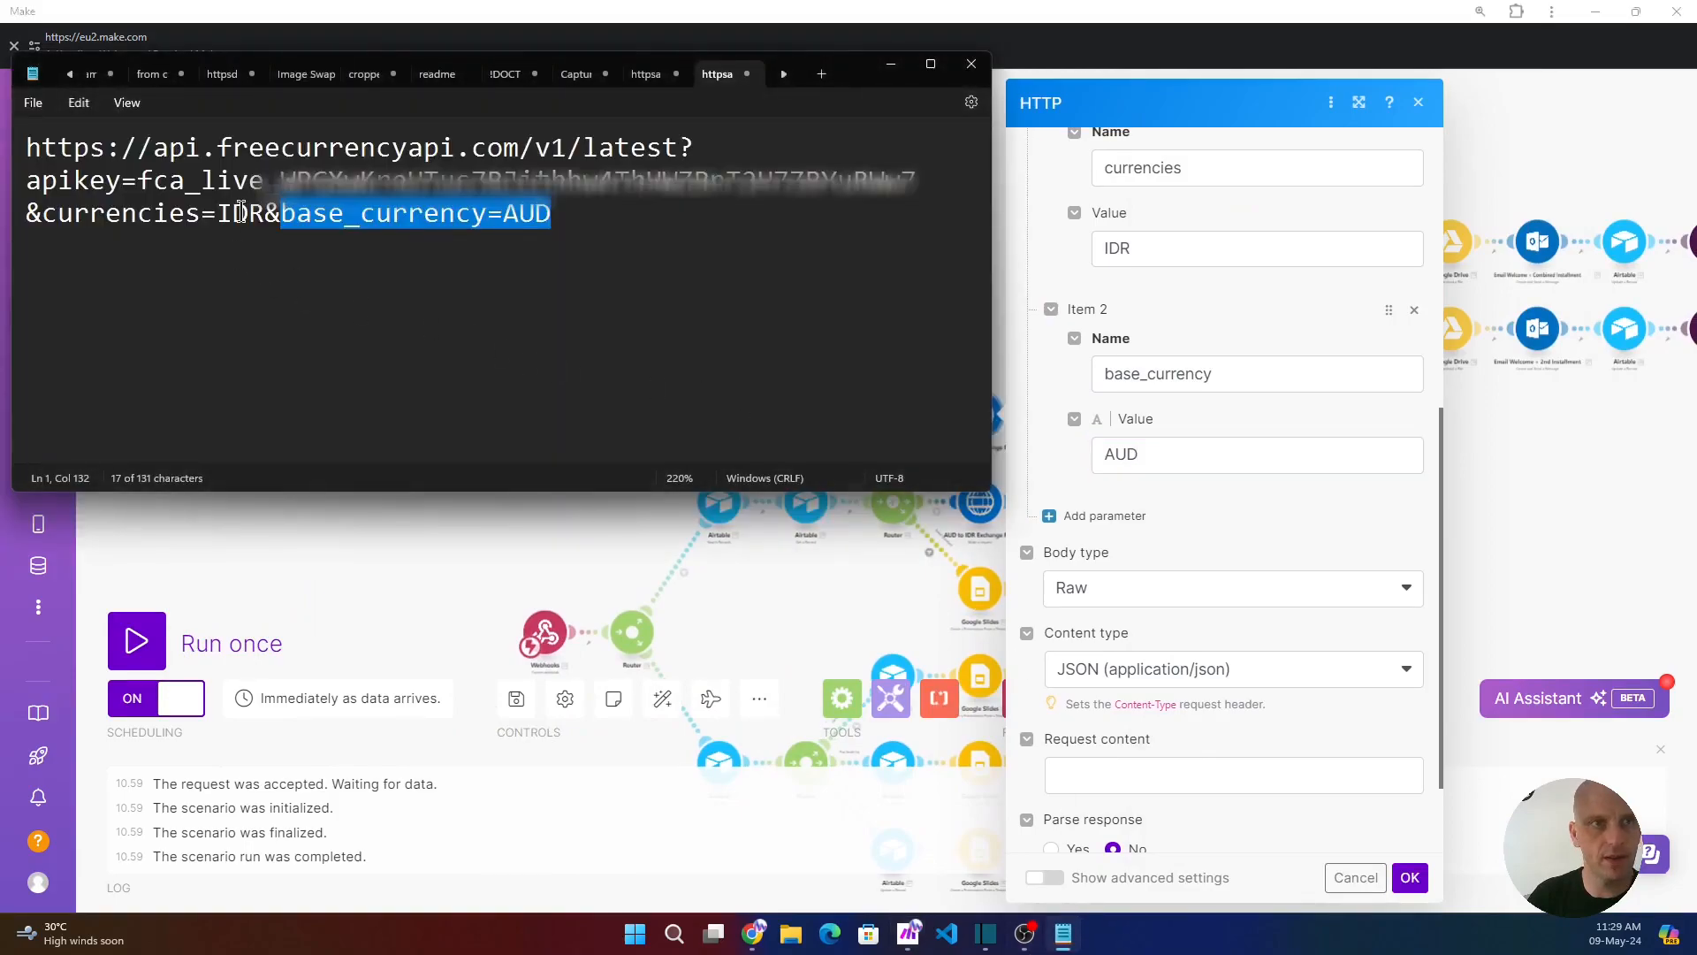
pyautogui.moveTo(678, 146); pyautogui.dragTo(26, 158)
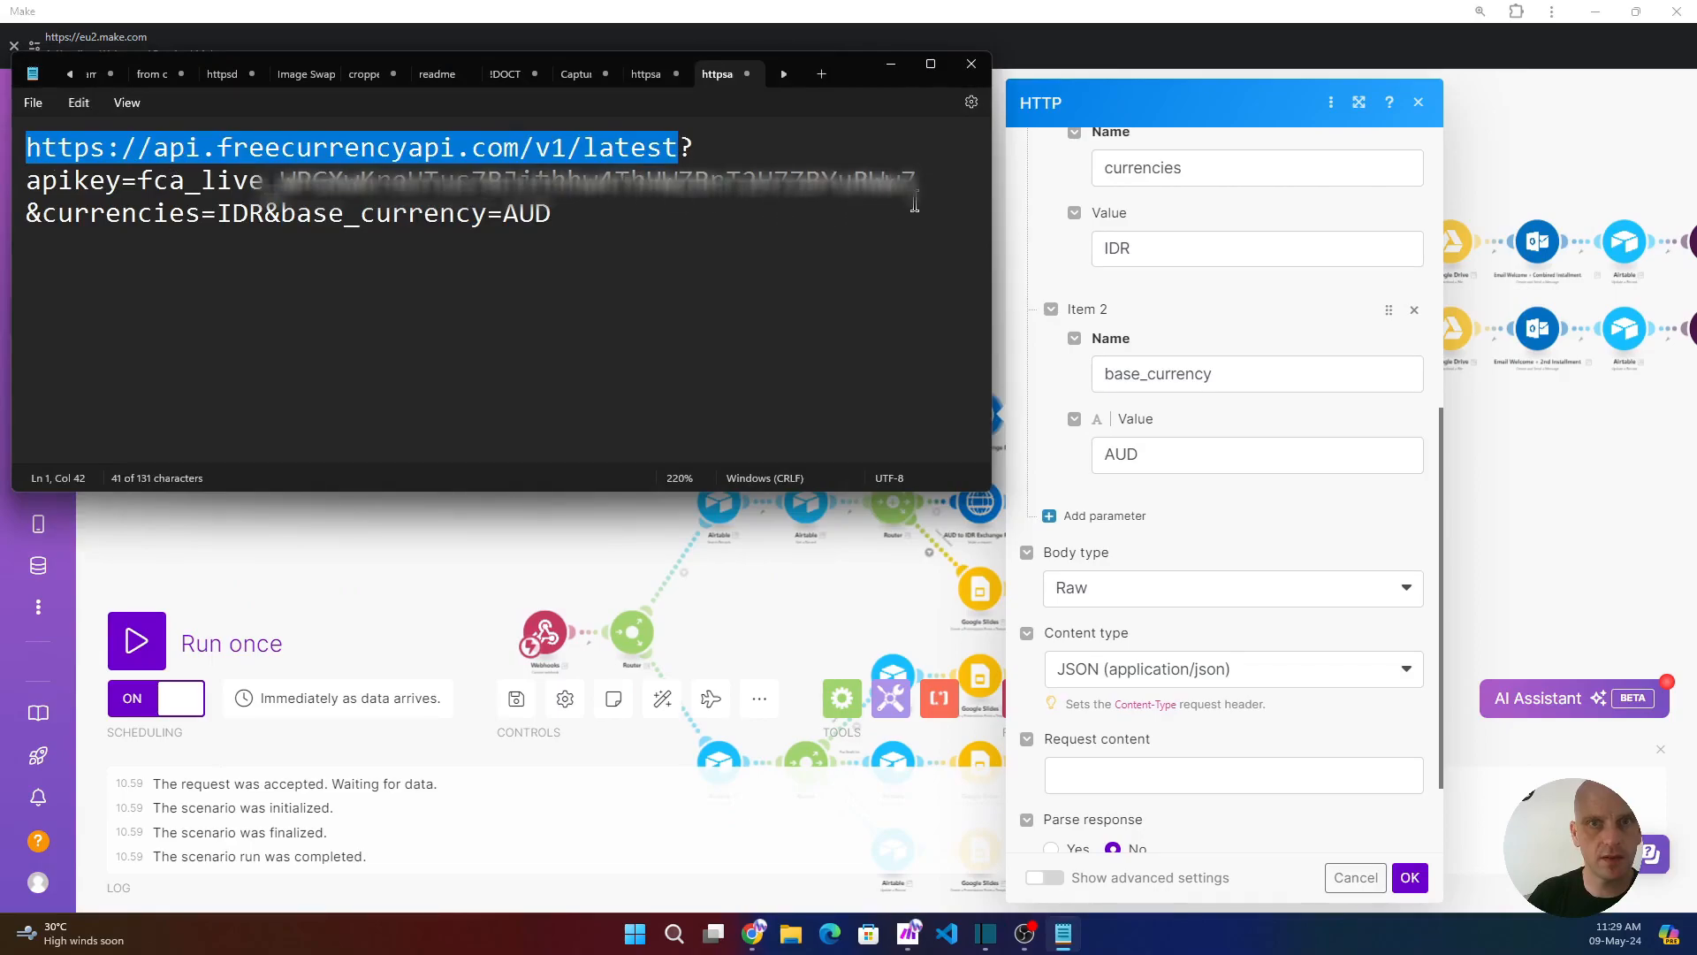
pyautogui.moveTo(910, 177); pyautogui.dragTo(485, 231)
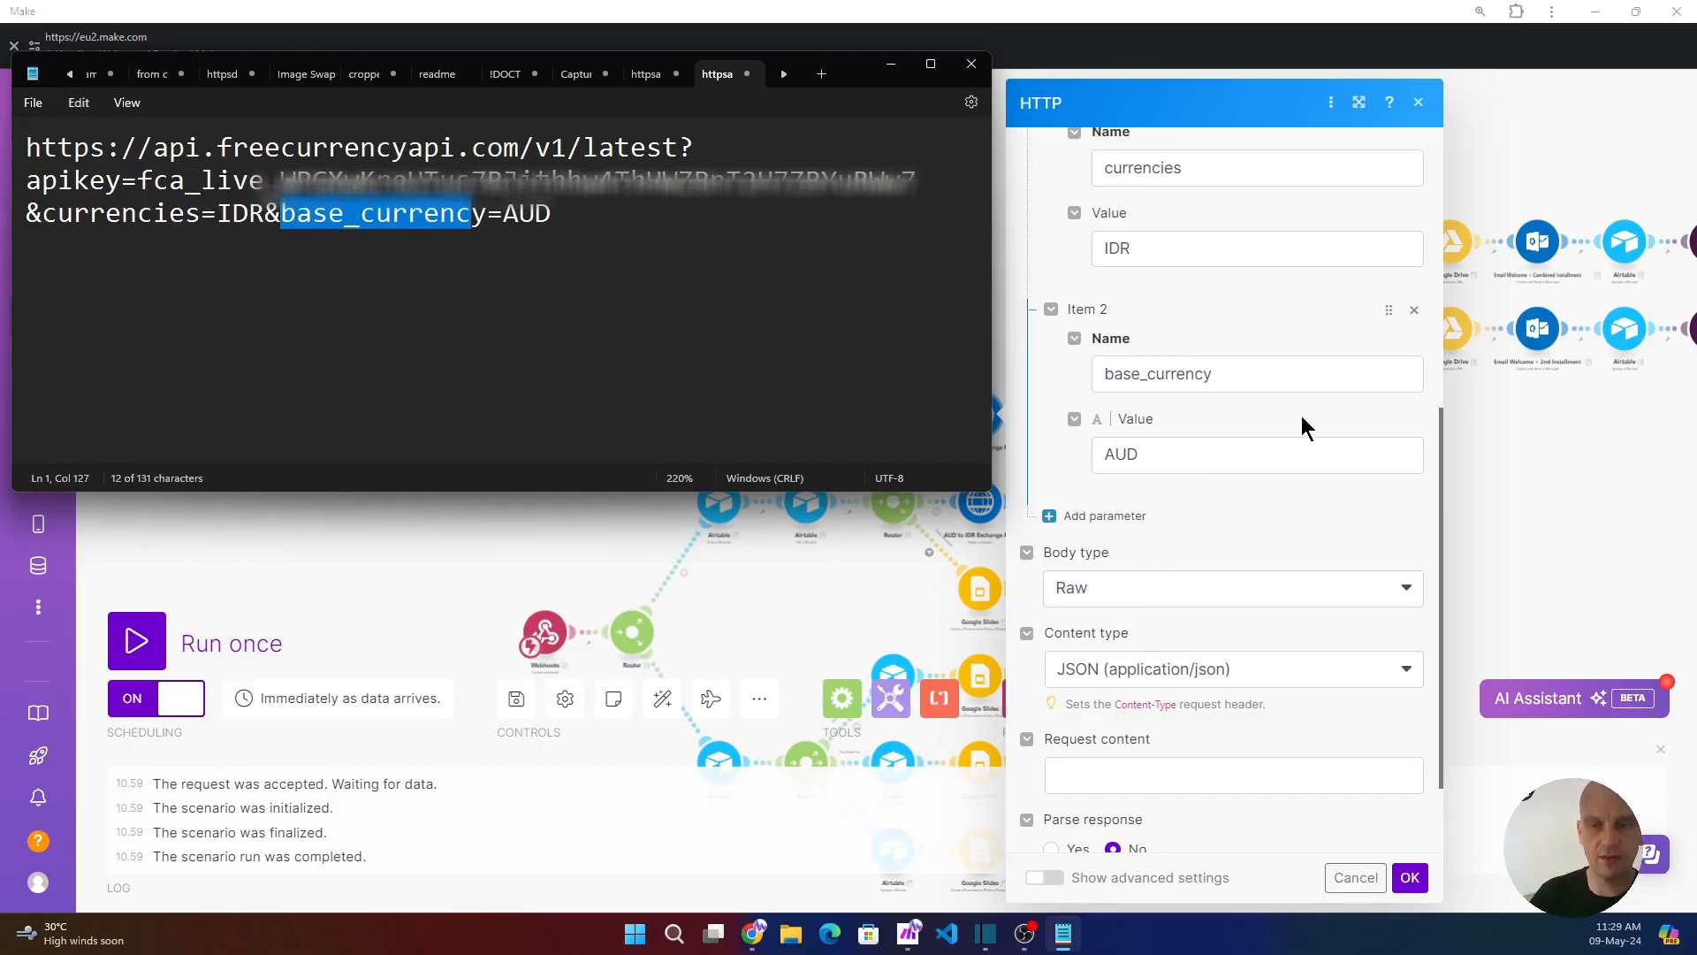
pyautogui.click(972, 64)
pyautogui.click(1418, 102)
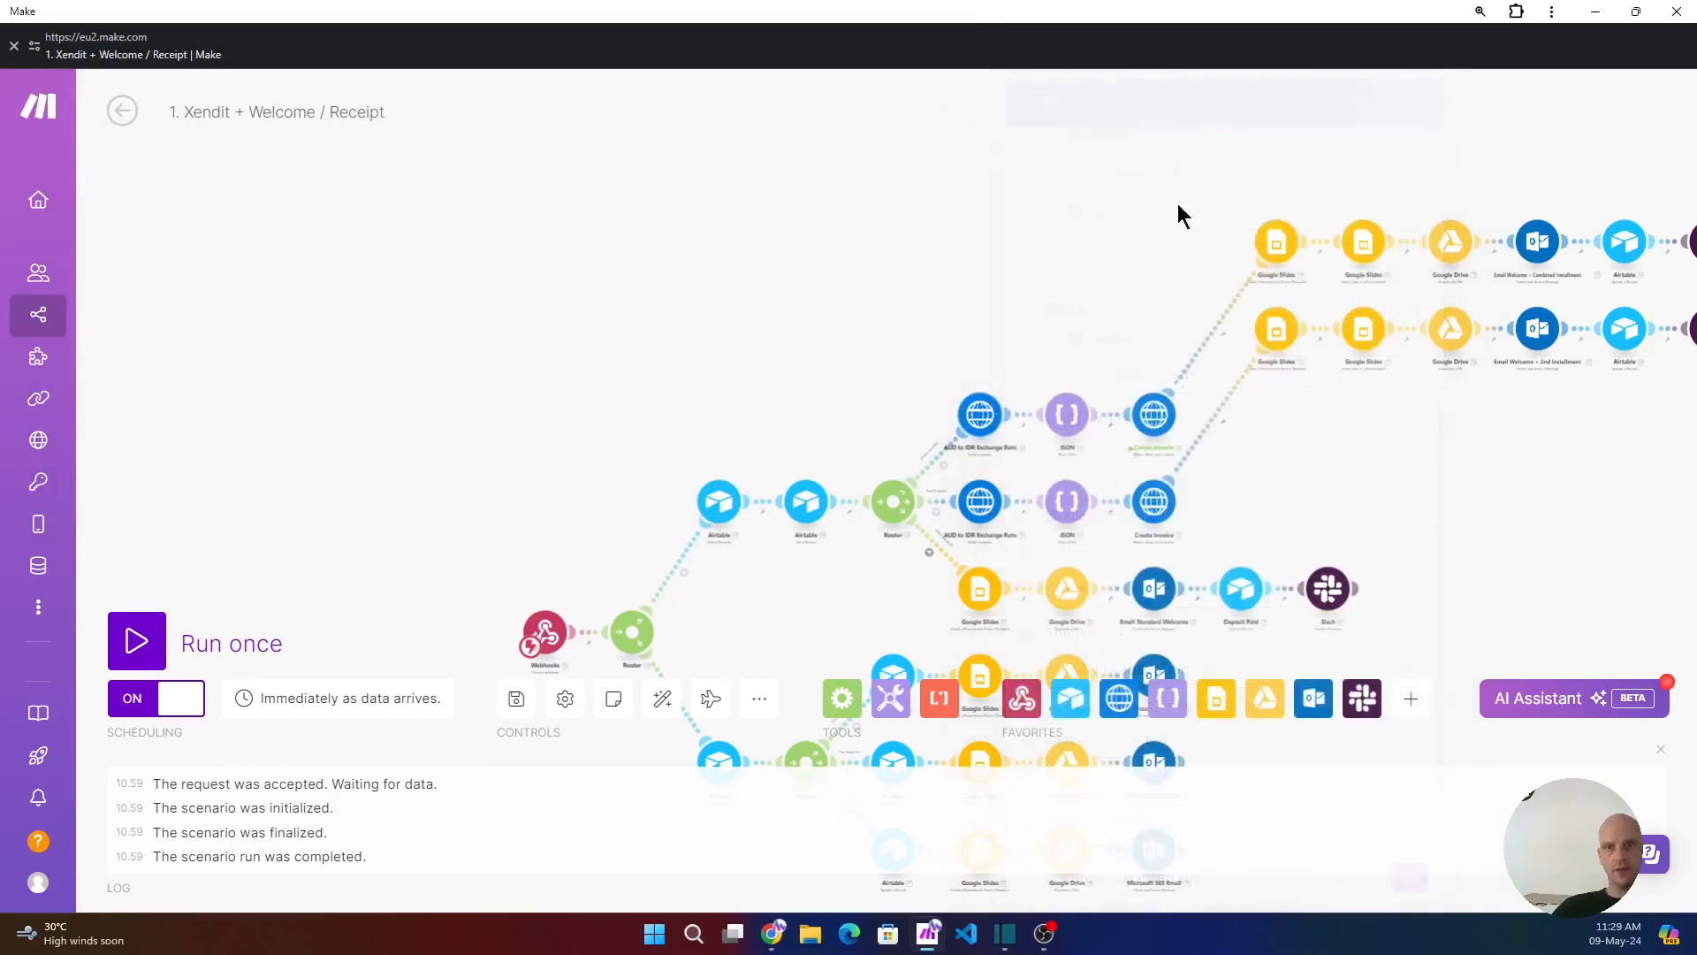
# - Run only the uppermost AUD to IDR Exchange Rate module and inspect the IDR value in its output
pyautogui.rightClick(980, 423)
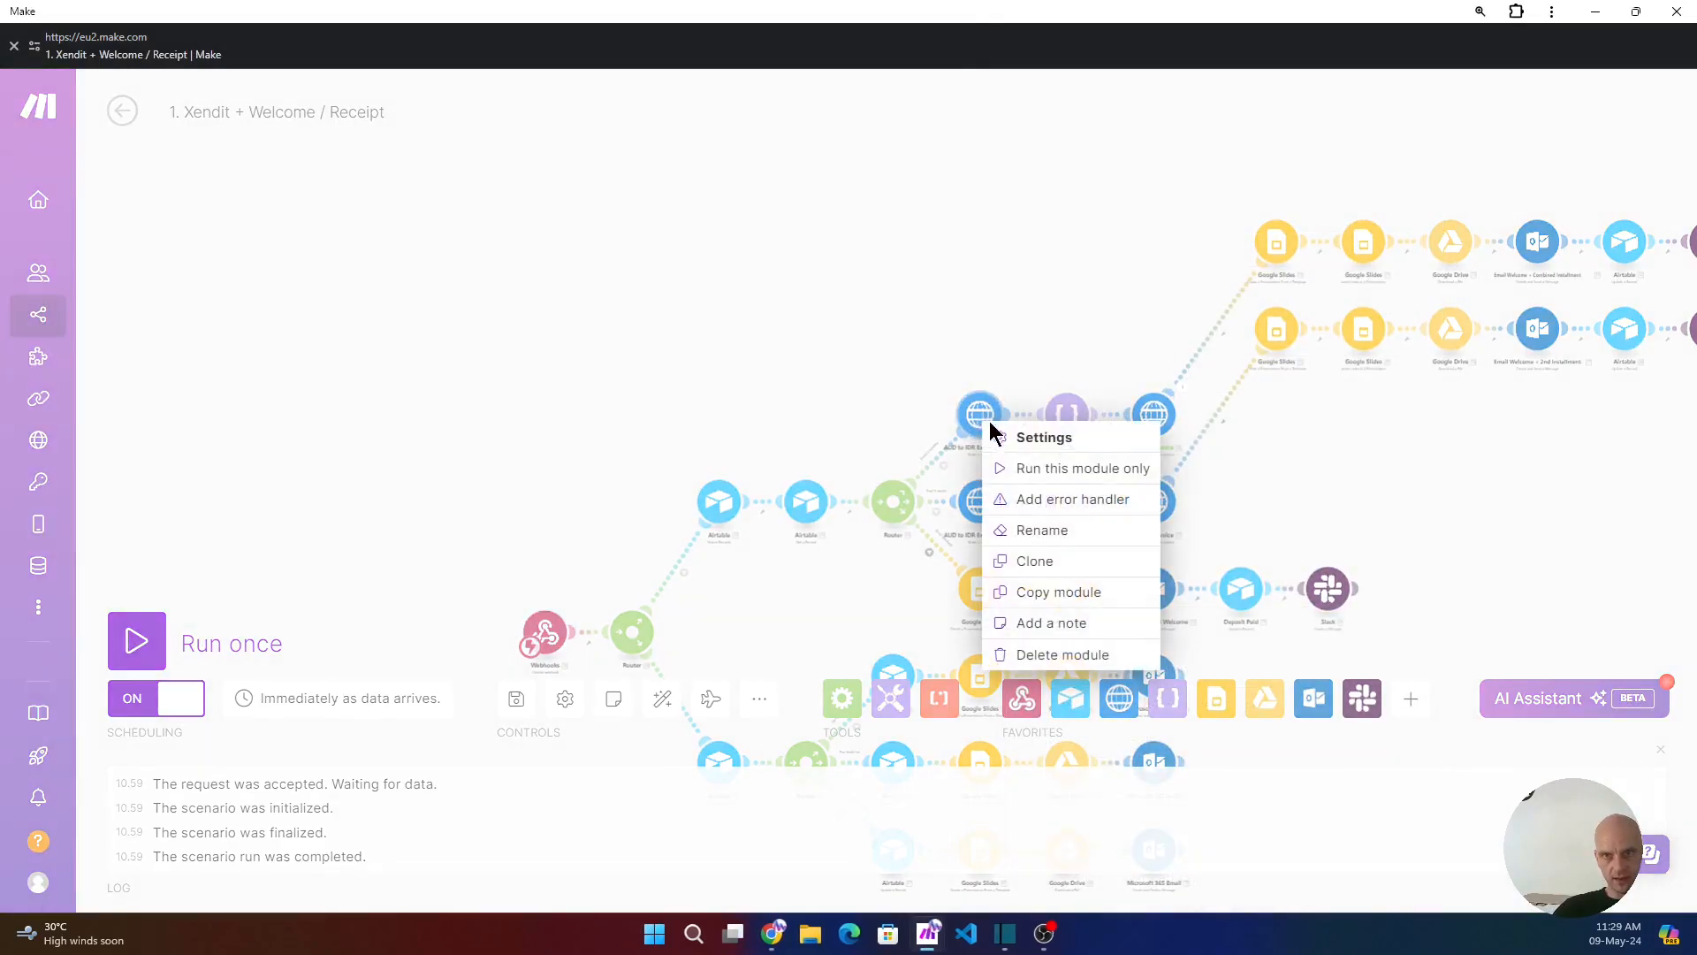
pyautogui.click(1032, 465)
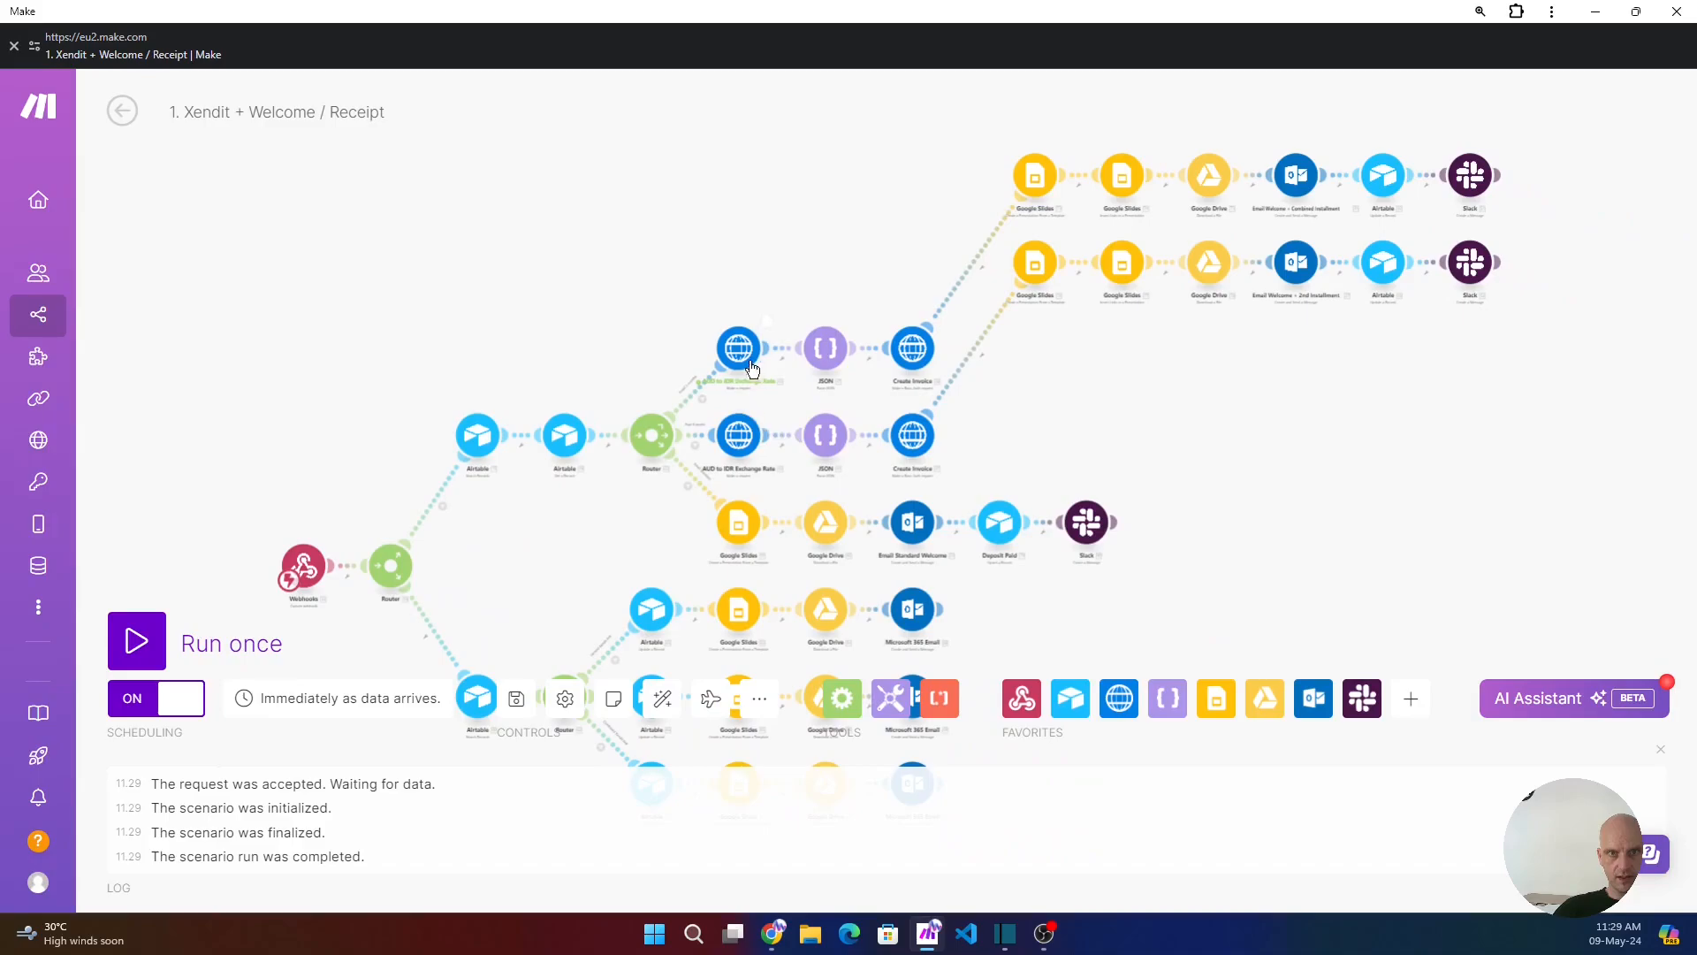
pyautogui.click(771, 323)
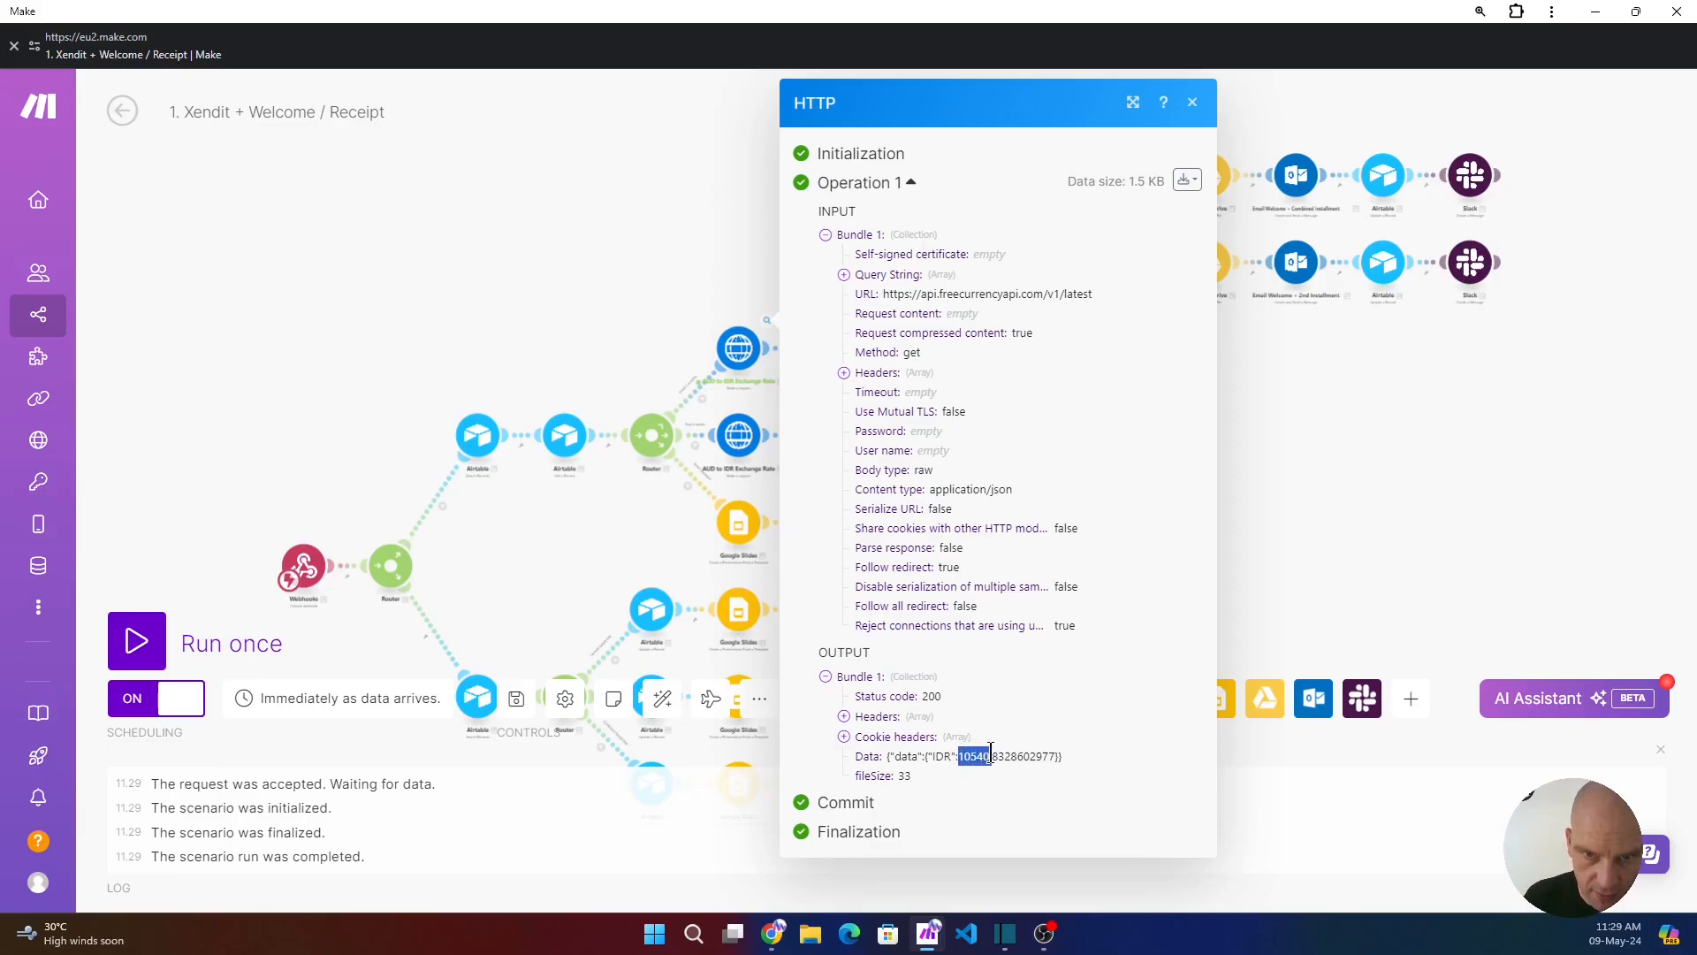
pyautogui.moveTo(991, 749); pyautogui.dragTo(993, 756)
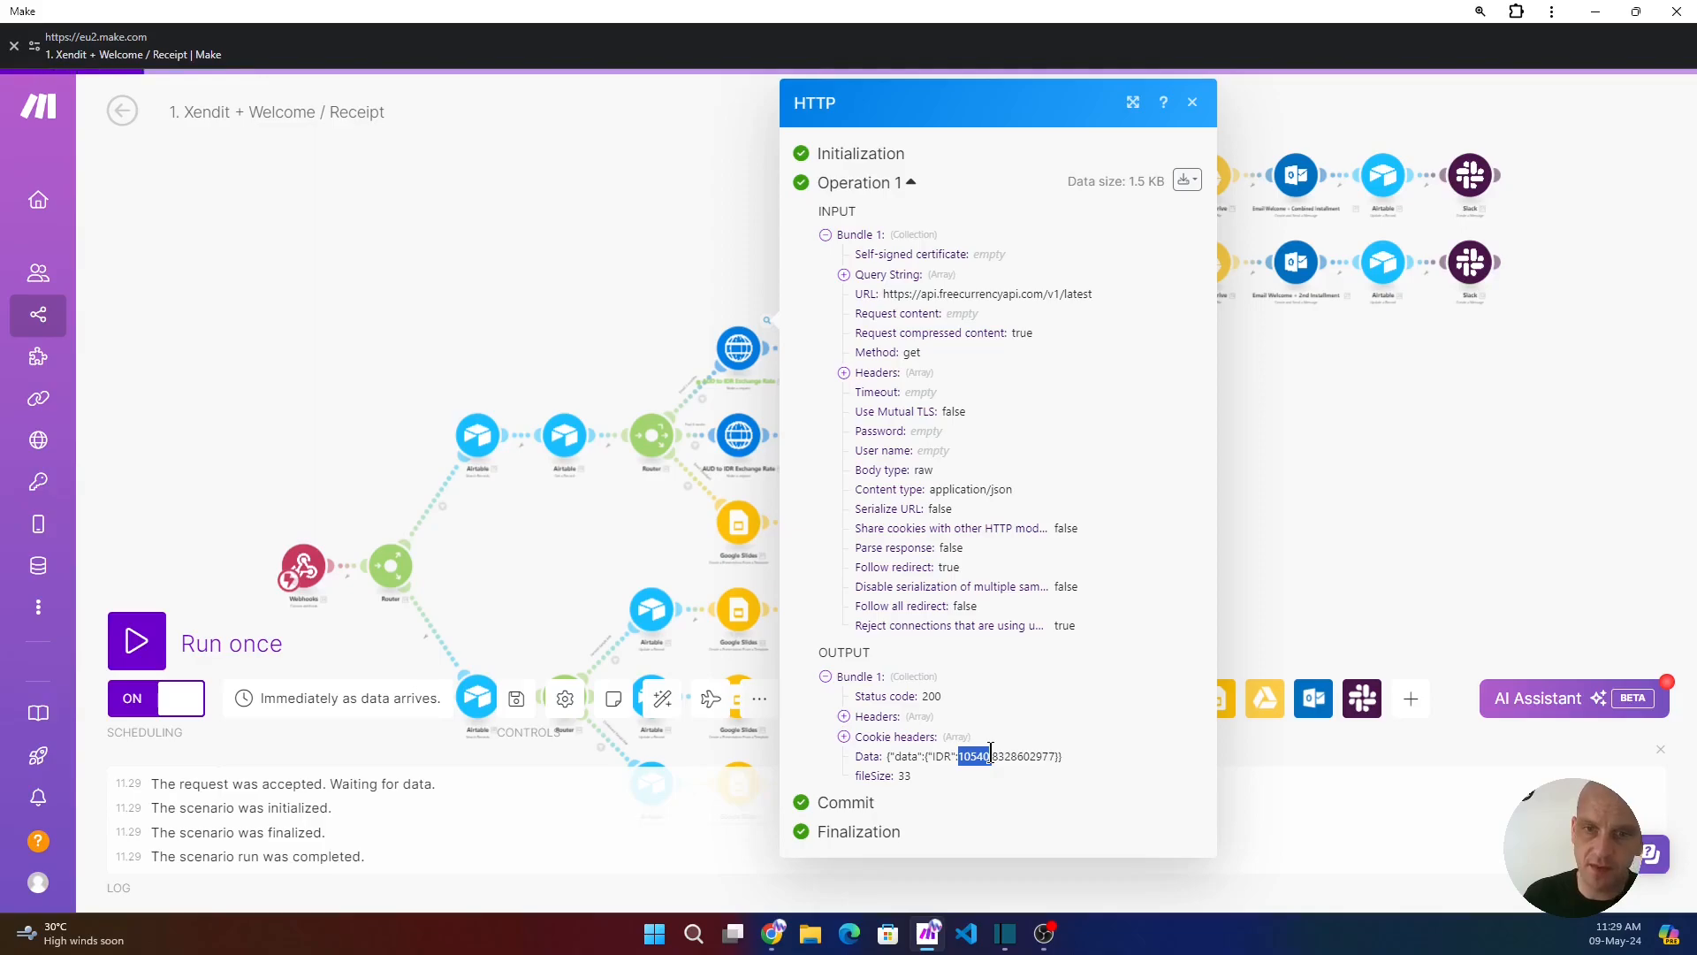
pyautogui.click(1316, 504)
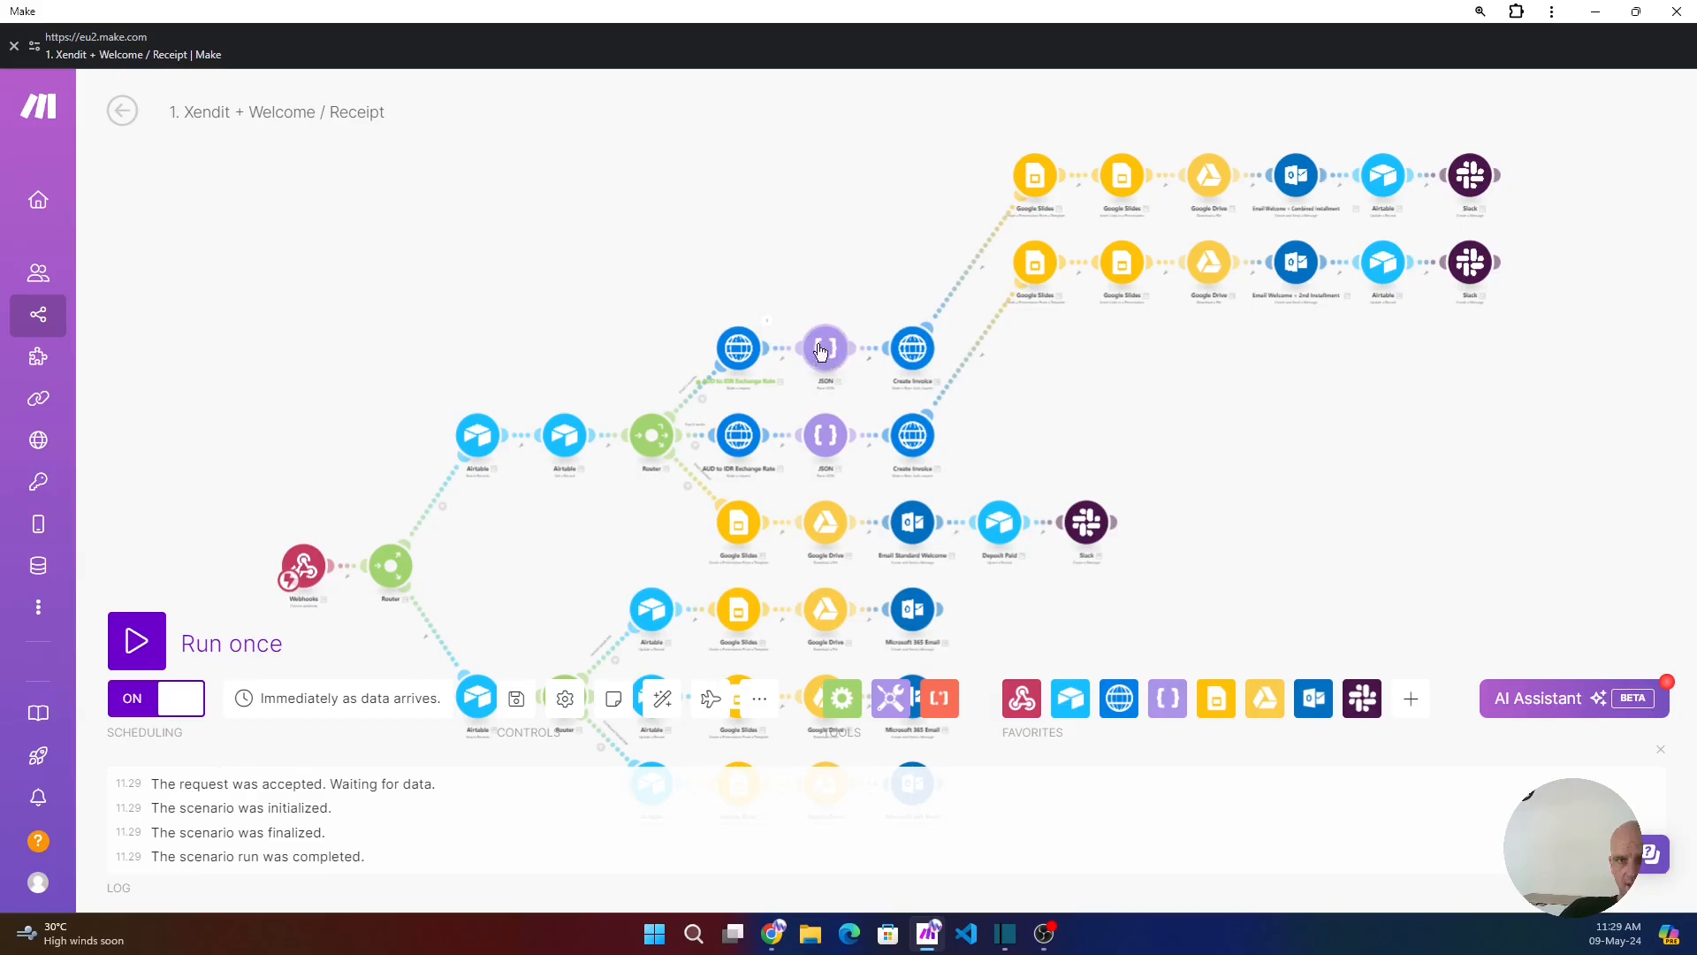
# - Reopen the exchange rate module's run result and examine the JSON string in the output's Data field
pyautogui.click(768, 325)
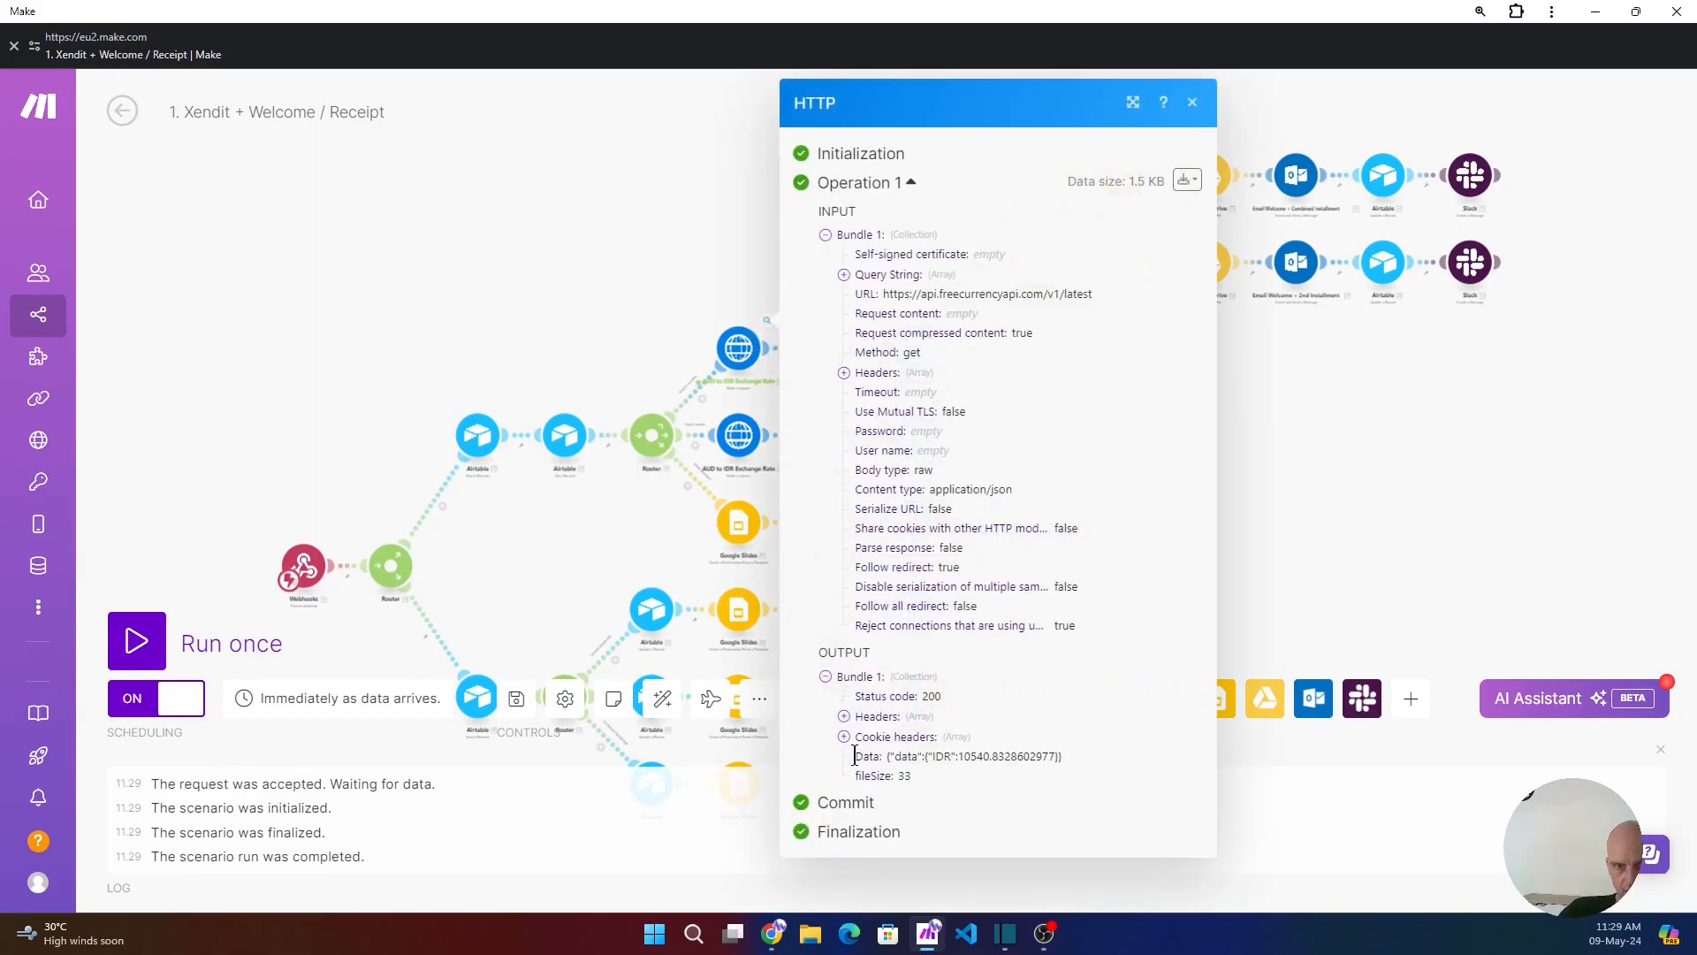
pyautogui.moveTo(855, 755); pyautogui.dragTo(940, 752)
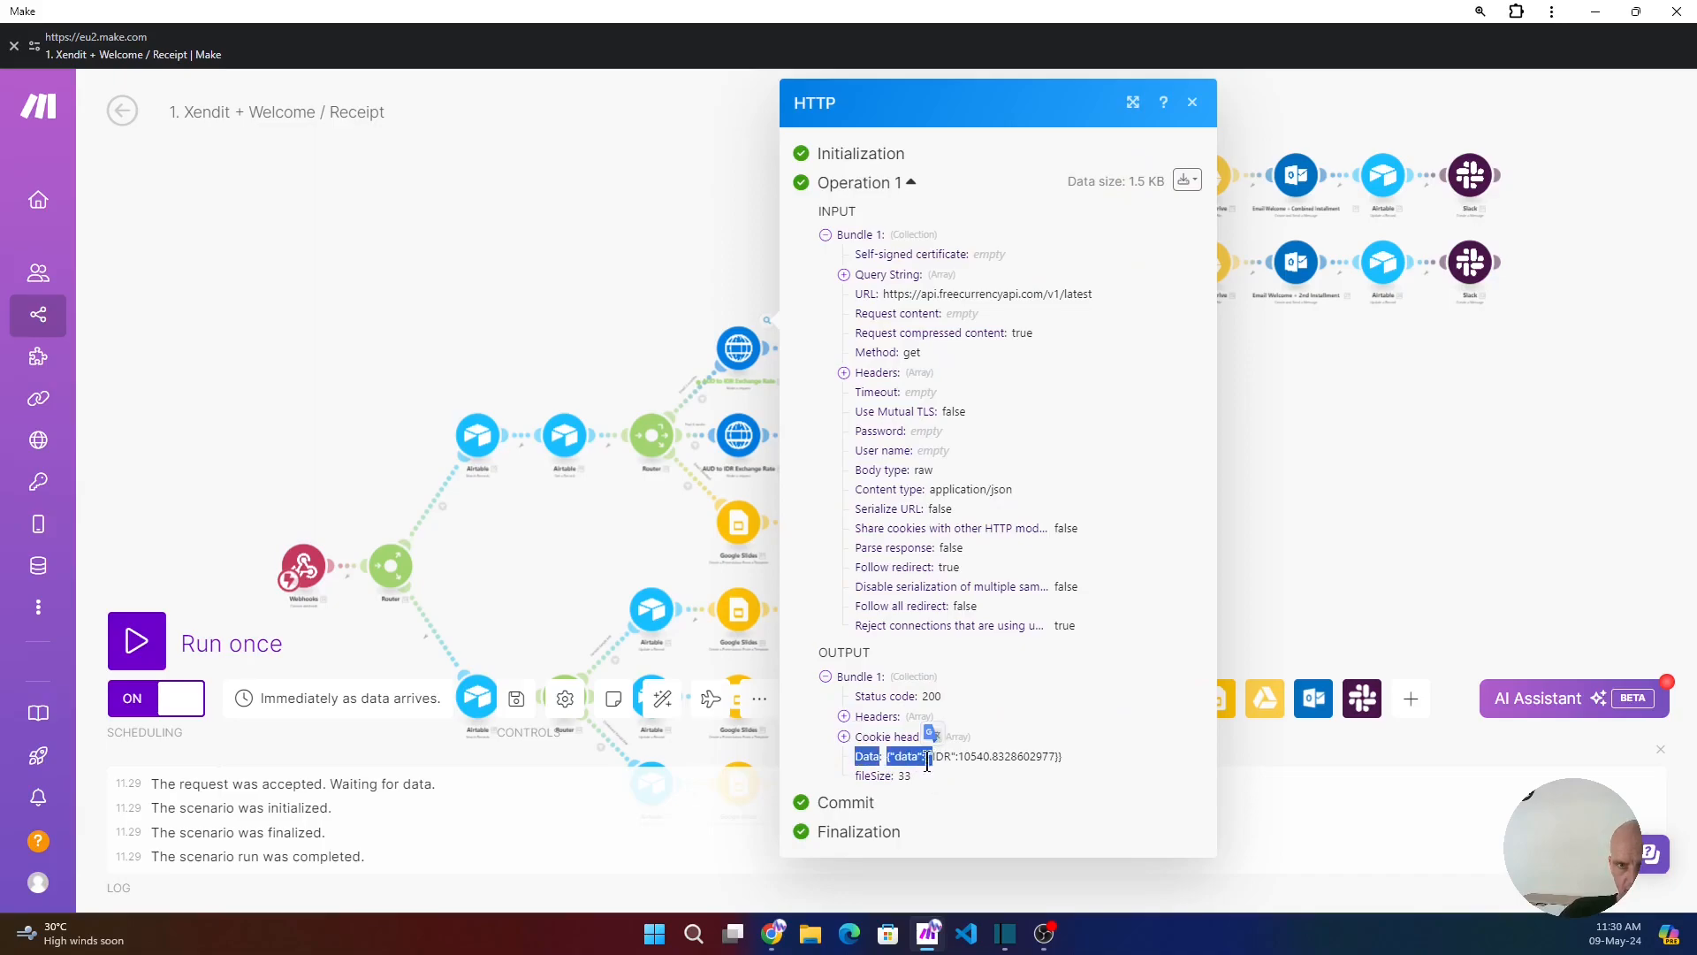
pyautogui.click(928, 759)
pyautogui.moveTo(888, 757); pyautogui.dragTo(1064, 759)
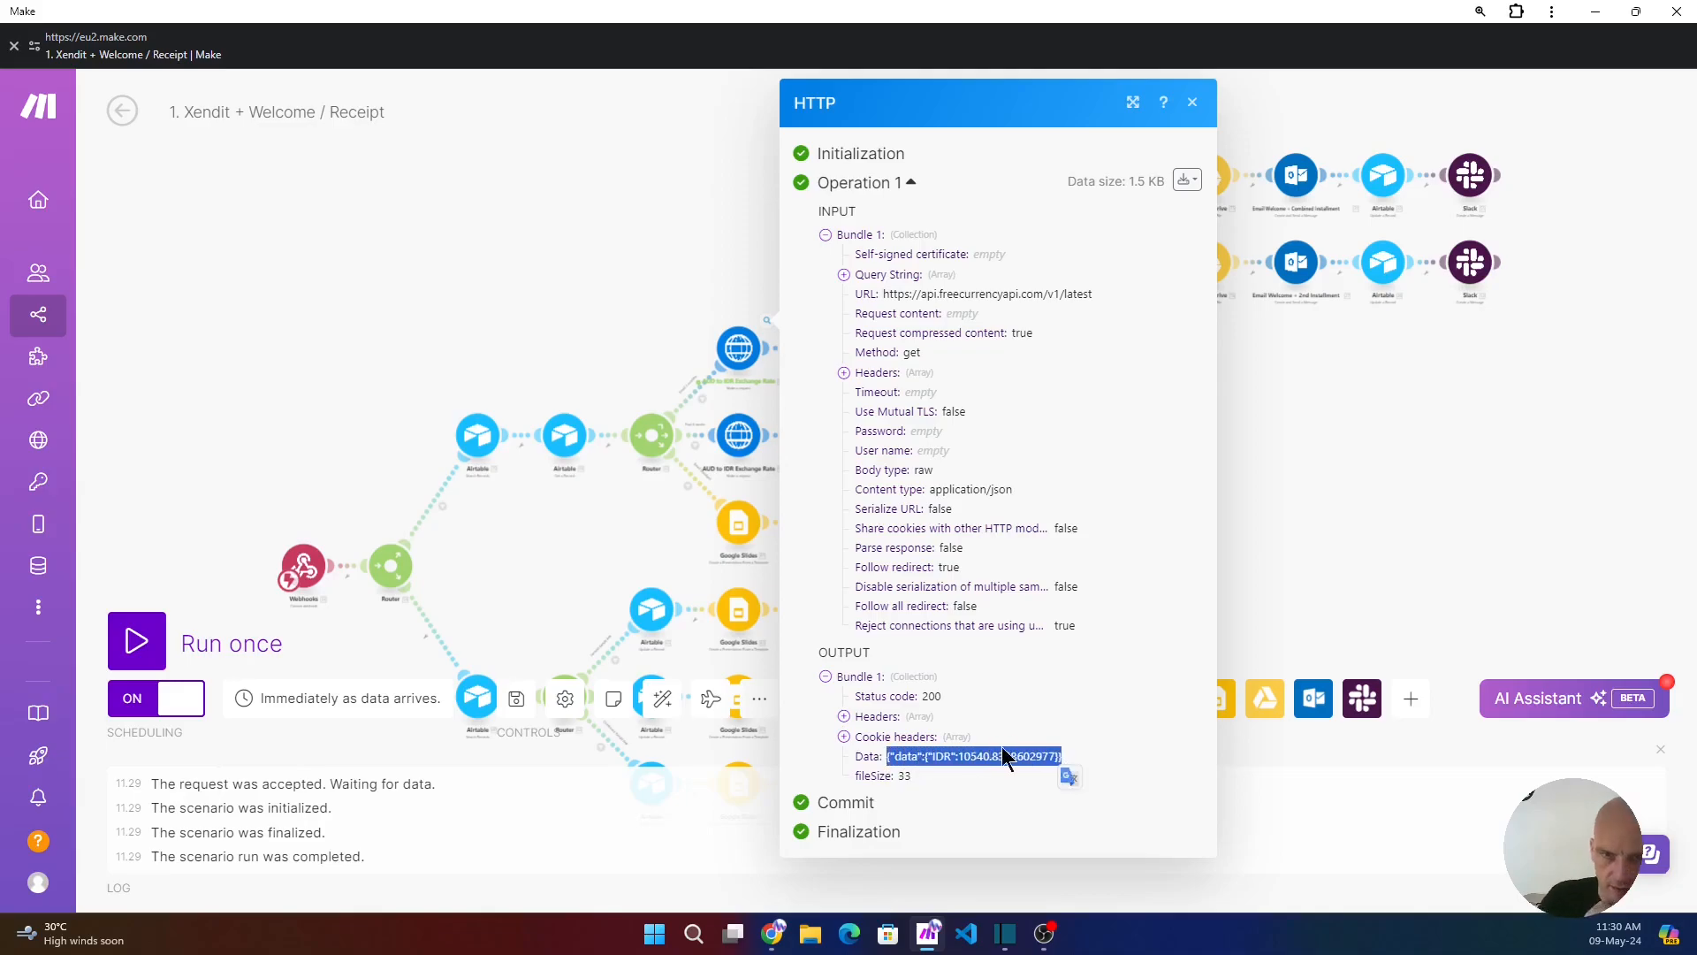
pyautogui.scroll(5, 967, 665)
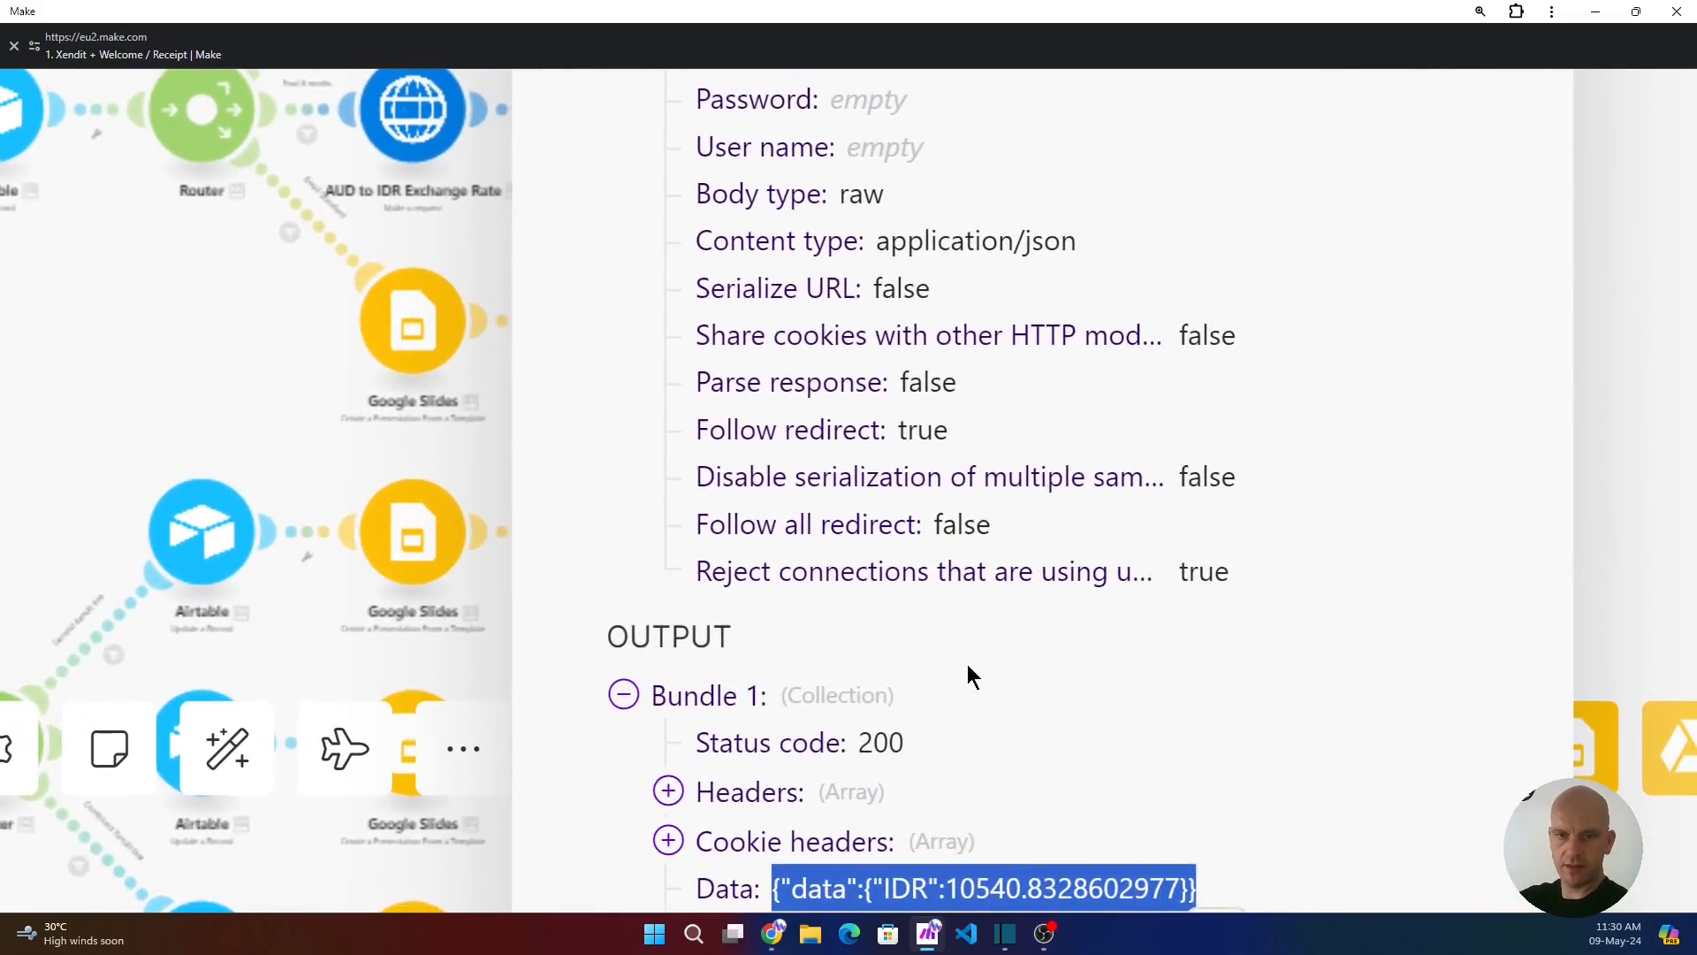
pyautogui.scroll(-3, 967, 672)
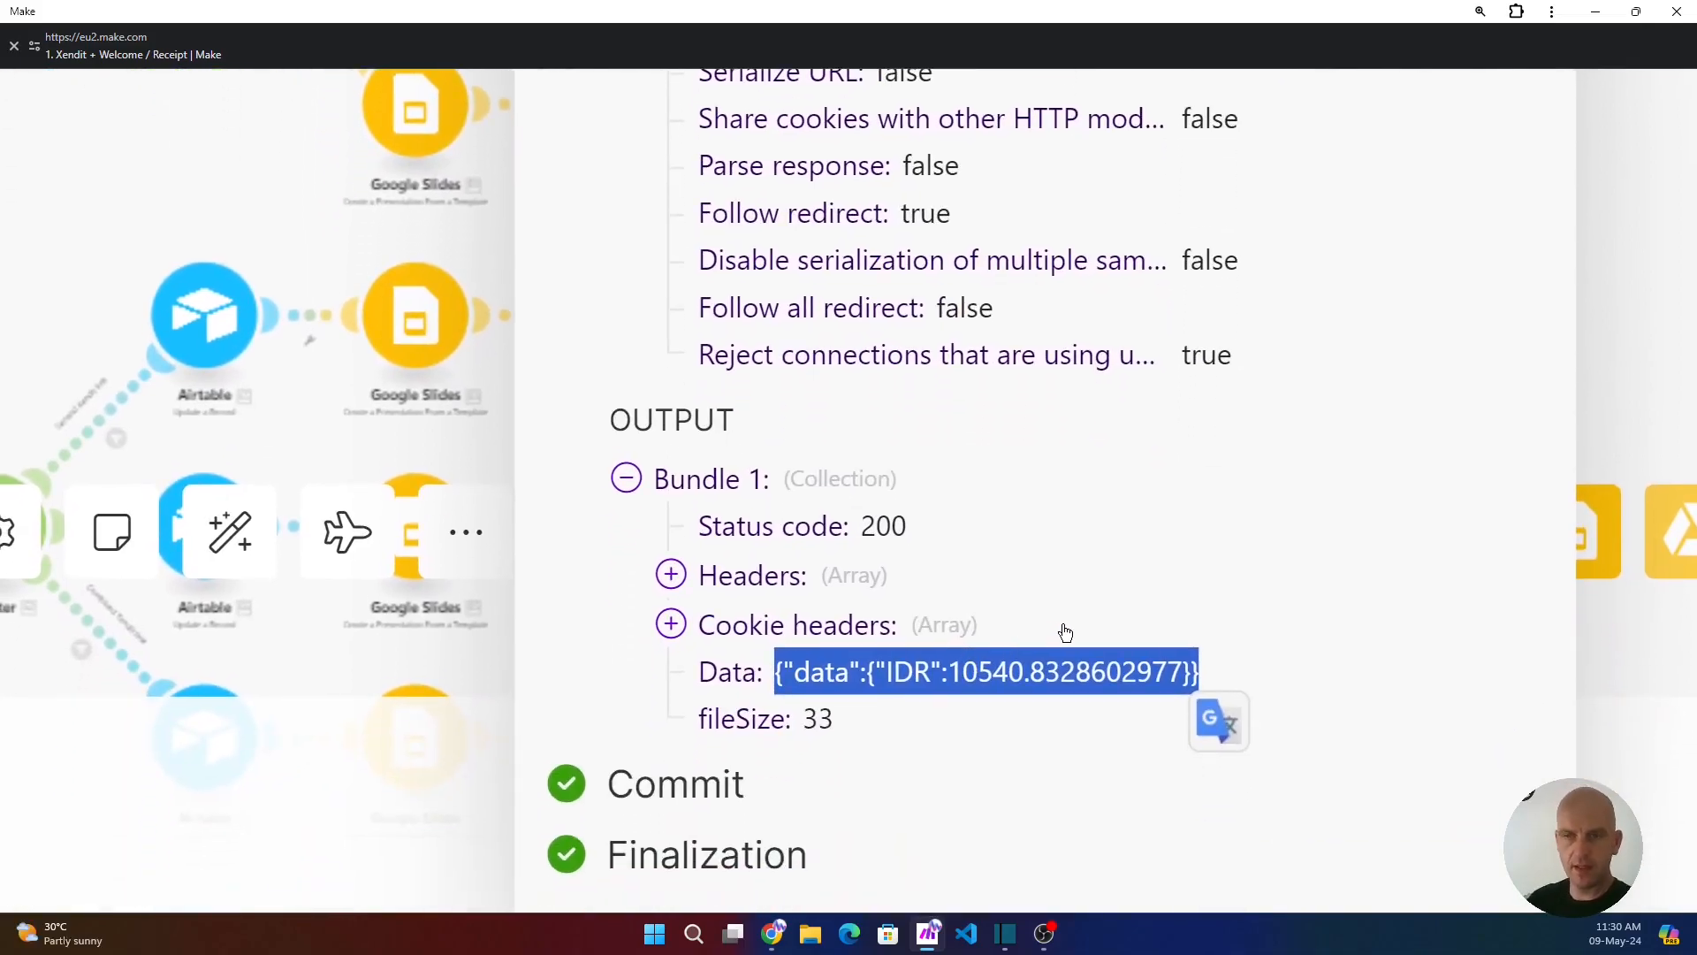
# - Close the exchange rate module's run result and review the JSON string mapping in the uppermost JSON module
pyautogui.scroll(-5, 1282, 507)
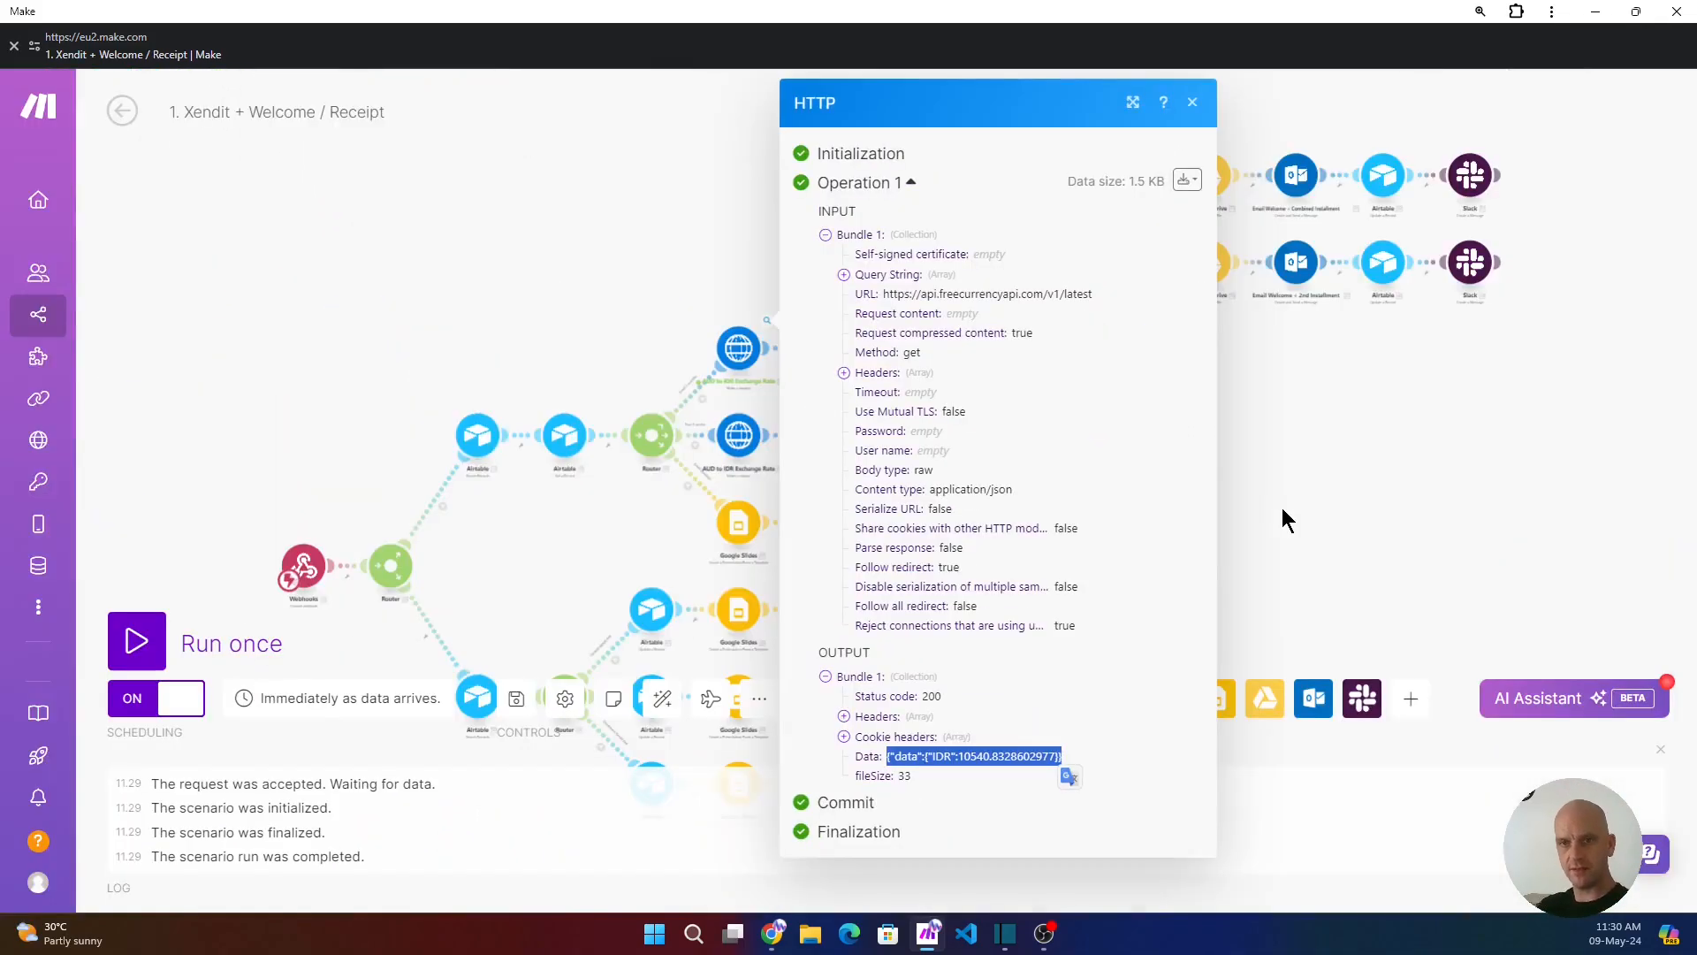
pyautogui.click(1280, 516)
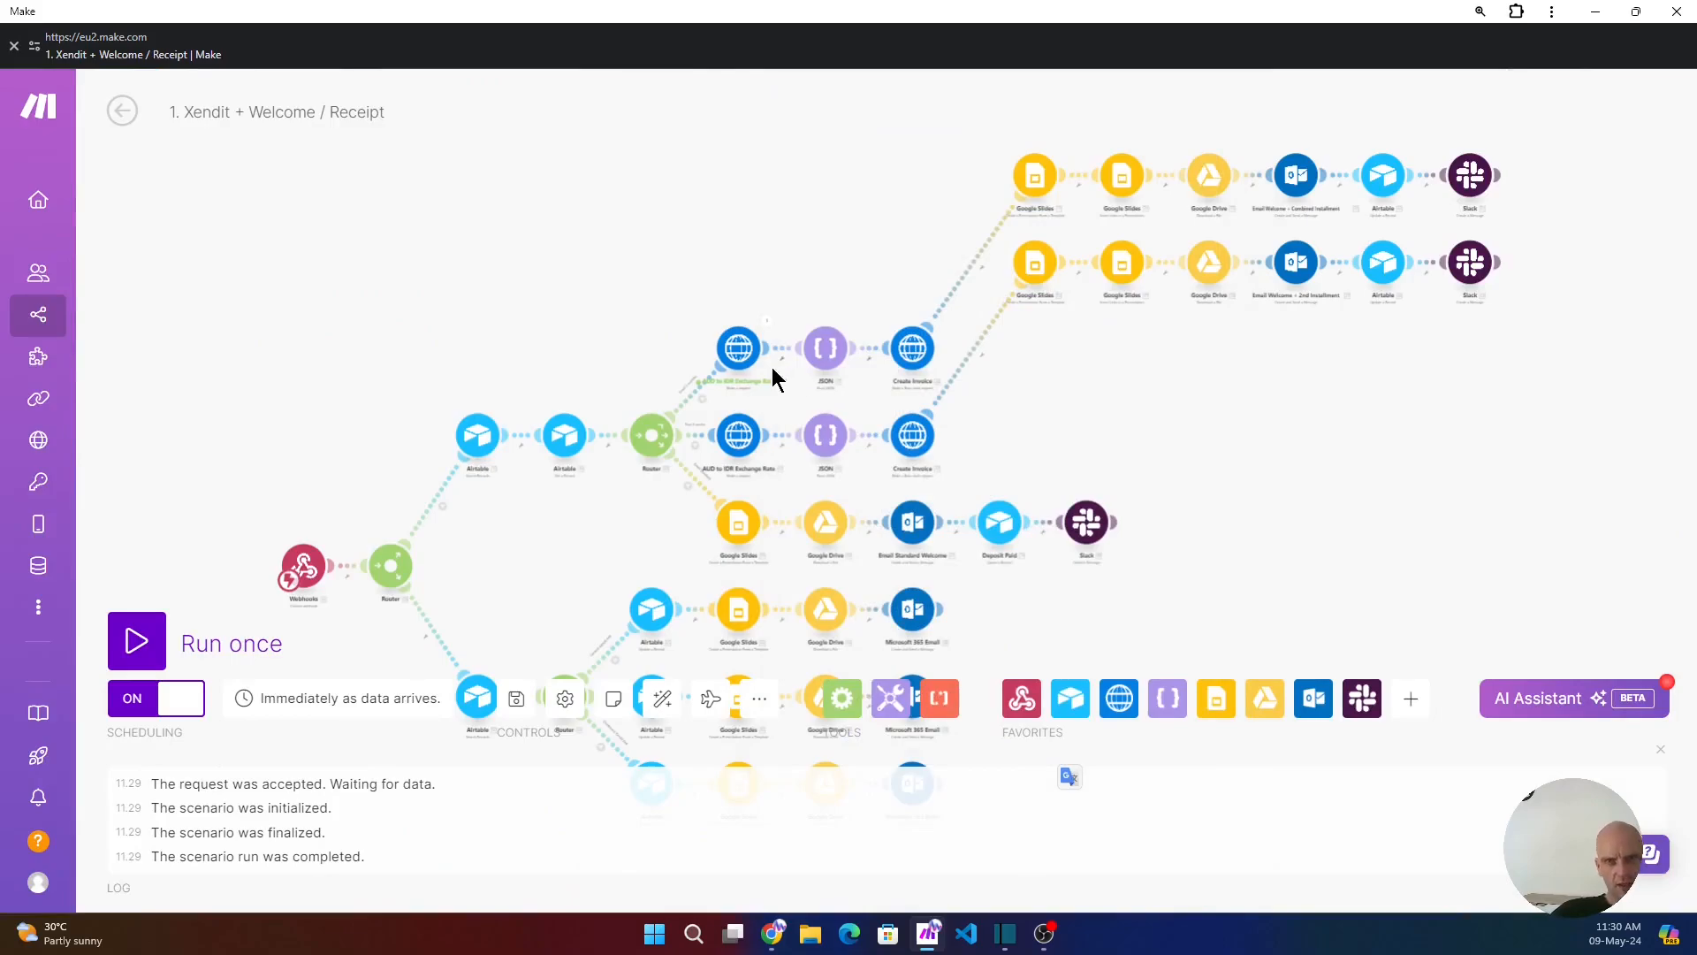
pyautogui.click(827, 364)
pyautogui.click(1255, 492)
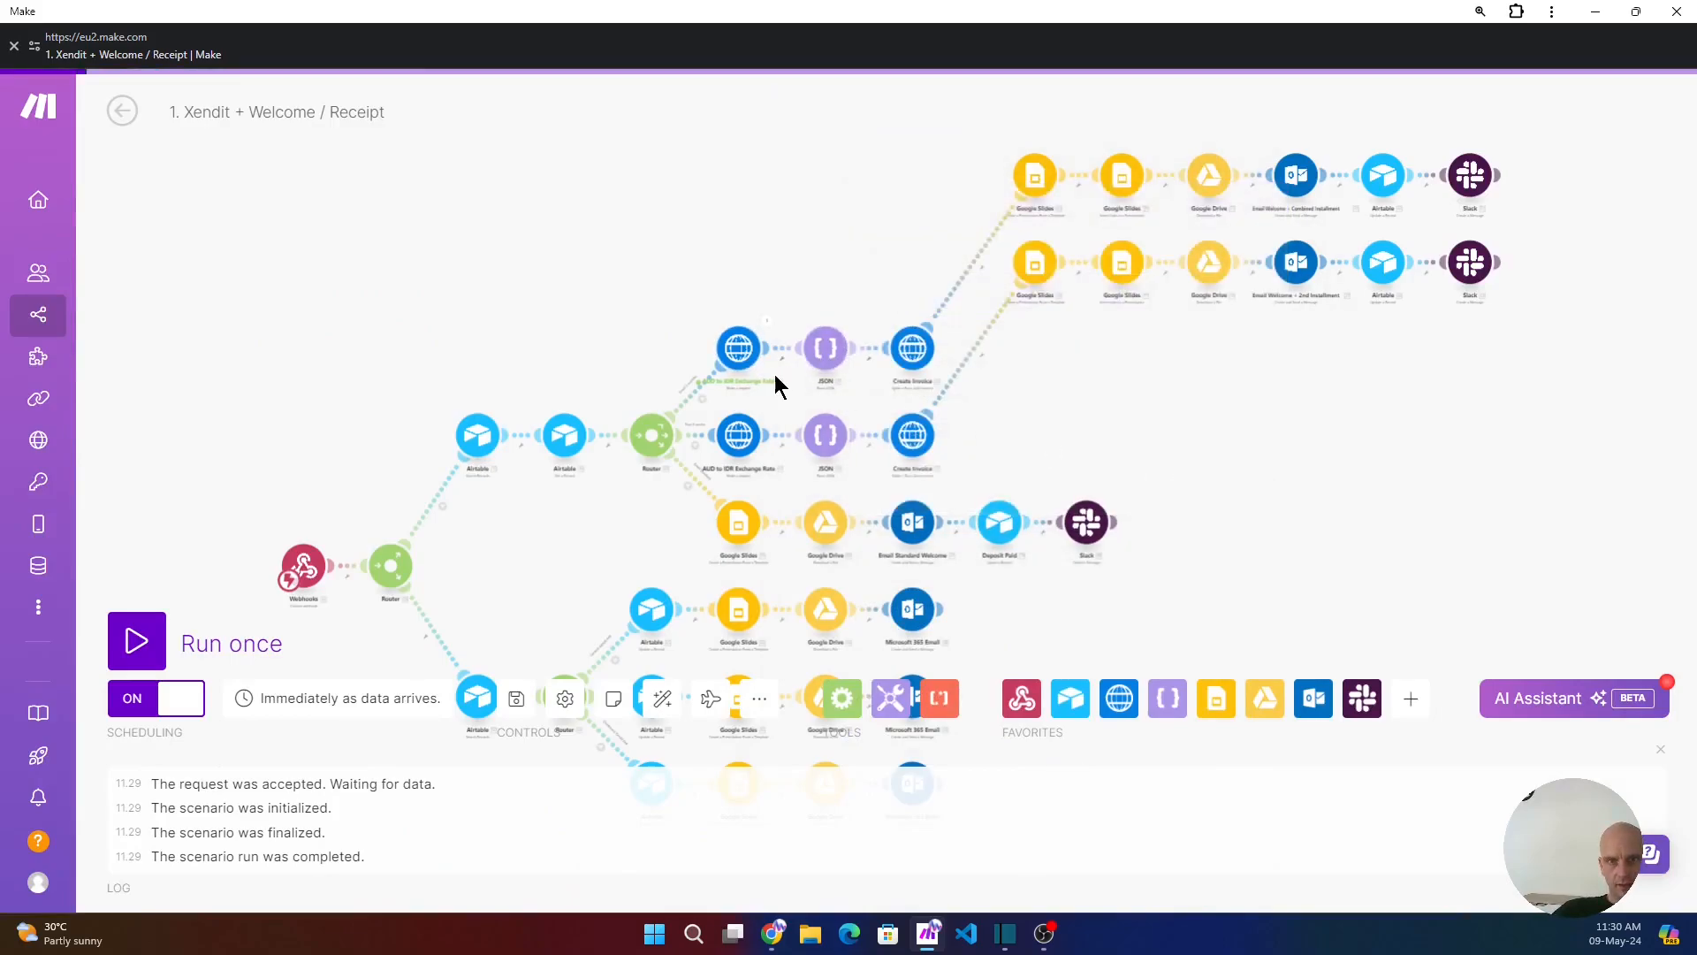
pyautogui.click(782, 357)
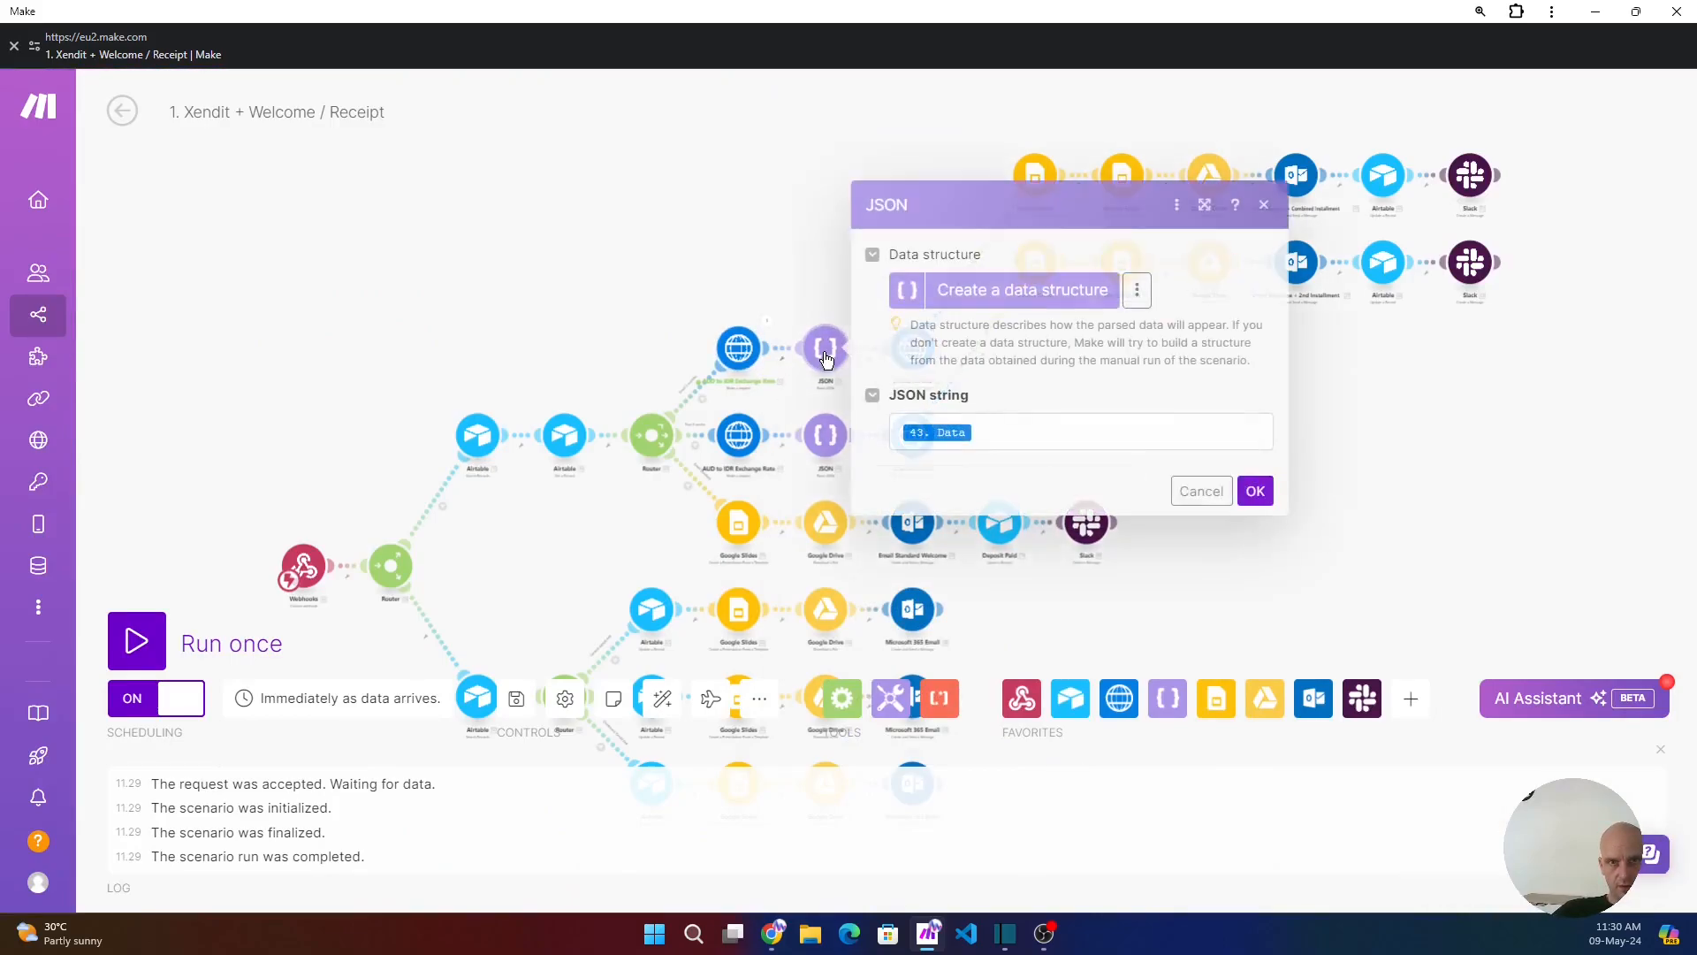
pyautogui.click(781, 278)
# - Start a standalone run of the uppermost JSON module and paste the copied request URL, including its API key, as the Data value
pyautogui.rightClick(826, 349)
pyautogui.click(919, 391)
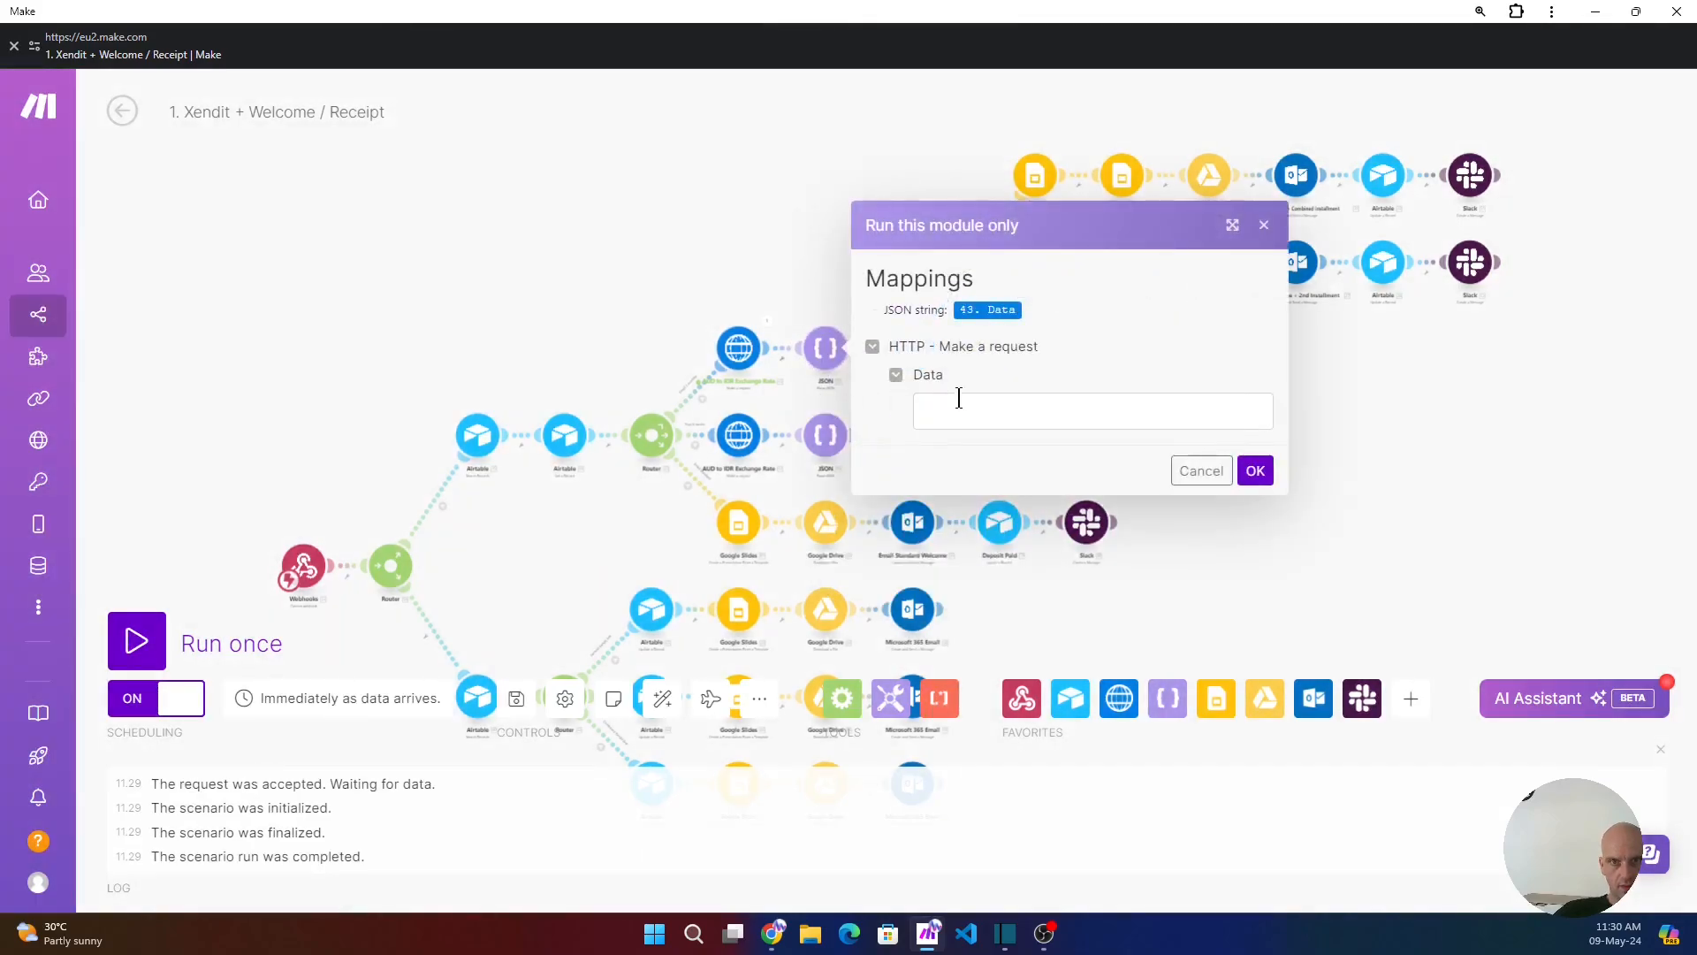
pyautogui.click(959, 411)
pyautogui.hotkey('ctrl', 'v')
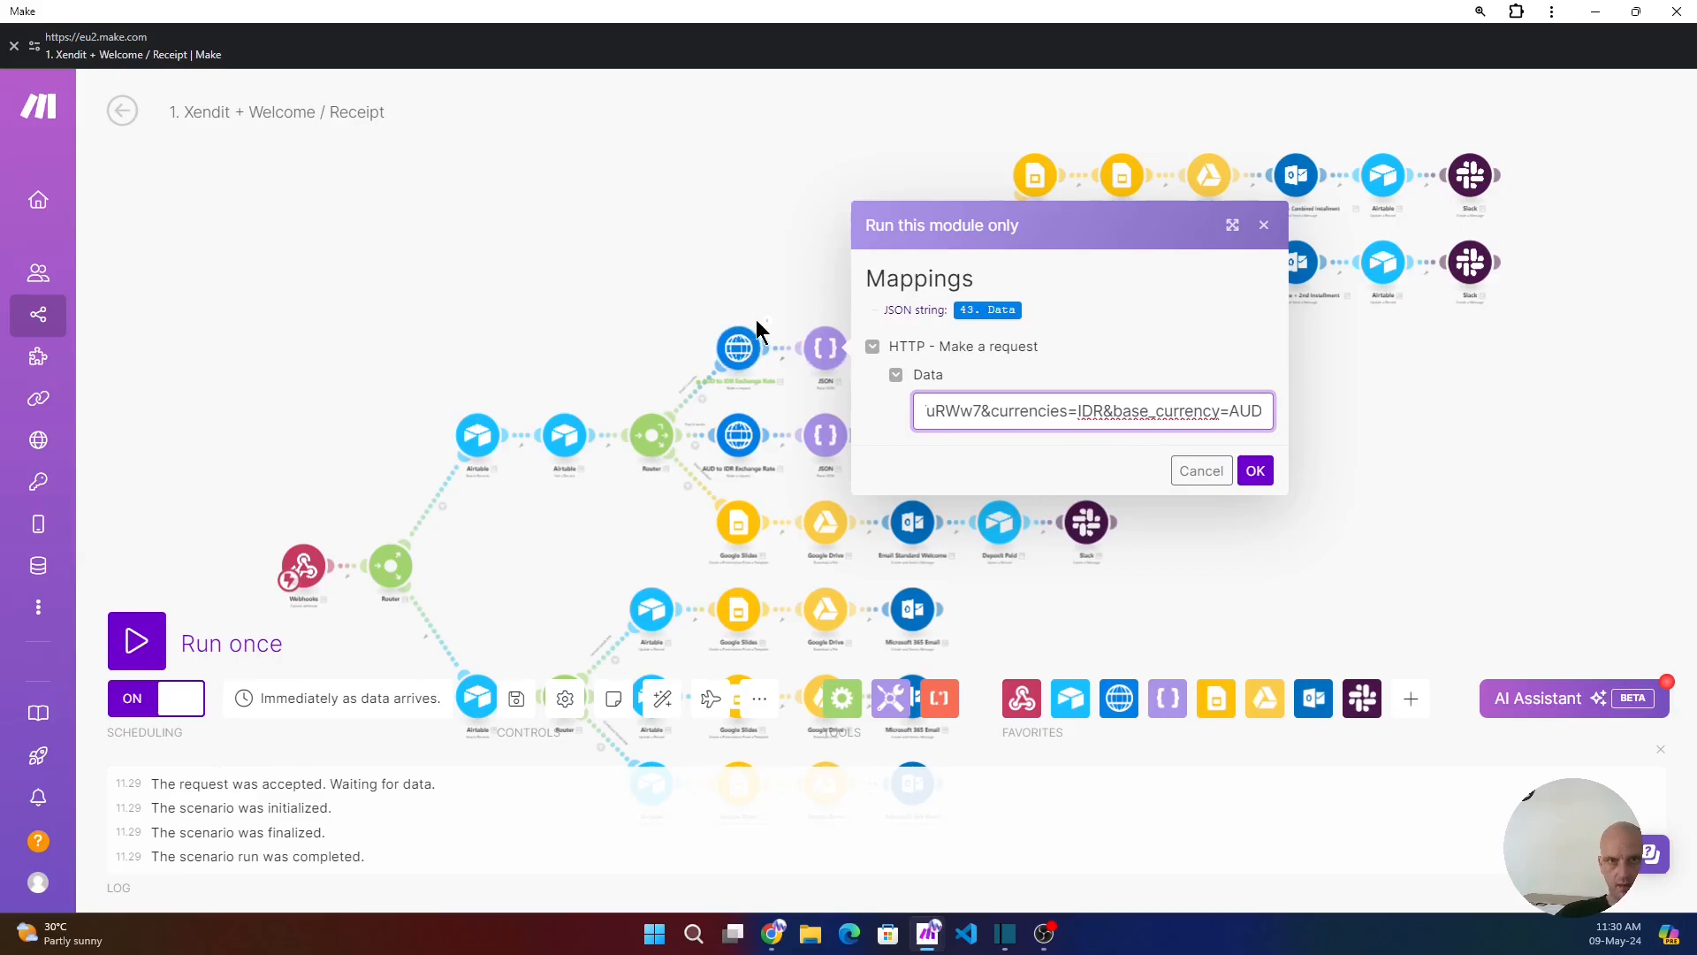
# - Copy the JSON string from the Data output of the uppermost AUD to IDR Exchange Rate module's run result
pyautogui.click(769, 369)
pyautogui.moveTo(1065, 759); pyautogui.dragTo(894, 759)
pyautogui.rightClick(895, 759)
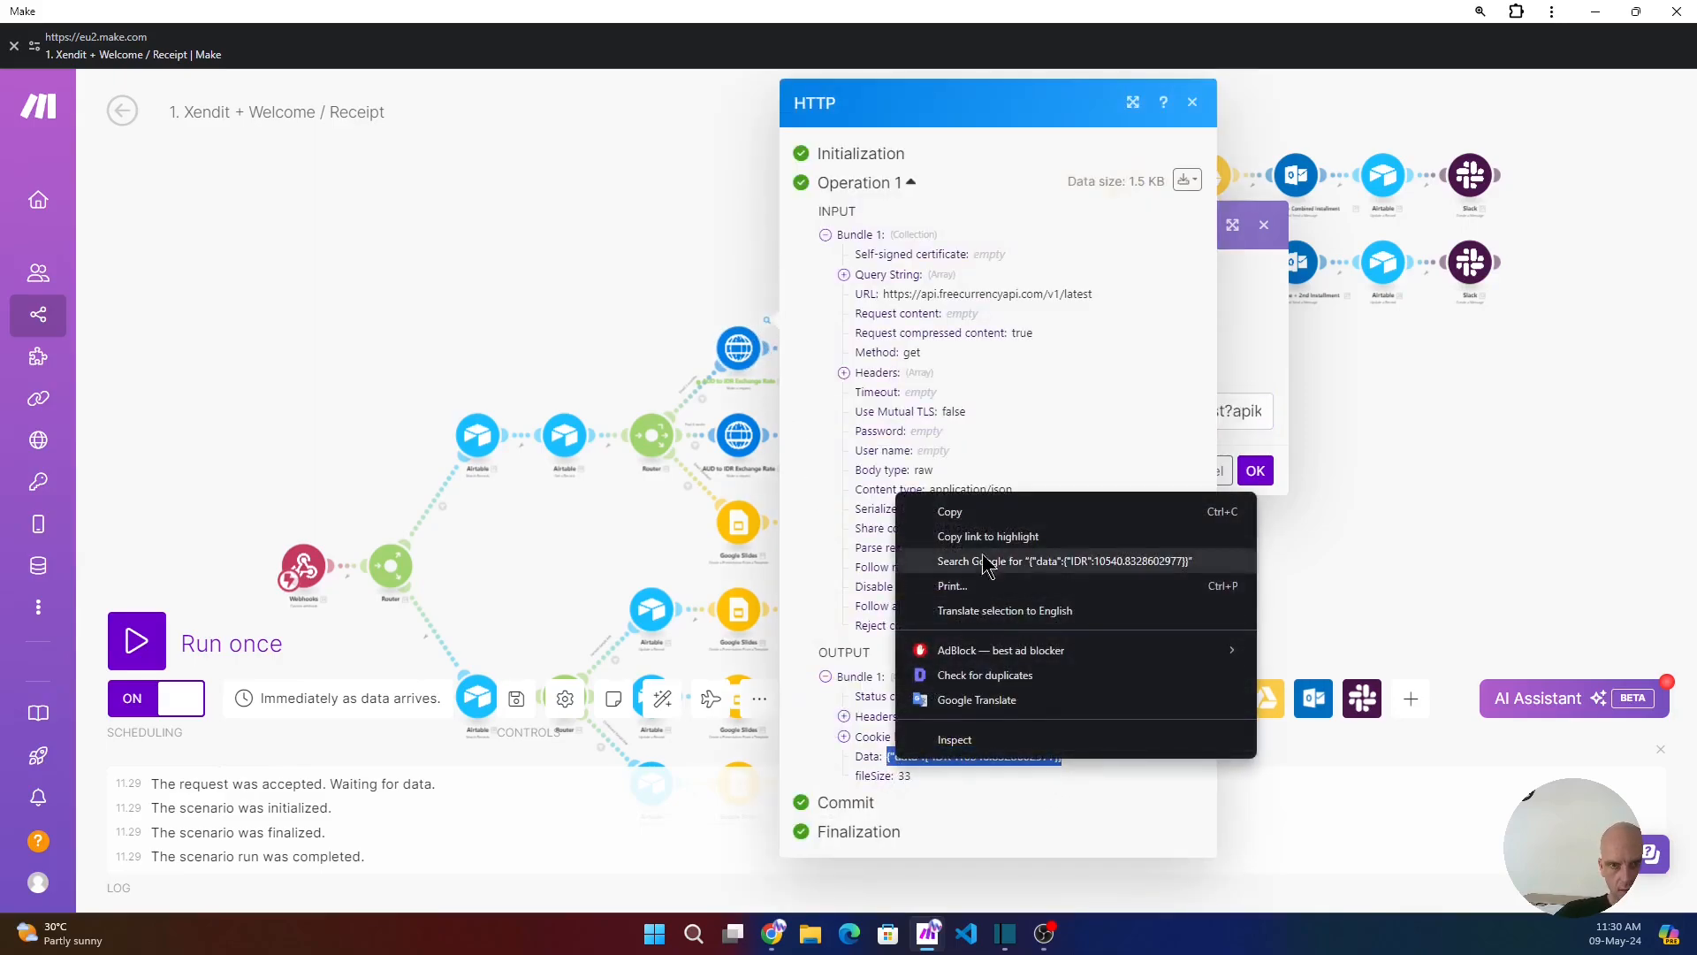
pyautogui.click(989, 502)
pyautogui.click(747, 290)
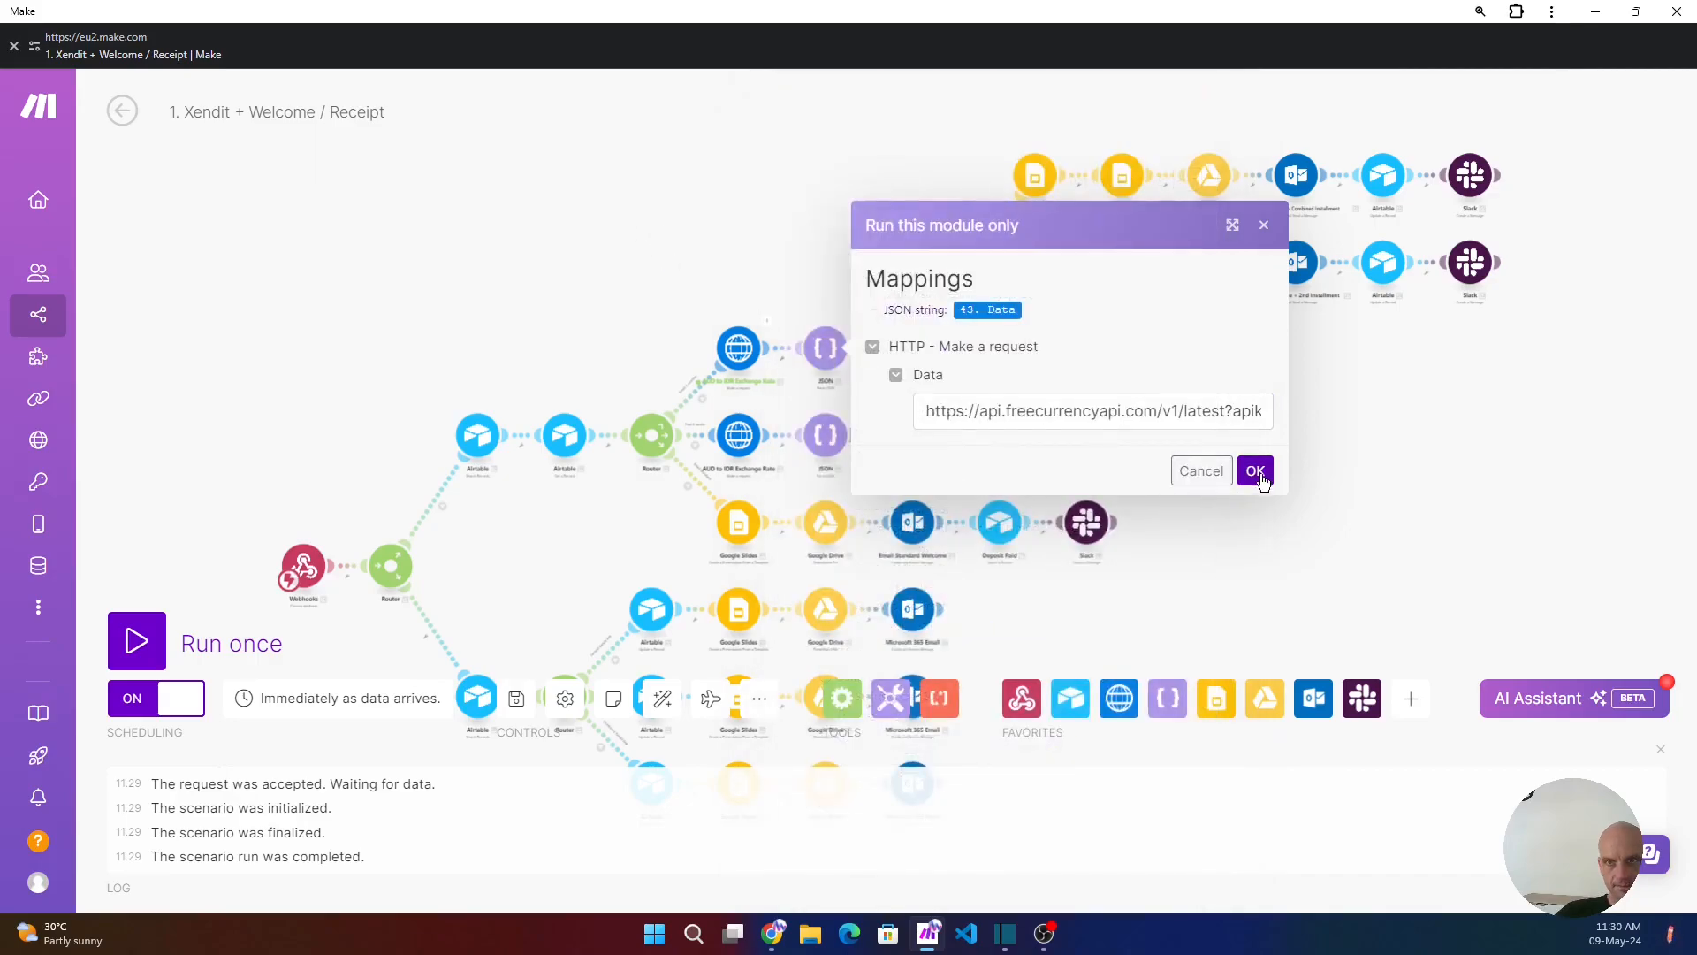
# - Replace the Data value with {"data":{"IDR":10540.8328602977}} and run only the JSON module
pyautogui.doubleClick(1196, 412)
pyautogui.hotkey('ctrl', 'a')
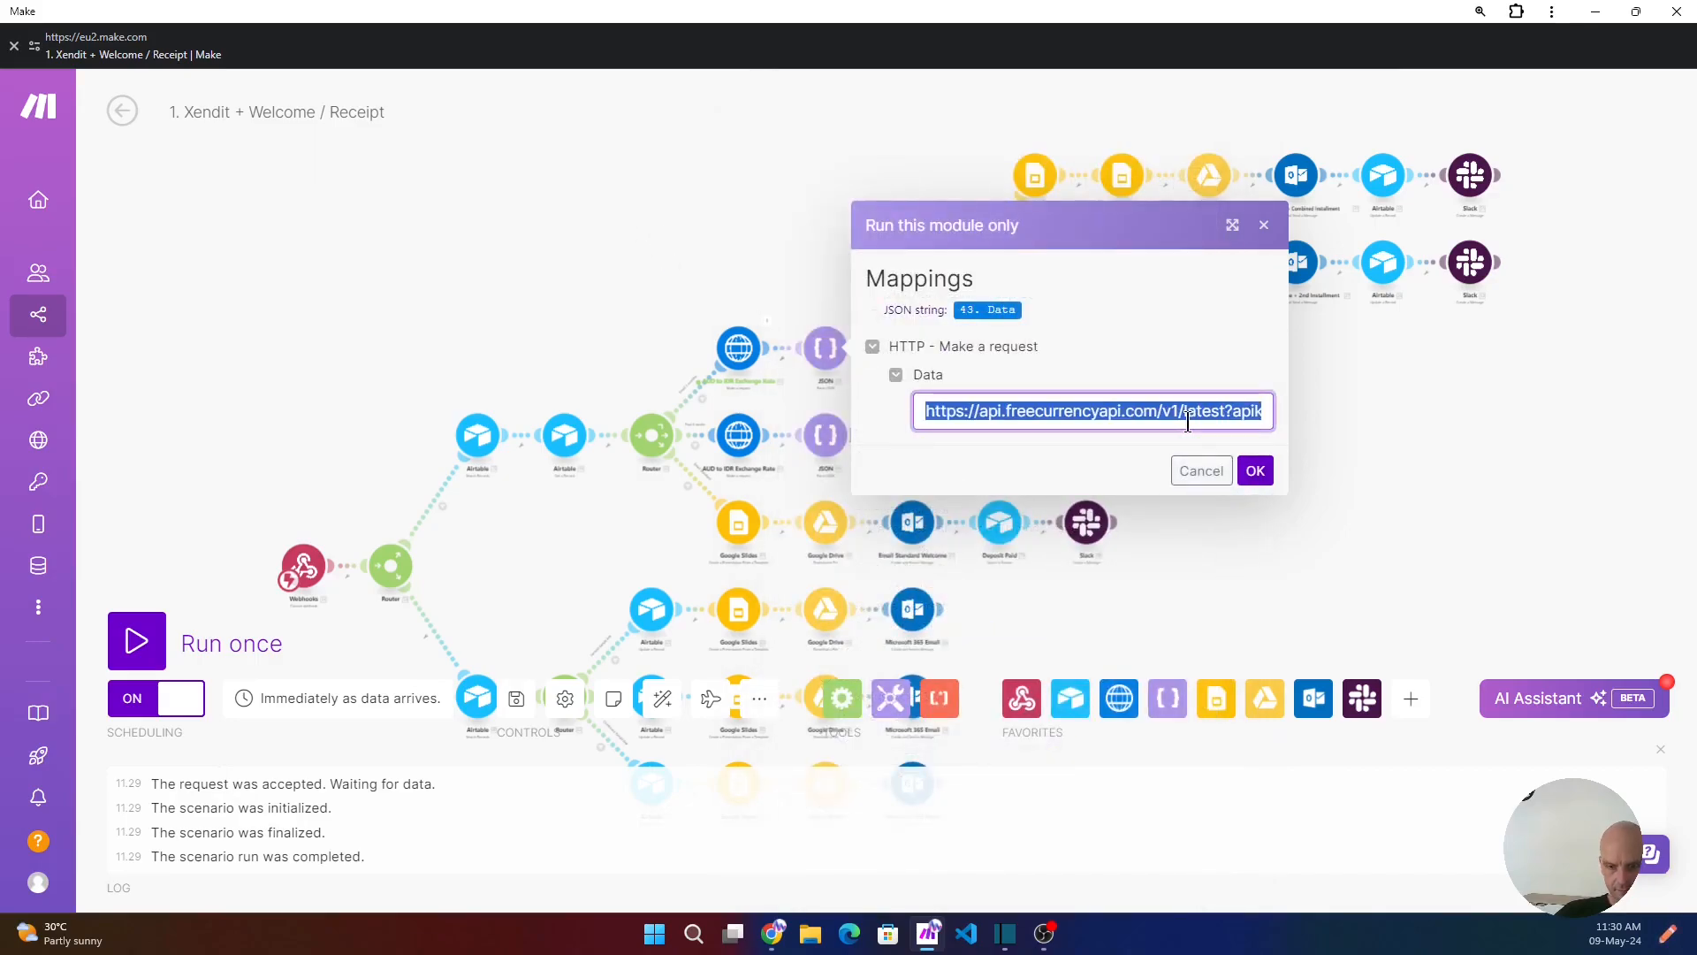
pyautogui.hotkey('ctrl', 'v')
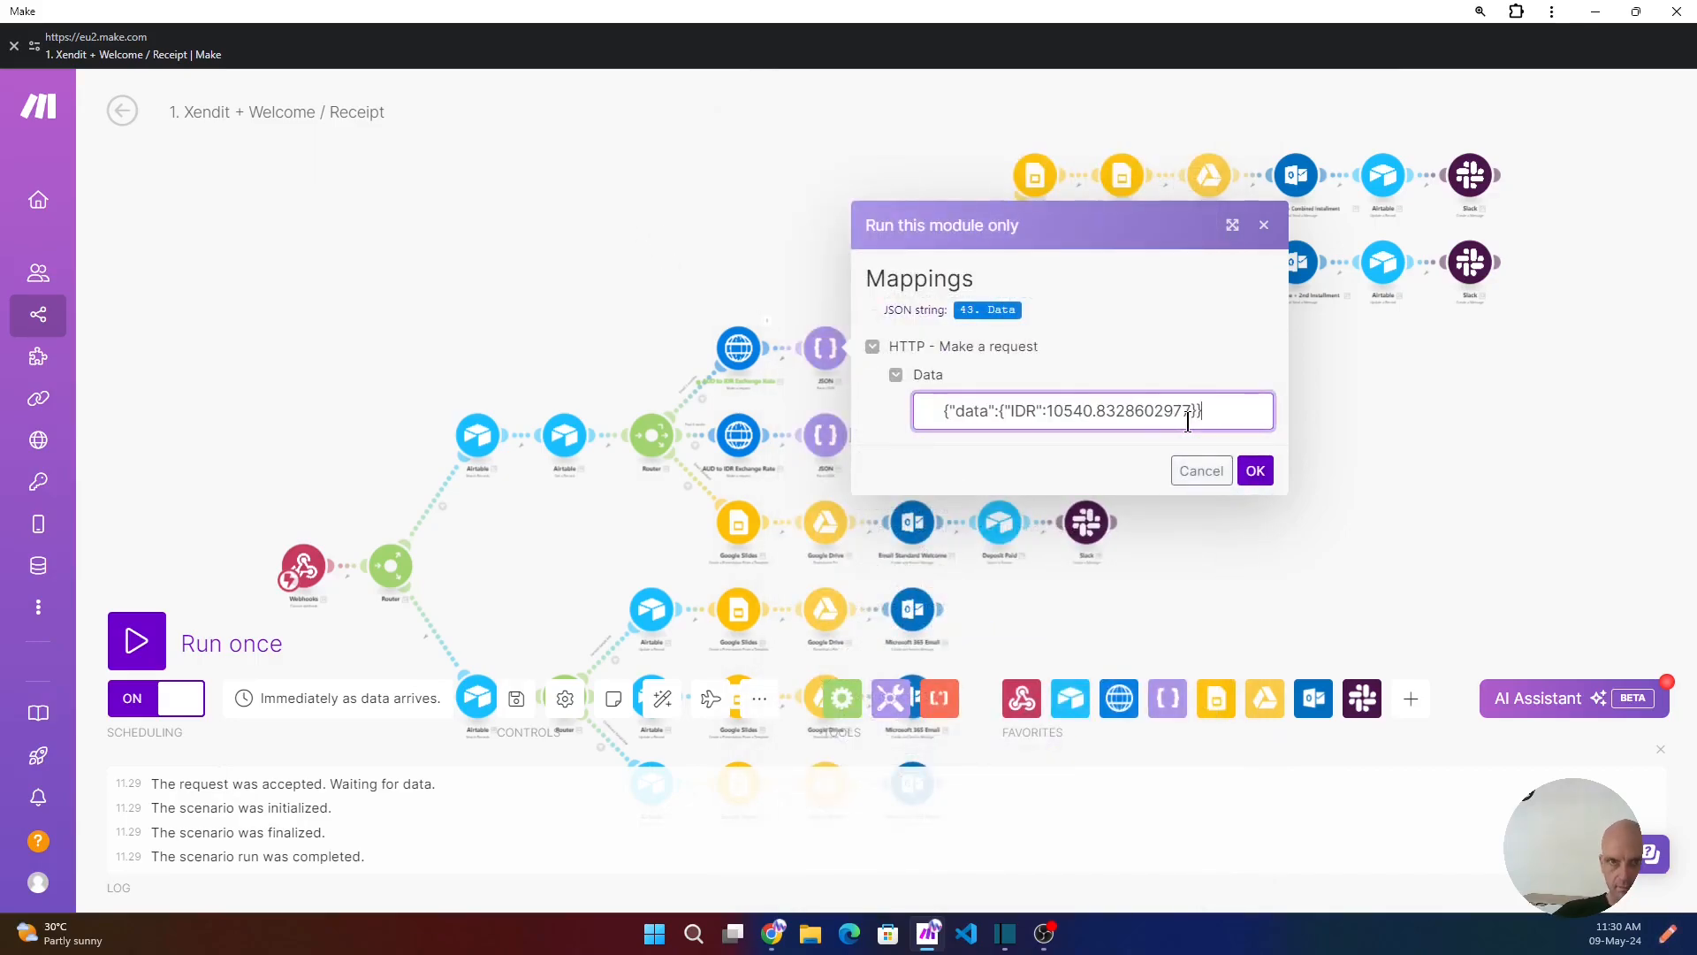
pyautogui.click(1256, 470)
# - Open the JSON module's run result, expand the output's data collection to inspect the parsed IDR value, and close it
pyautogui.click(854, 325)
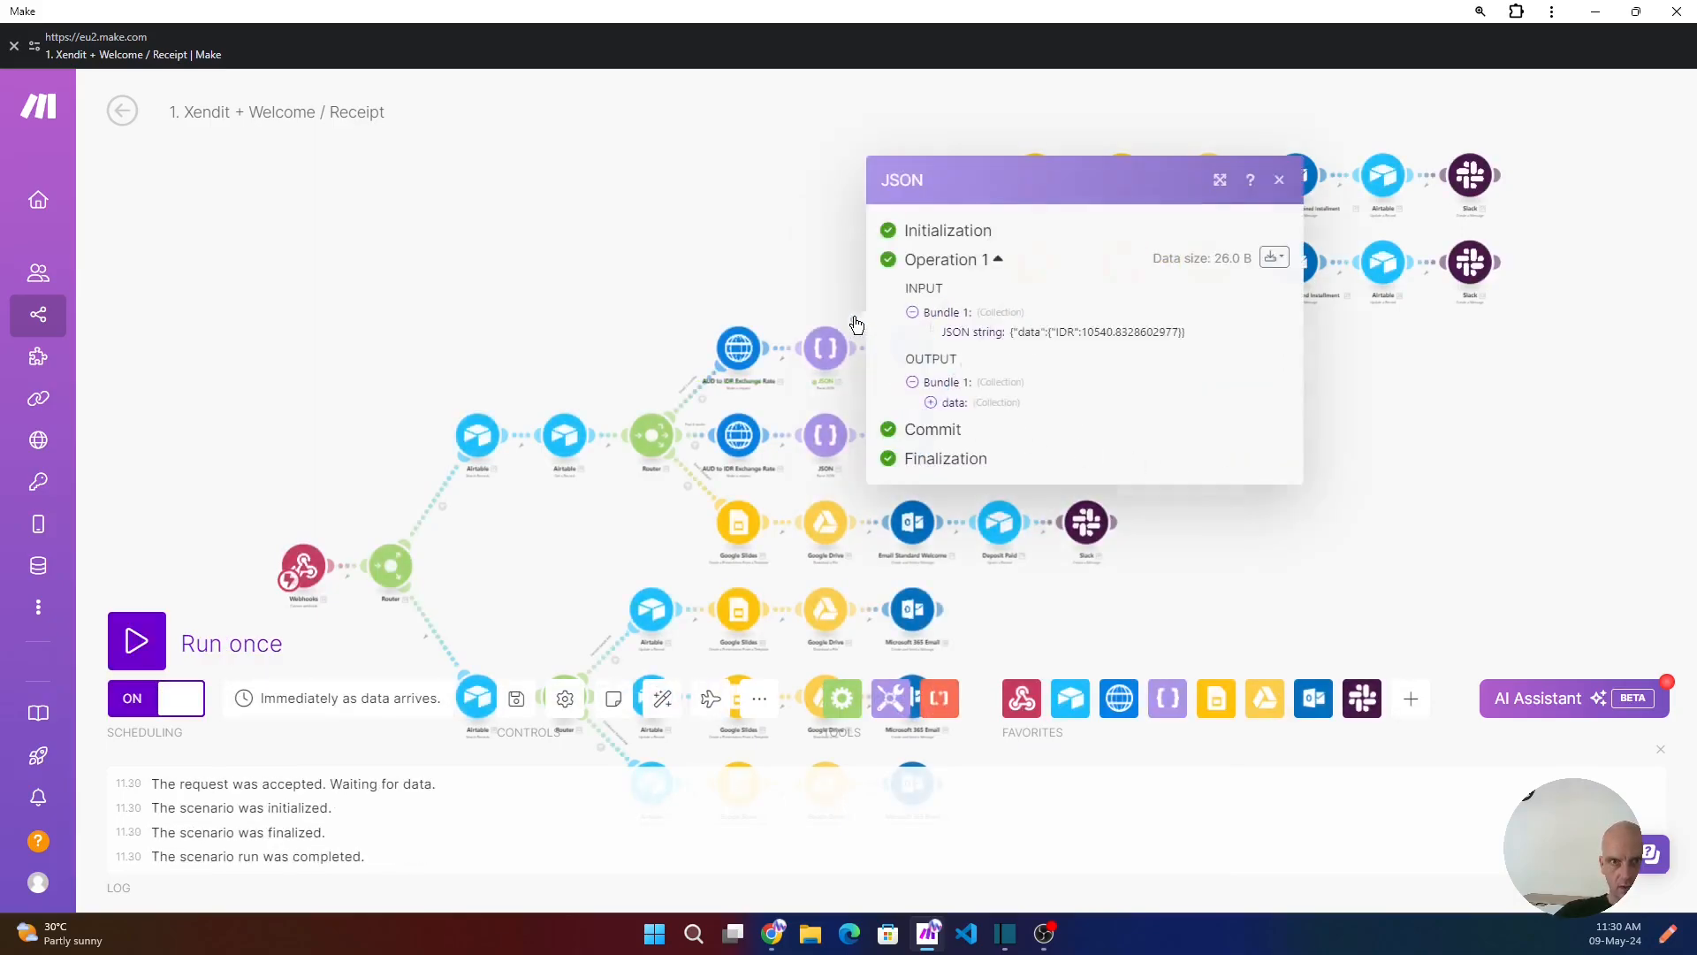
pyautogui.click(931, 403)
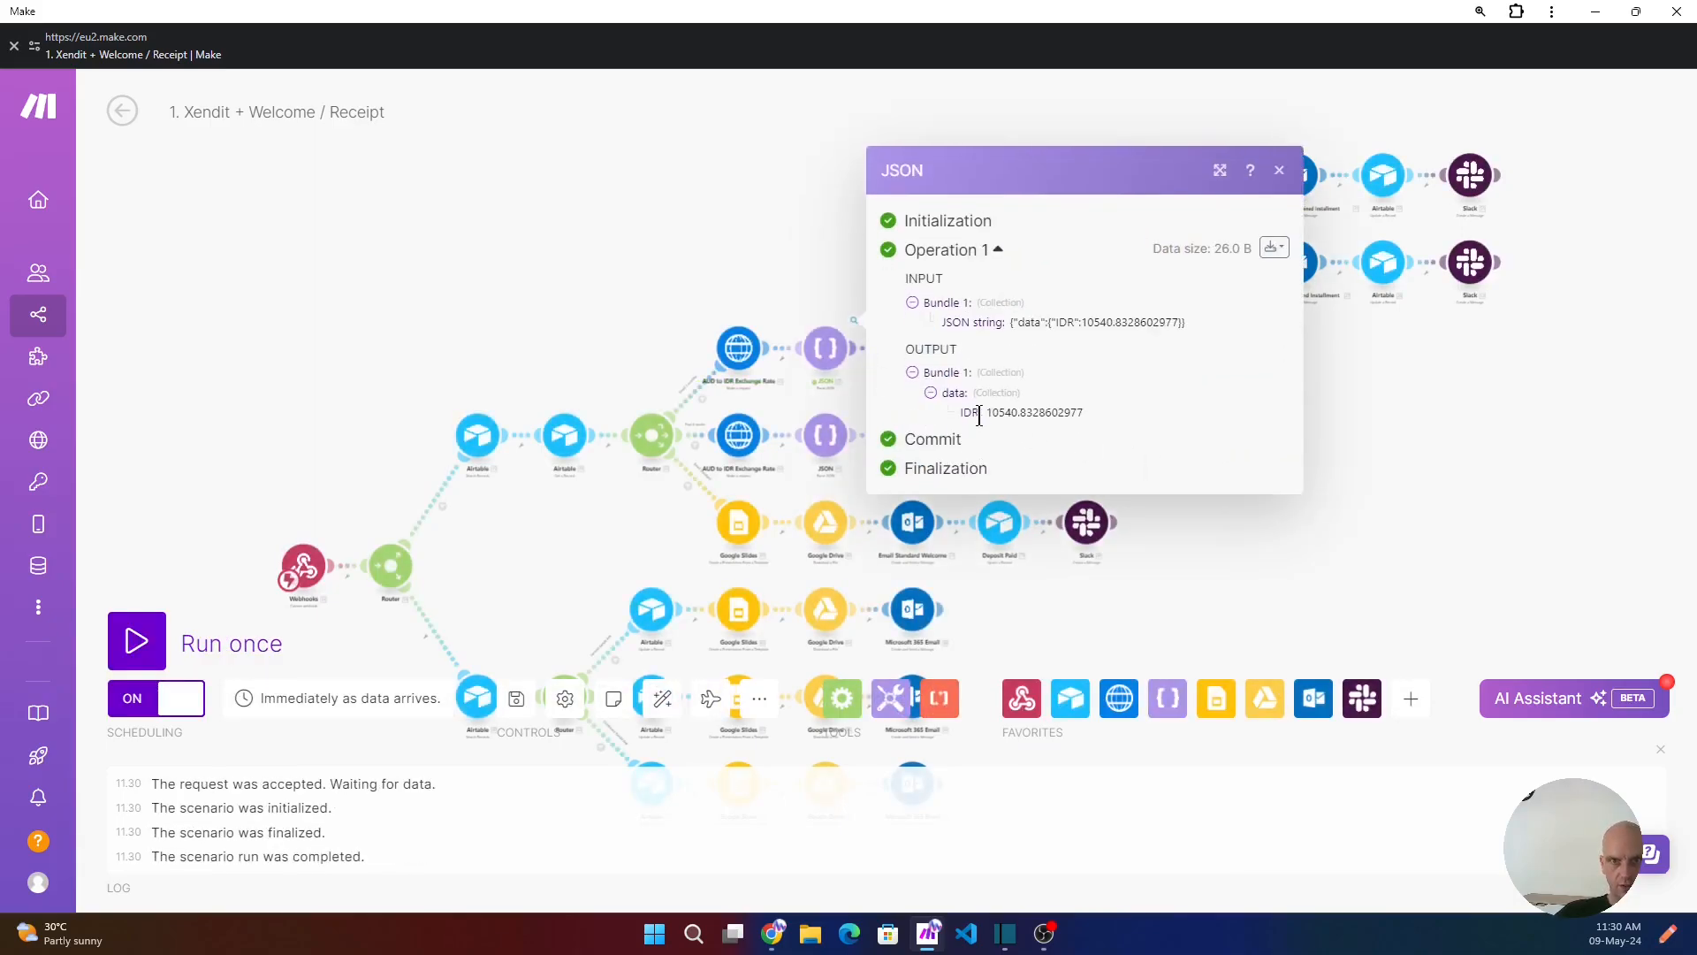
pyautogui.moveTo(991, 411); pyautogui.dragTo(1051, 414)
pyautogui.click(1279, 170)
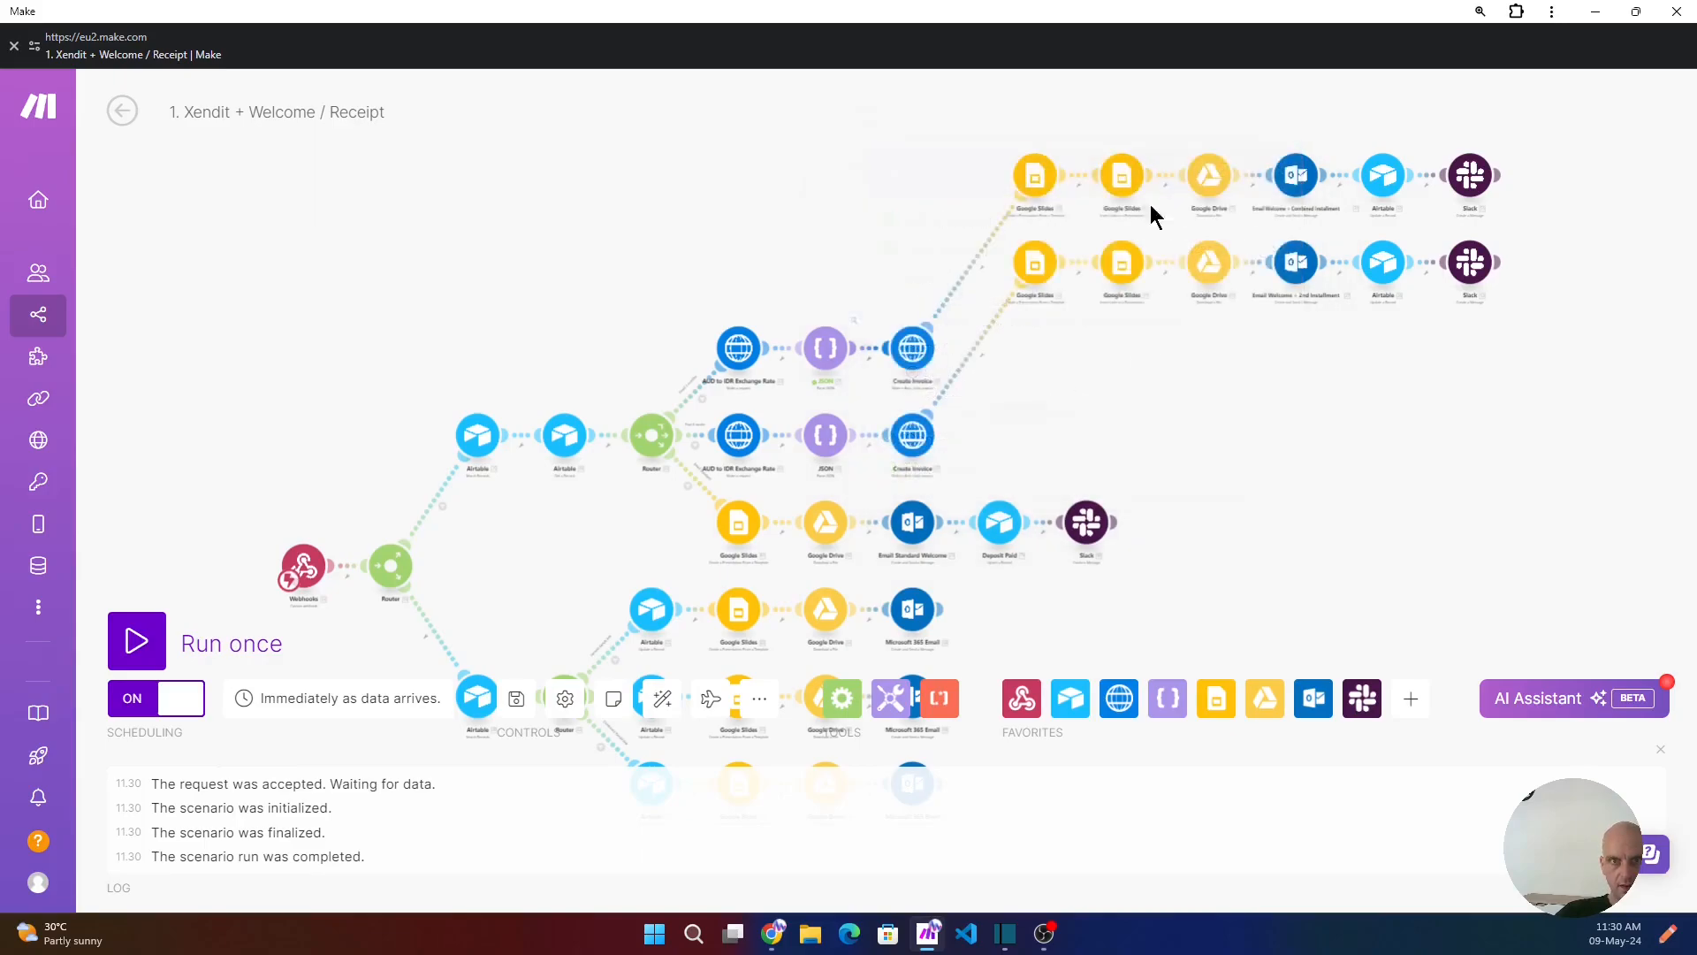
# - Open the uppermost Create Invoice HTTP module and review its Authorization header value and Xendit invoices URL
pyautogui.click(923, 362)
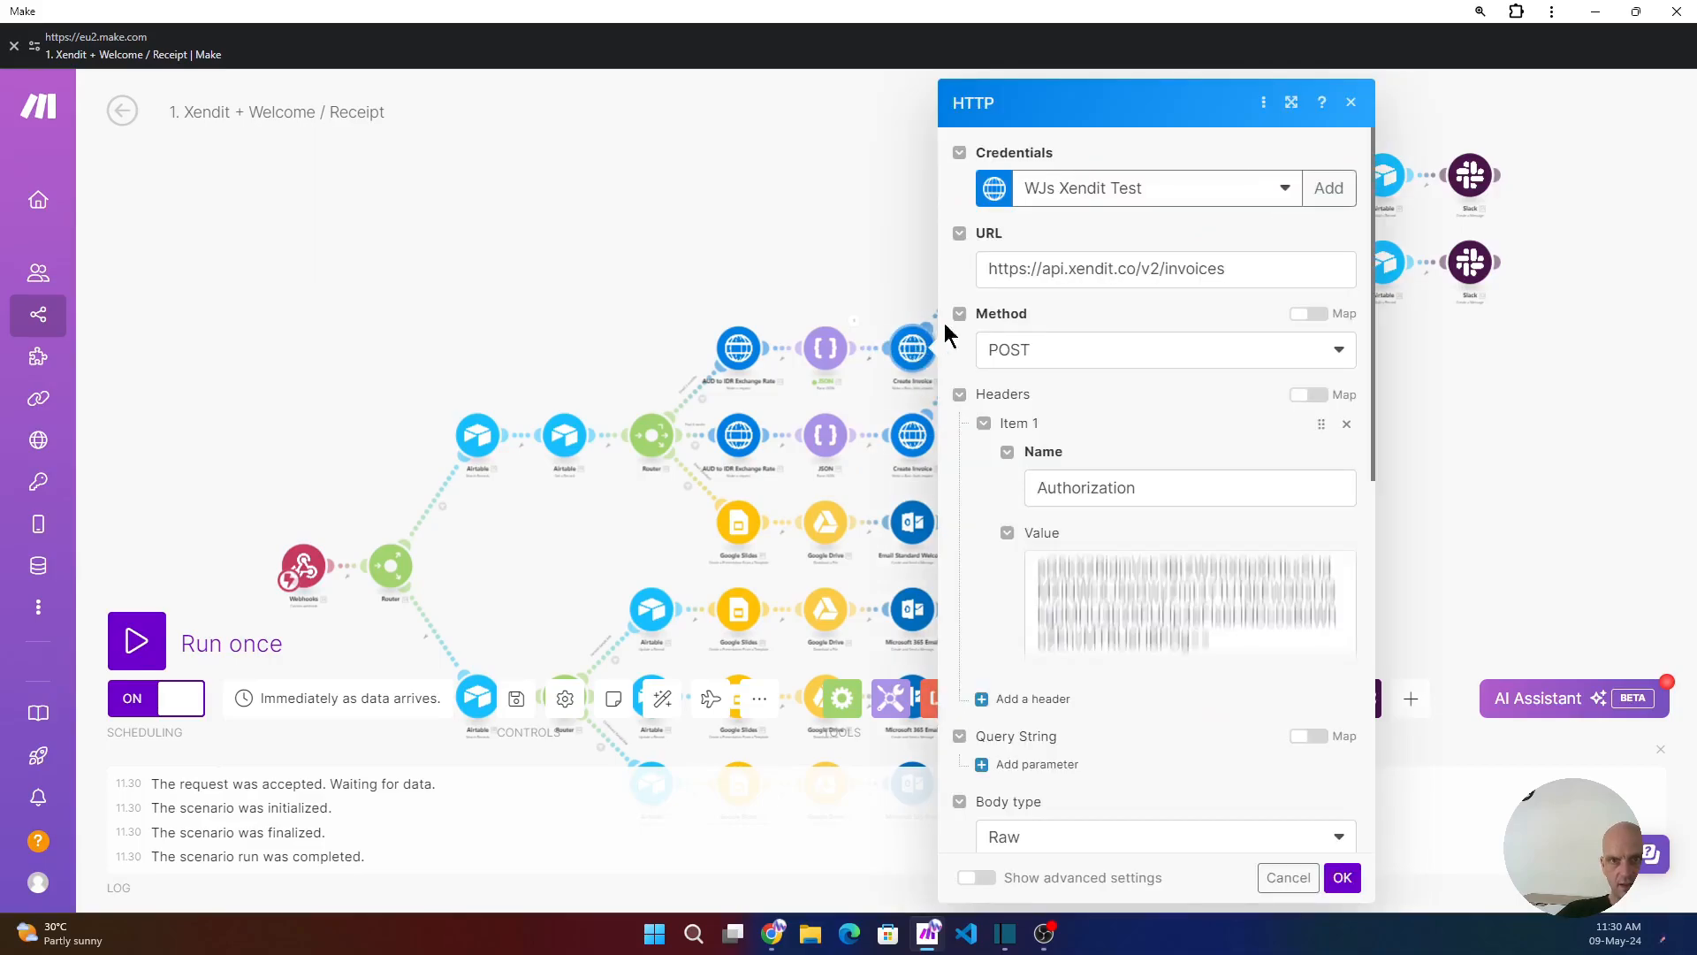
pyautogui.moveTo(1332, 652); pyautogui.dragTo(1034, 562)
pyautogui.click(1145, 411)
pyautogui.moveTo(1237, 268); pyautogui.dragTo(1081, 268)
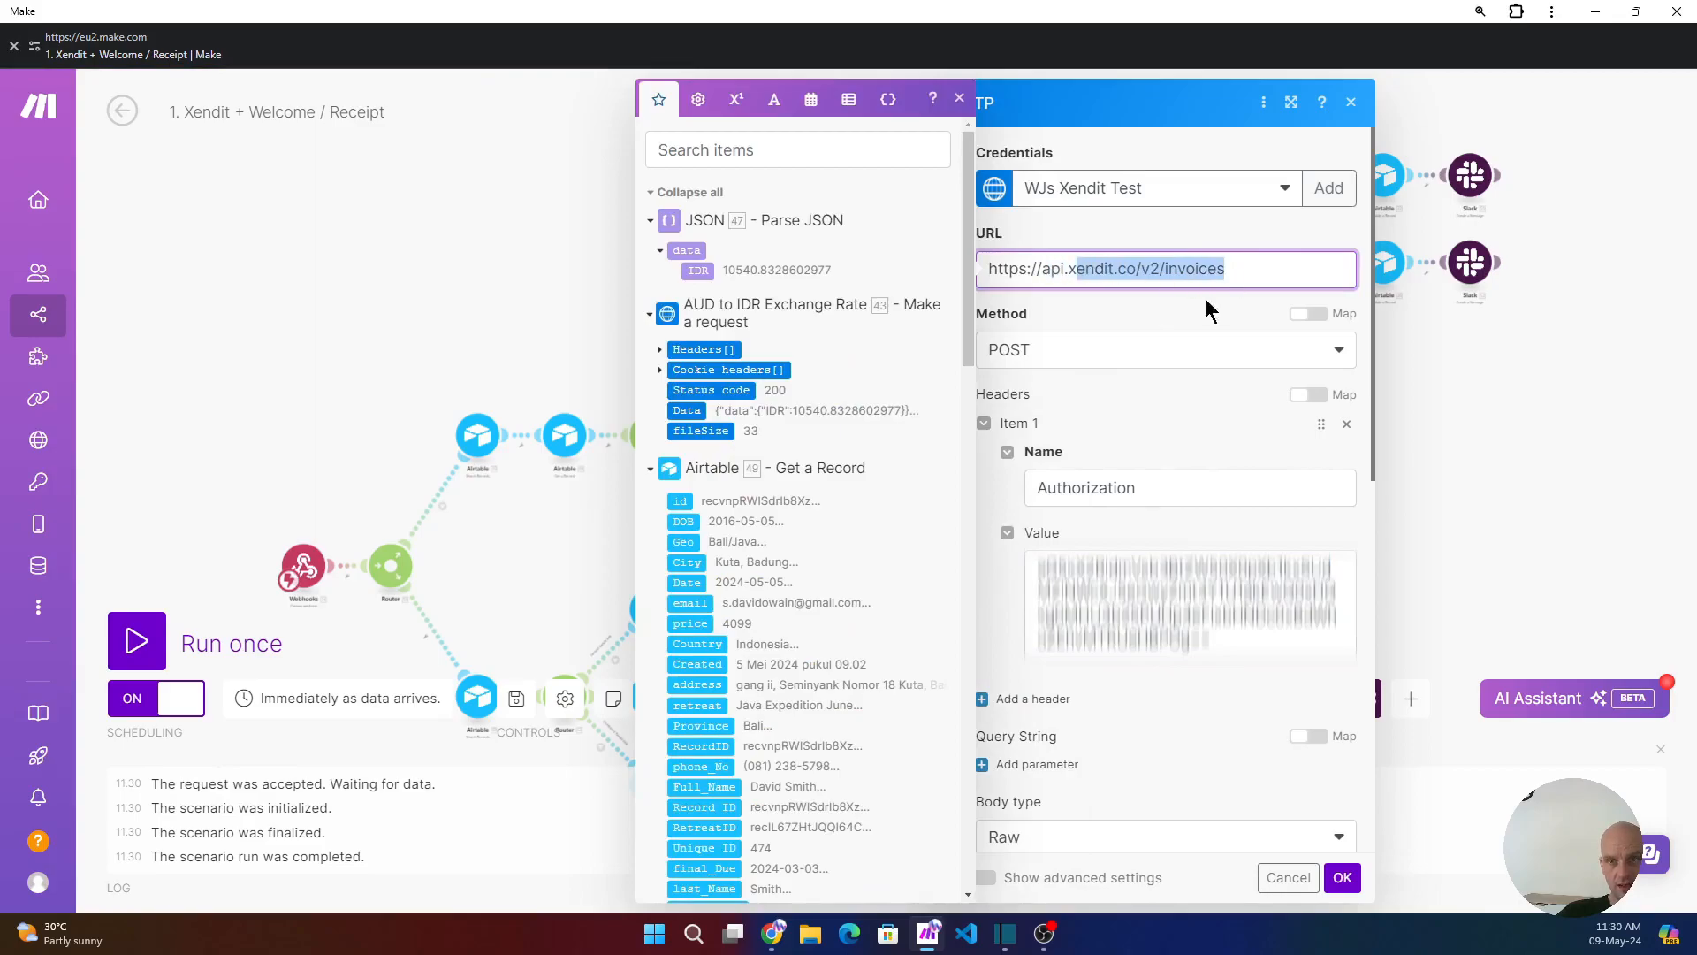
# - Switch to Chrome, bring up the Xendit API Reference, and highlight the create-invoice path in the page address
pyautogui.click(772, 942)
pyautogui.click(341, 26)
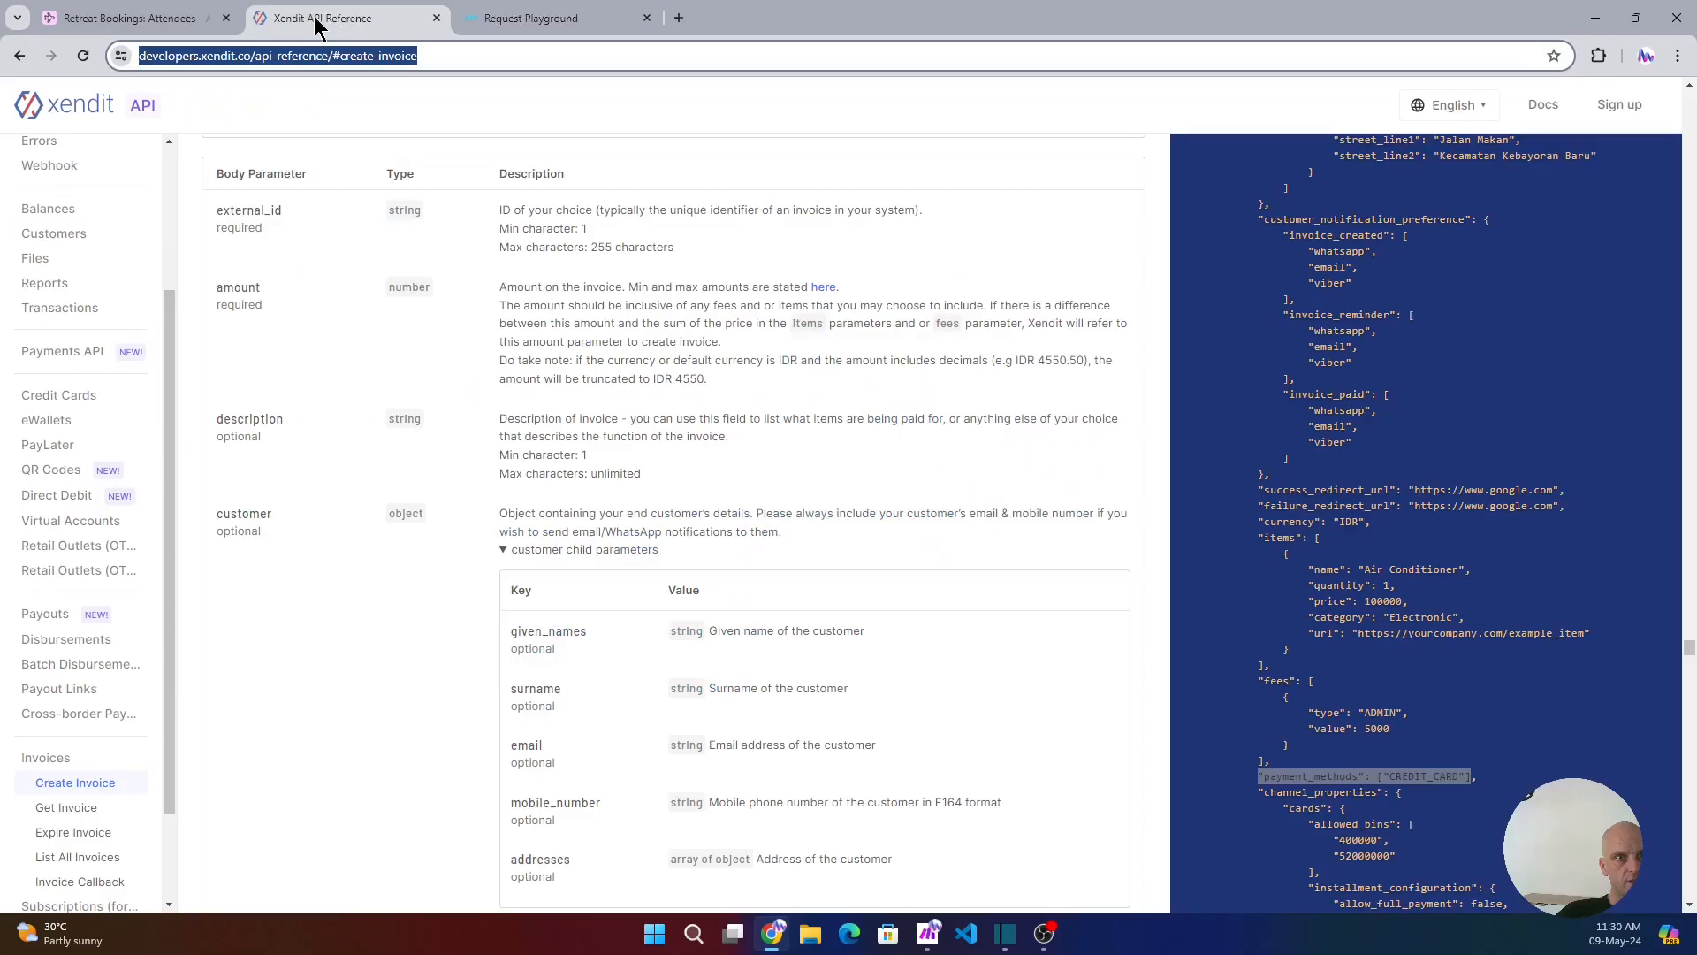
pyautogui.click(477, 56)
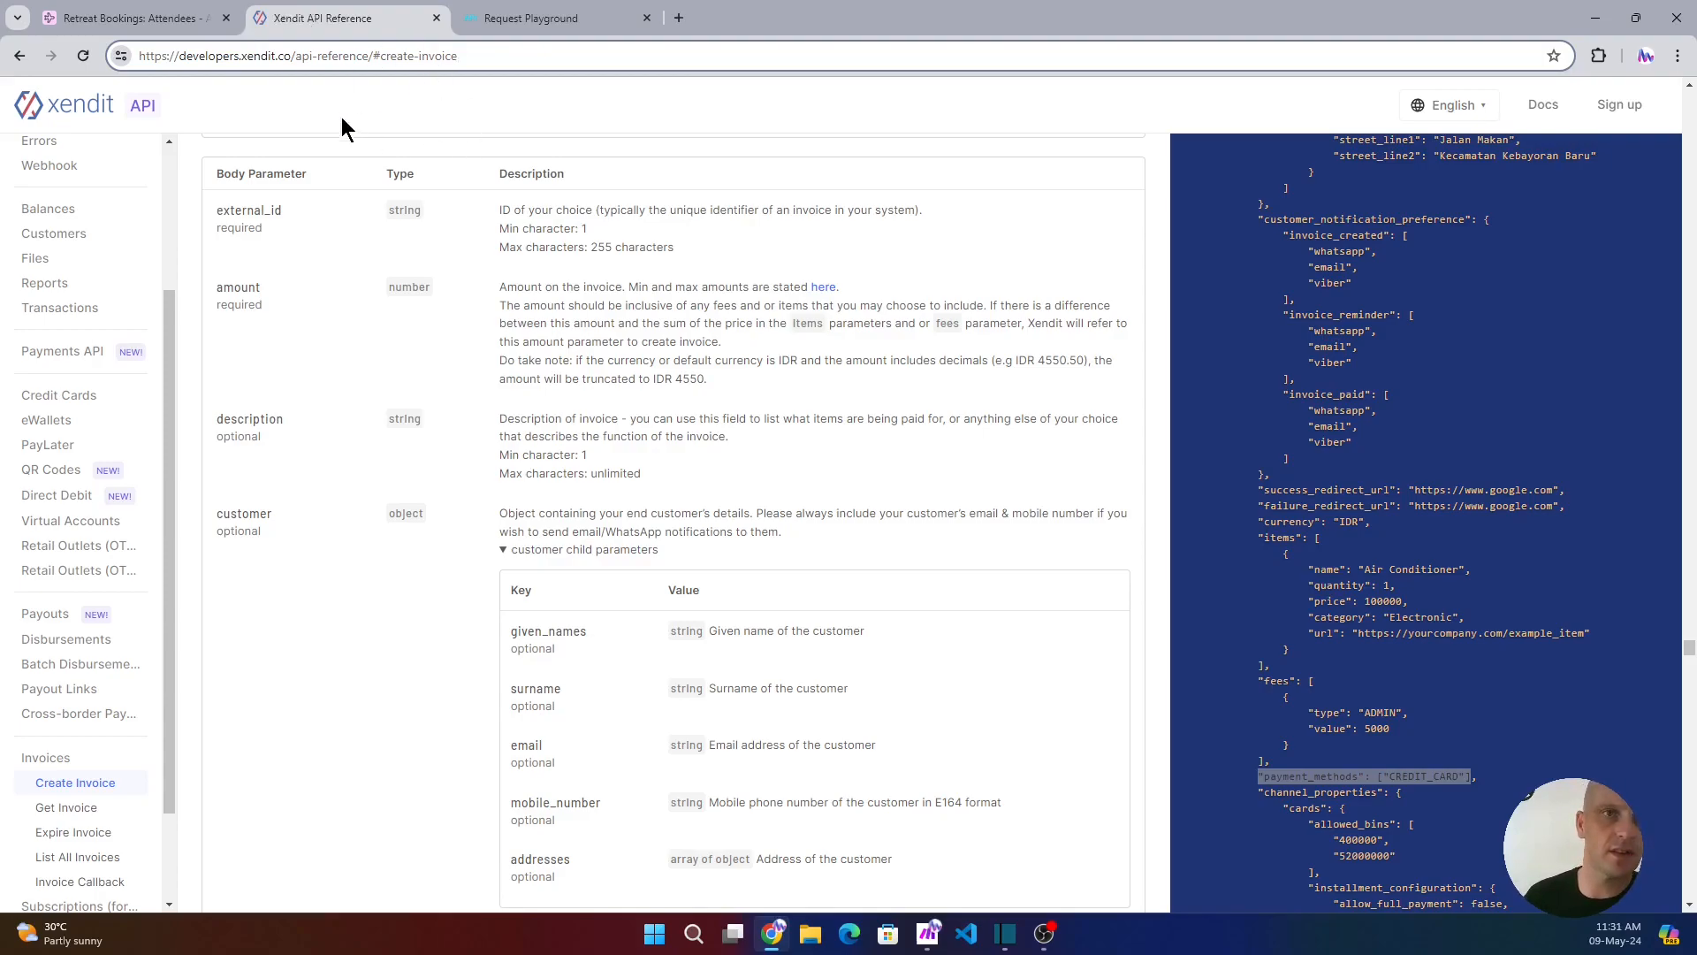
pyautogui.moveTo(302, 57); pyautogui.dragTo(498, 63)
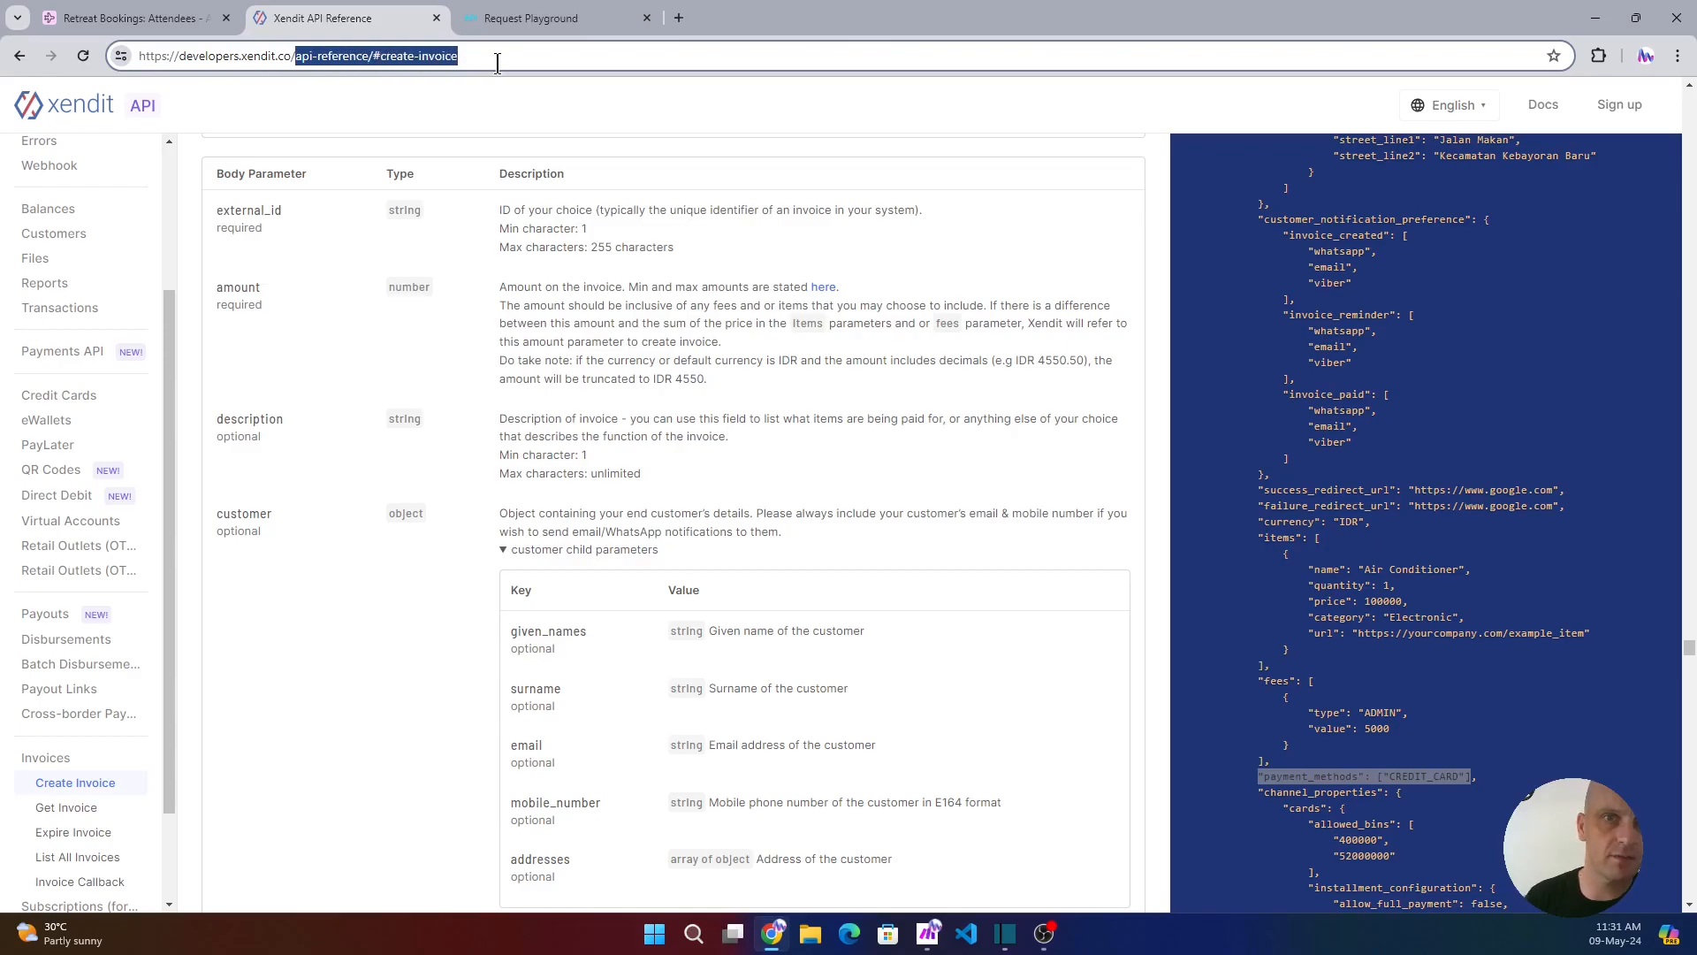
pyautogui.click(1561, 379)
pyautogui.scroll(4, 1561, 391)
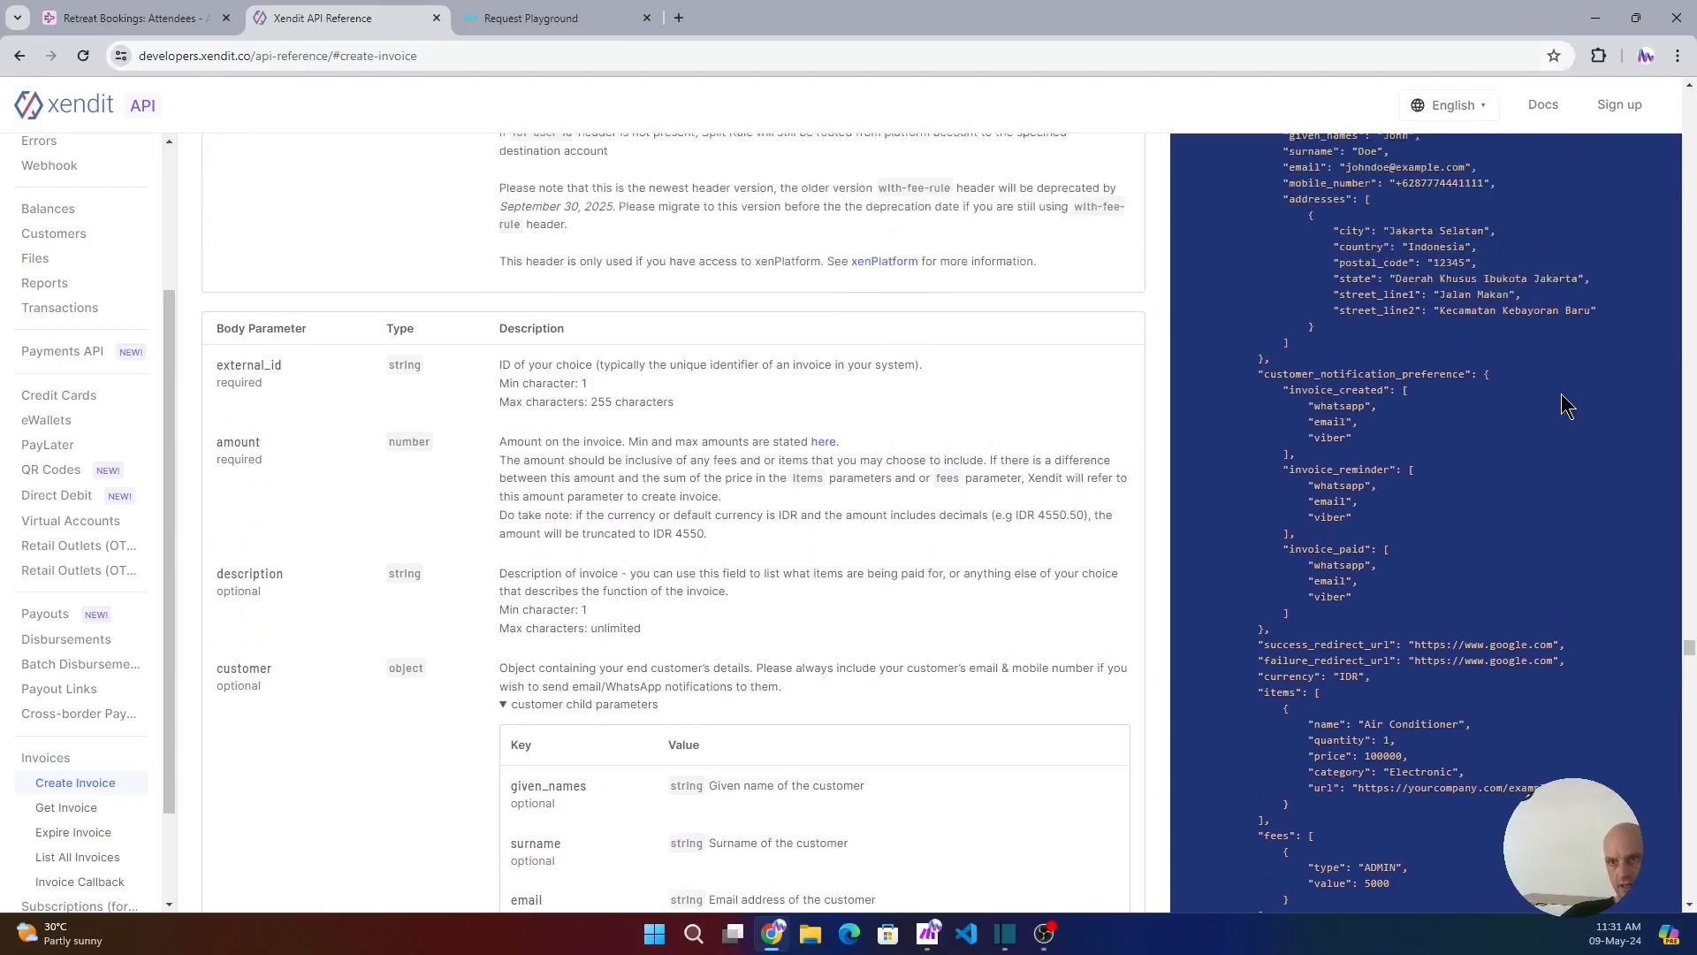
pyautogui.scroll(2, 1557, 443)
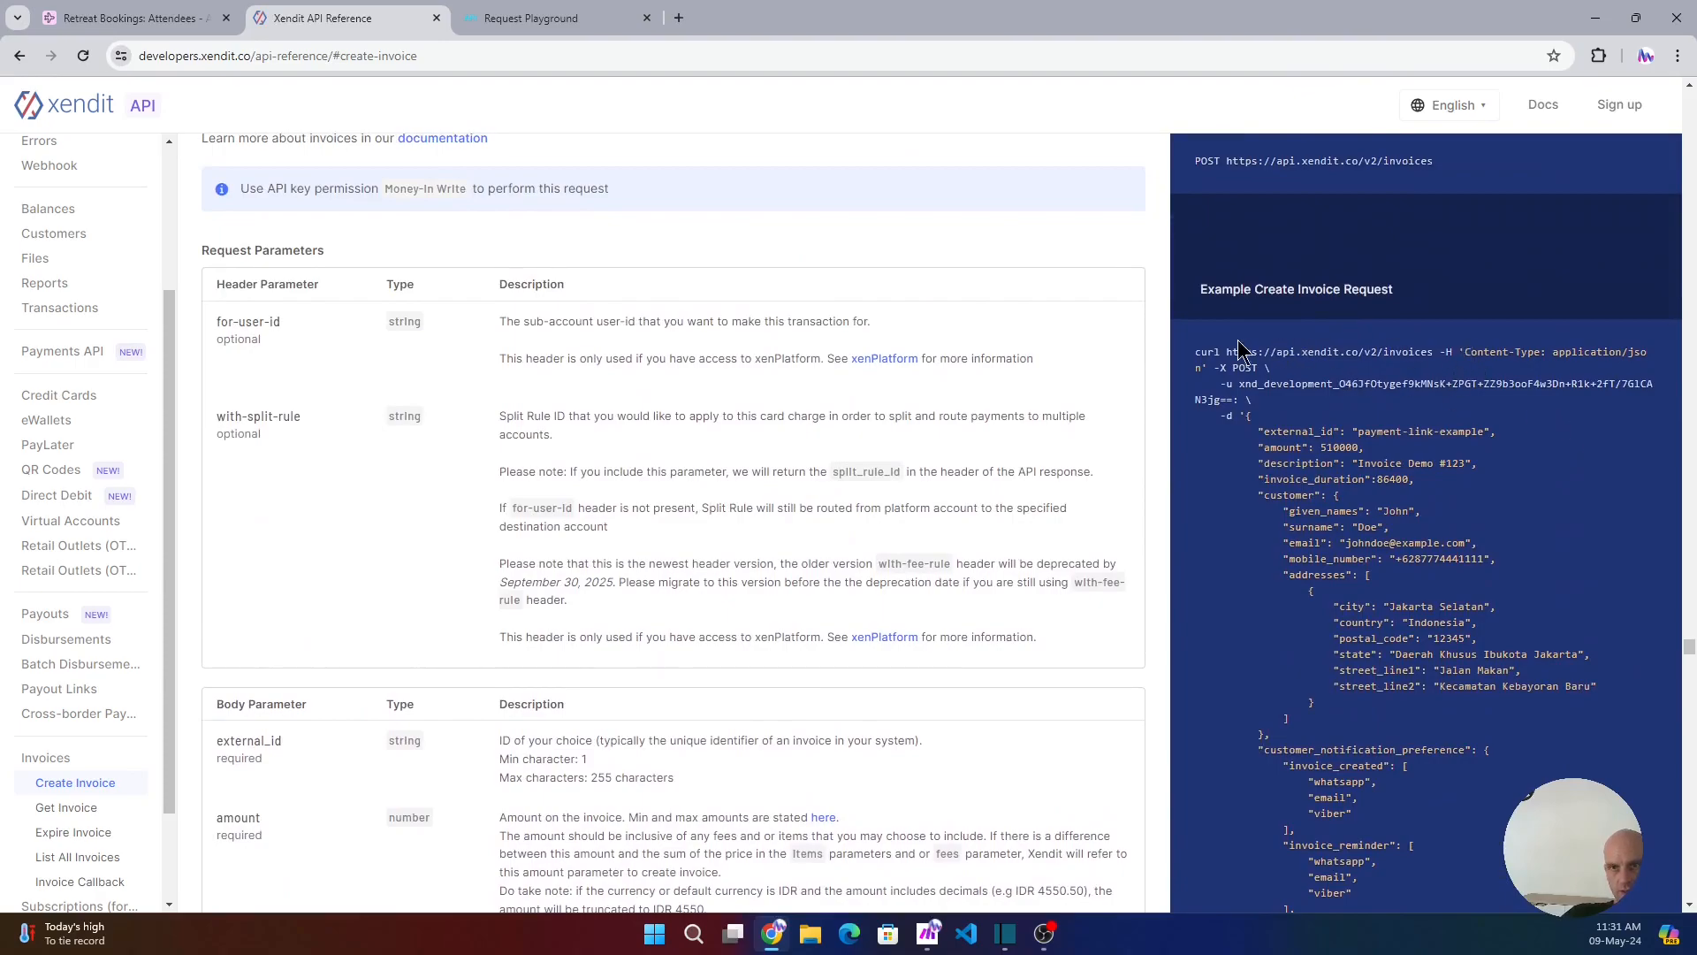
pyautogui.moveTo(1227, 351); pyautogui.dragTo(1441, 354)
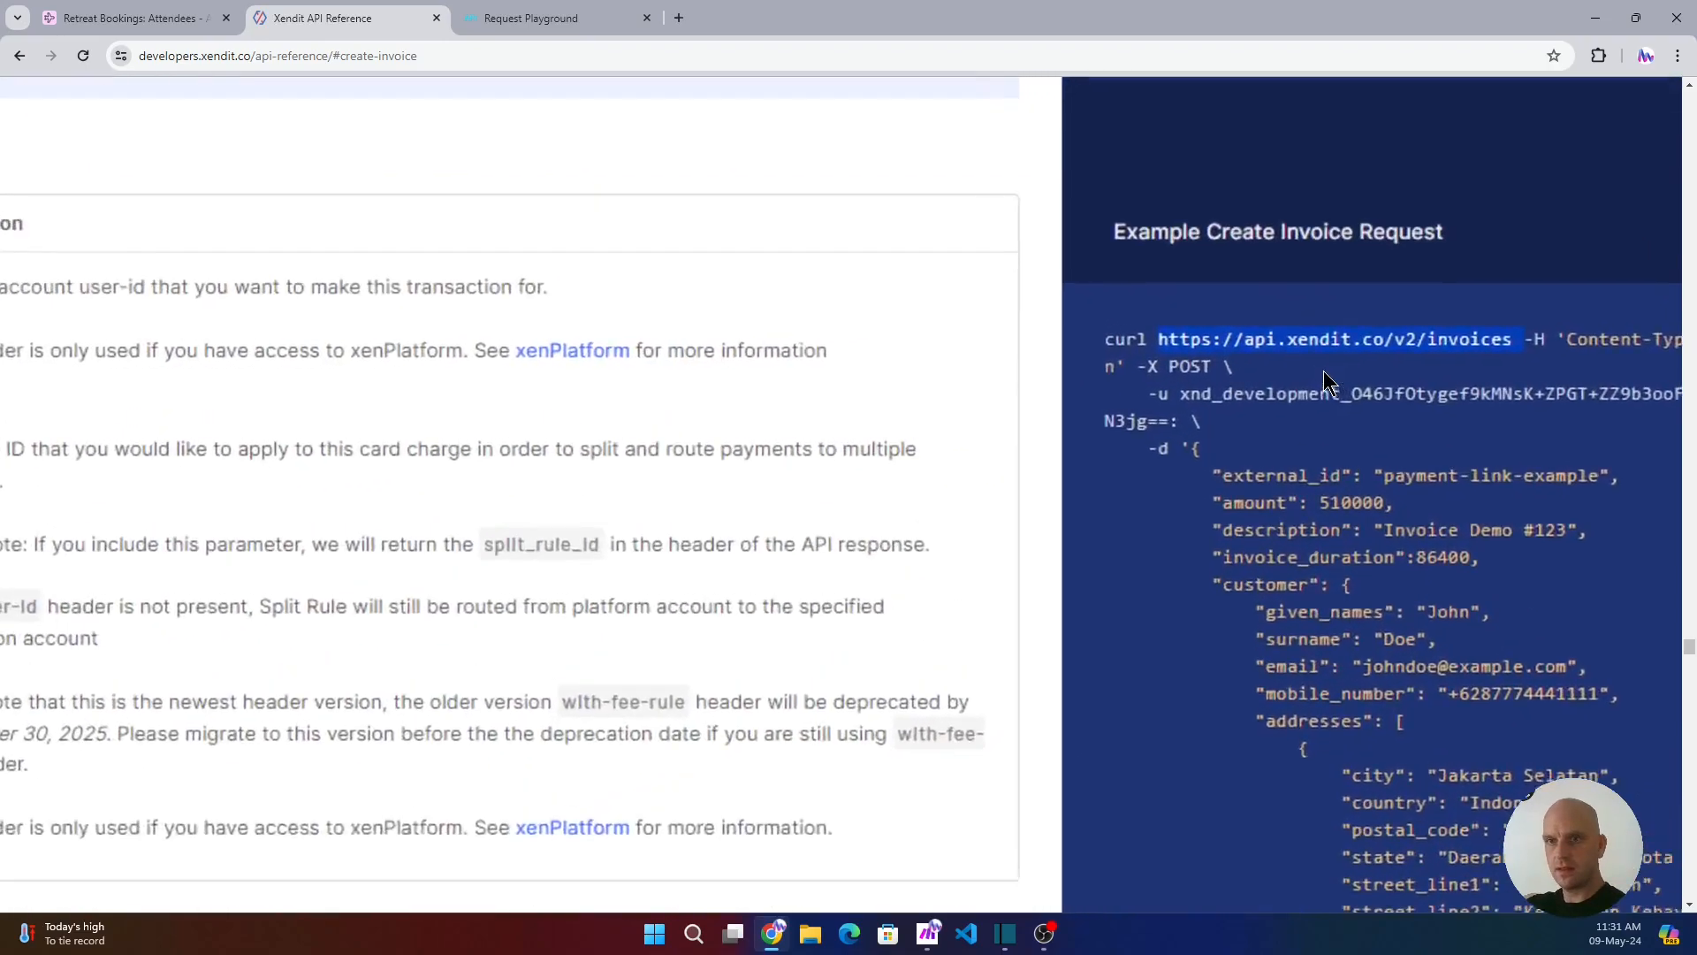
pyautogui.scroll(3, 1324, 372)
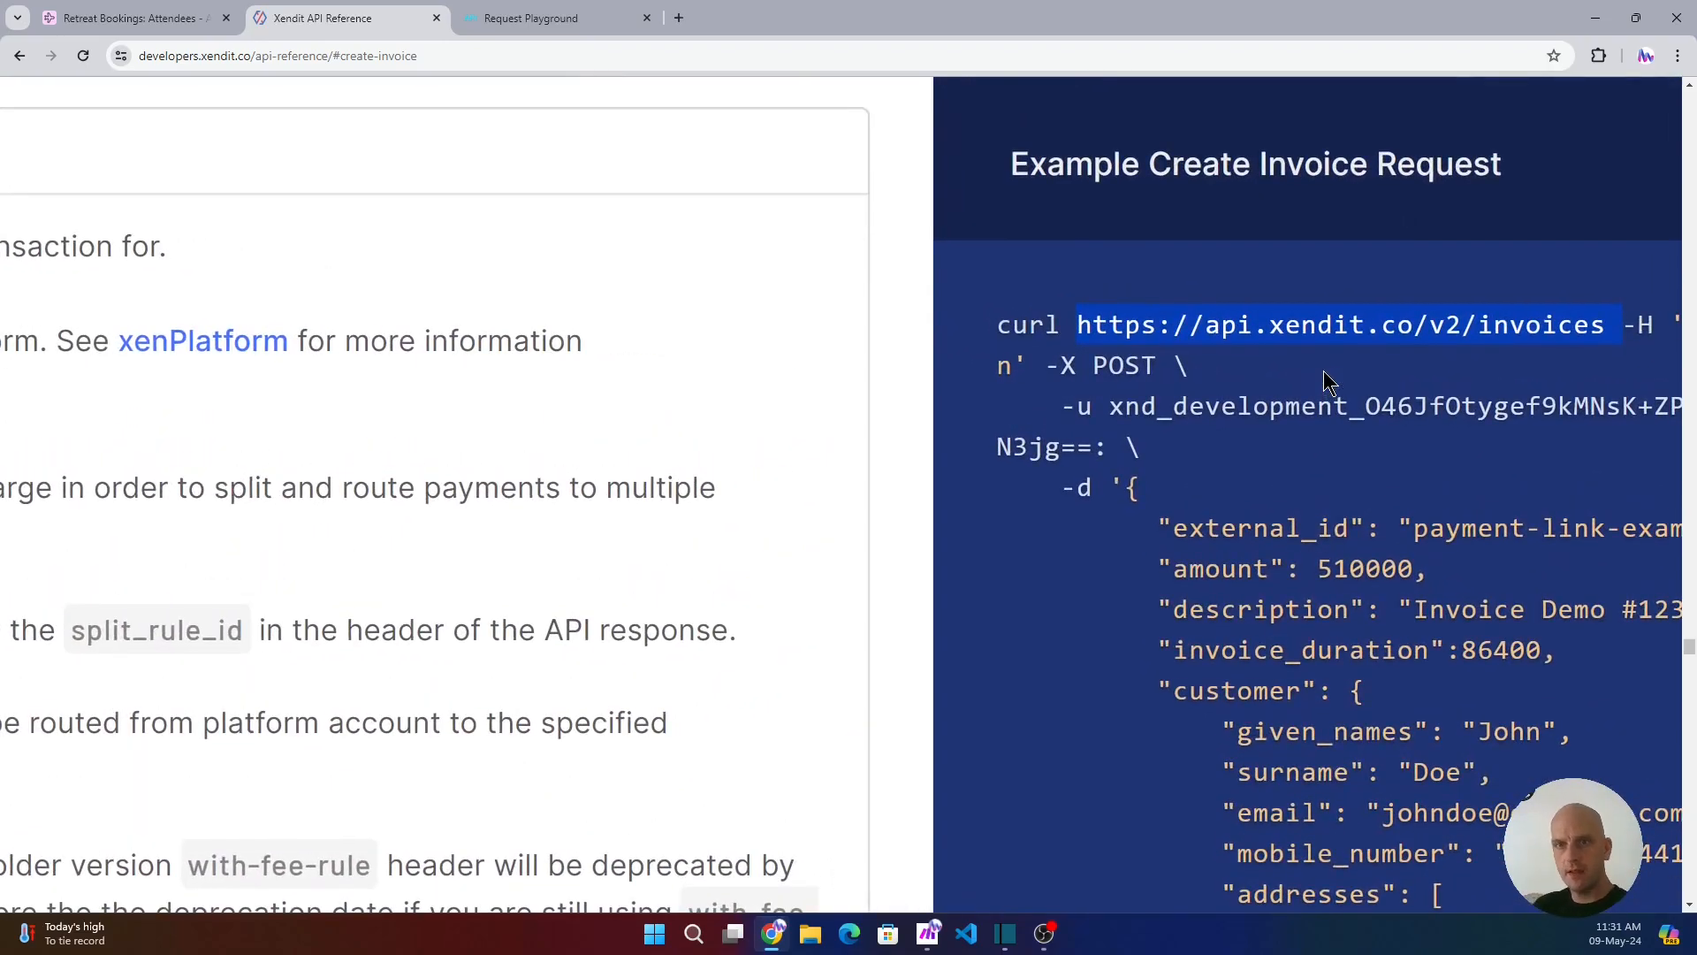
pyautogui.moveTo(1157, 560); pyautogui.dragTo(1007, 542)
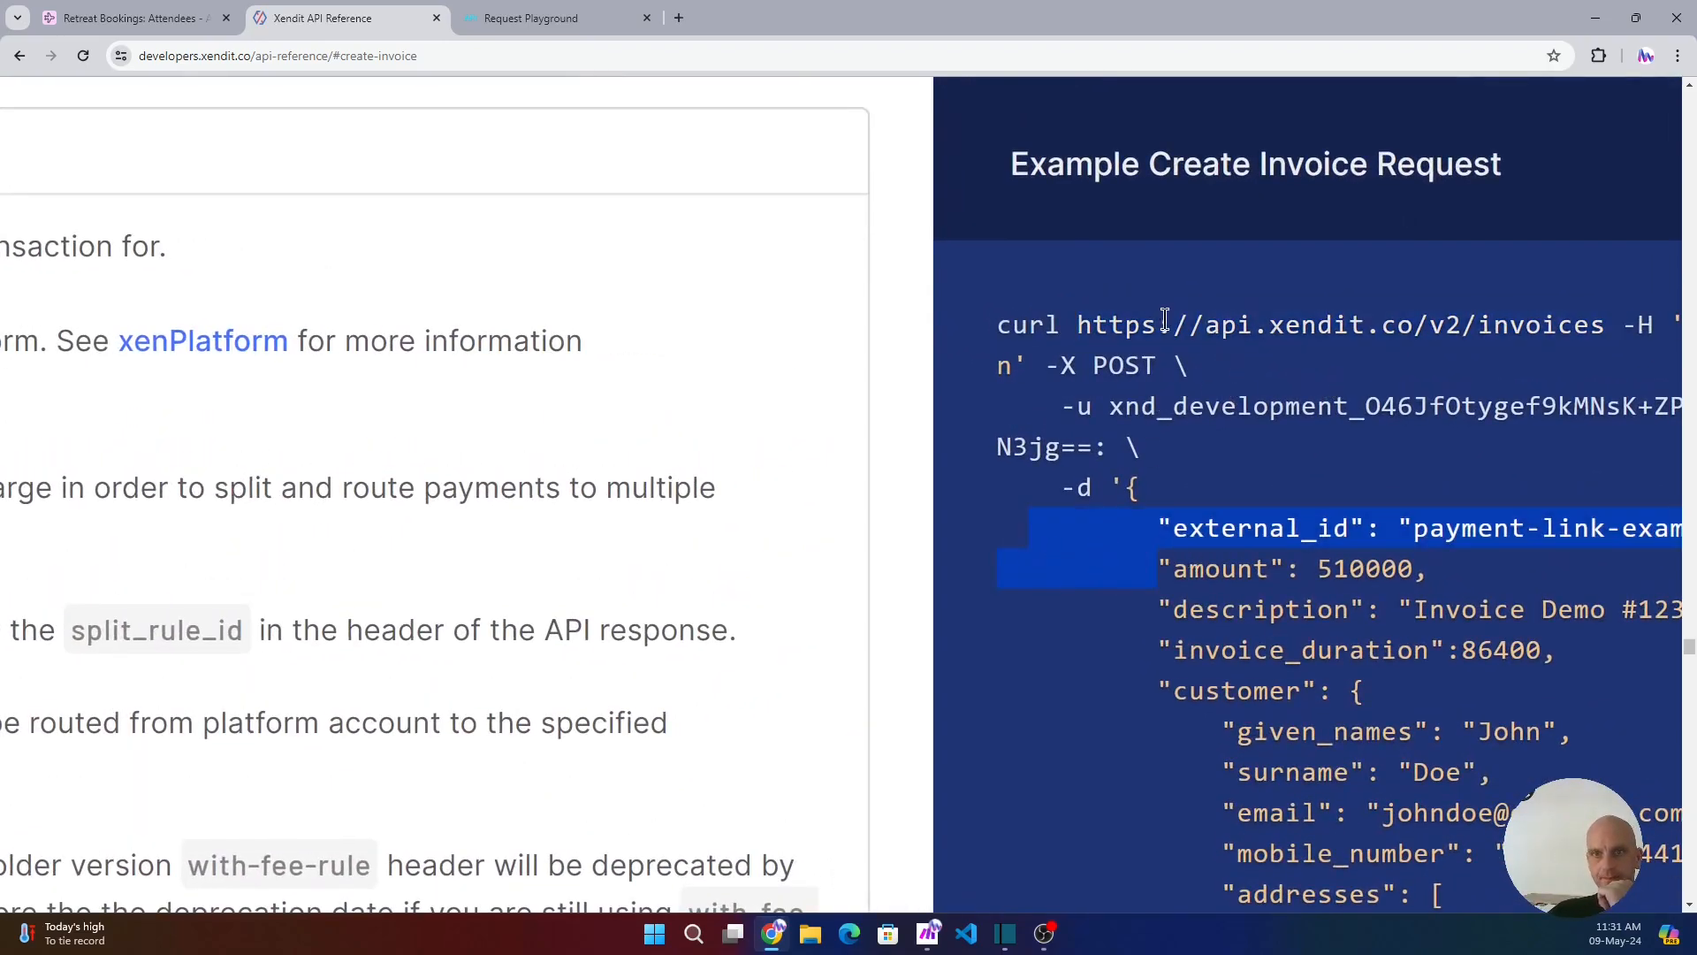
pyautogui.moveTo(1077, 327); pyautogui.dragTo(1611, 327)
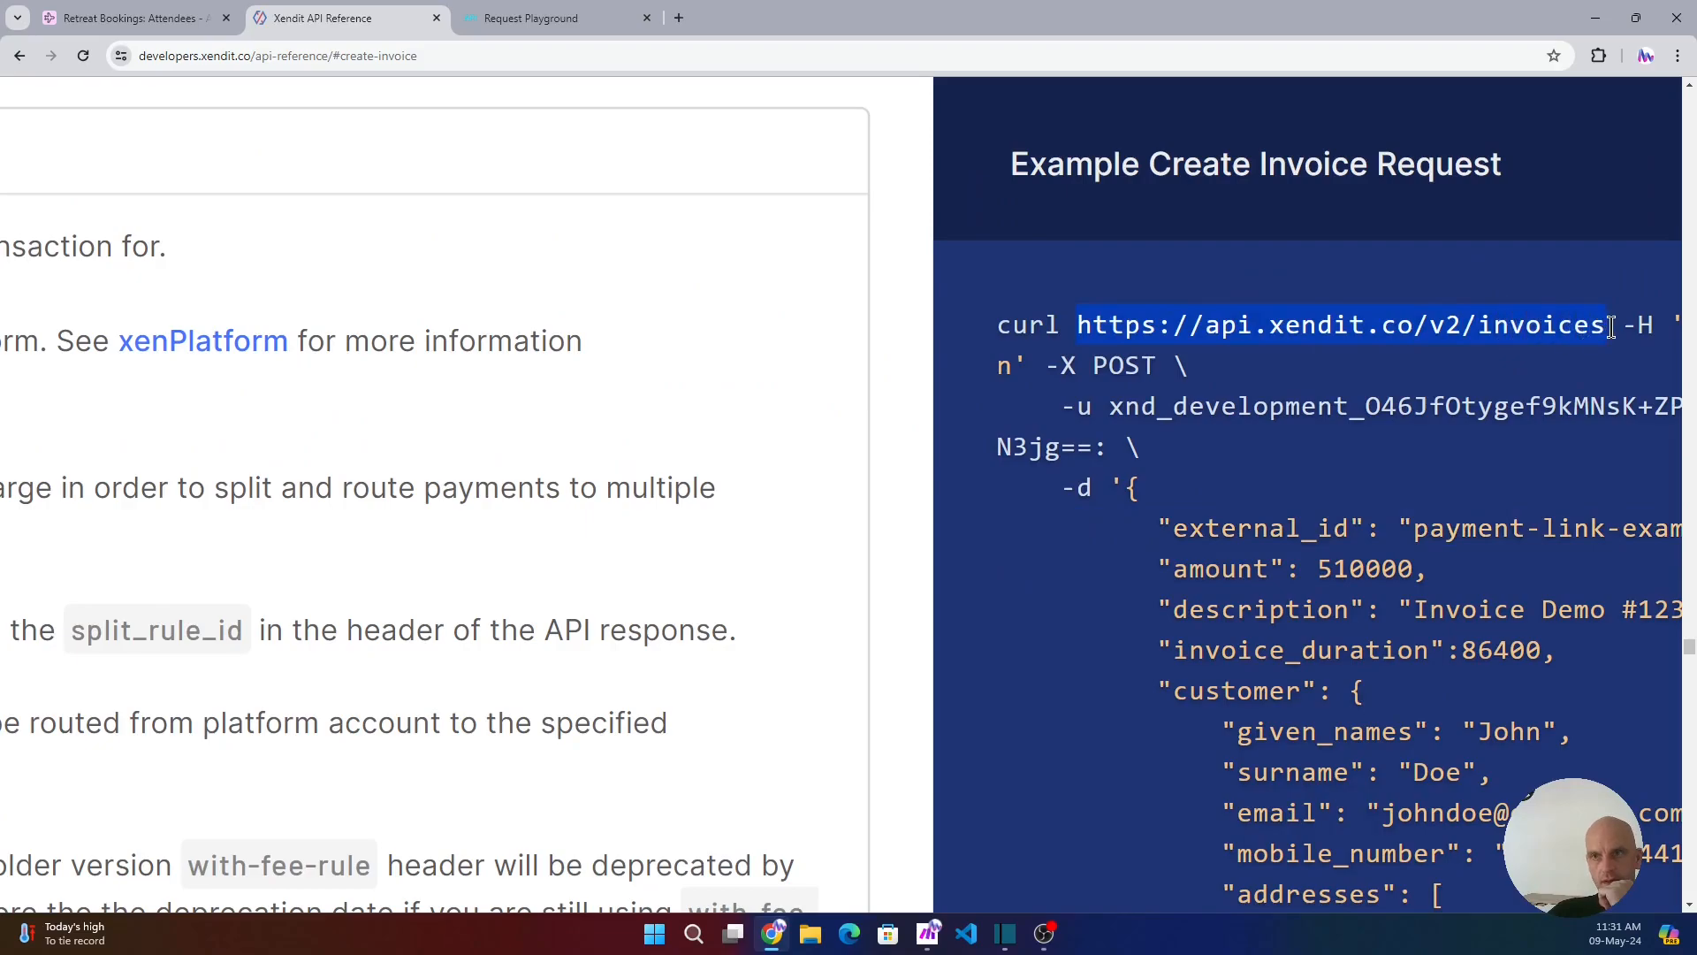
pyautogui.moveTo(1309, 480); pyautogui.dragTo(1252, 462)
pyautogui.click(1316, 385)
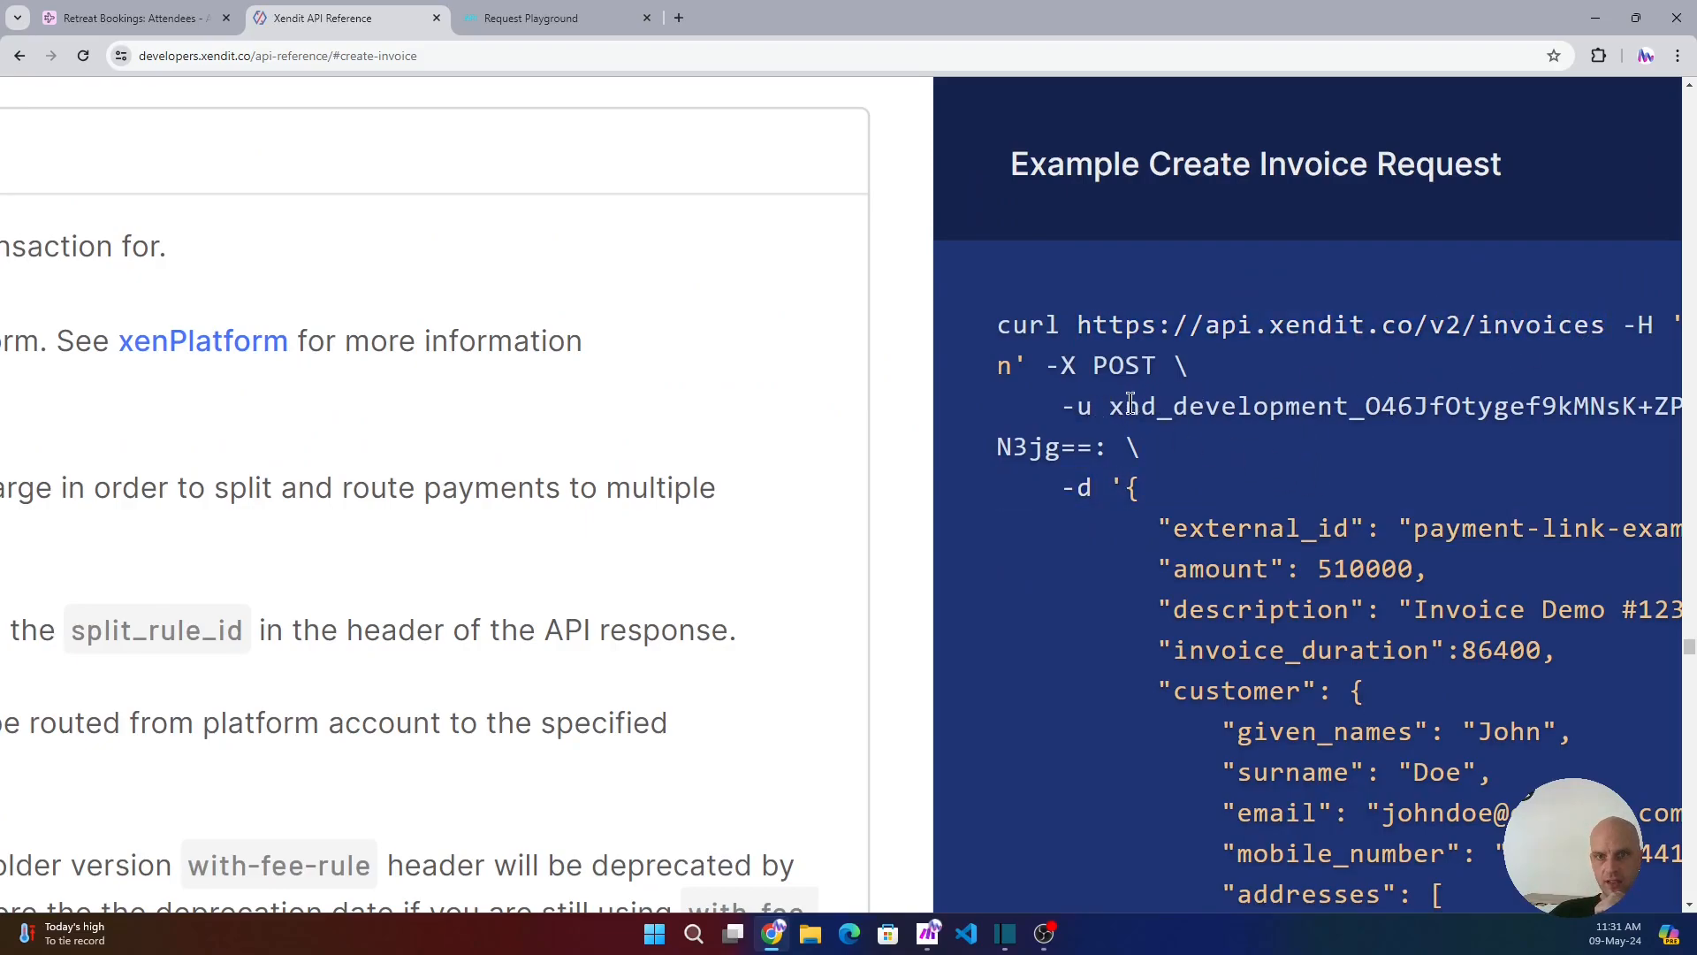
# - Highlight the API key passed to the -u option in the example request and examine the whole line
pyautogui.moveTo(1122, 419); pyautogui.dragTo(1129, 429)
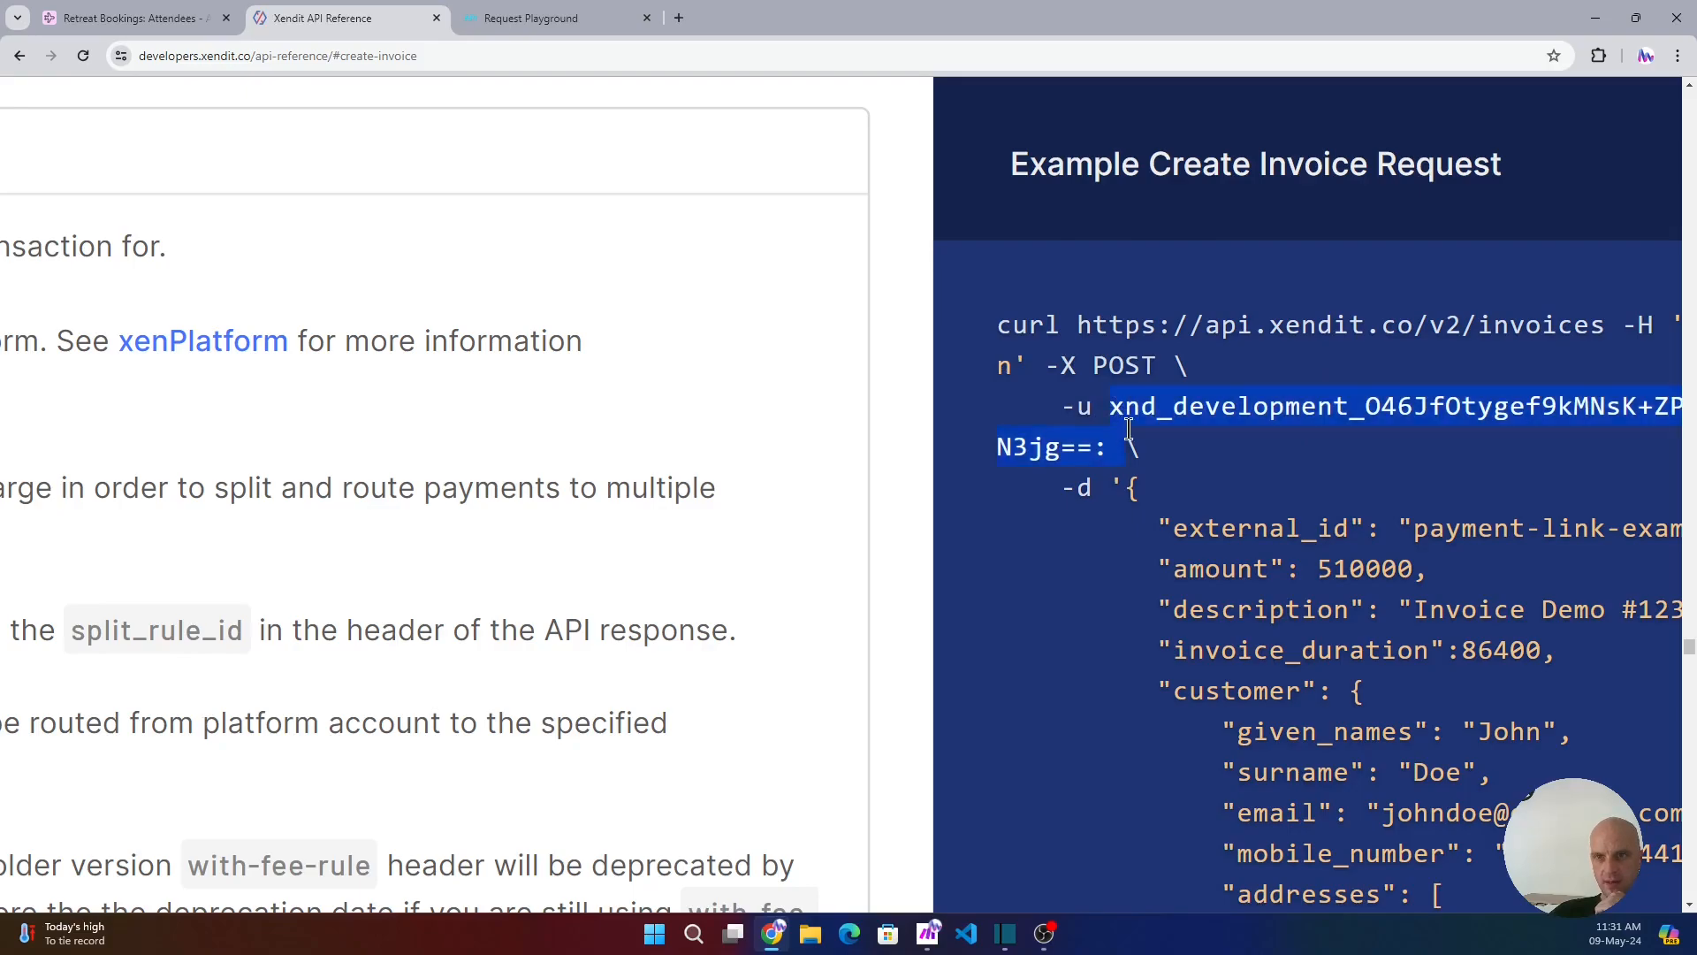
pyautogui.hscroll(5, 1284, 845)
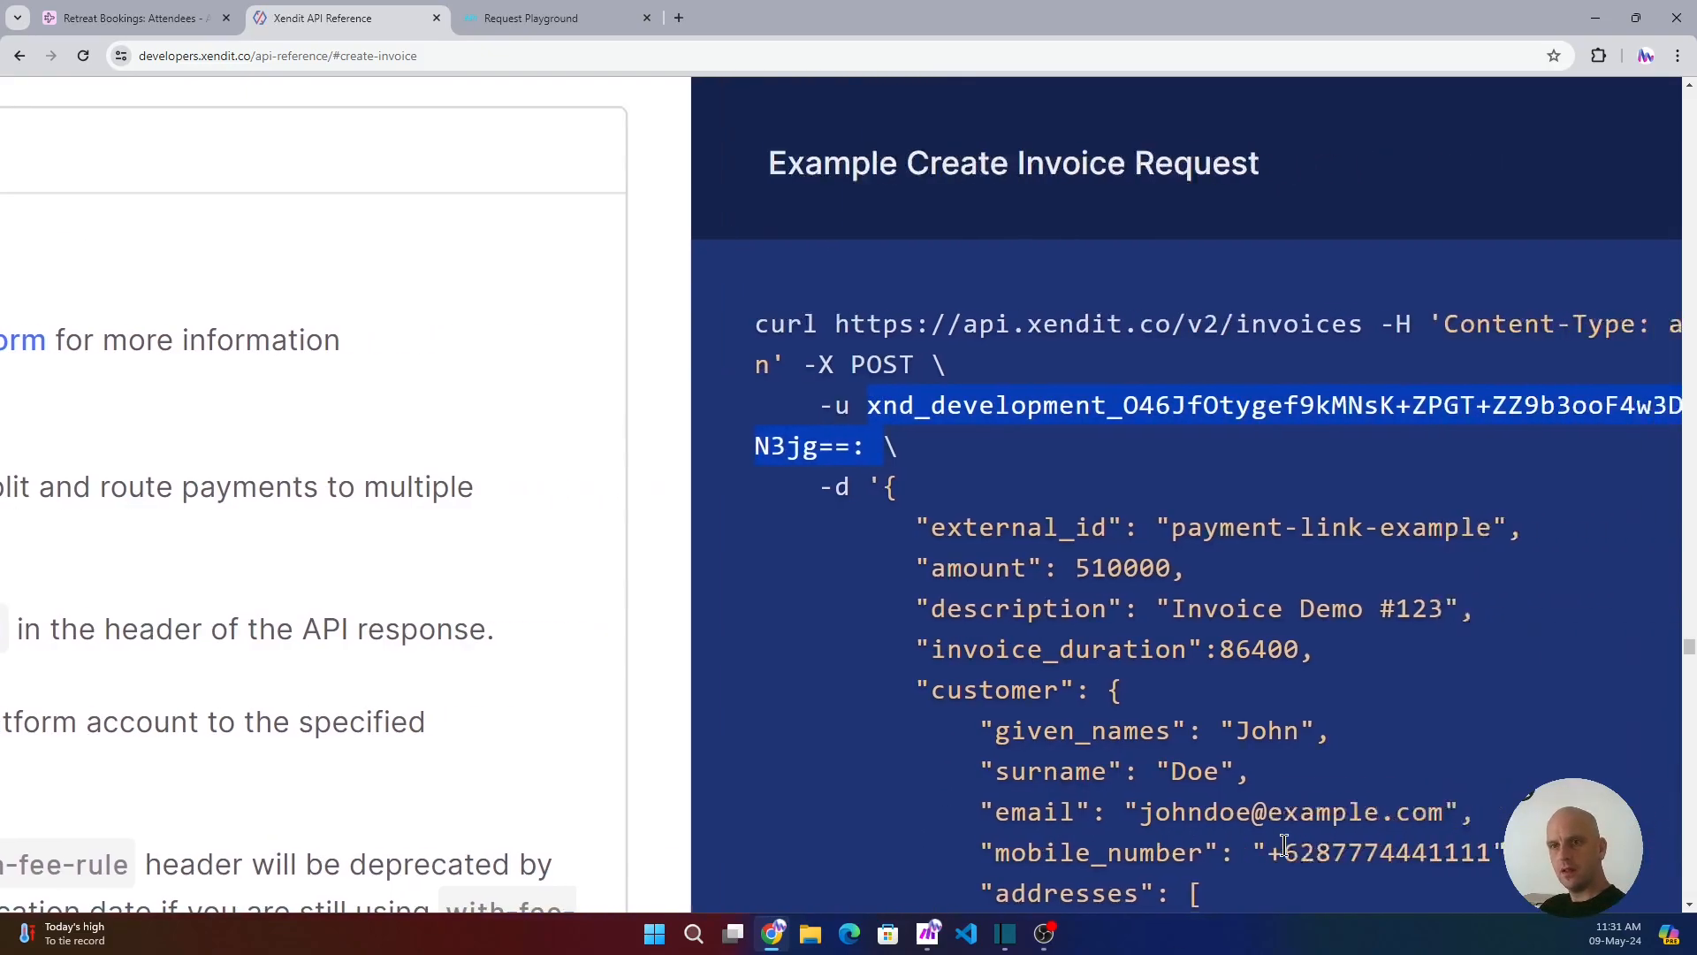
pyautogui.hscroll(3, 1284, 845)
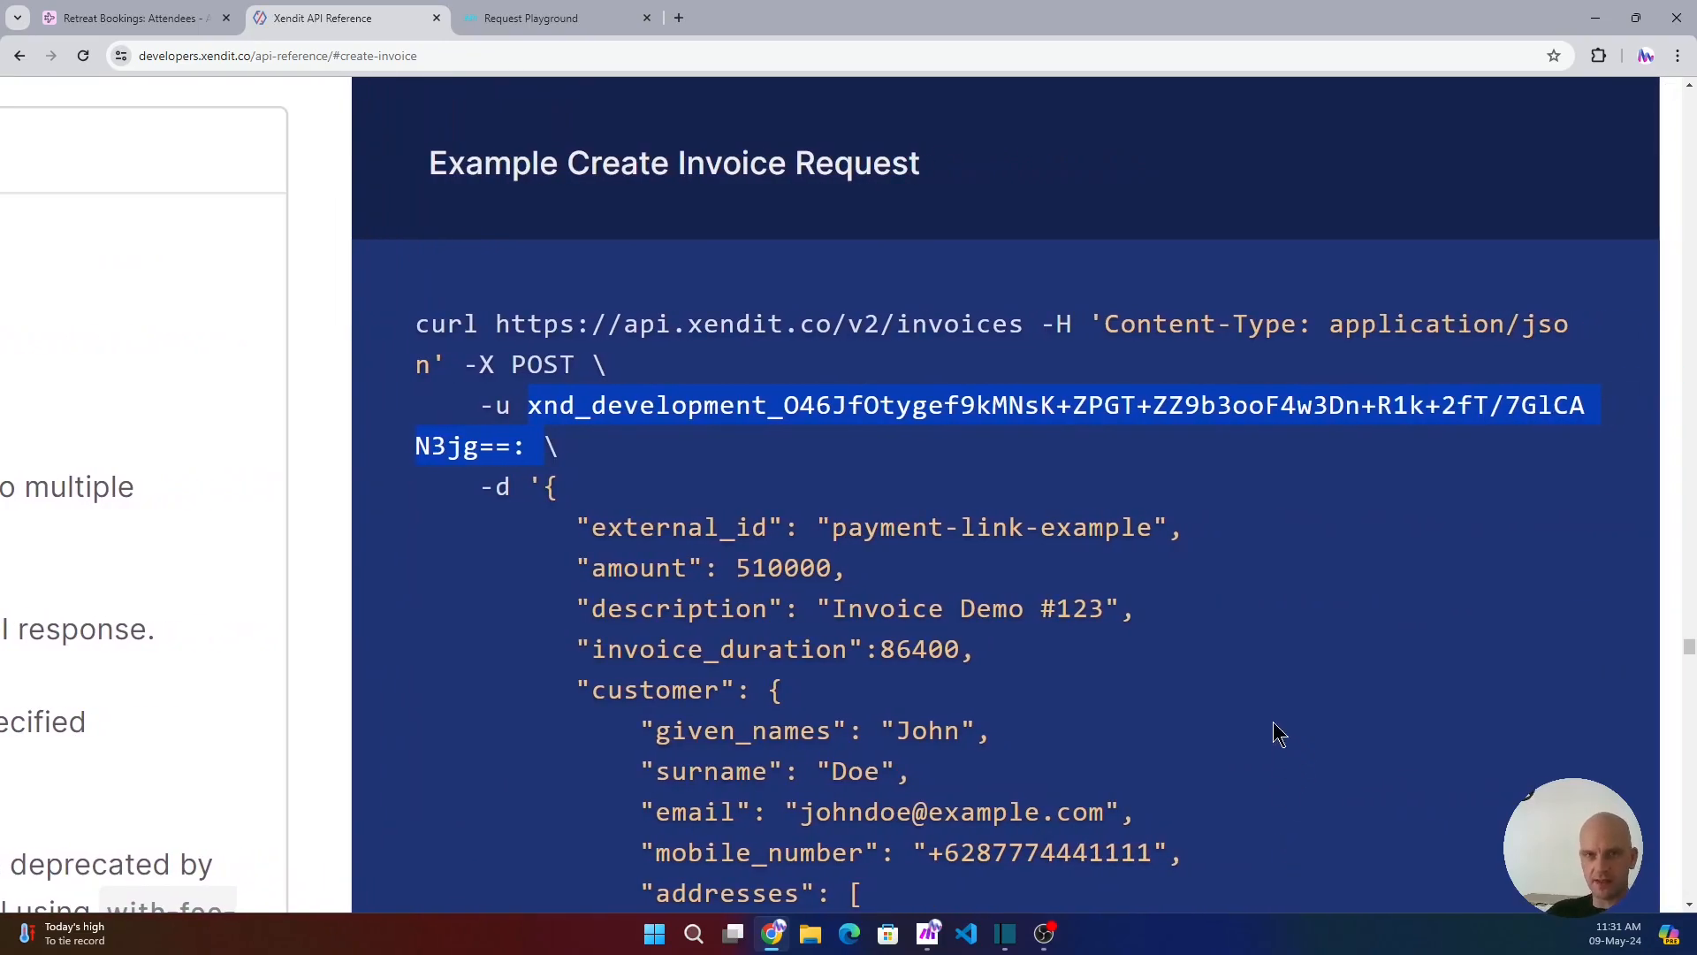
pyautogui.click(1398, 564)
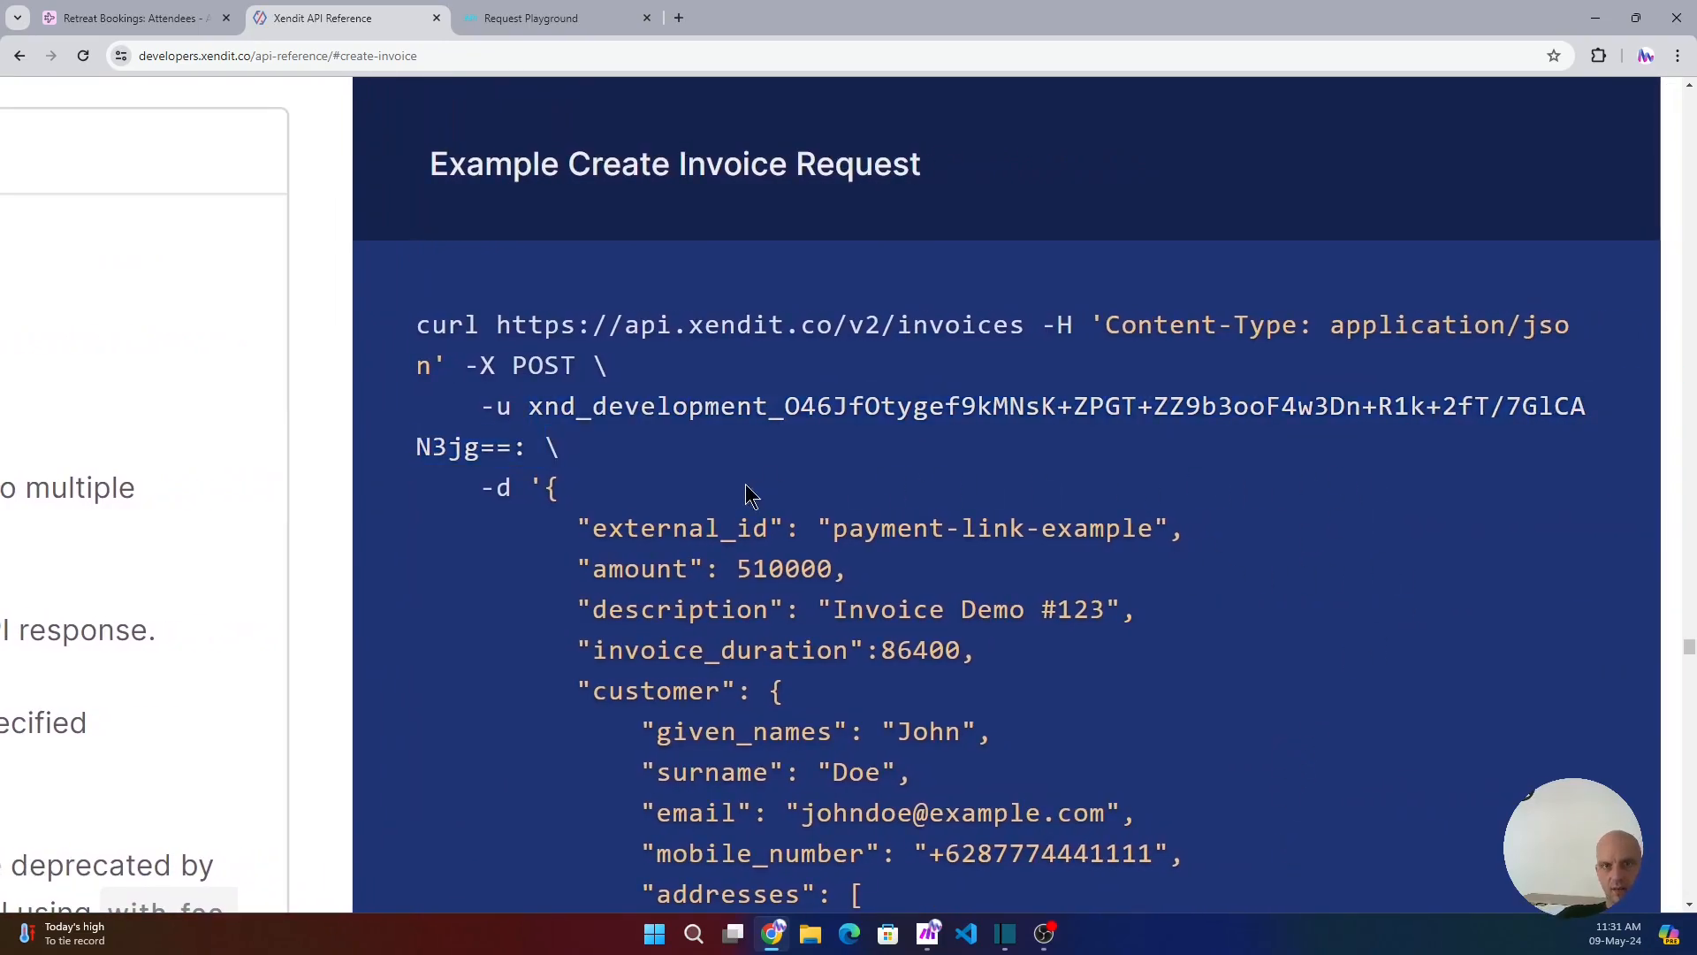
# - Skim the JSON body after the -d option in the example request and return to its beginning
pyautogui.moveTo(541, 487); pyautogui.dragTo(906, 579)
pyautogui.scroll(-1, 862, 584)
pyautogui.scroll(-5, 876, 561)
pyautogui.scroll(-3, 906, 574)
pyautogui.scroll(6, 910, 574)
pyautogui.click(1272, 400)
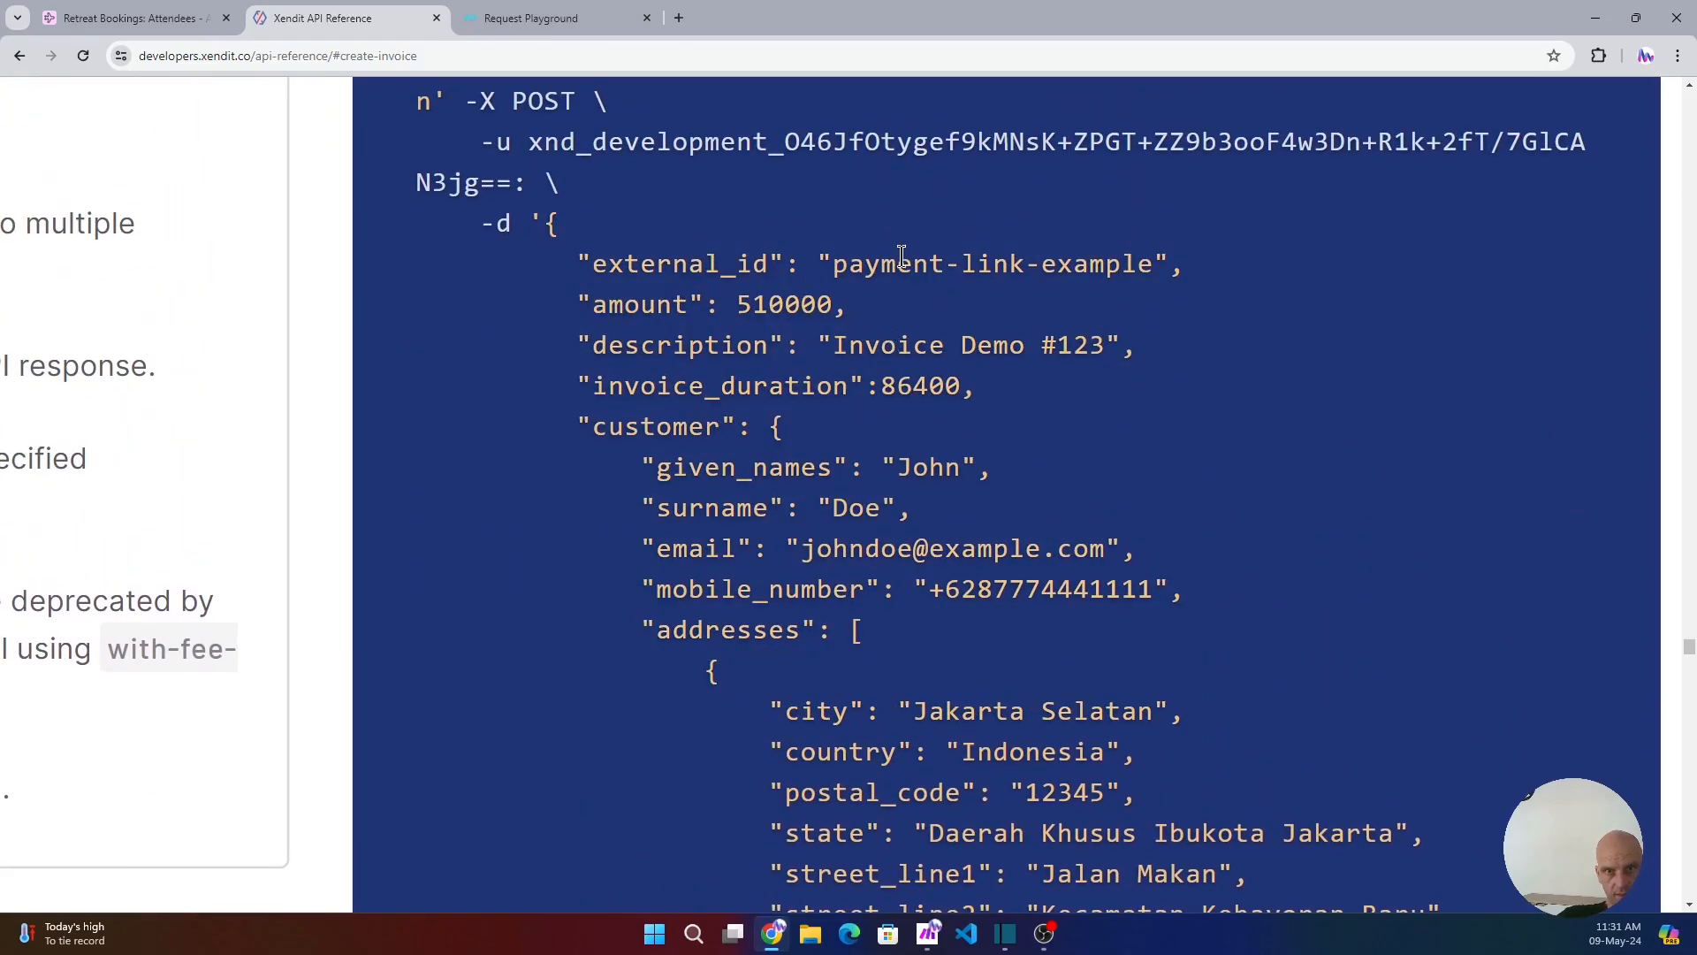
# - Highlight the example body's external_id, amount, description, invoice_duration and customer name values one after another
pyautogui.moveTo(832, 264); pyautogui.dragTo(1145, 265)
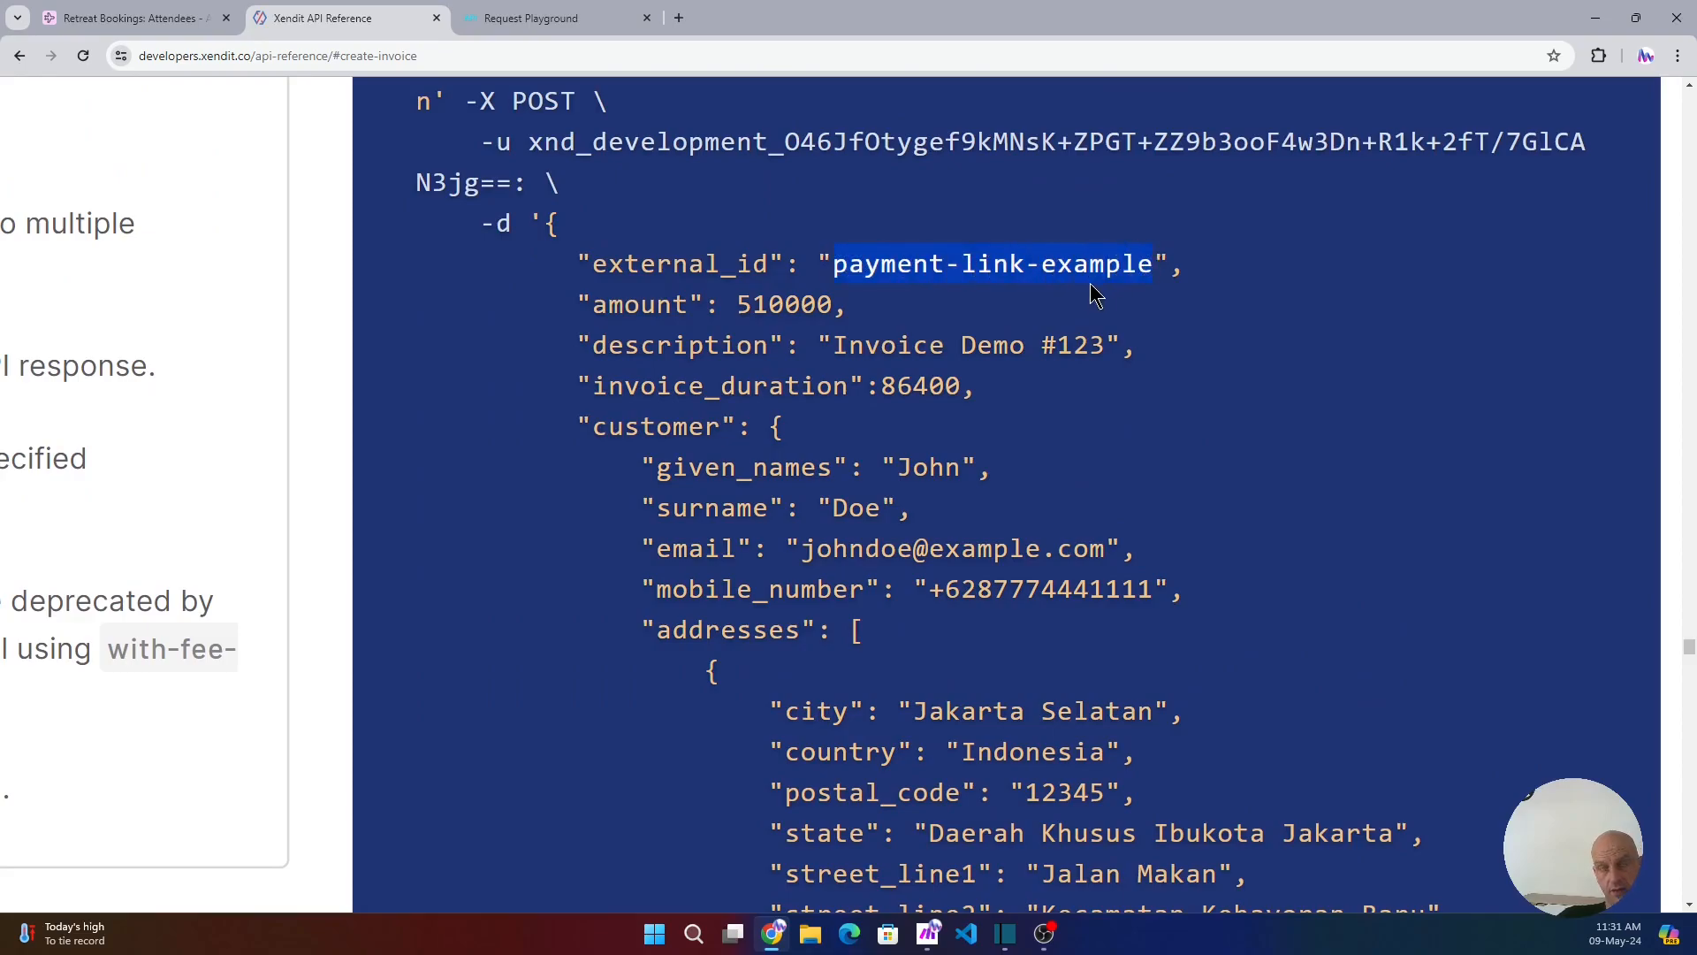
pyautogui.moveTo(738, 305); pyautogui.dragTo(1109, 352)
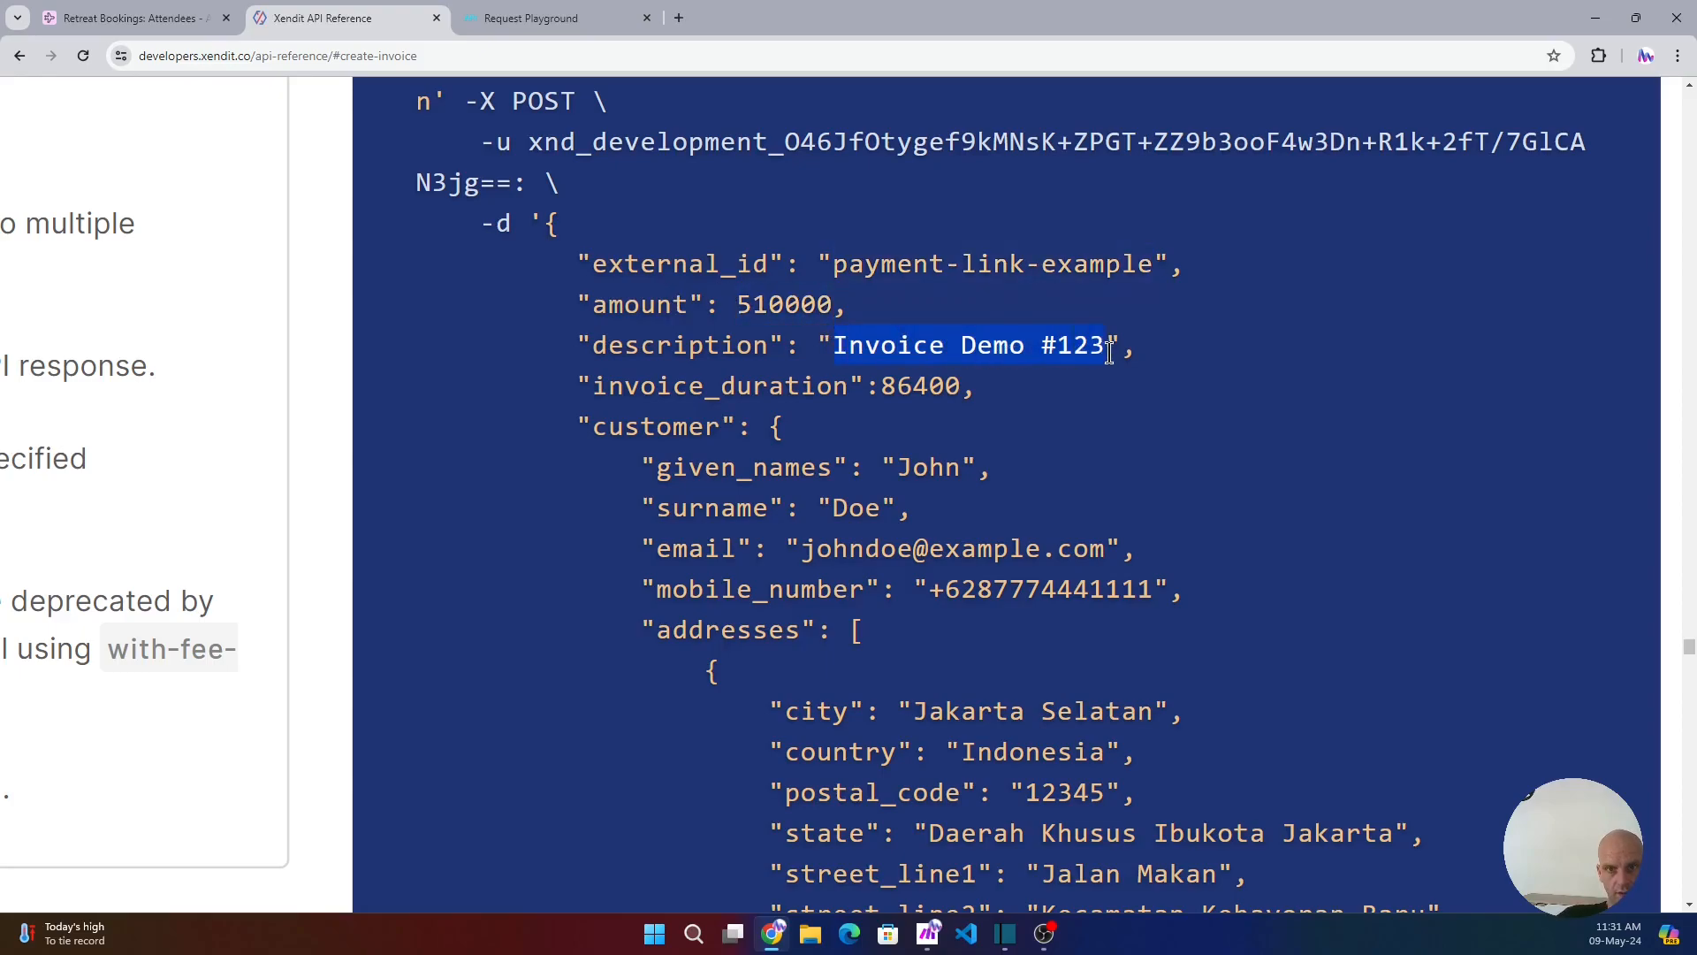
pyautogui.moveTo(875, 386); pyautogui.dragTo(966, 390)
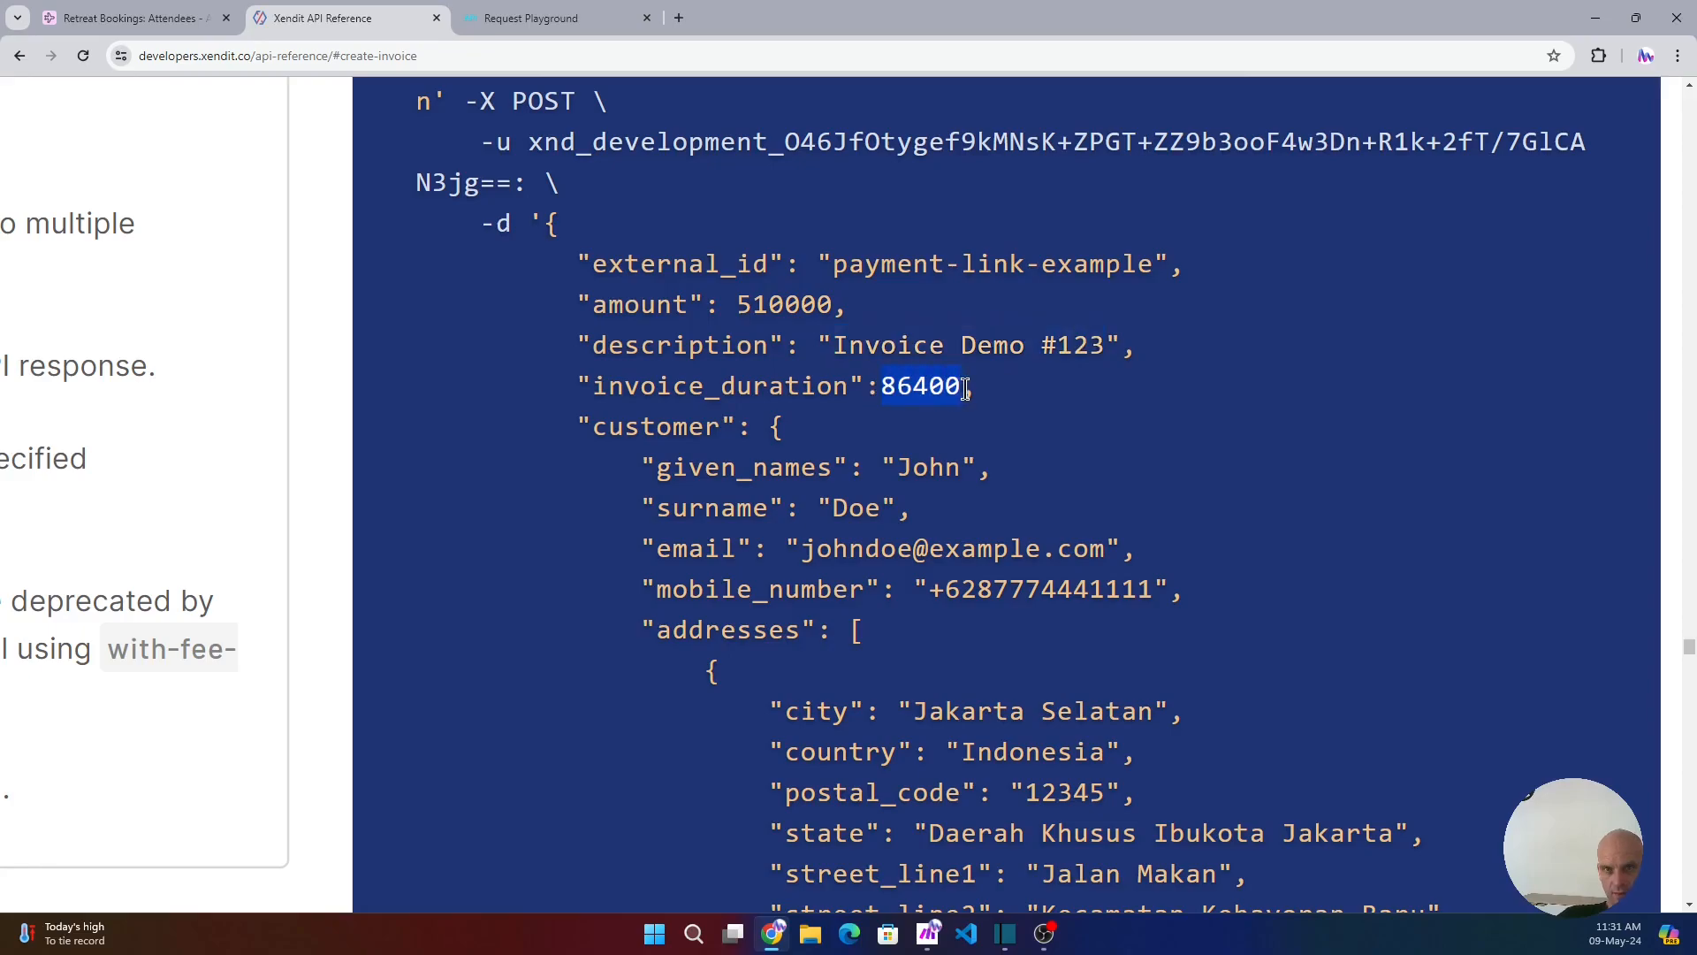
pyautogui.moveTo(627, 467); pyautogui.dragTo(878, 506)
# - Skim the customer and notification fields of the example request body and highlight its success_redirect_url key
pyautogui.scroll(-2, 825, 507)
pyautogui.scroll(1, 667, 518)
pyautogui.scroll(-5, 878, 481)
pyautogui.click(557, 557)
pyautogui.scroll(-1, 552, 555)
pyautogui.scroll(-6, 553, 557)
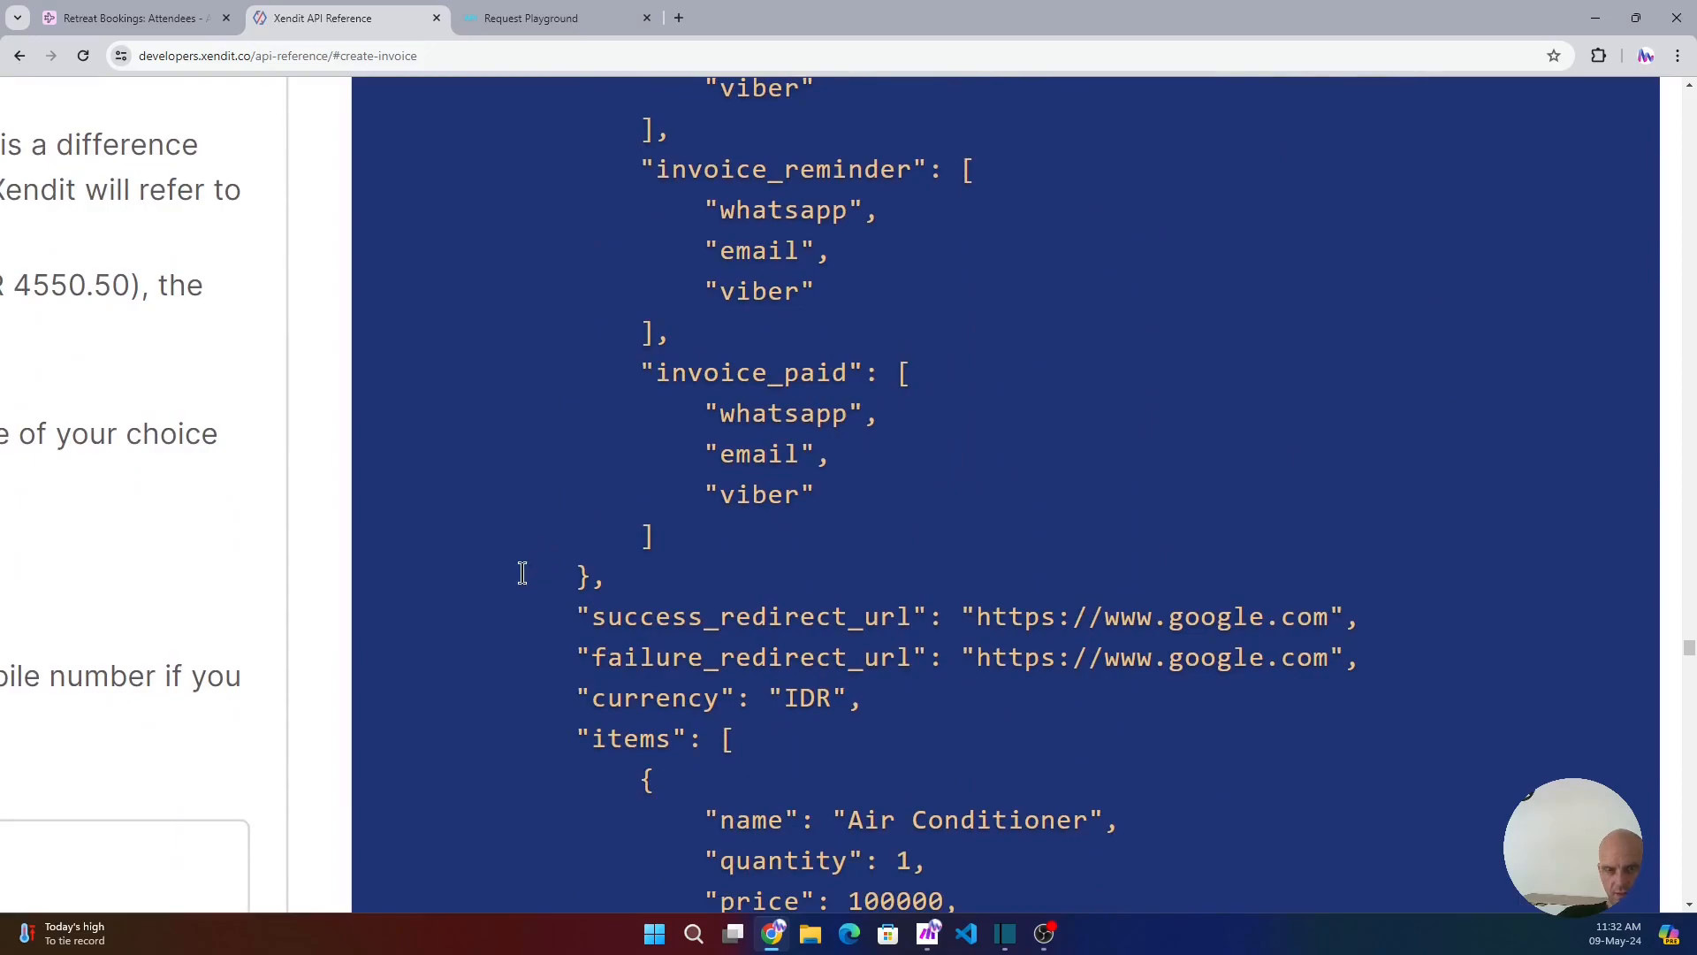
pyautogui.scroll(-1, 523, 572)
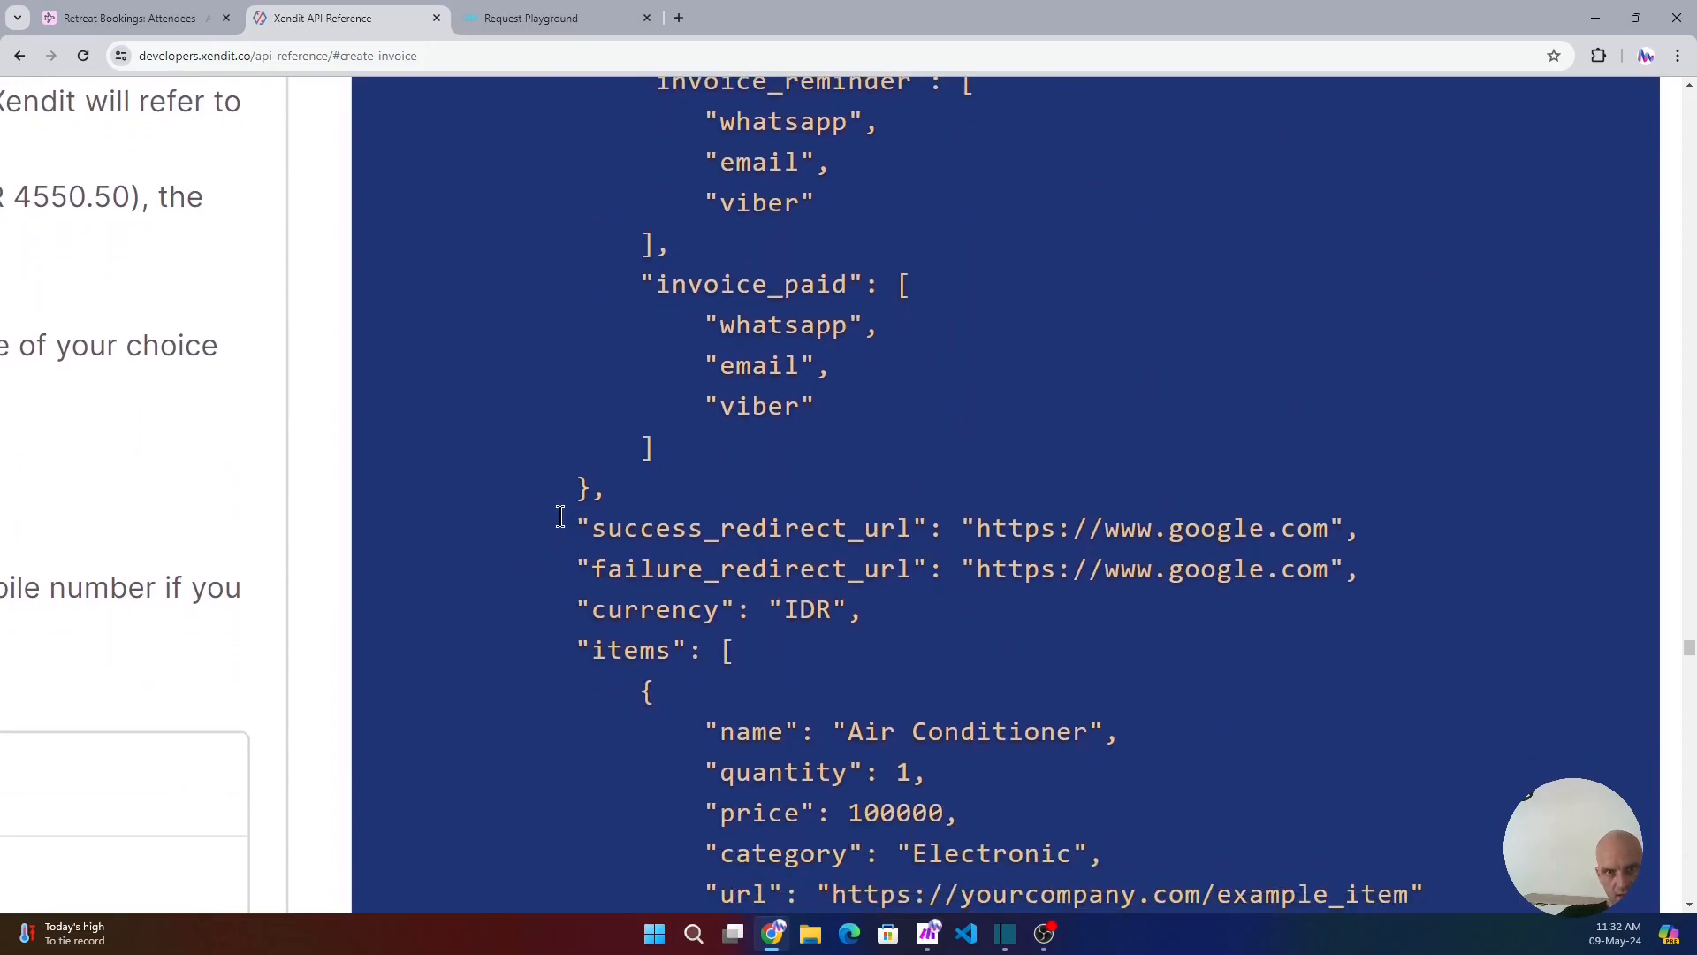
pyautogui.moveTo(561, 516); pyautogui.dragTo(672, 529)
pyautogui.click(501, 544)
# - Highlight the items block of the example request body and skim the remaining fields to its end
pyautogui.scroll(-2, 495, 591)
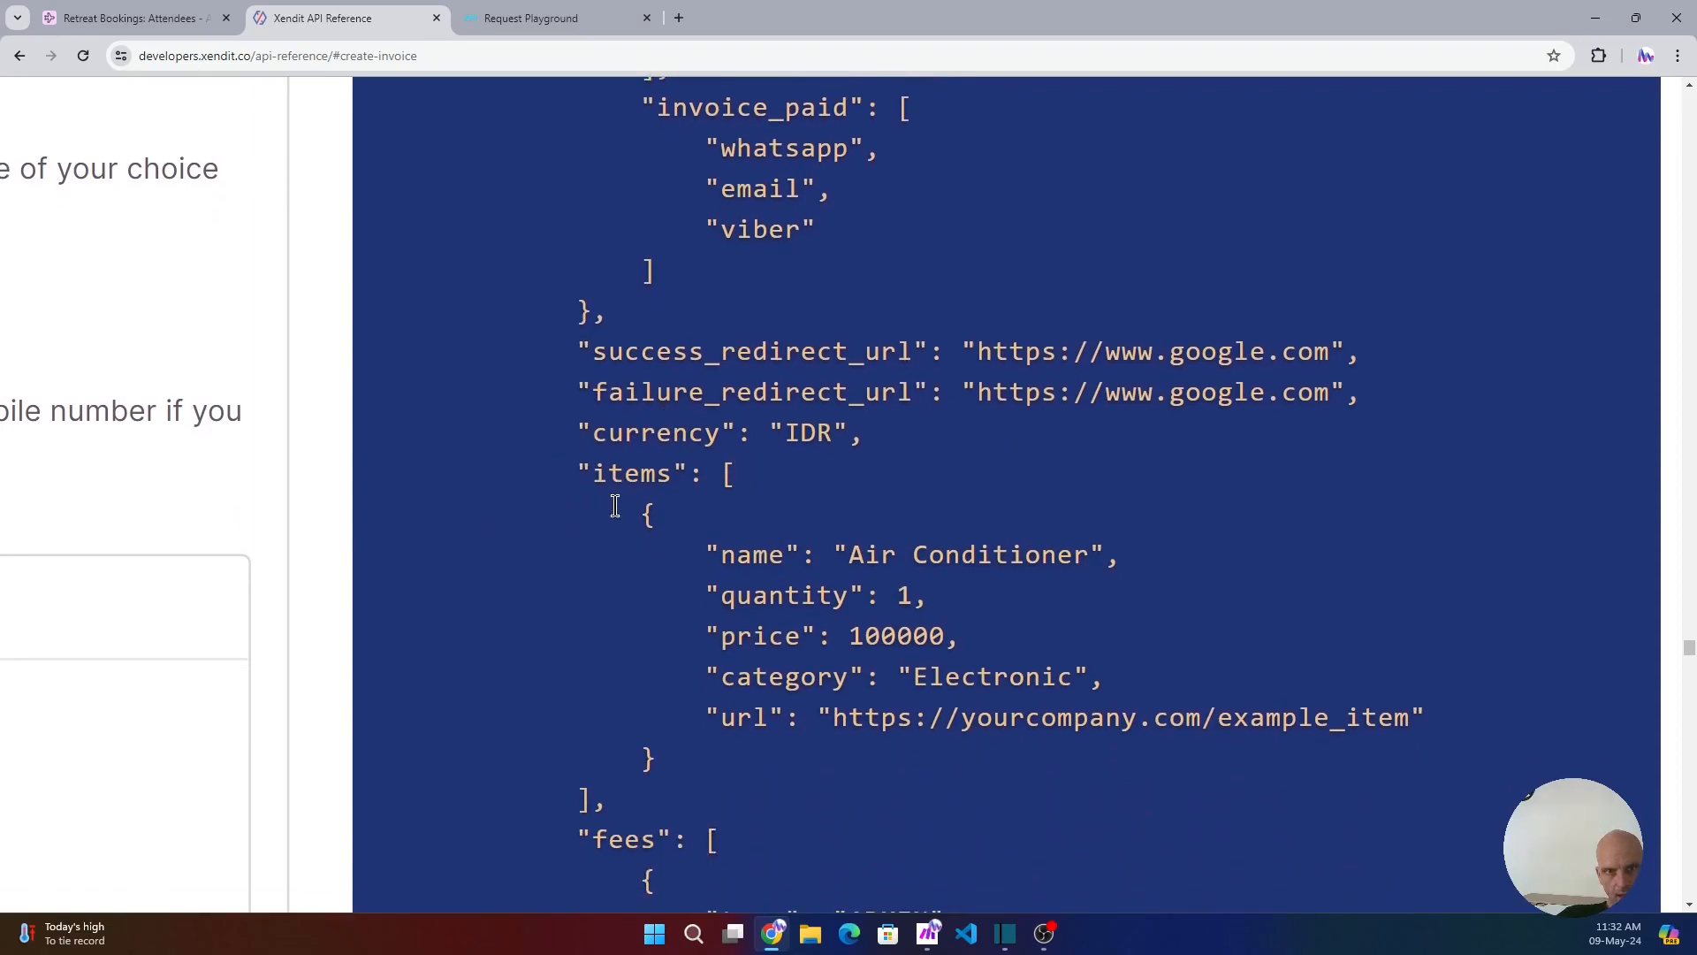
pyautogui.moveTo(577, 477); pyautogui.dragTo(1465, 725)
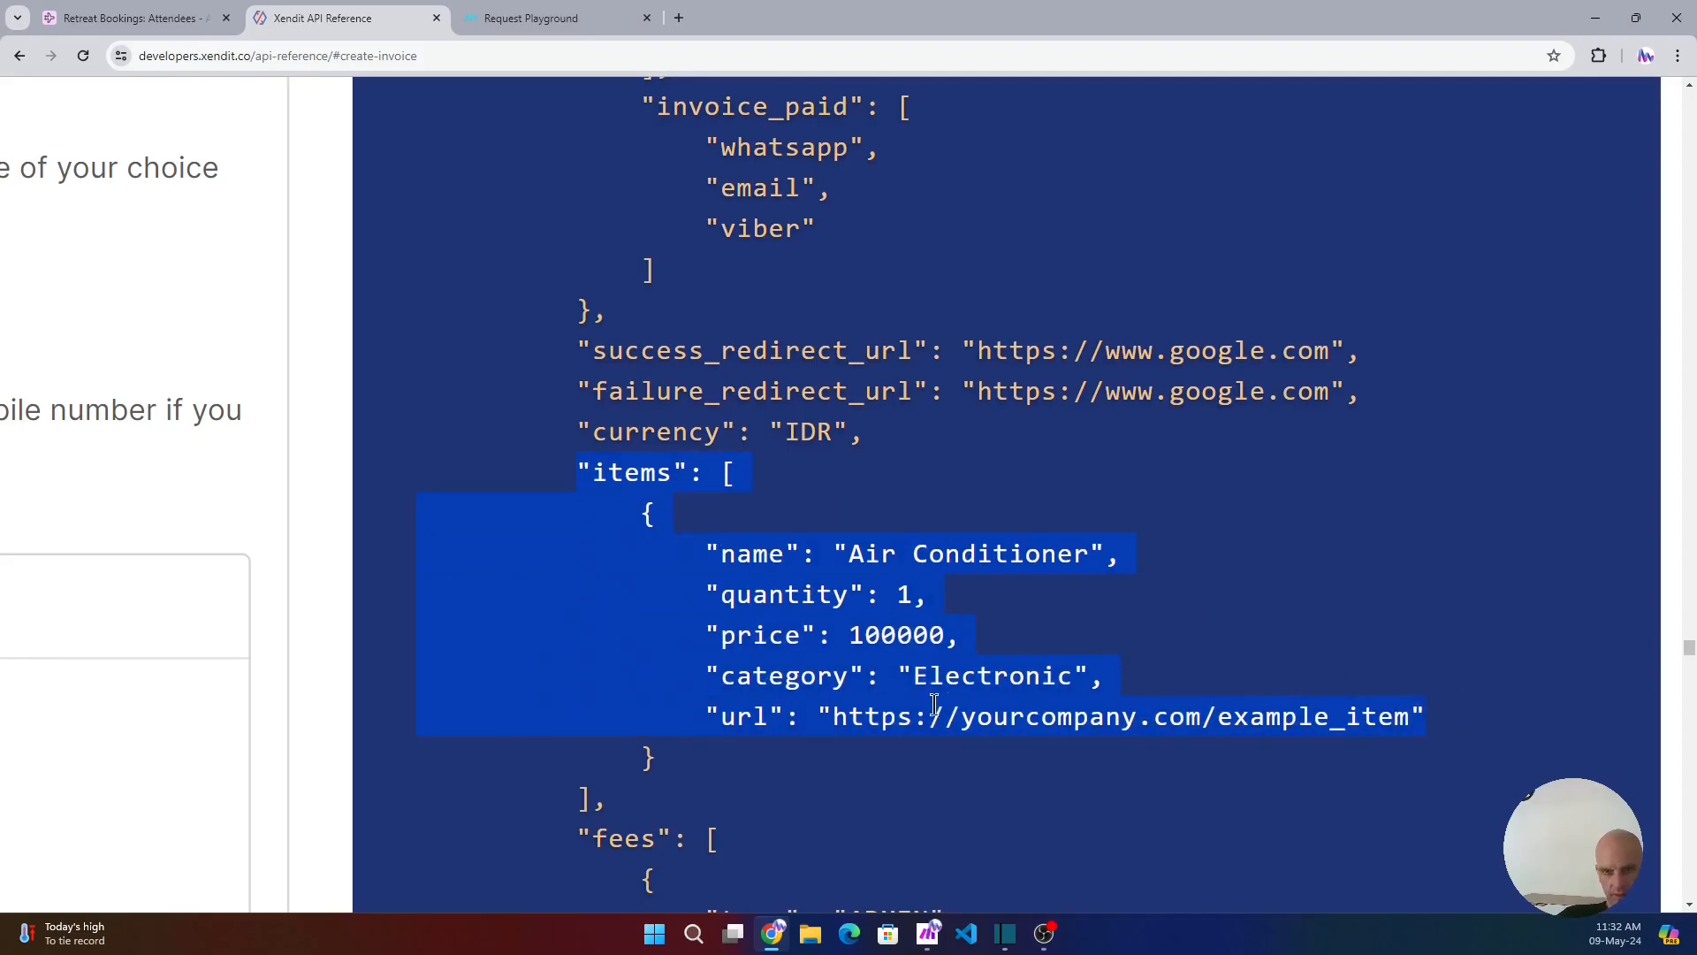
pyautogui.scroll(-3, 942, 772)
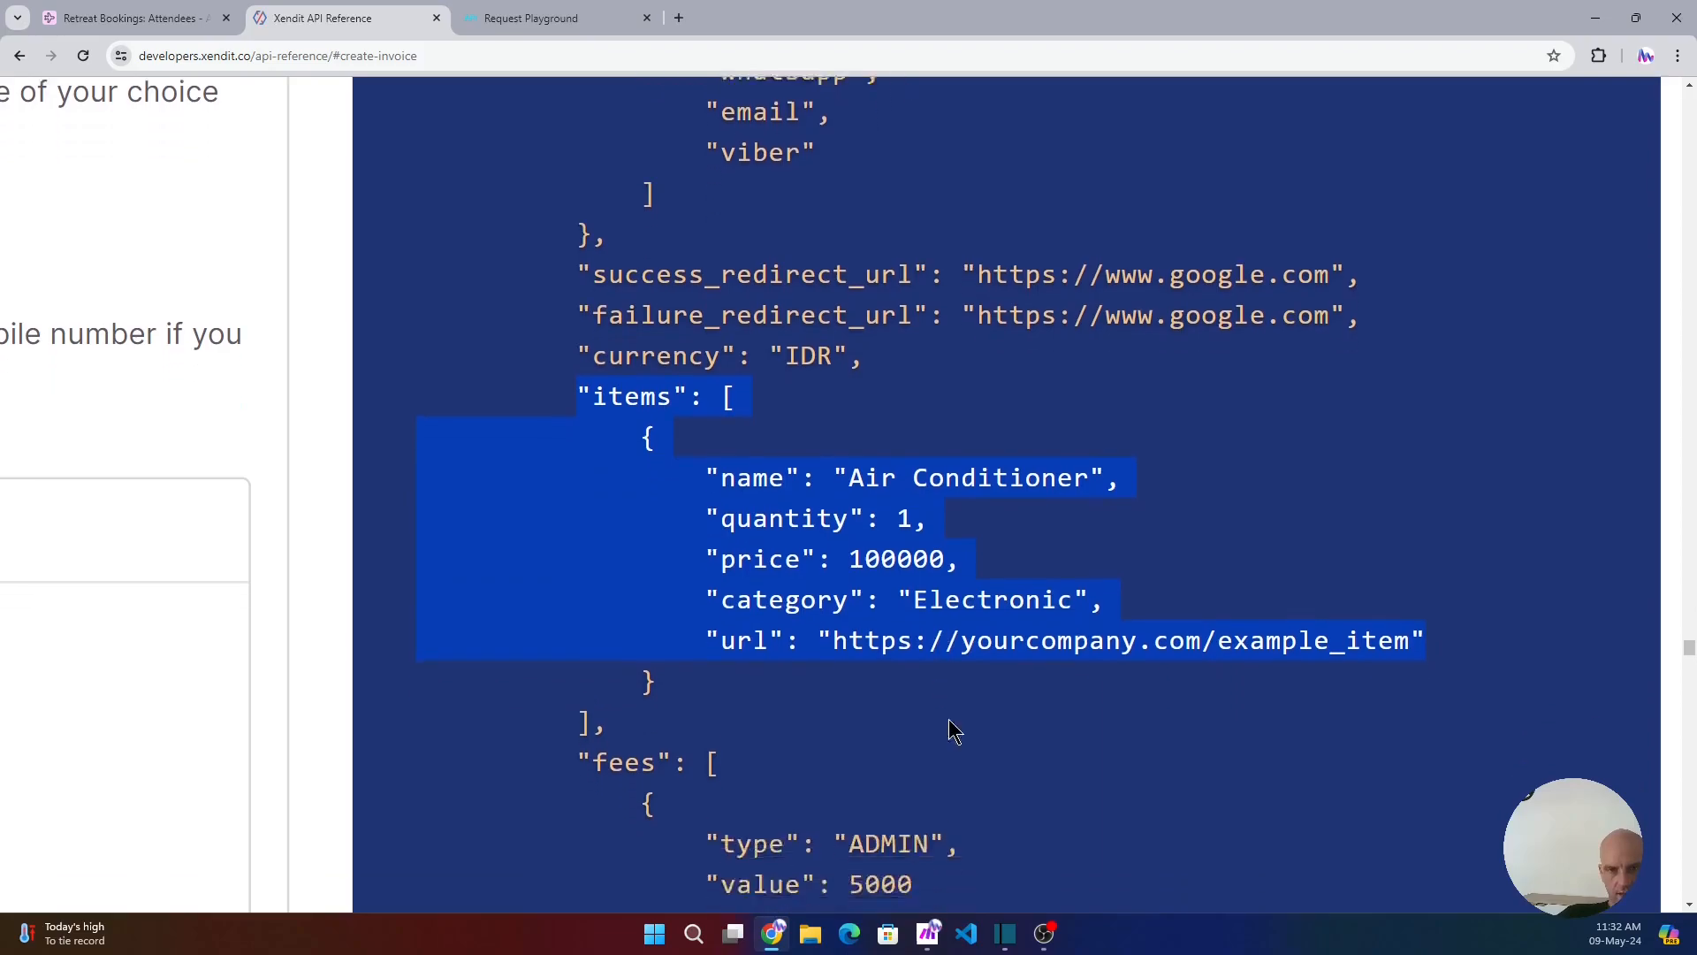
pyautogui.scroll(-3, 1024, 647)
pyautogui.click(565, 502)
pyautogui.scroll(-7, 551, 469)
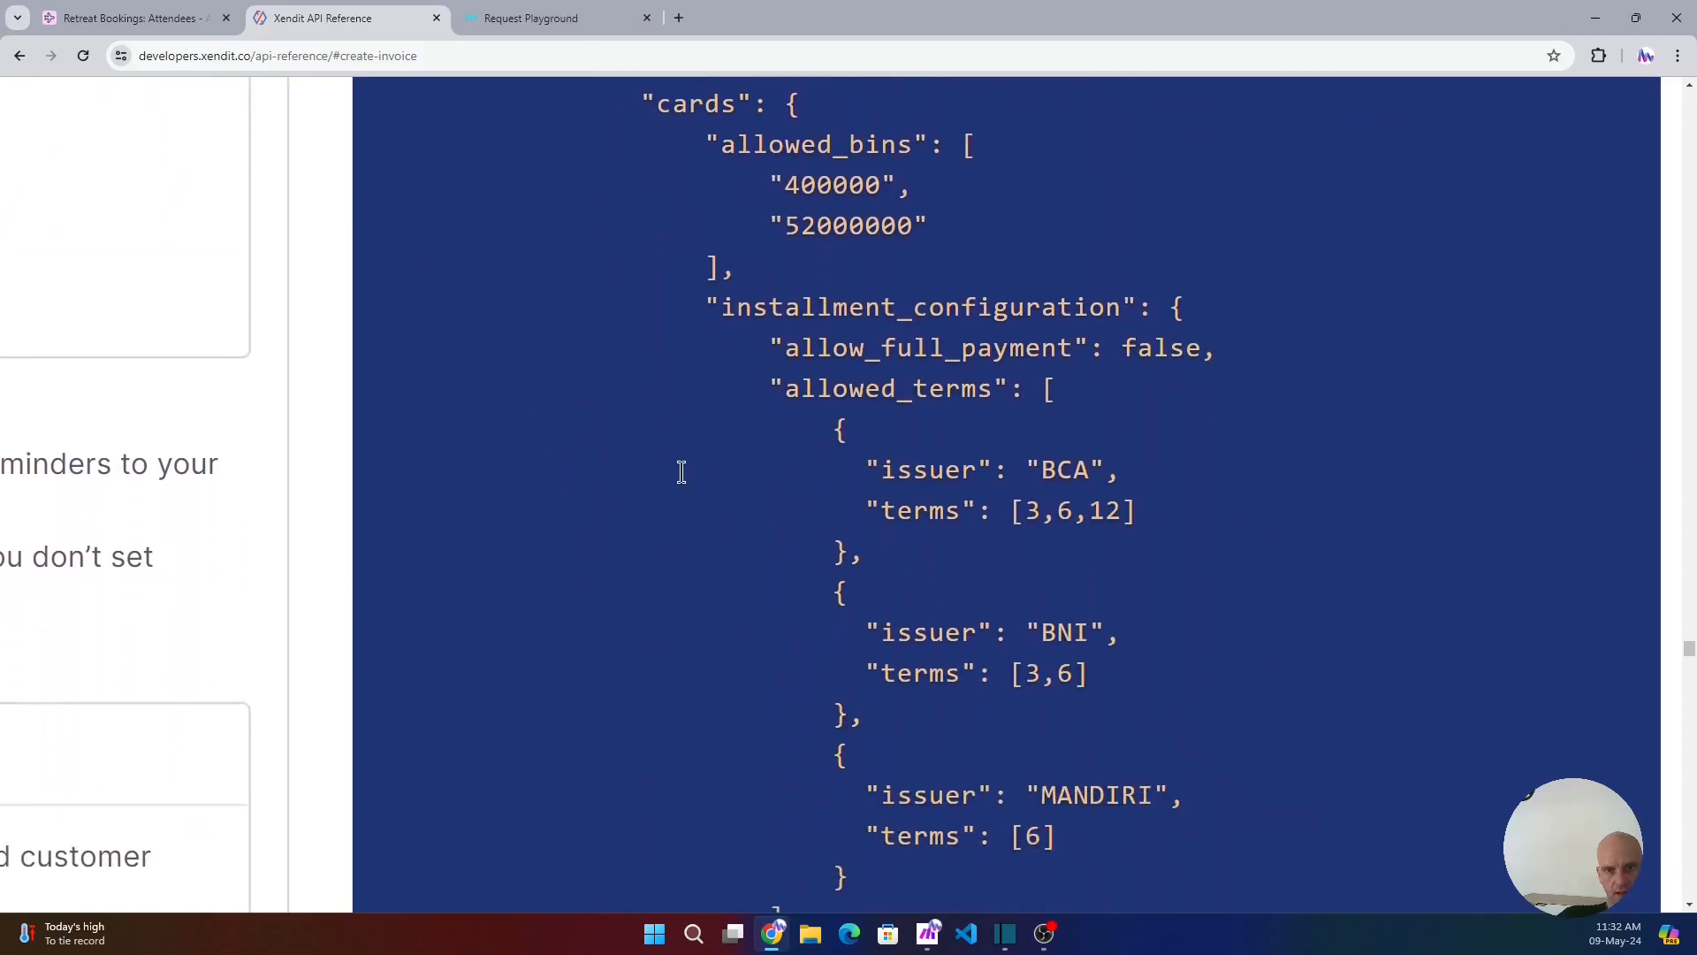
pyautogui.scroll(-6, 824, 608)
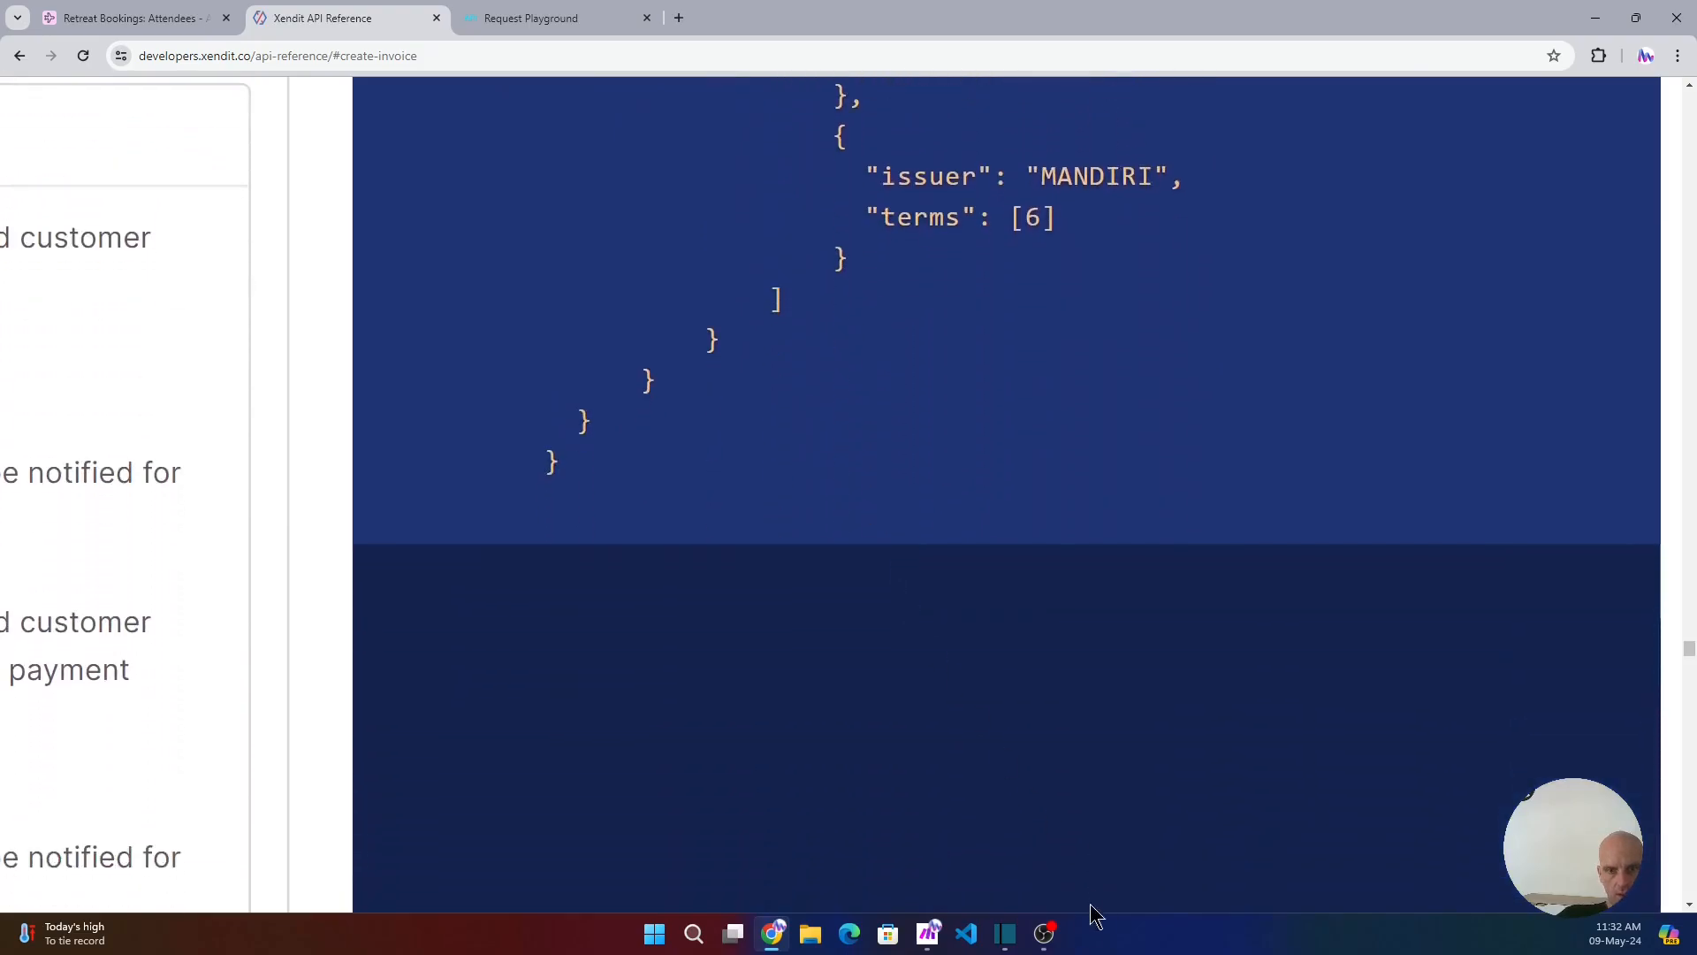
# - Switch to Make and examine the amount formula in the open HTTP module's request content
pyautogui.click(927, 934)
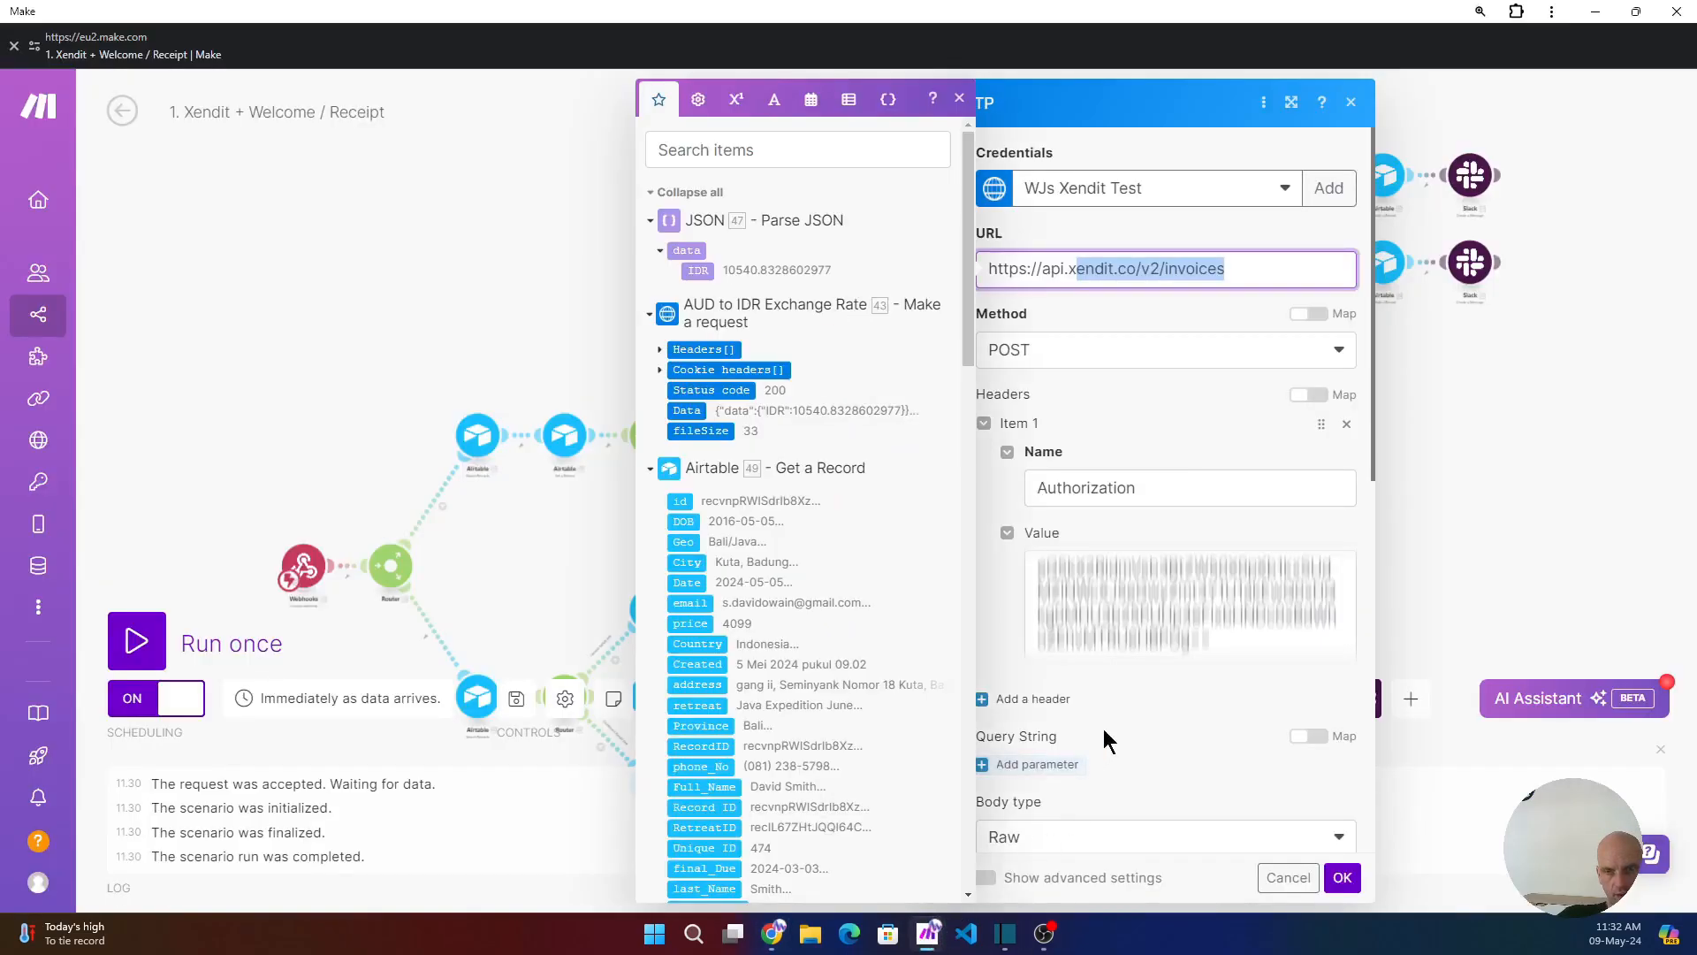
pyautogui.click(1370, 326)
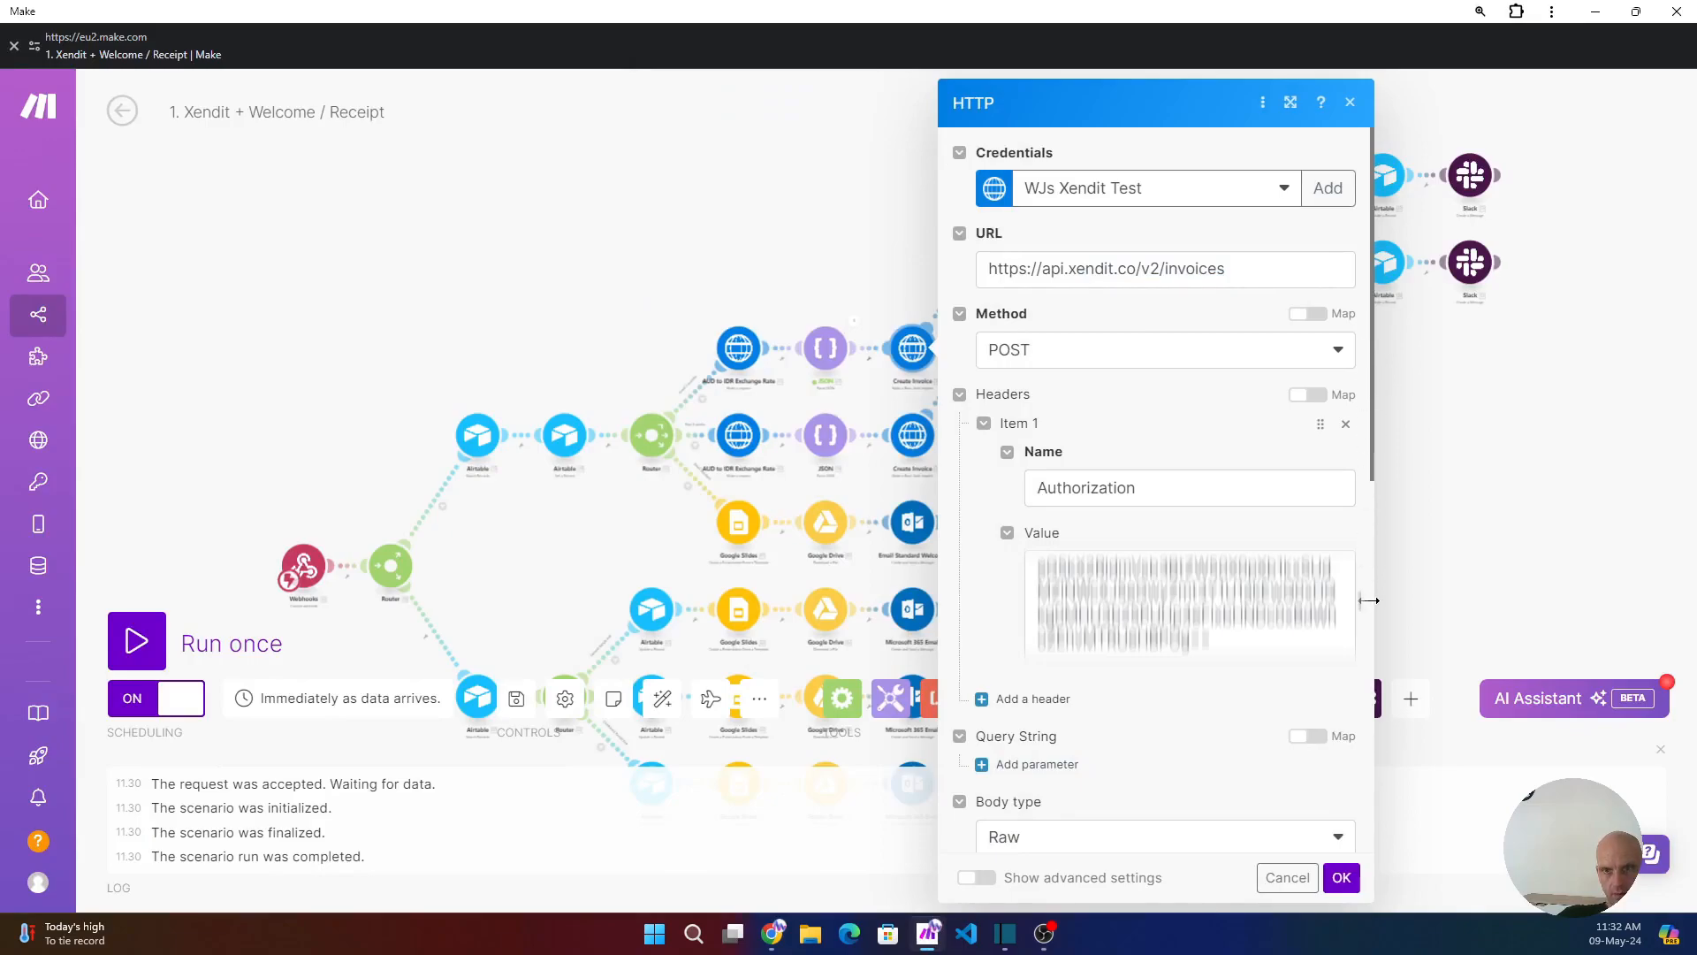
pyautogui.moveTo(1368, 368); pyautogui.dragTo(1380, 501)
pyautogui.scroll(-7, 1194, 432)
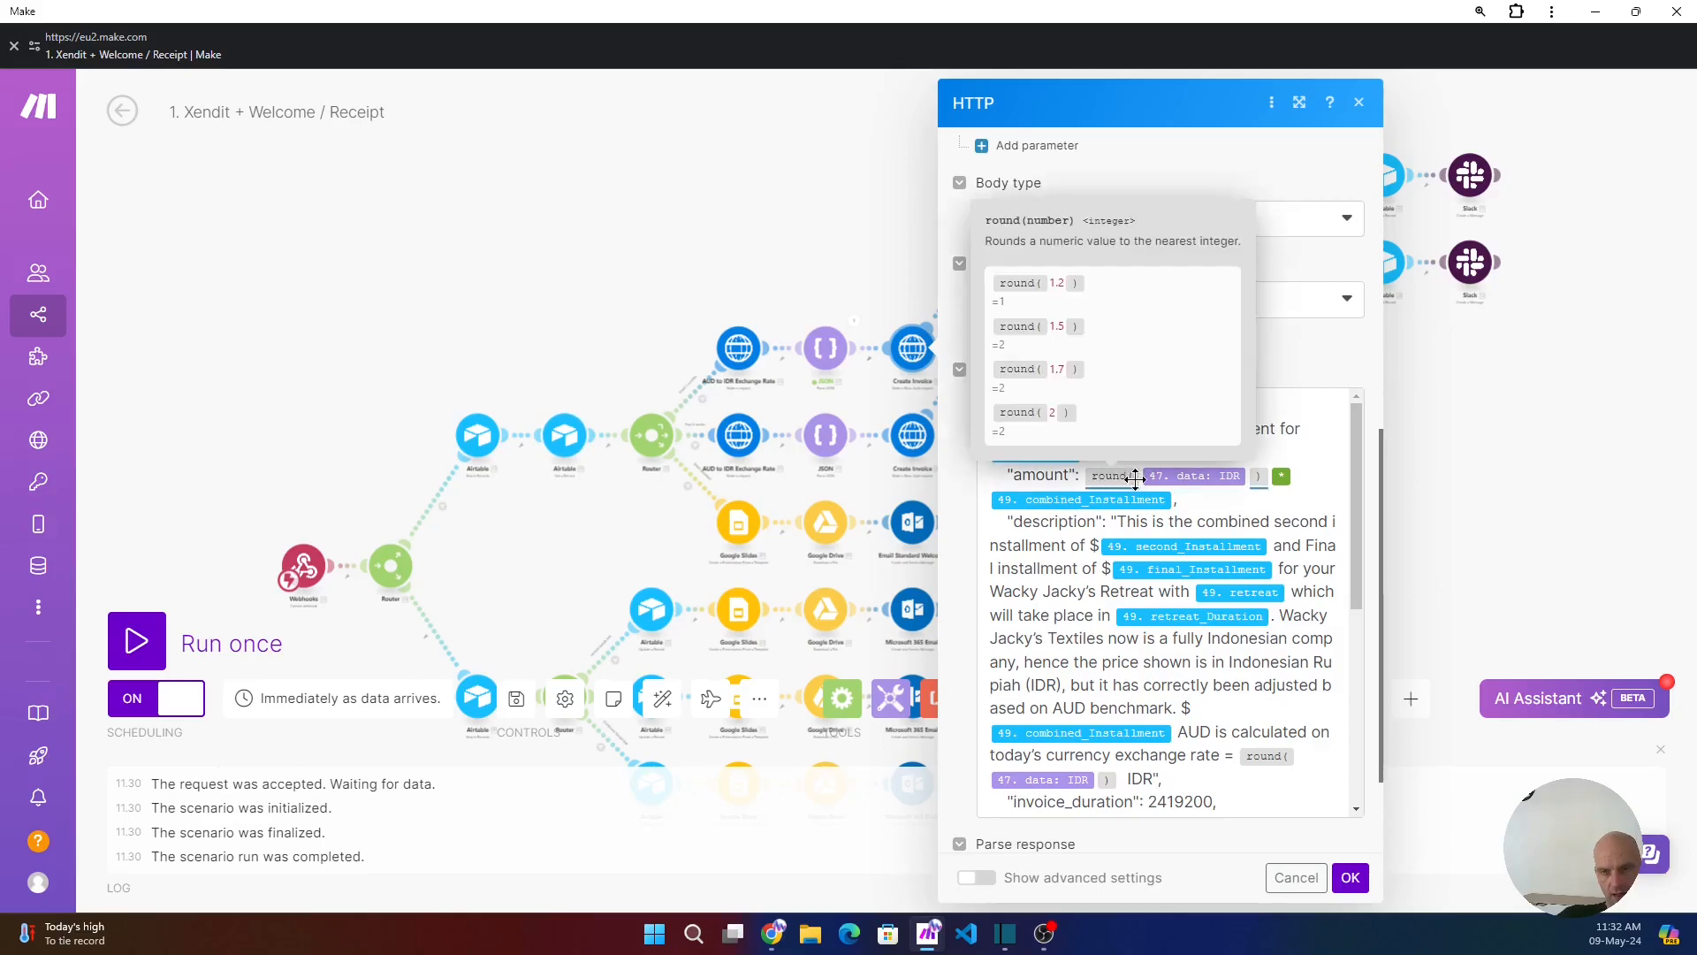
# - Inspect the upper JSON module's run output, expand its data collection, highlight the IDR value and close the output
pyautogui.click(853, 326)
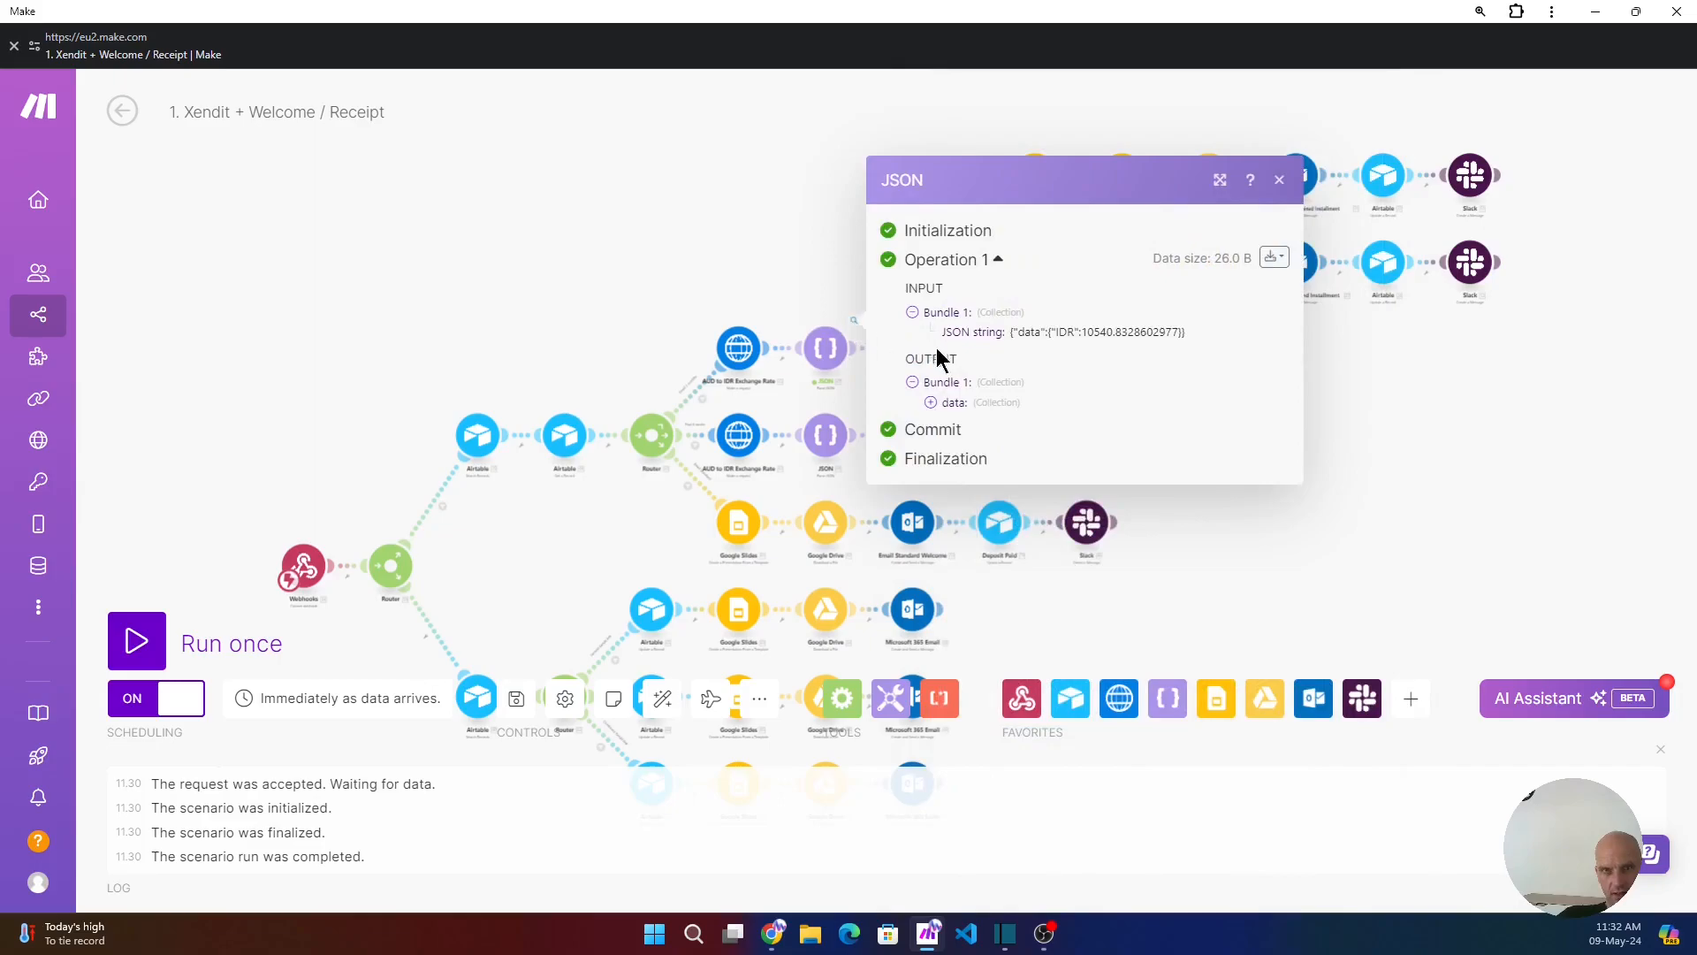
pyautogui.click(931, 402)
pyautogui.moveTo(1084, 413); pyautogui.dragTo(1022, 416)
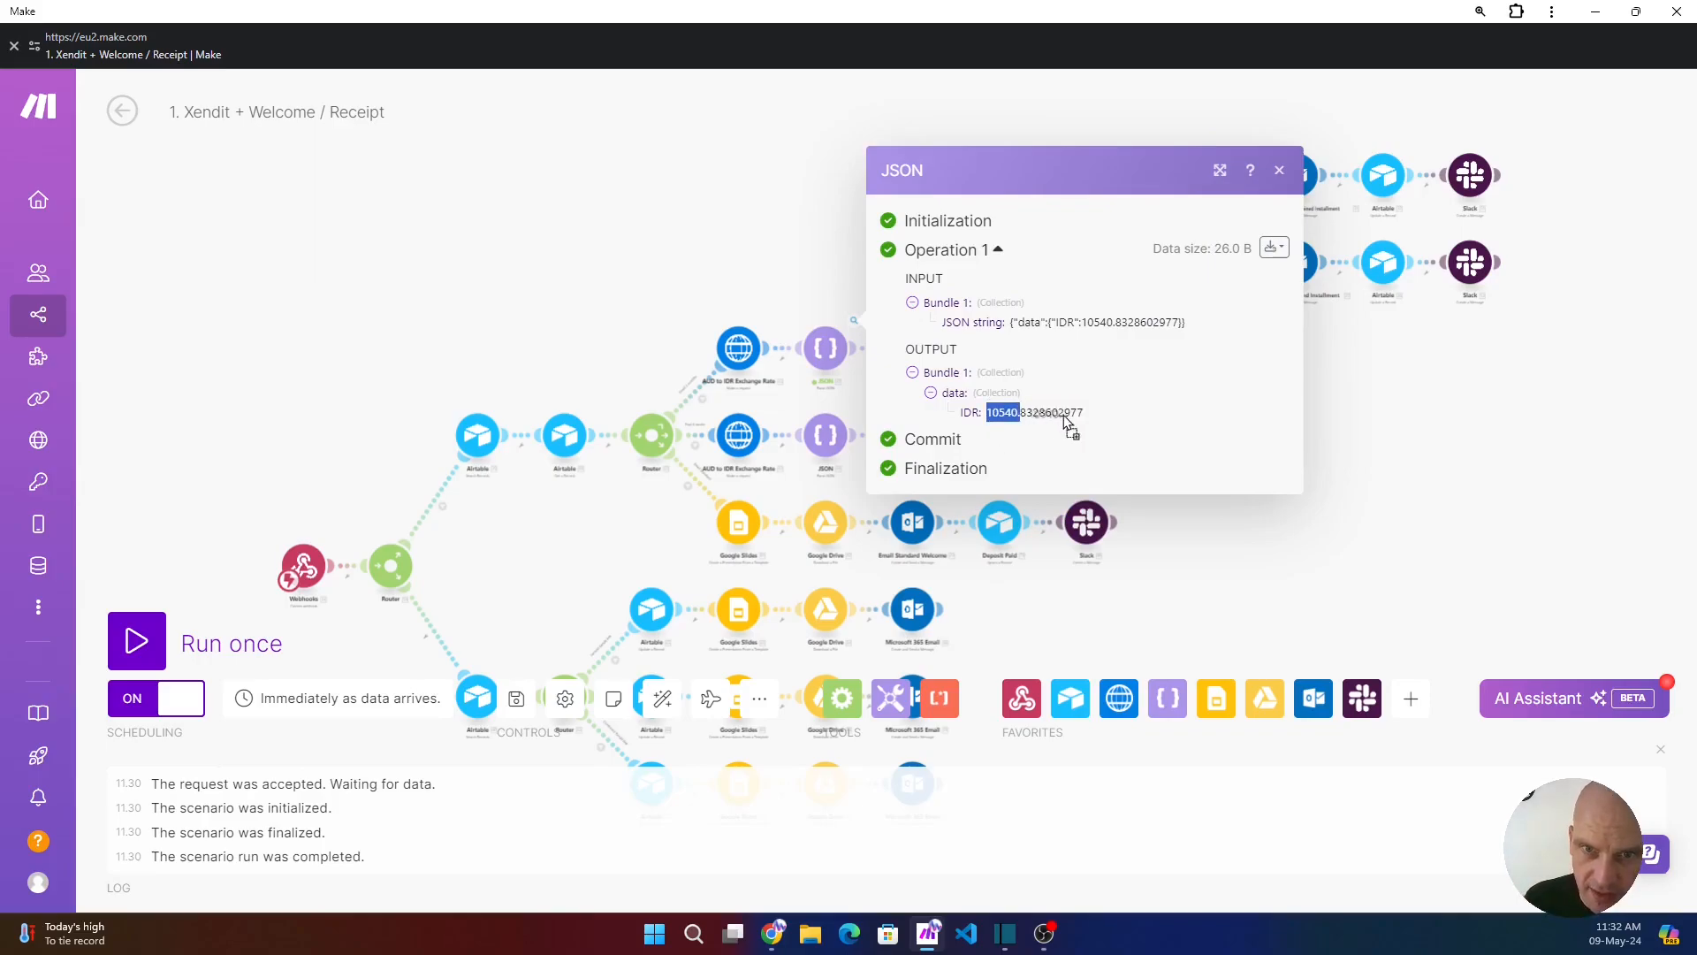
pyautogui.click(1280, 172)
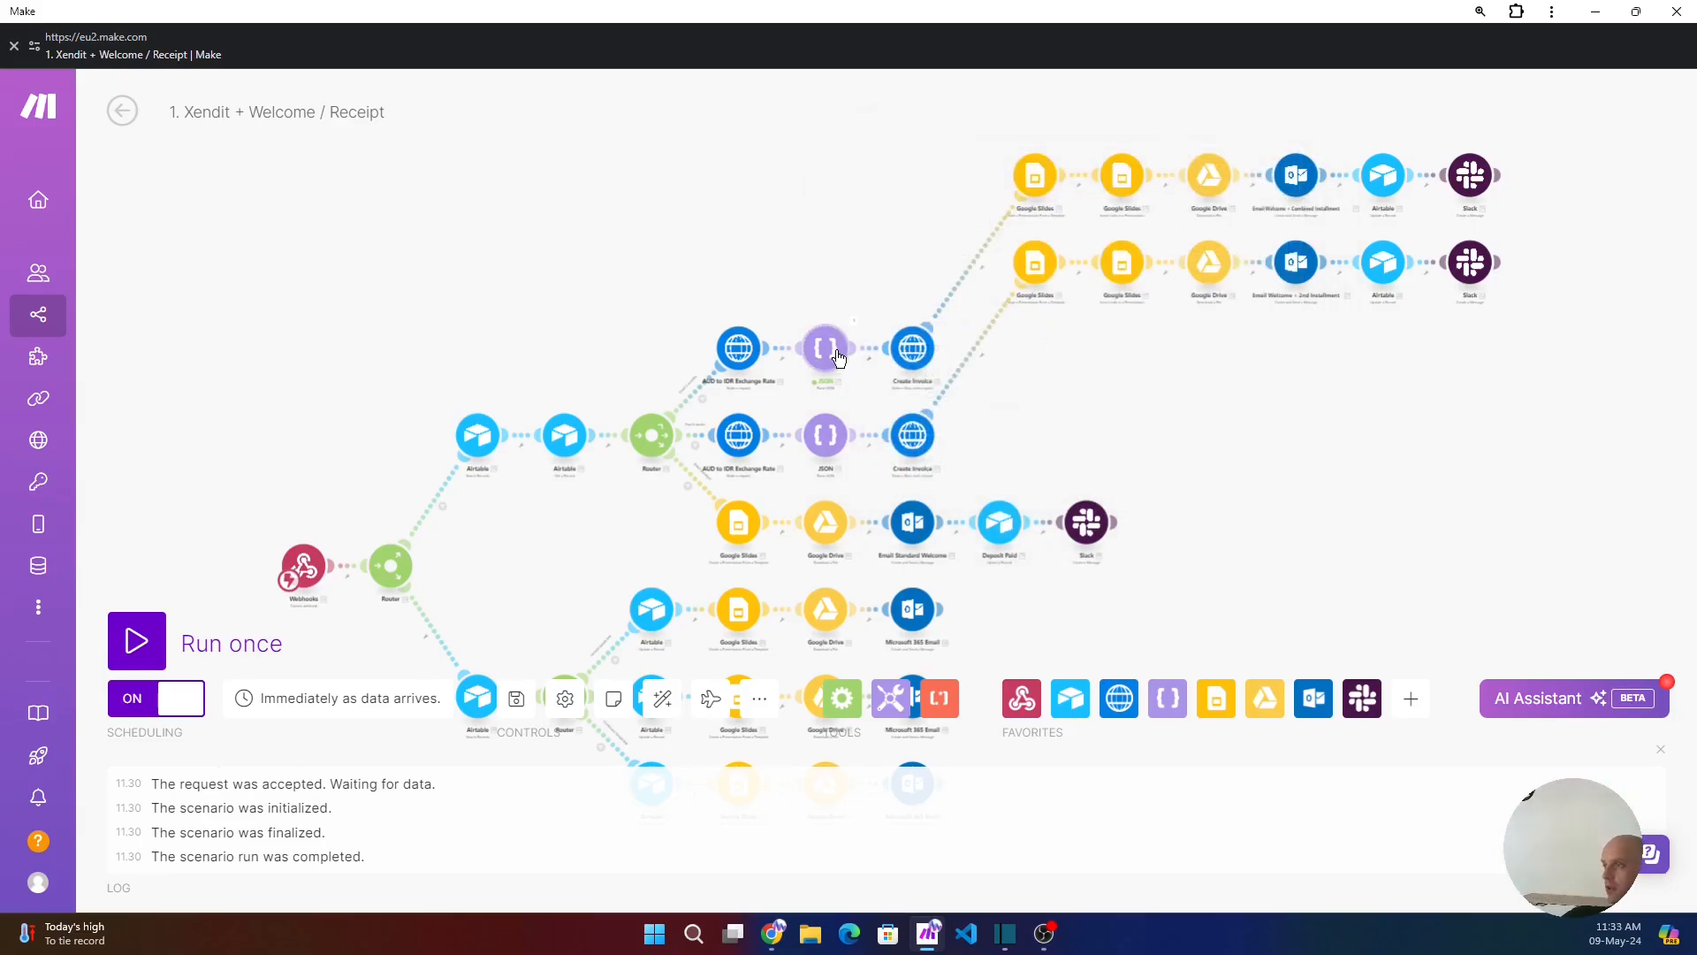
# - Open the upper Create Invoice module's settings and compare the multiplication in its amount field with the available math functions
pyautogui.click(914, 347)
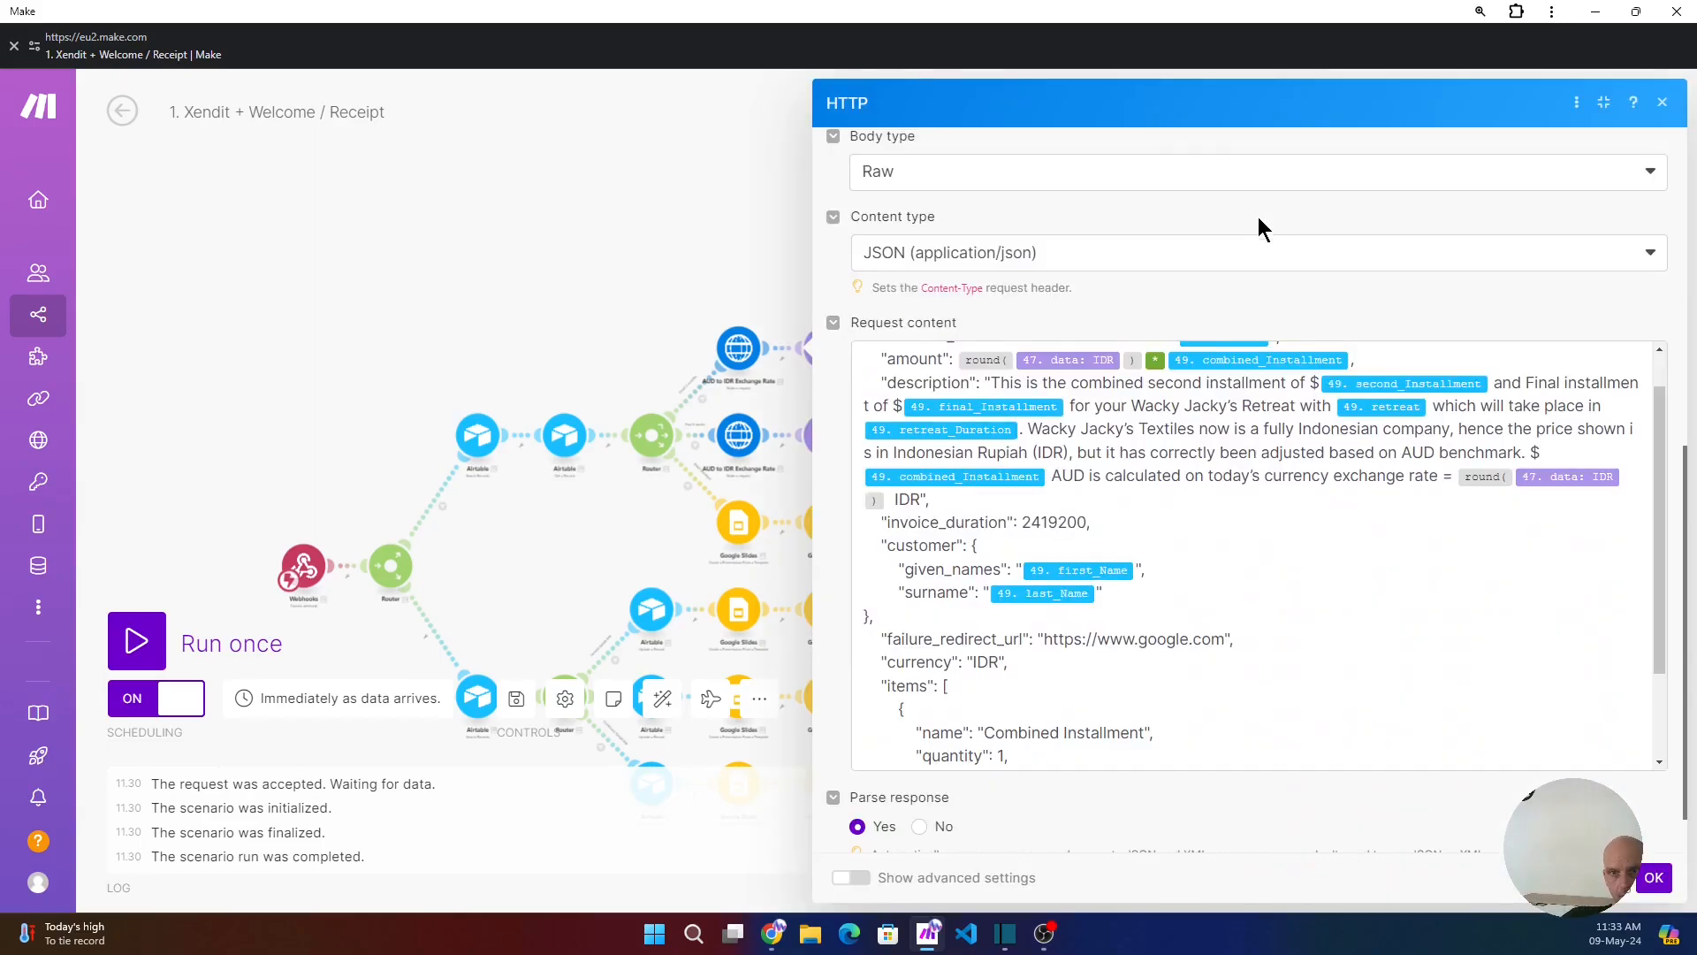
pyautogui.scroll(1, 1012, 463)
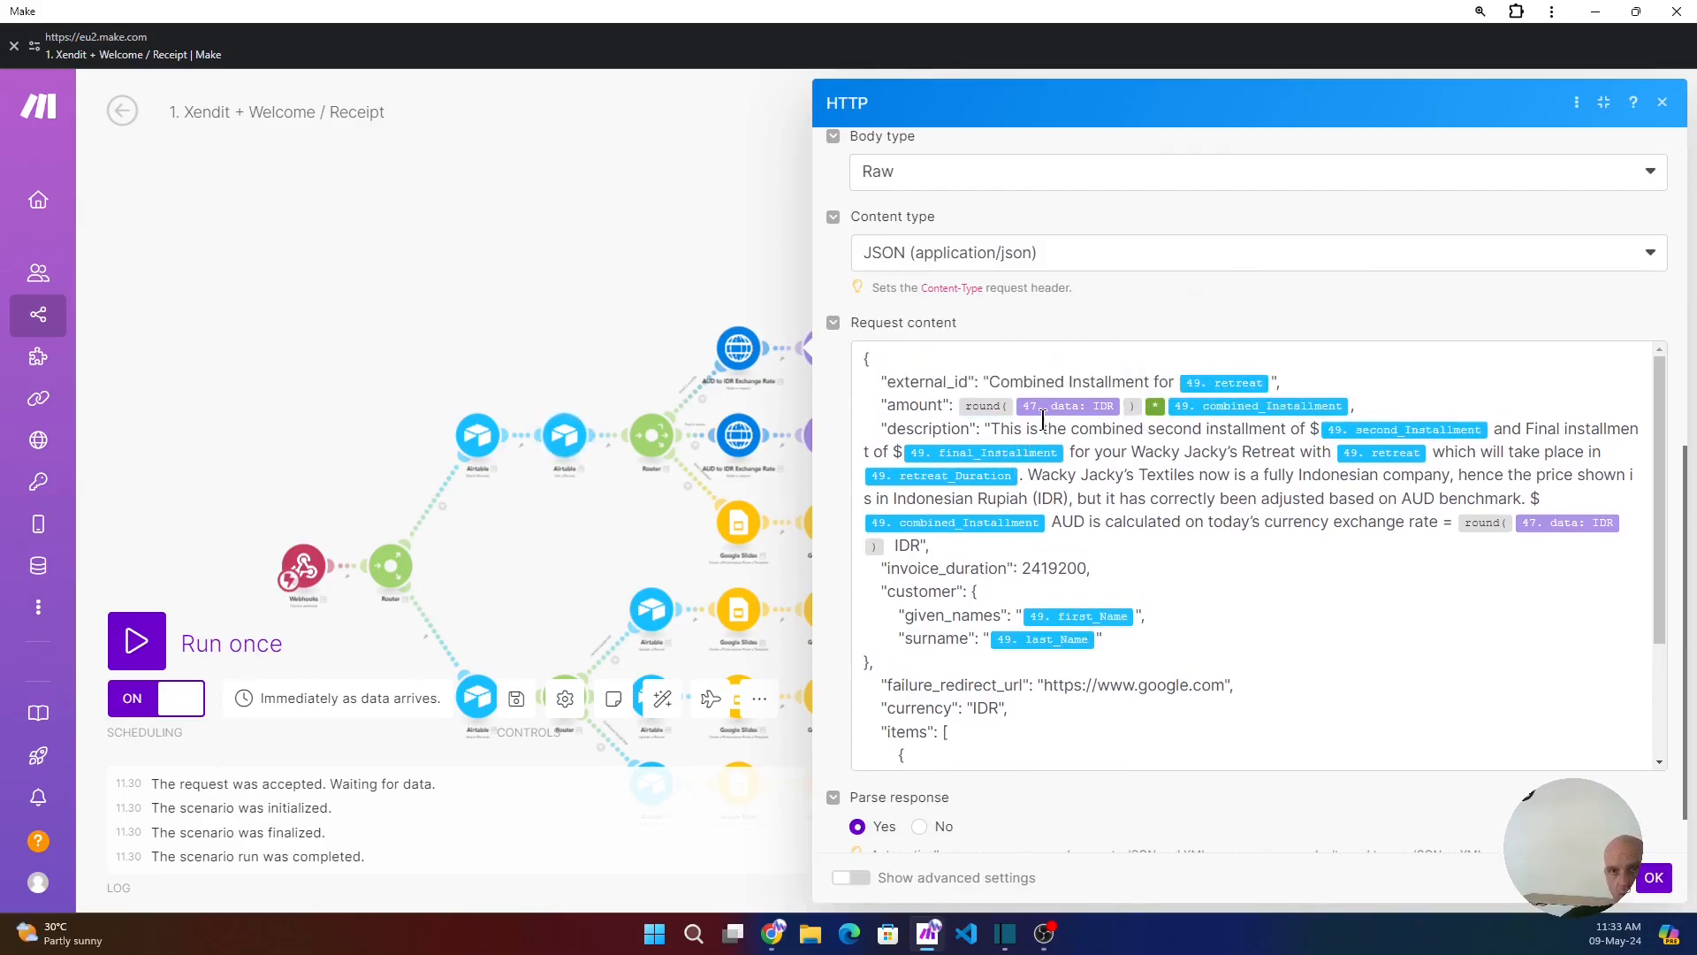
pyautogui.click(1164, 406)
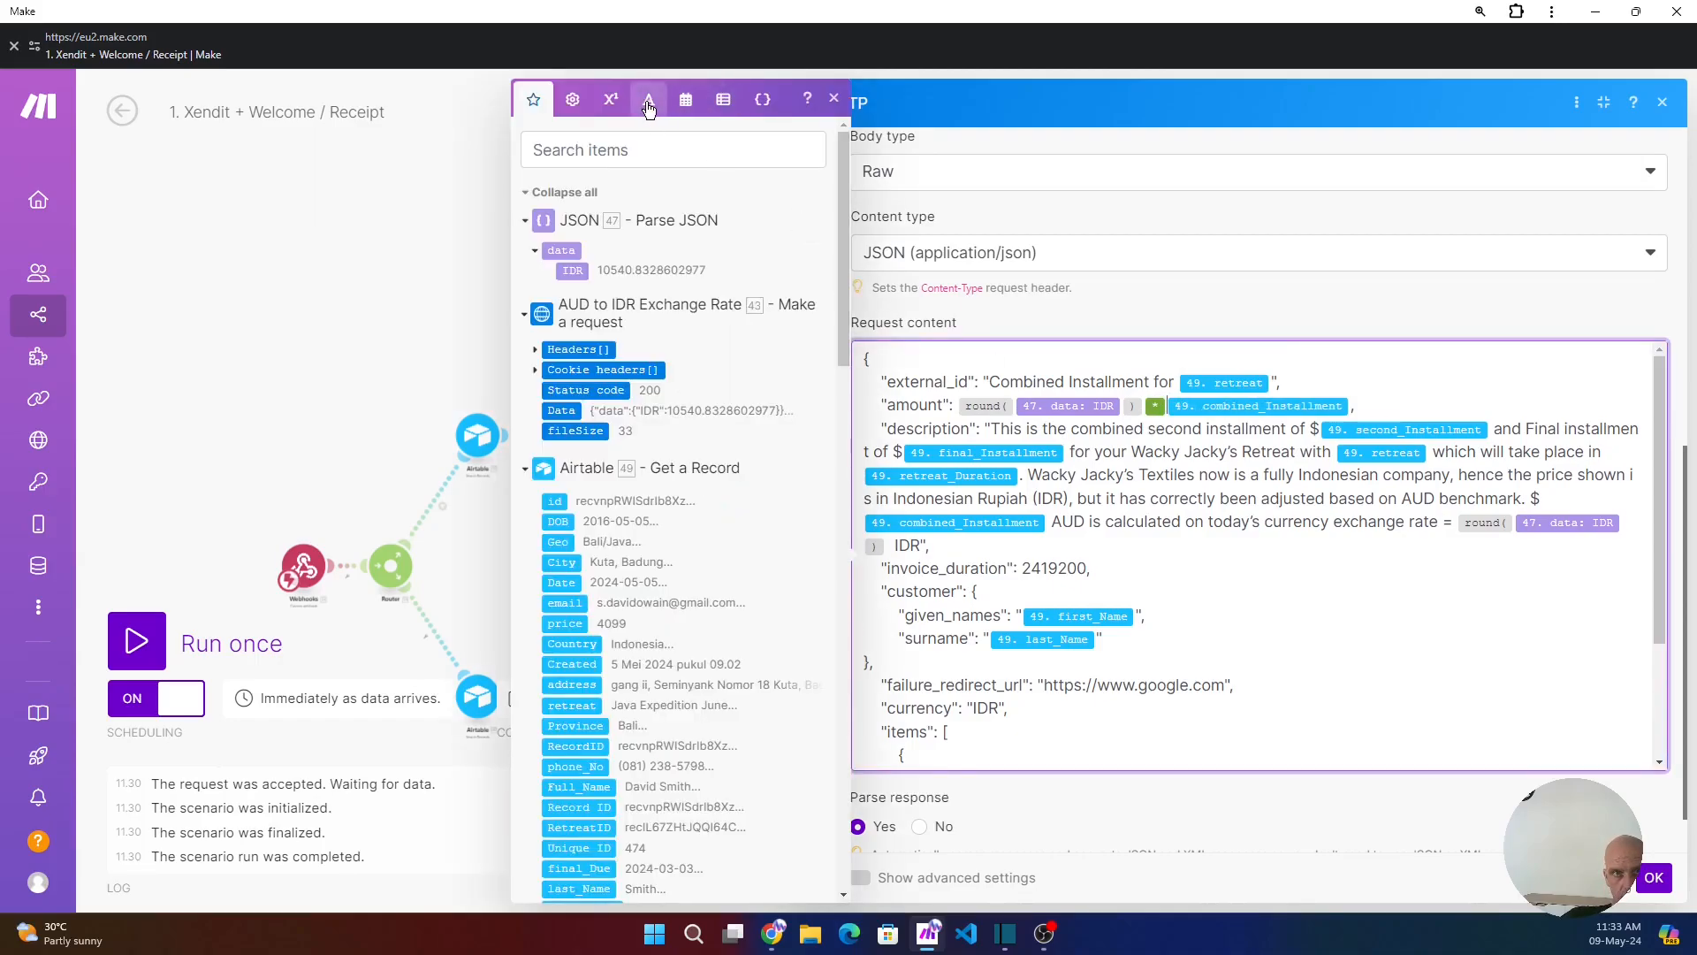
pyautogui.click(611, 100)
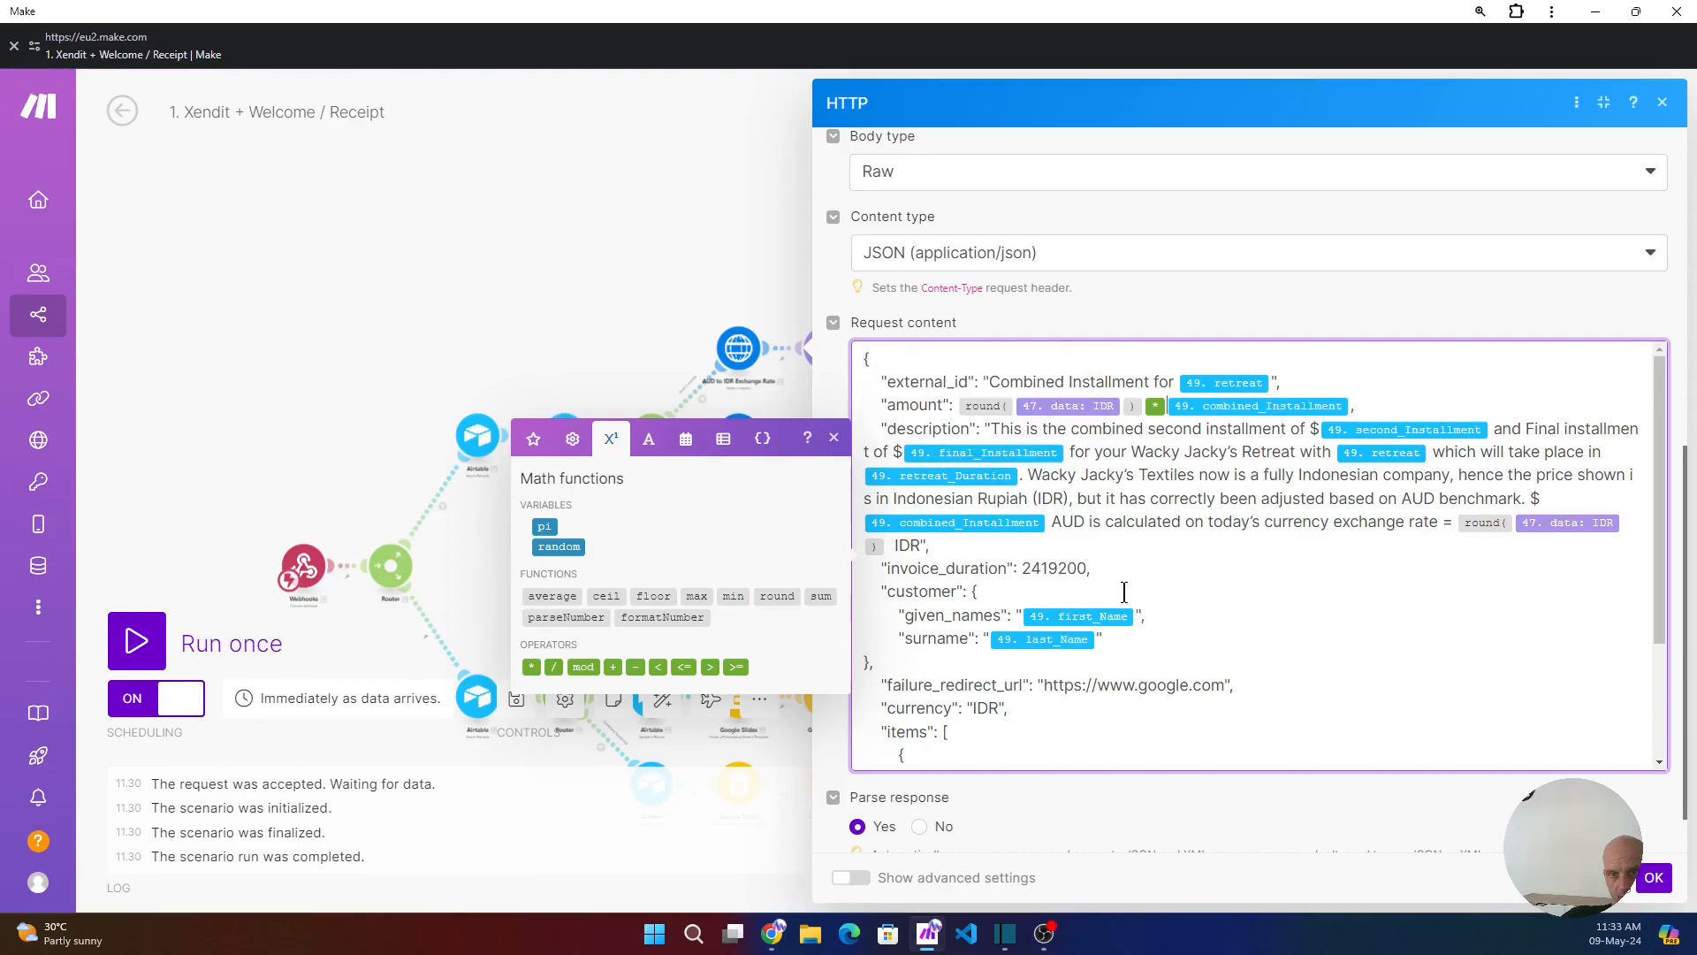
# - Highlight the item name, quantity and currency in the request content and close the module settings
pyautogui.scroll(-5, 1122, 589)
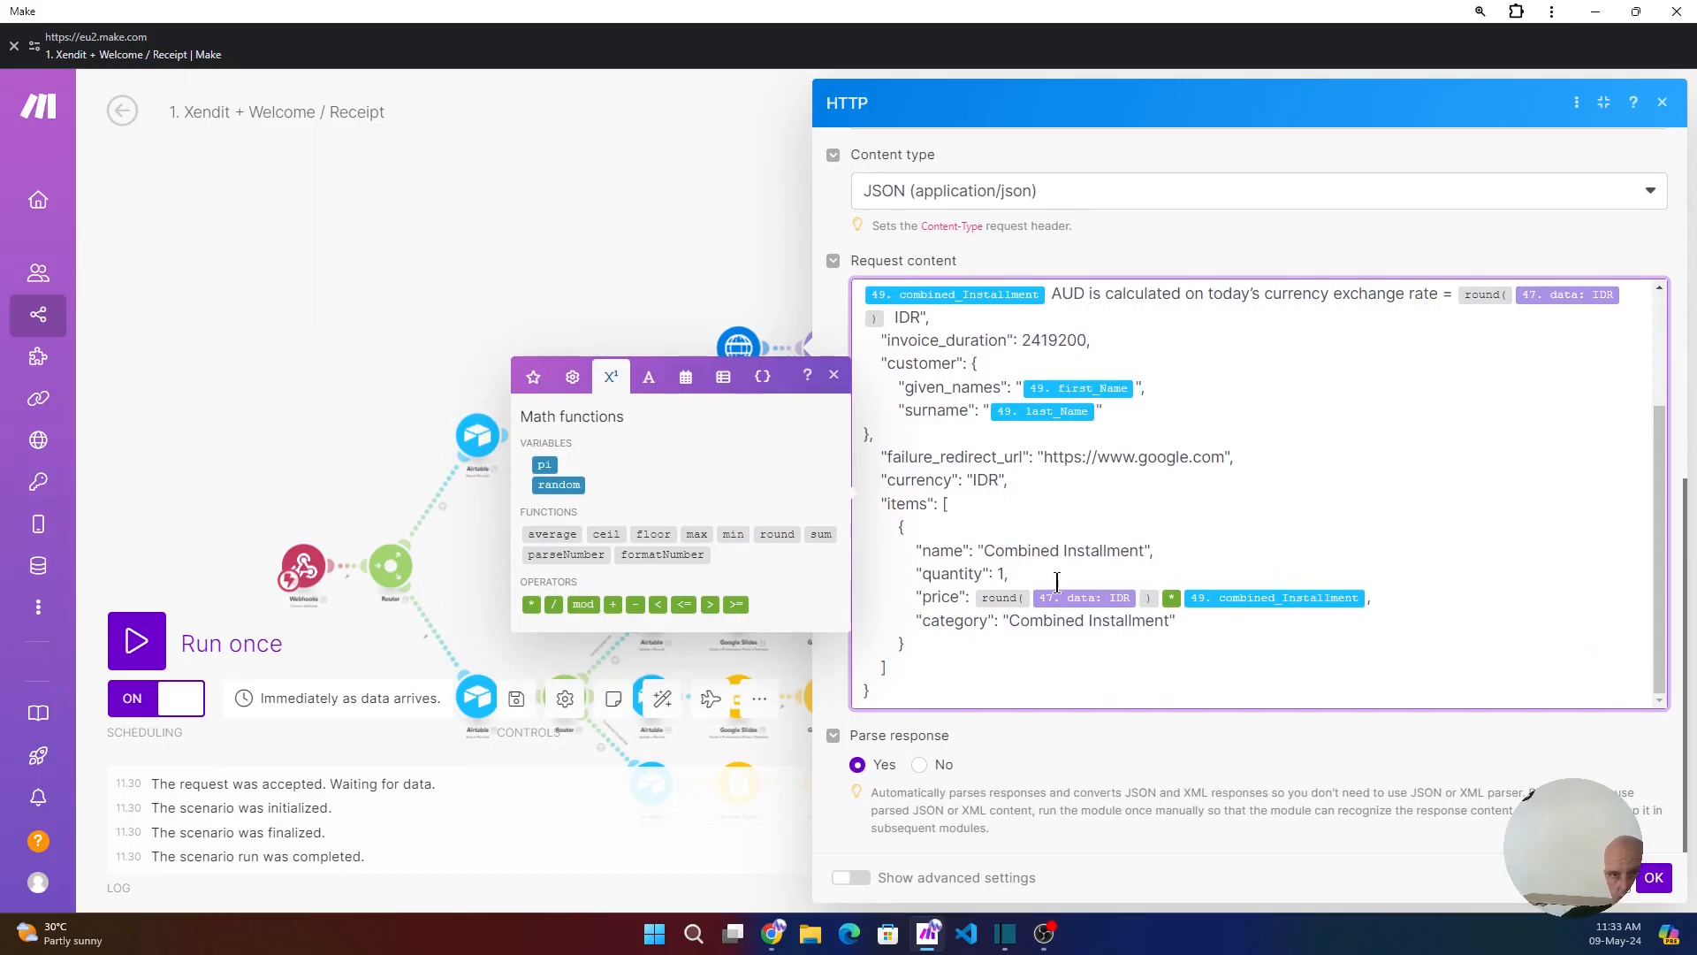
pyautogui.doubleClick(1064, 546)
pyautogui.click(1004, 575)
pyautogui.moveTo(975, 480); pyautogui.dragTo(1000, 475)
pyautogui.click(1660, 877)
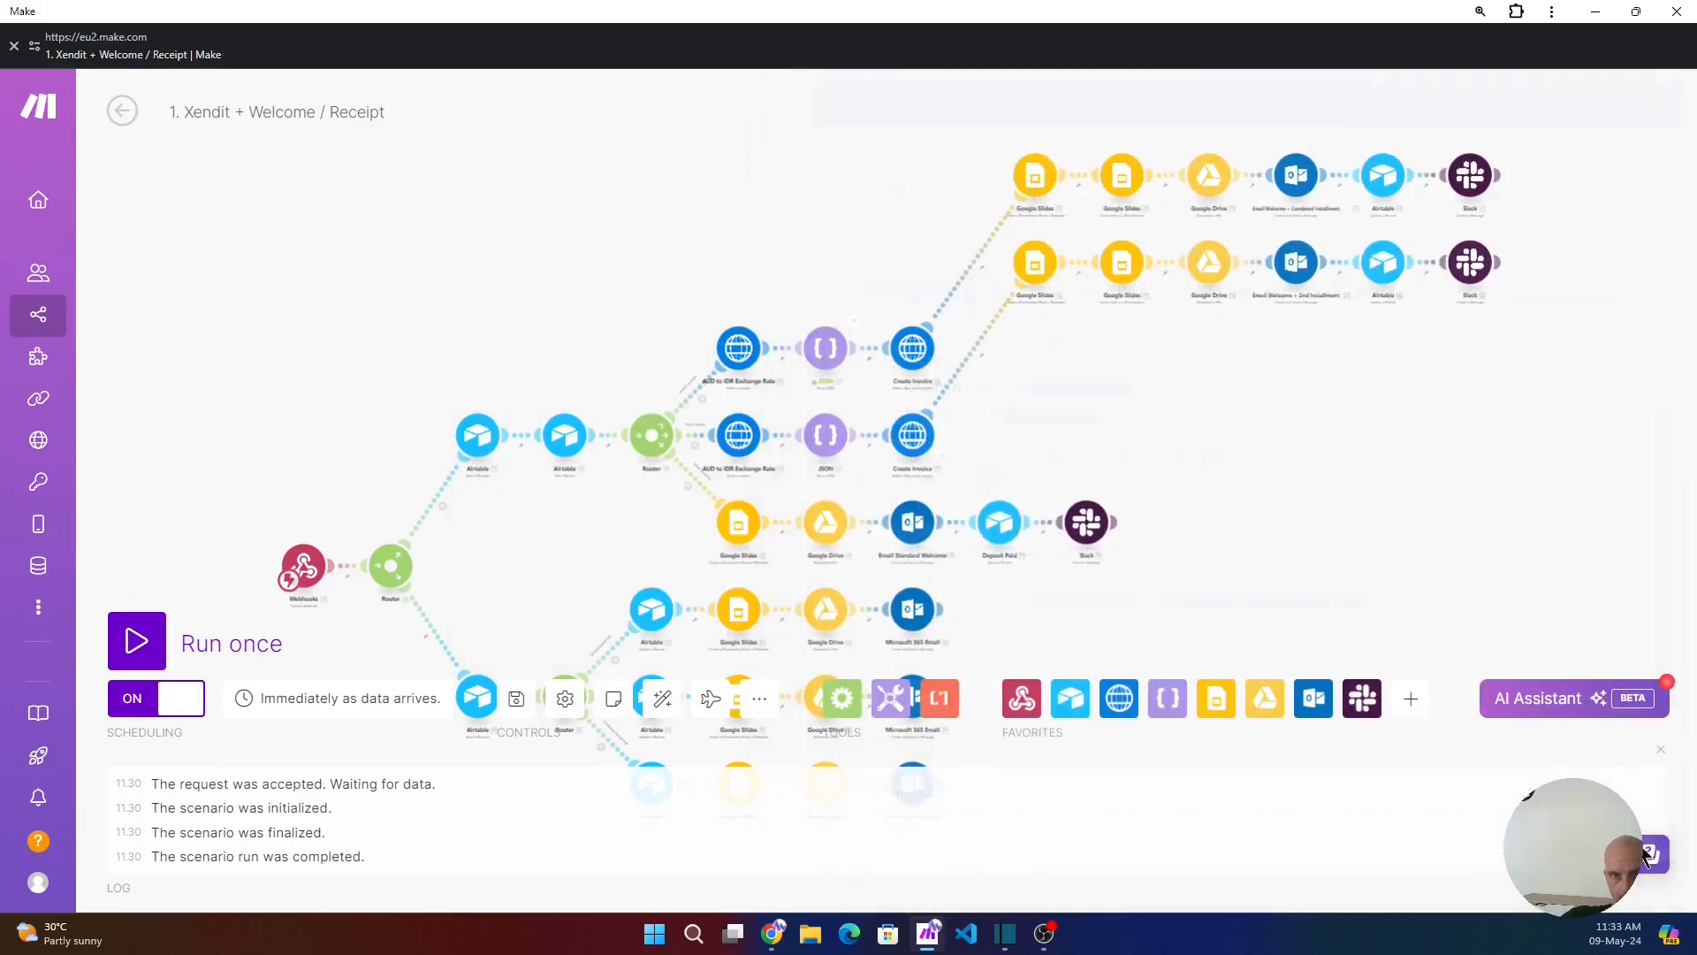
# - Start a run of the upper Create Invoice module only, with IDR set to 10540 and retreat set to Ellas Retreat
pyautogui.rightClick(912, 354)
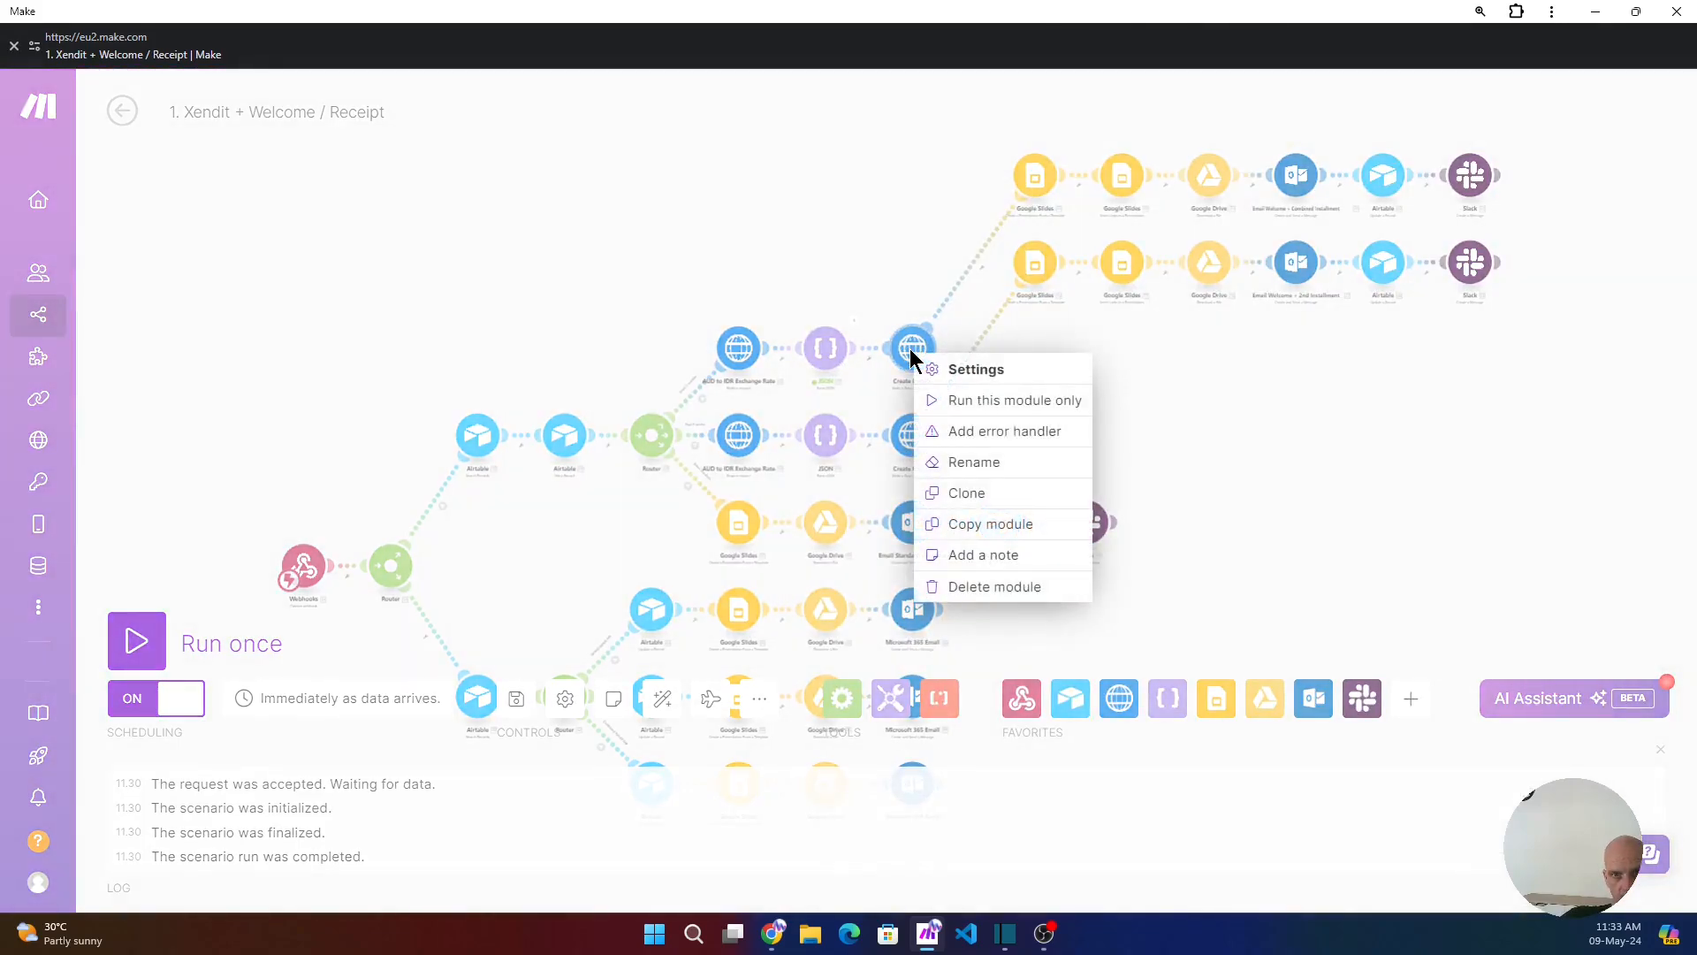
pyautogui.click(959, 400)
pyautogui.click(1066, 712)
pyautogui.write('10540')
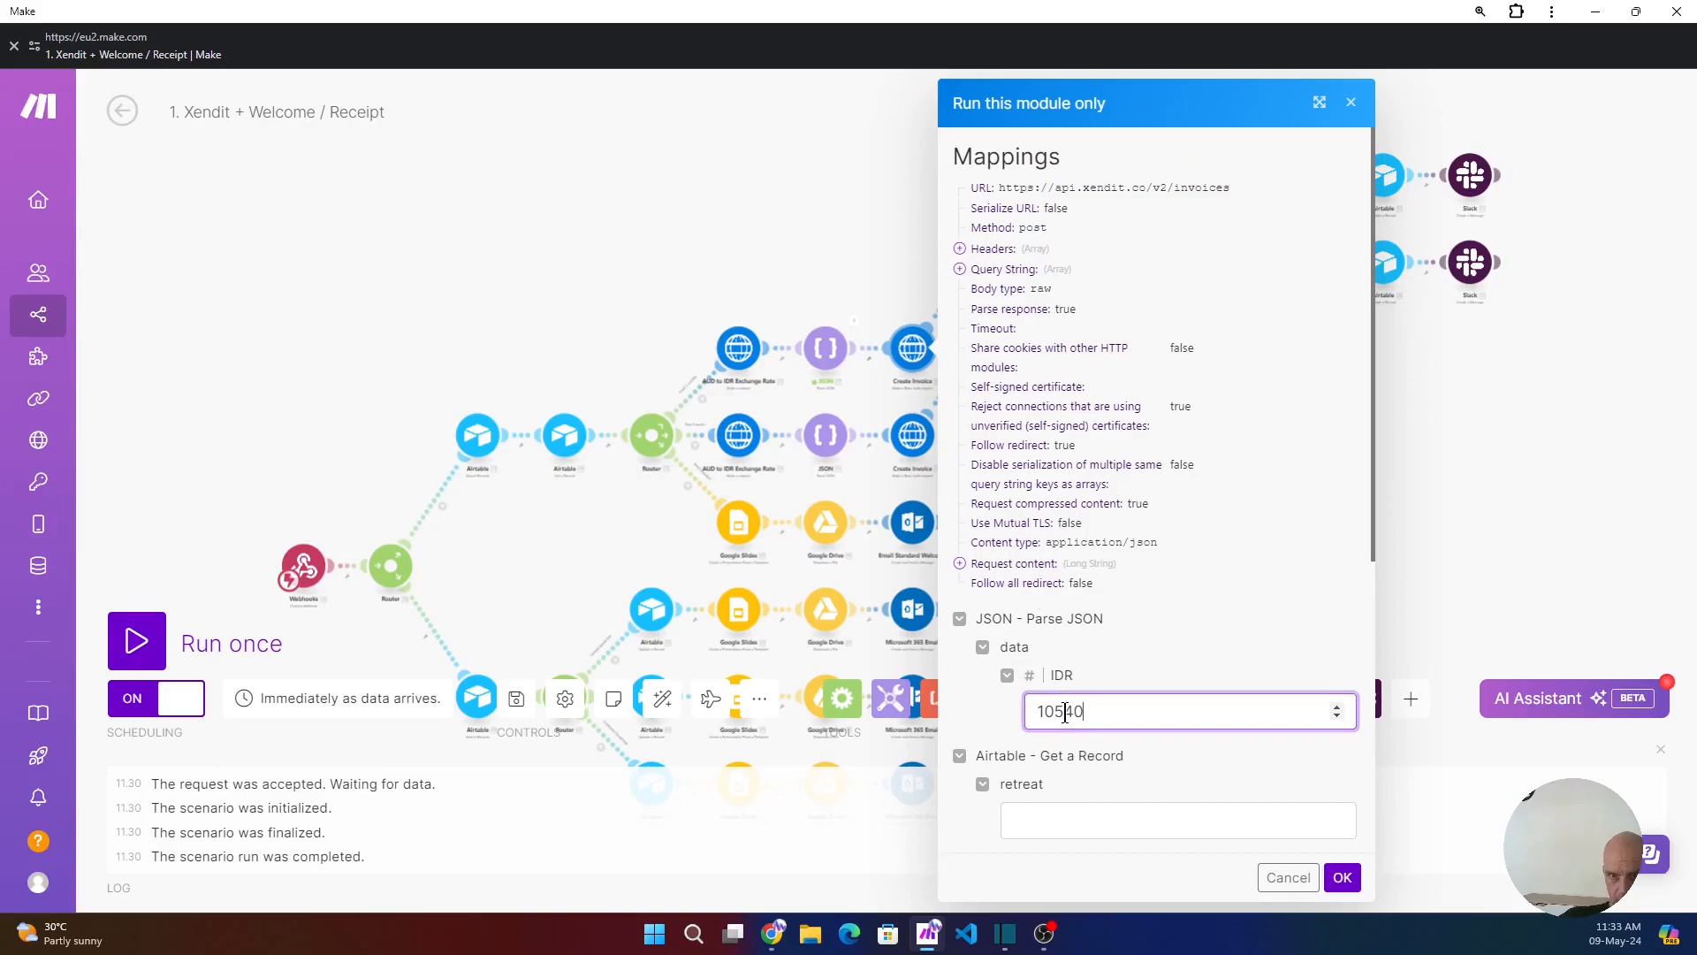
pyautogui.click(1056, 820)
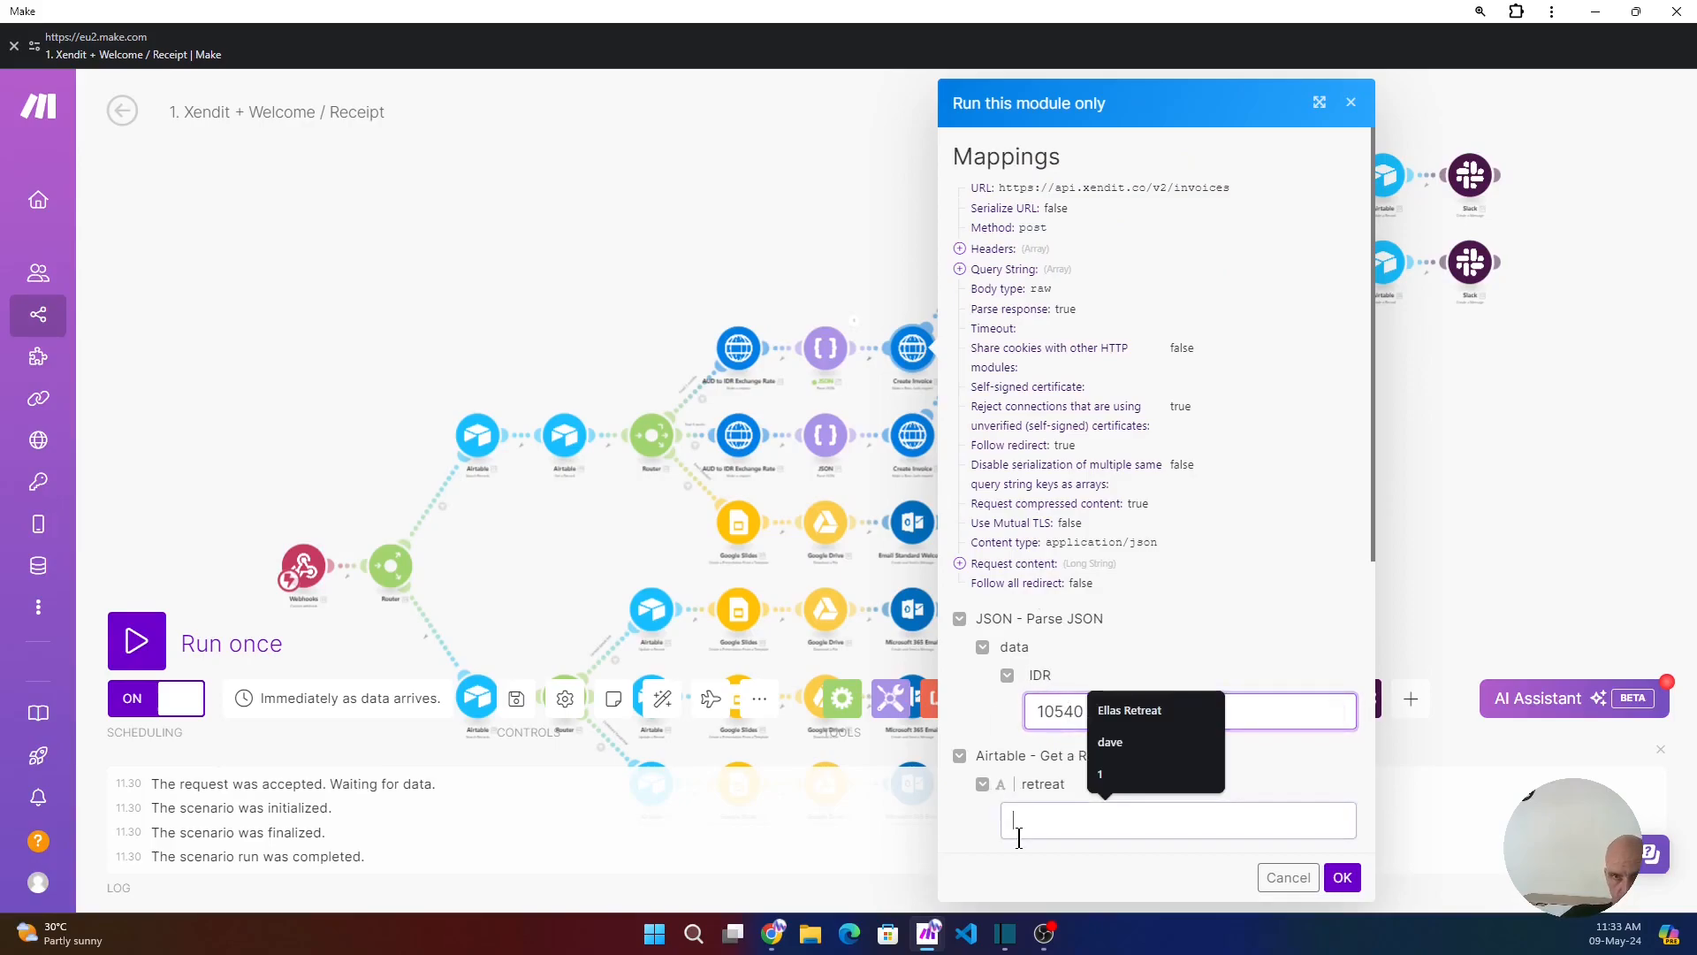
pyautogui.click(1130, 711)
pyautogui.scroll(-3, 1069, 672)
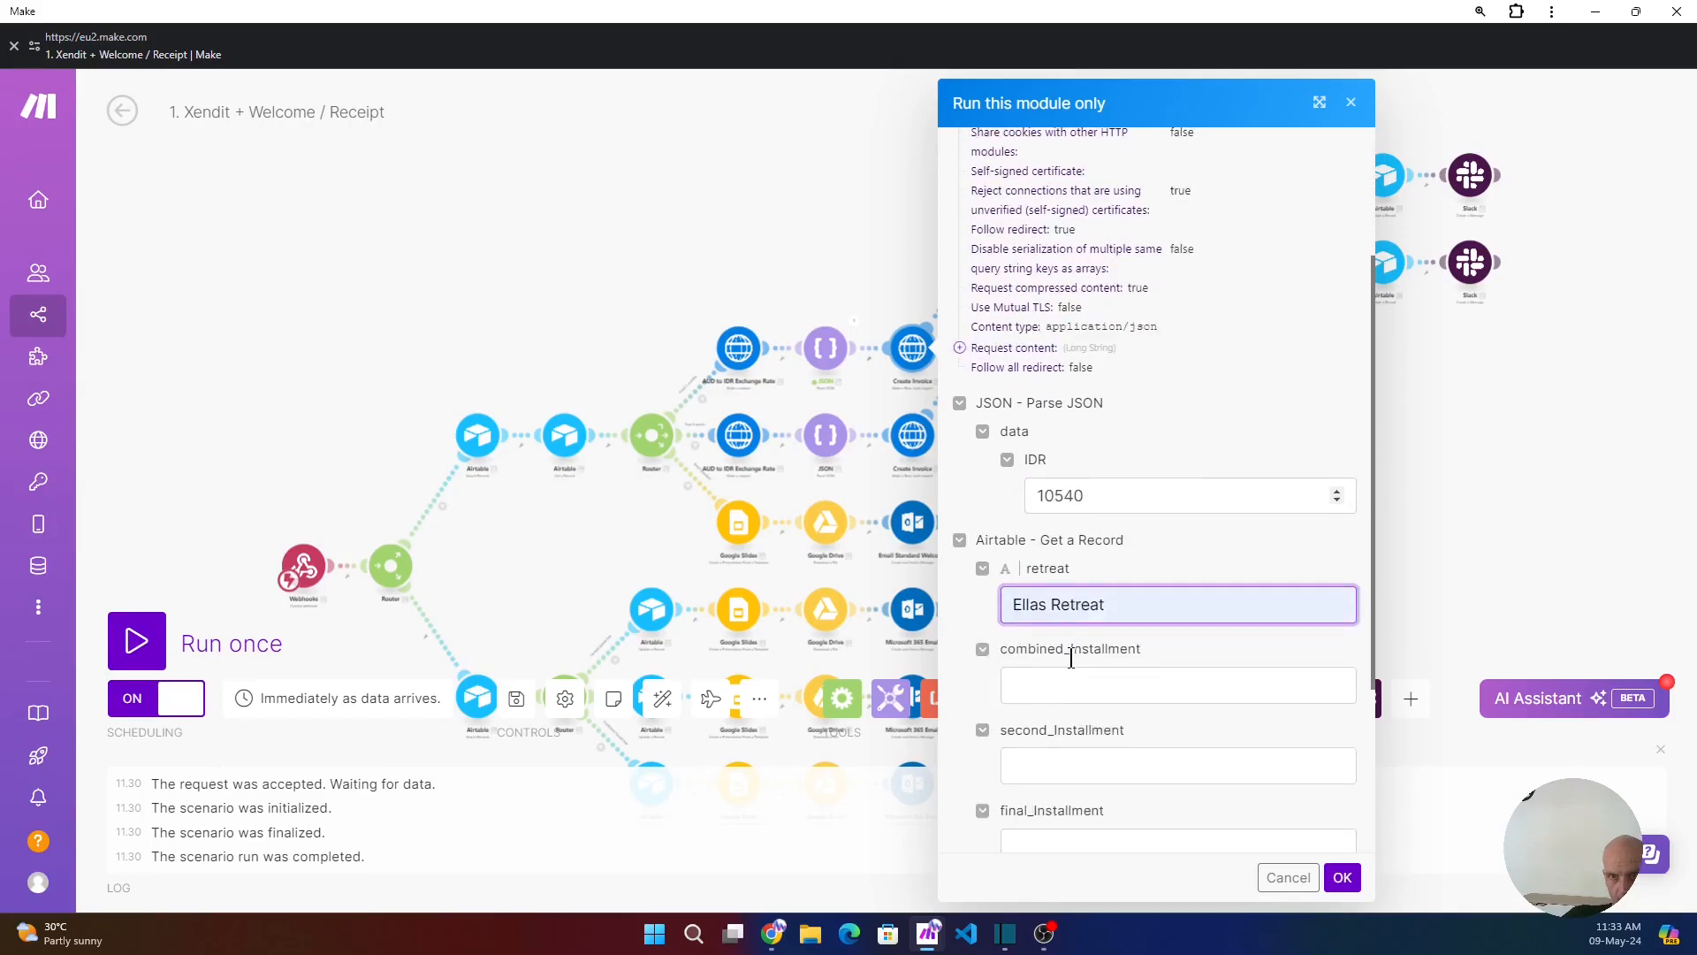
# - Set combined_Installment to 2395, second_Installment to 1000 and final_Installment to 1395 for the test run
pyautogui.click(1055, 637)
pyautogui.click(1115, 682)
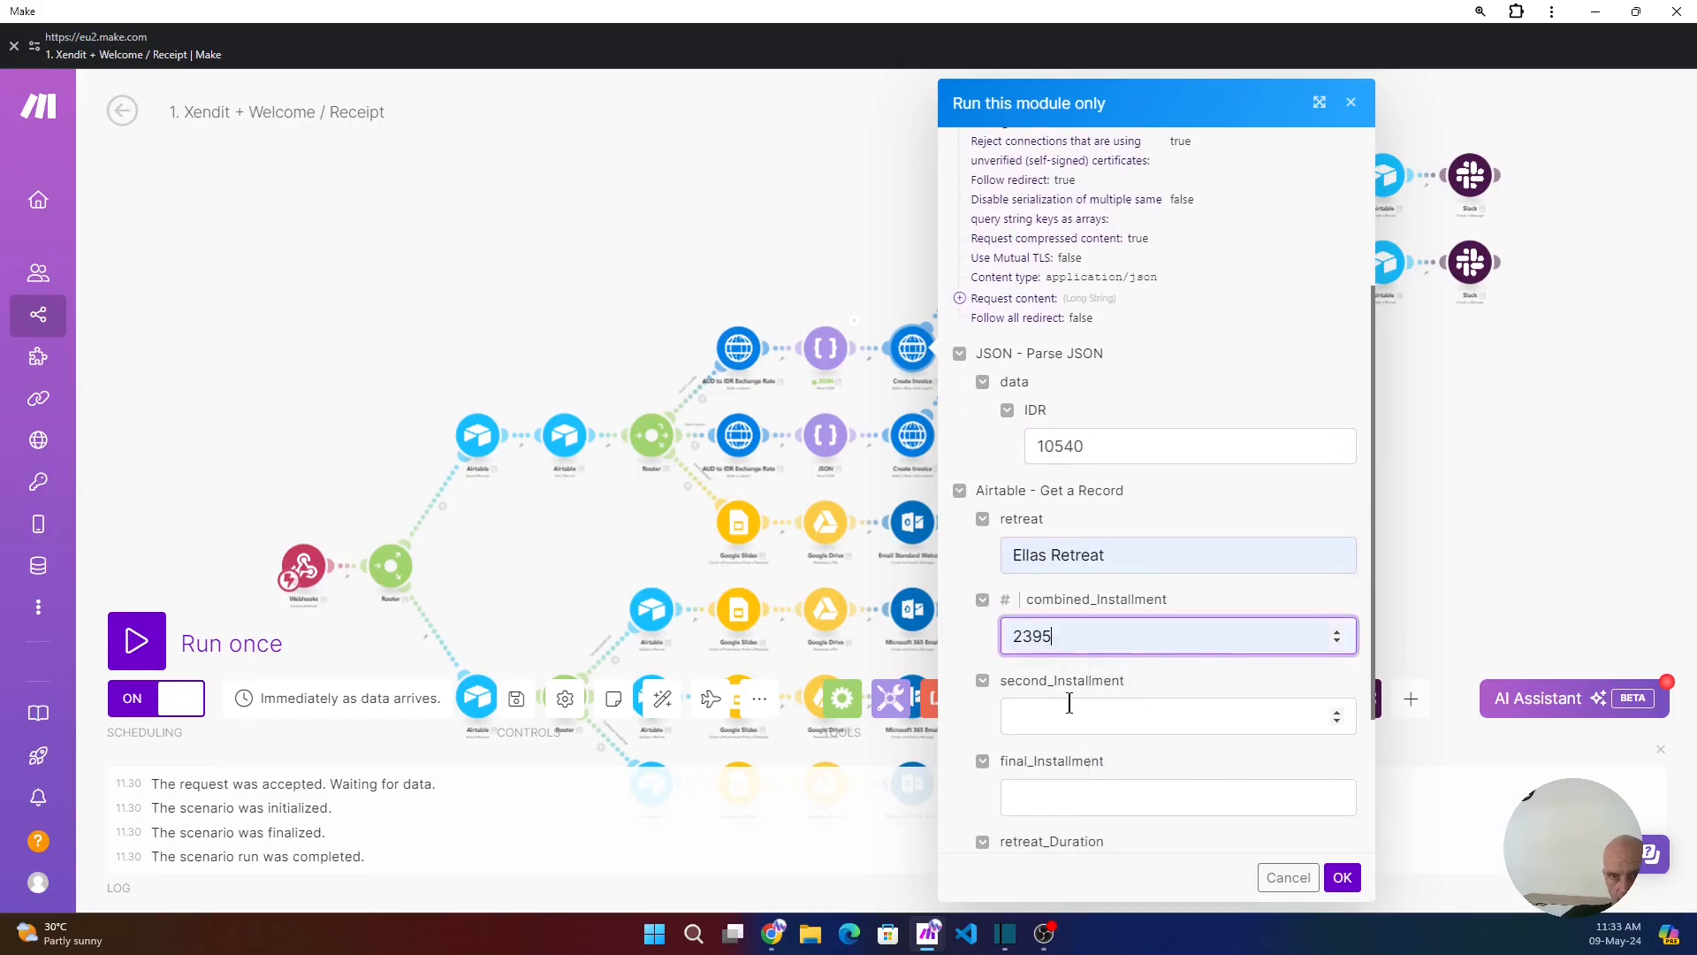
pyautogui.click(1052, 712)
pyautogui.click(1109, 826)
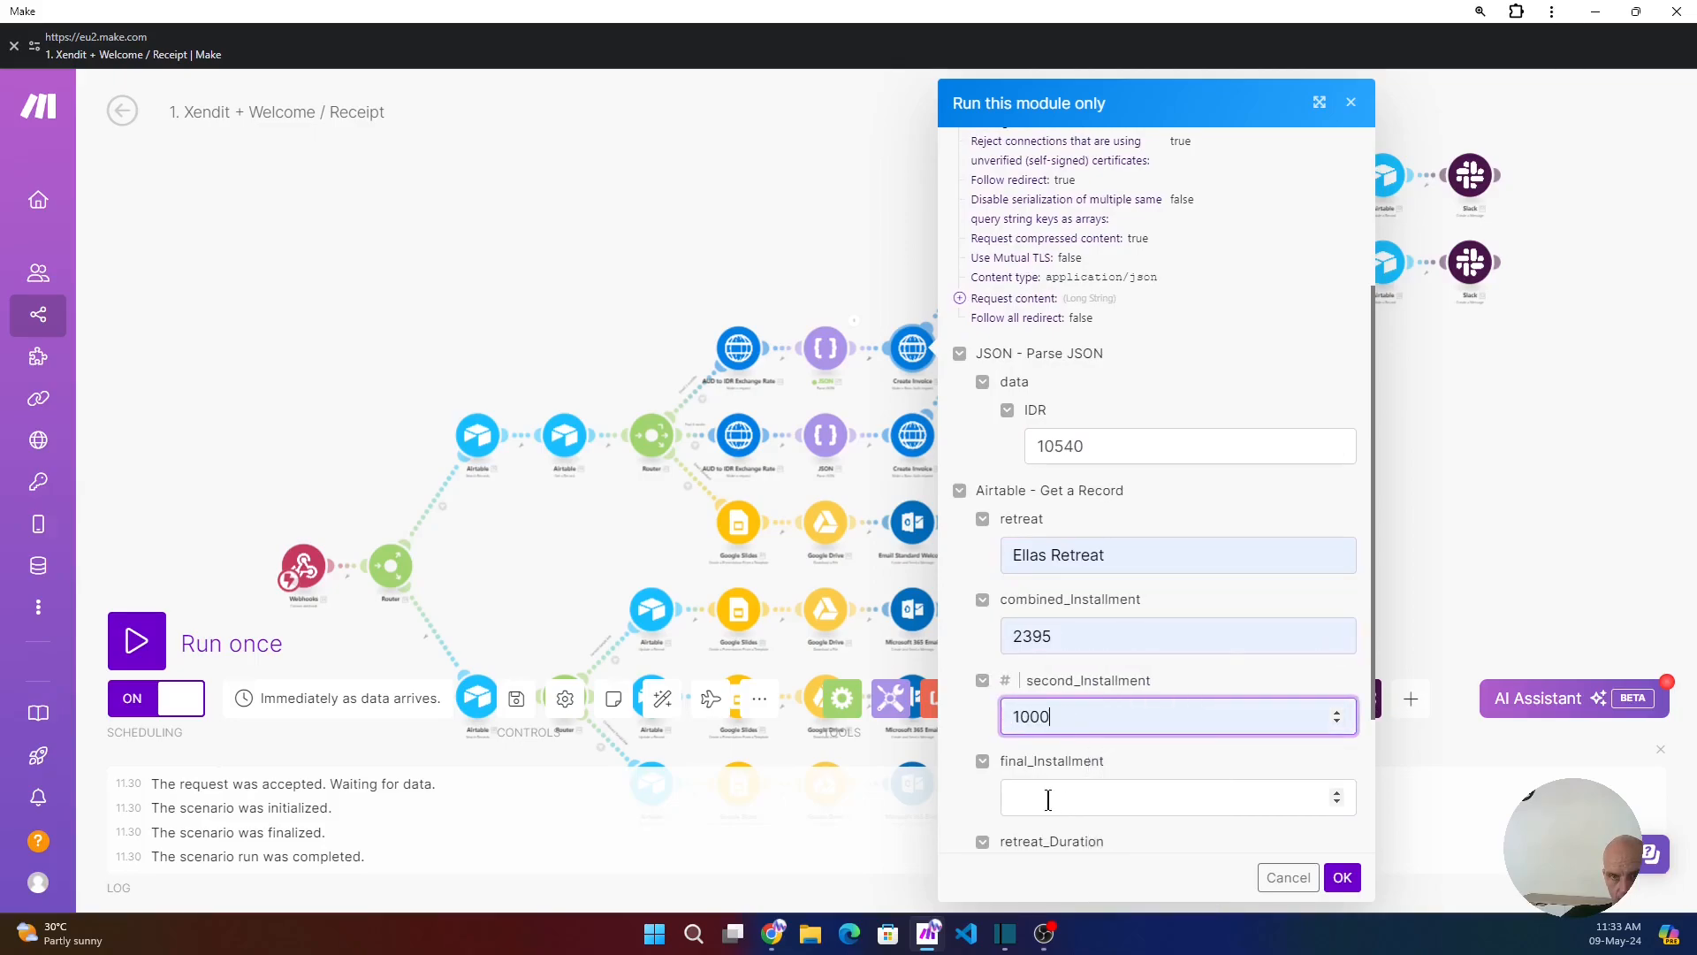
pyautogui.click(1008, 801)
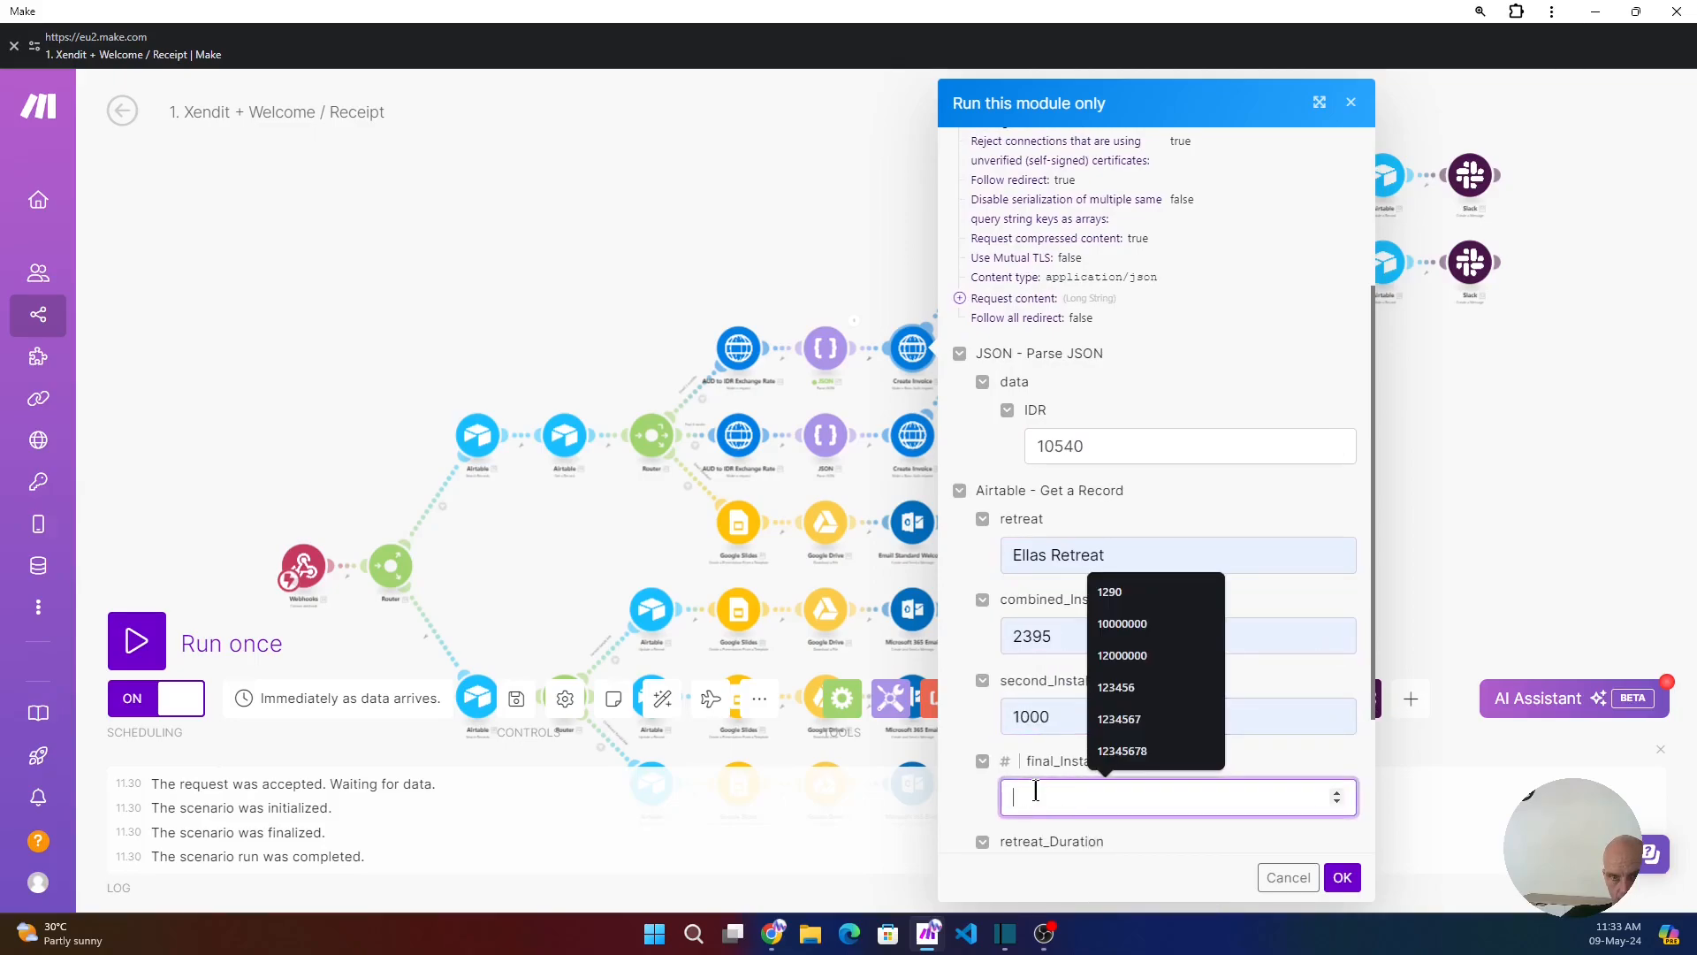
pyautogui.click(1116, 601)
pyautogui.press('BackSpace')
pyautogui.write('5')
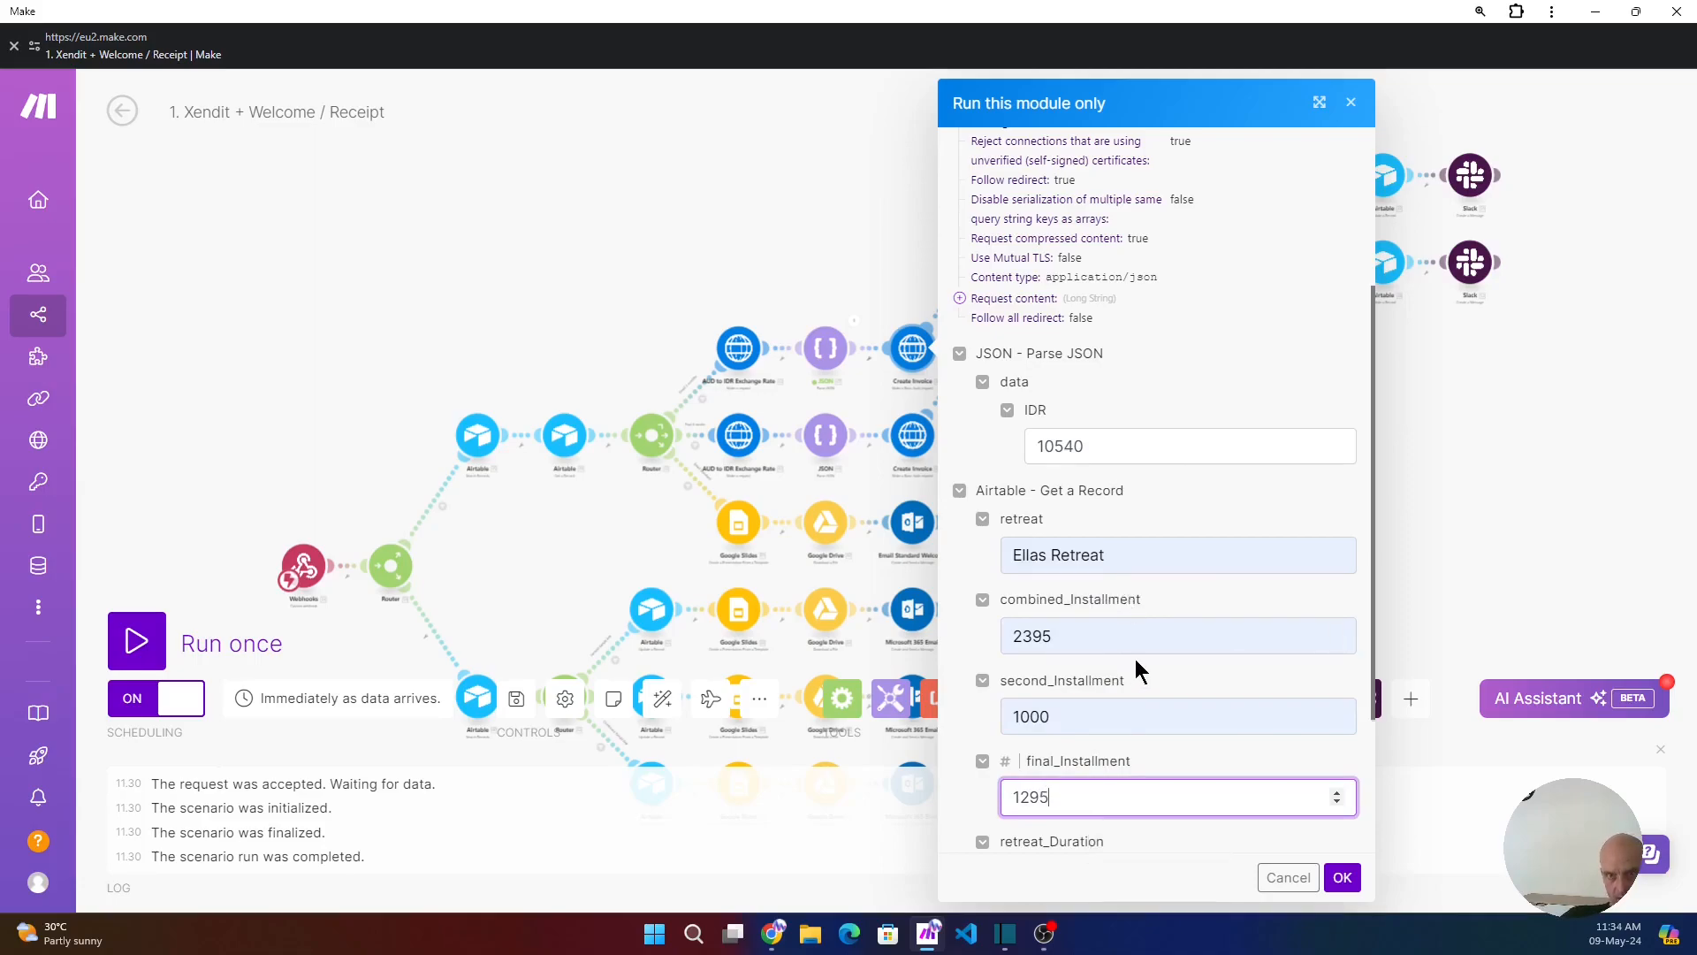
pyautogui.scroll(-3, 1141, 674)
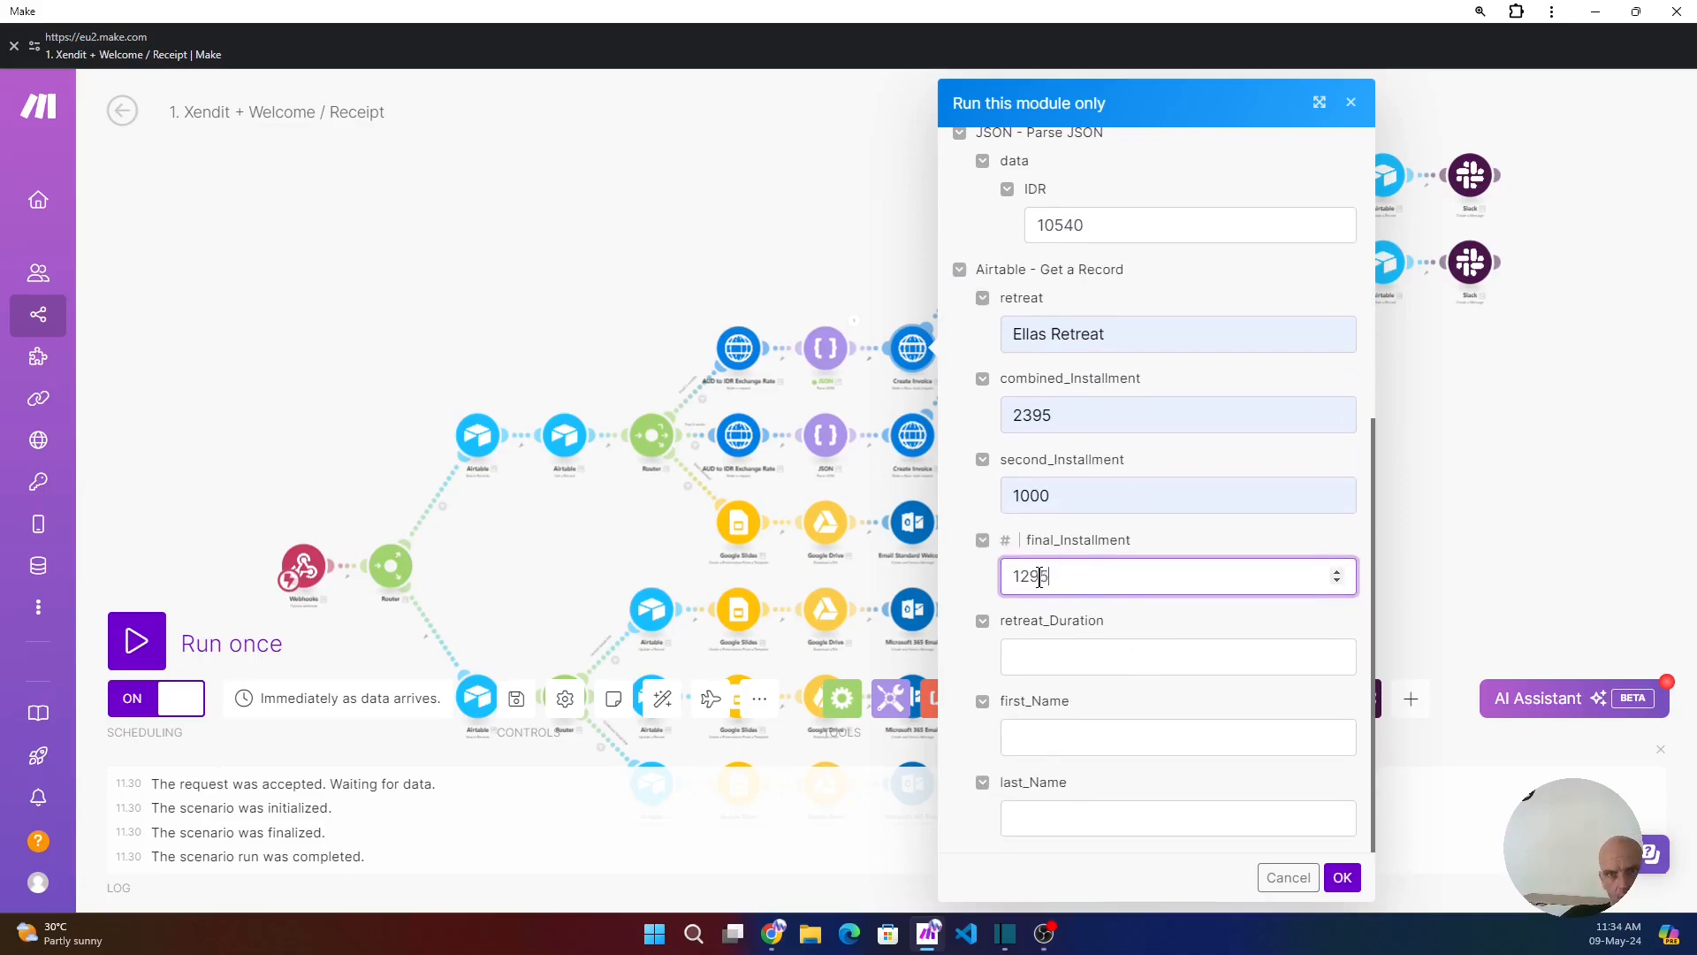
# - Set retreat_Duration to 29 - 19 Oct 2024, fill in the customer's first and last name, and run the module
pyautogui.click(1138, 654)
pyautogui.write('29 - 19 Oct 2024')
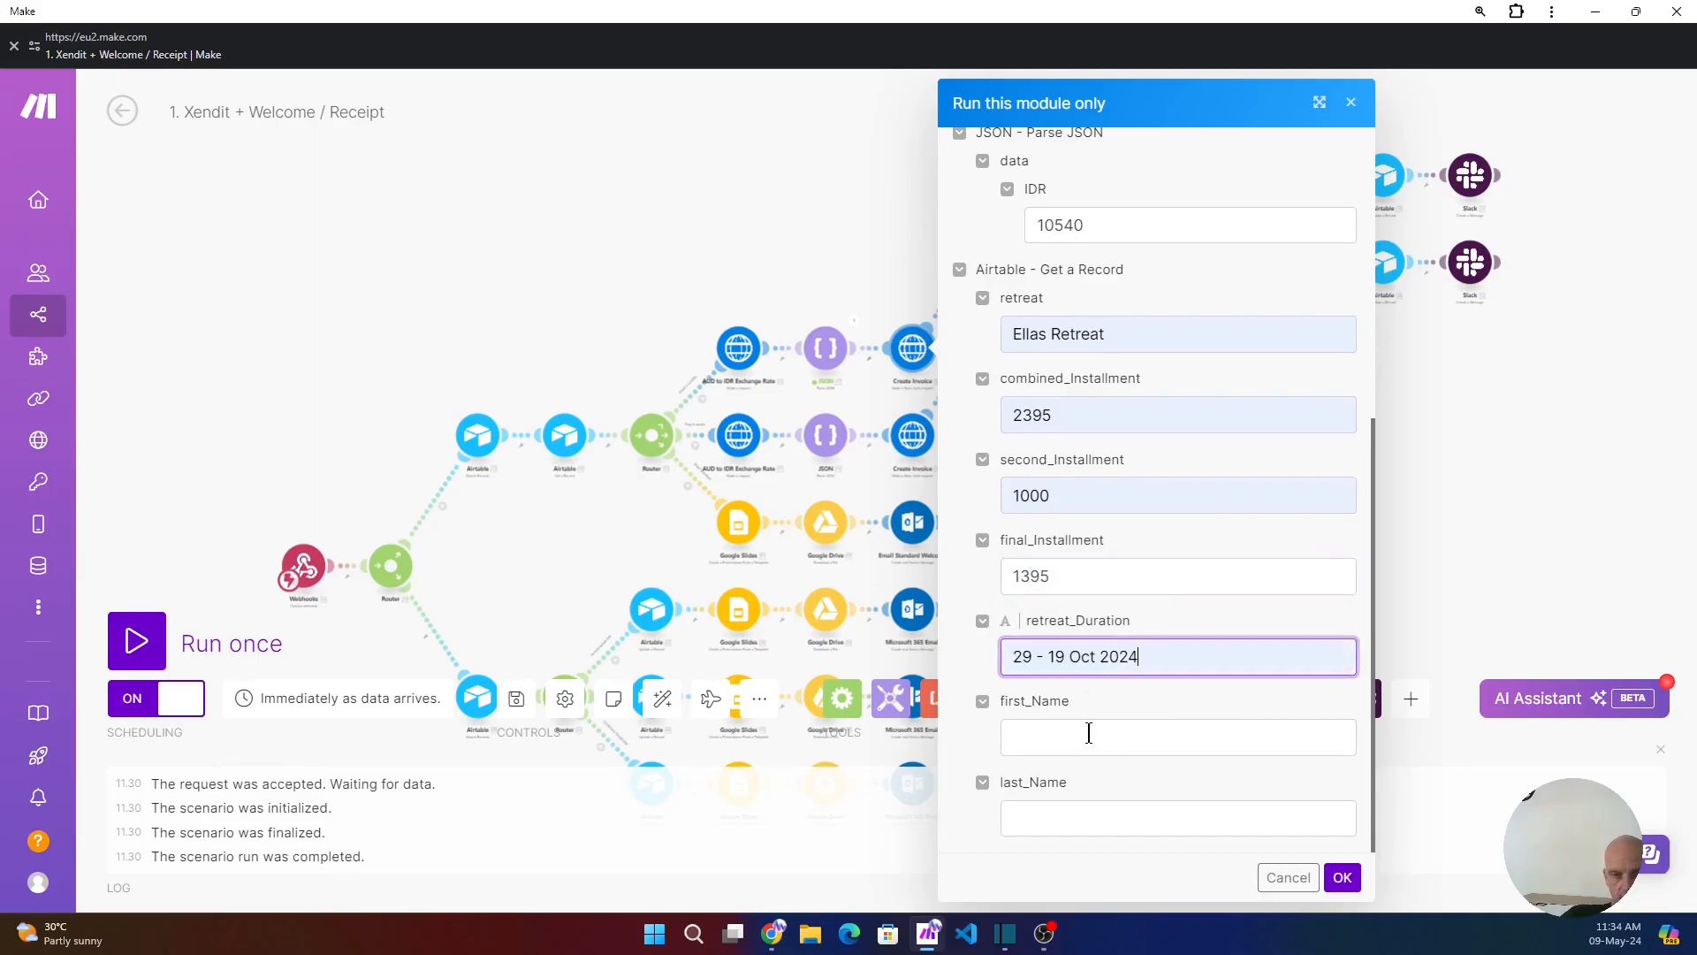
pyautogui.click(1090, 733)
pyautogui.click(1105, 783)
pyautogui.click(1096, 826)
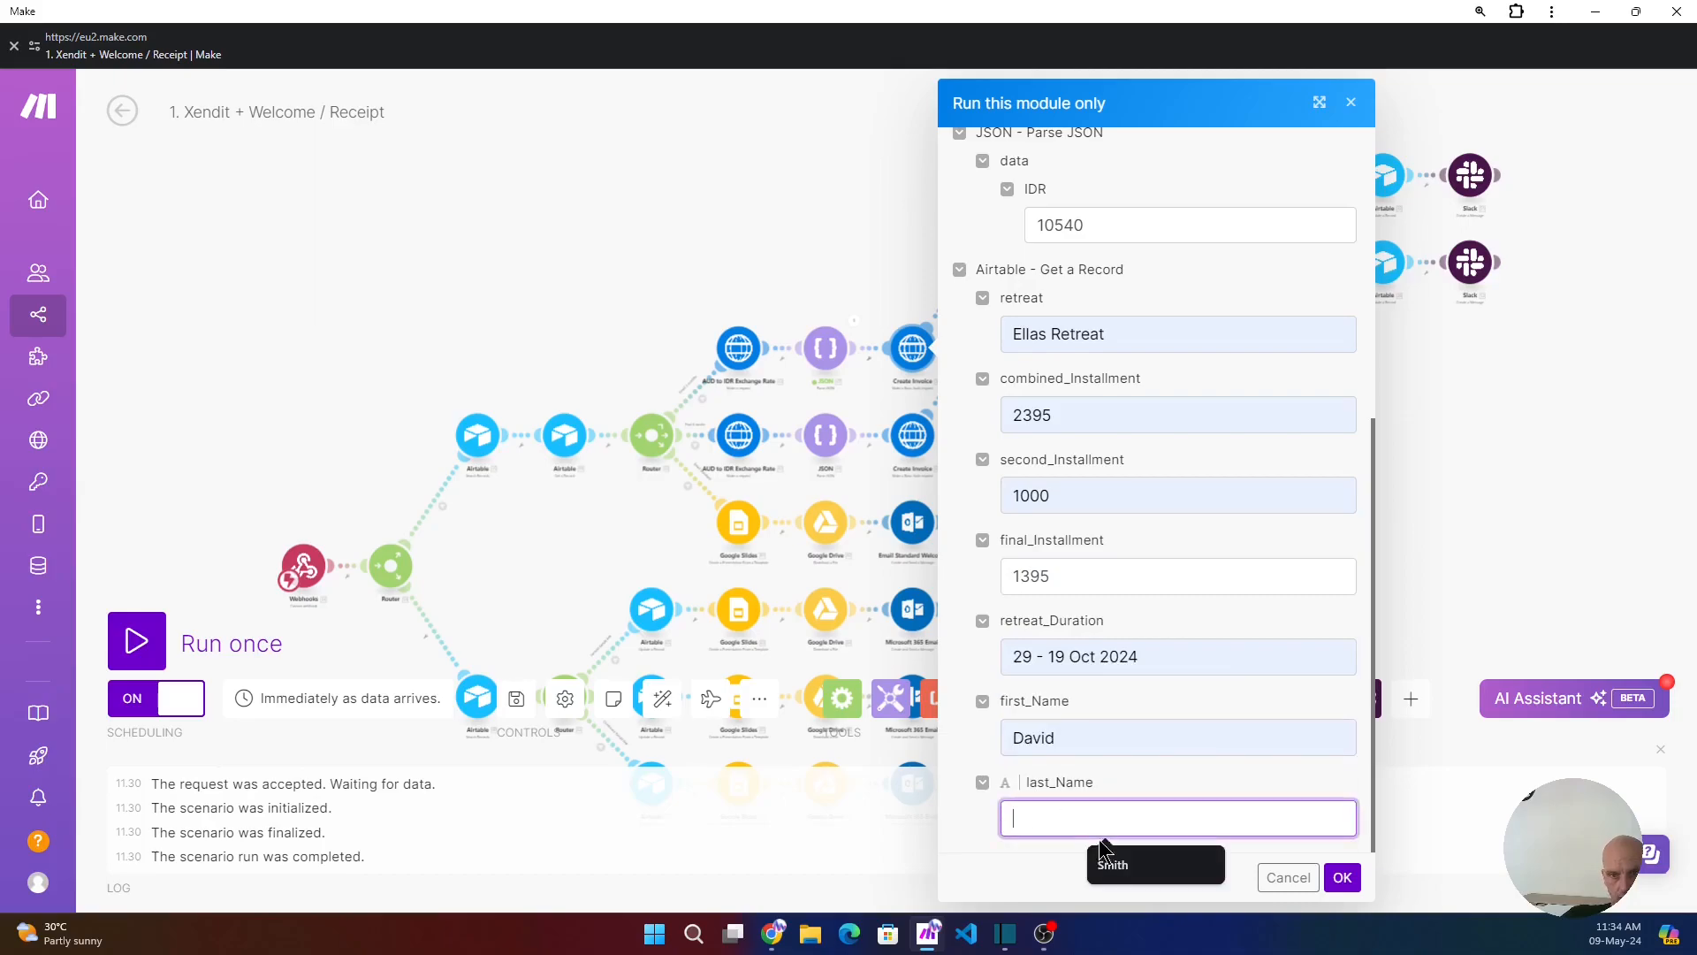
pyautogui.click(1112, 864)
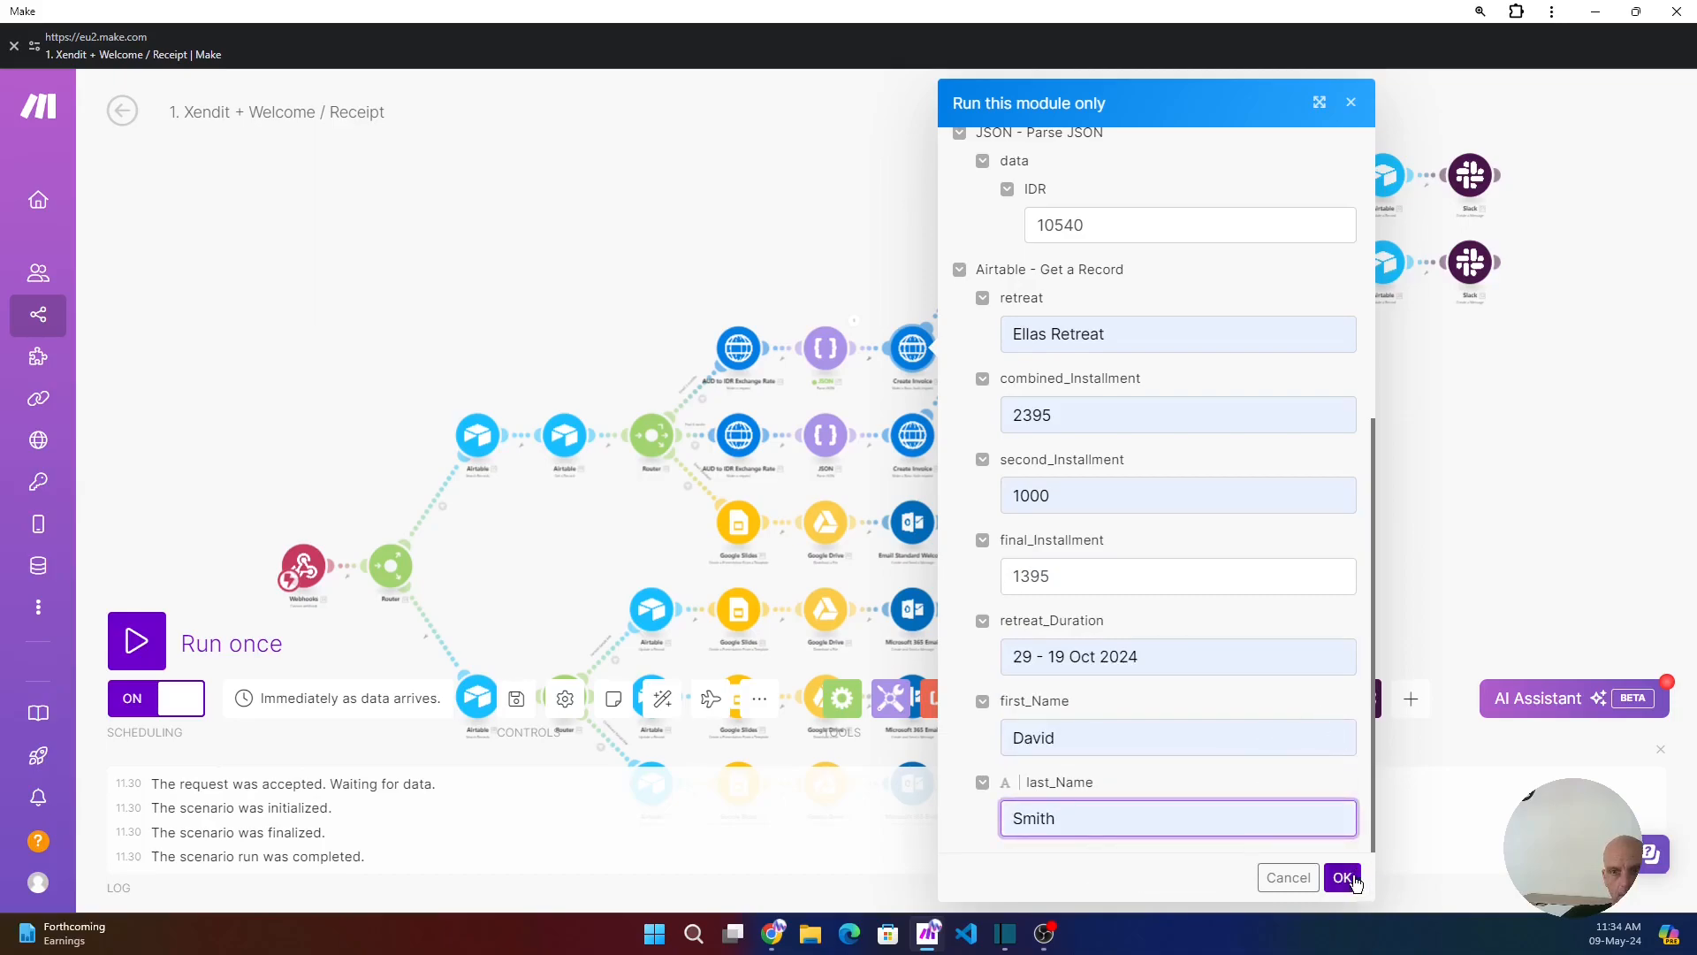
pyautogui.click(1344, 878)
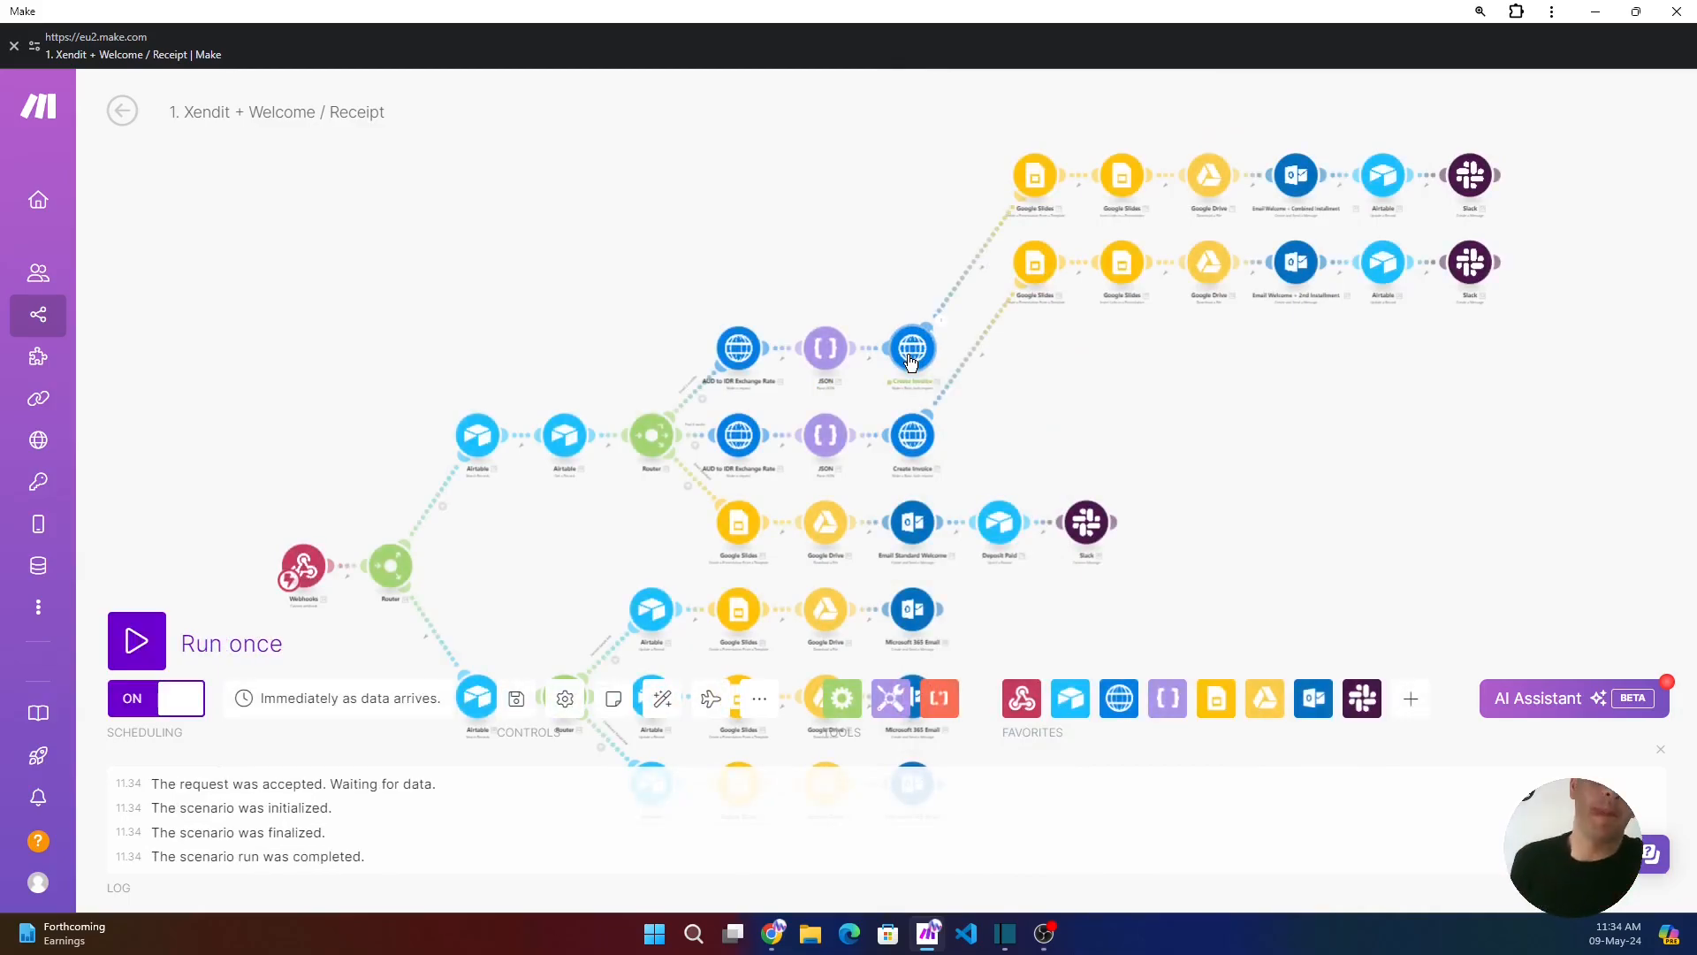
# - Inspect the Create Invoice module's run output, highlight its status code and expand the output's Data collection
pyautogui.click(947, 327)
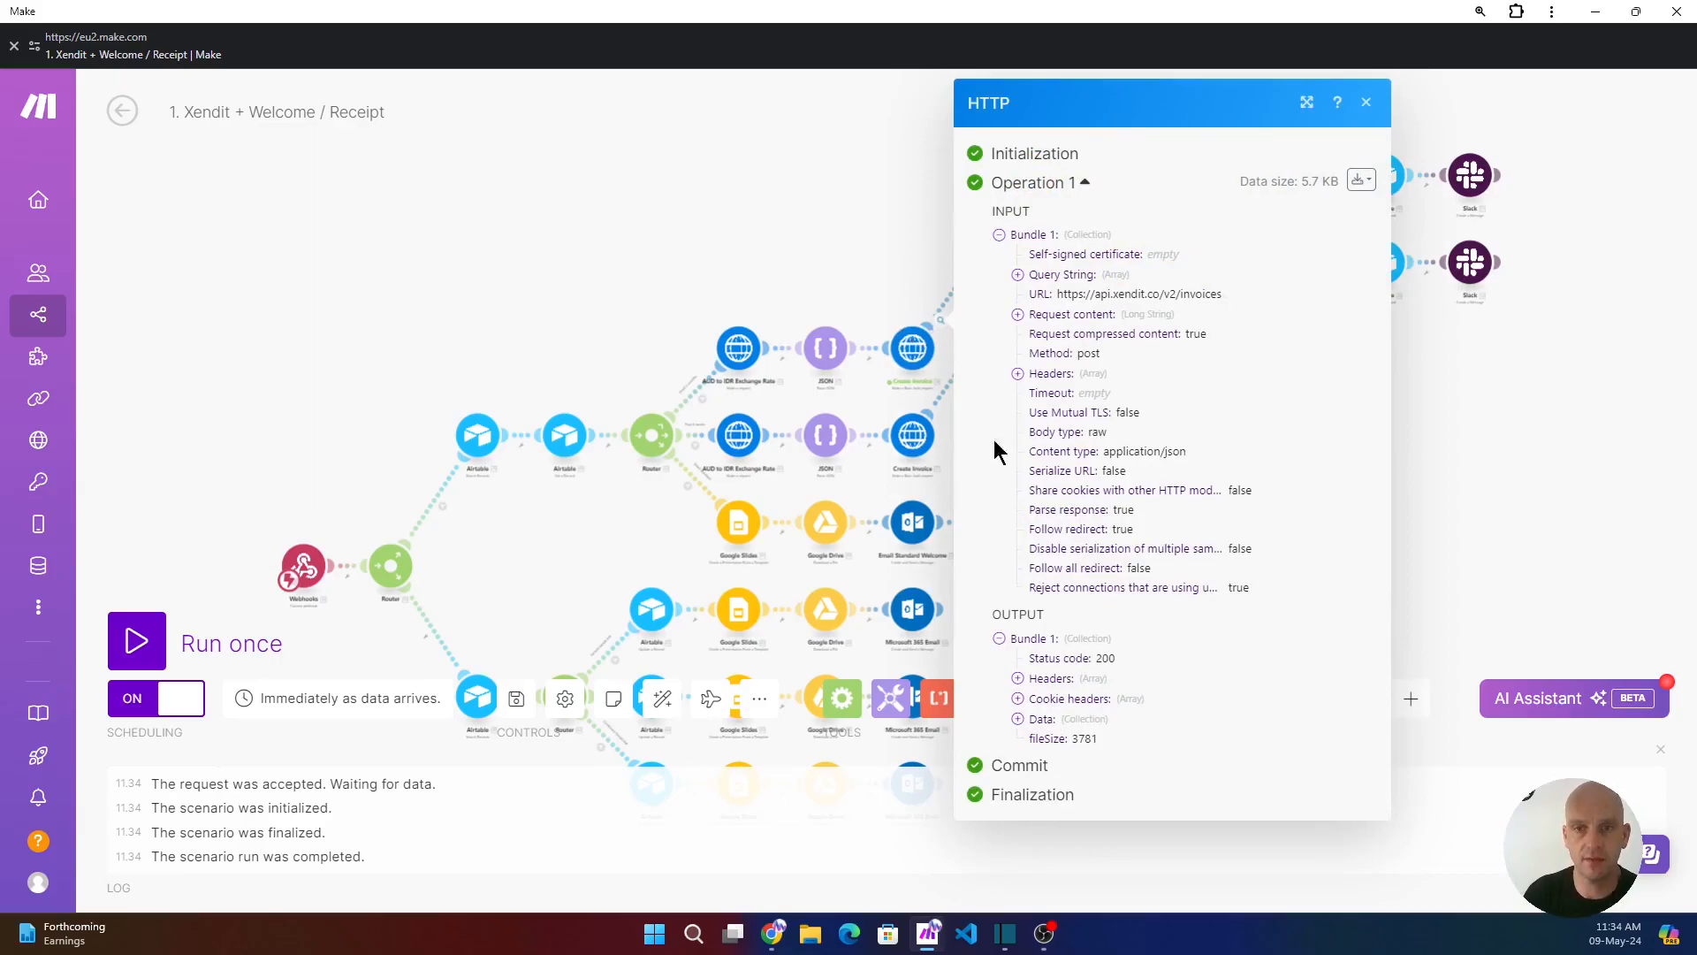
pyautogui.moveTo(1111, 662); pyautogui.dragTo(1085, 661)
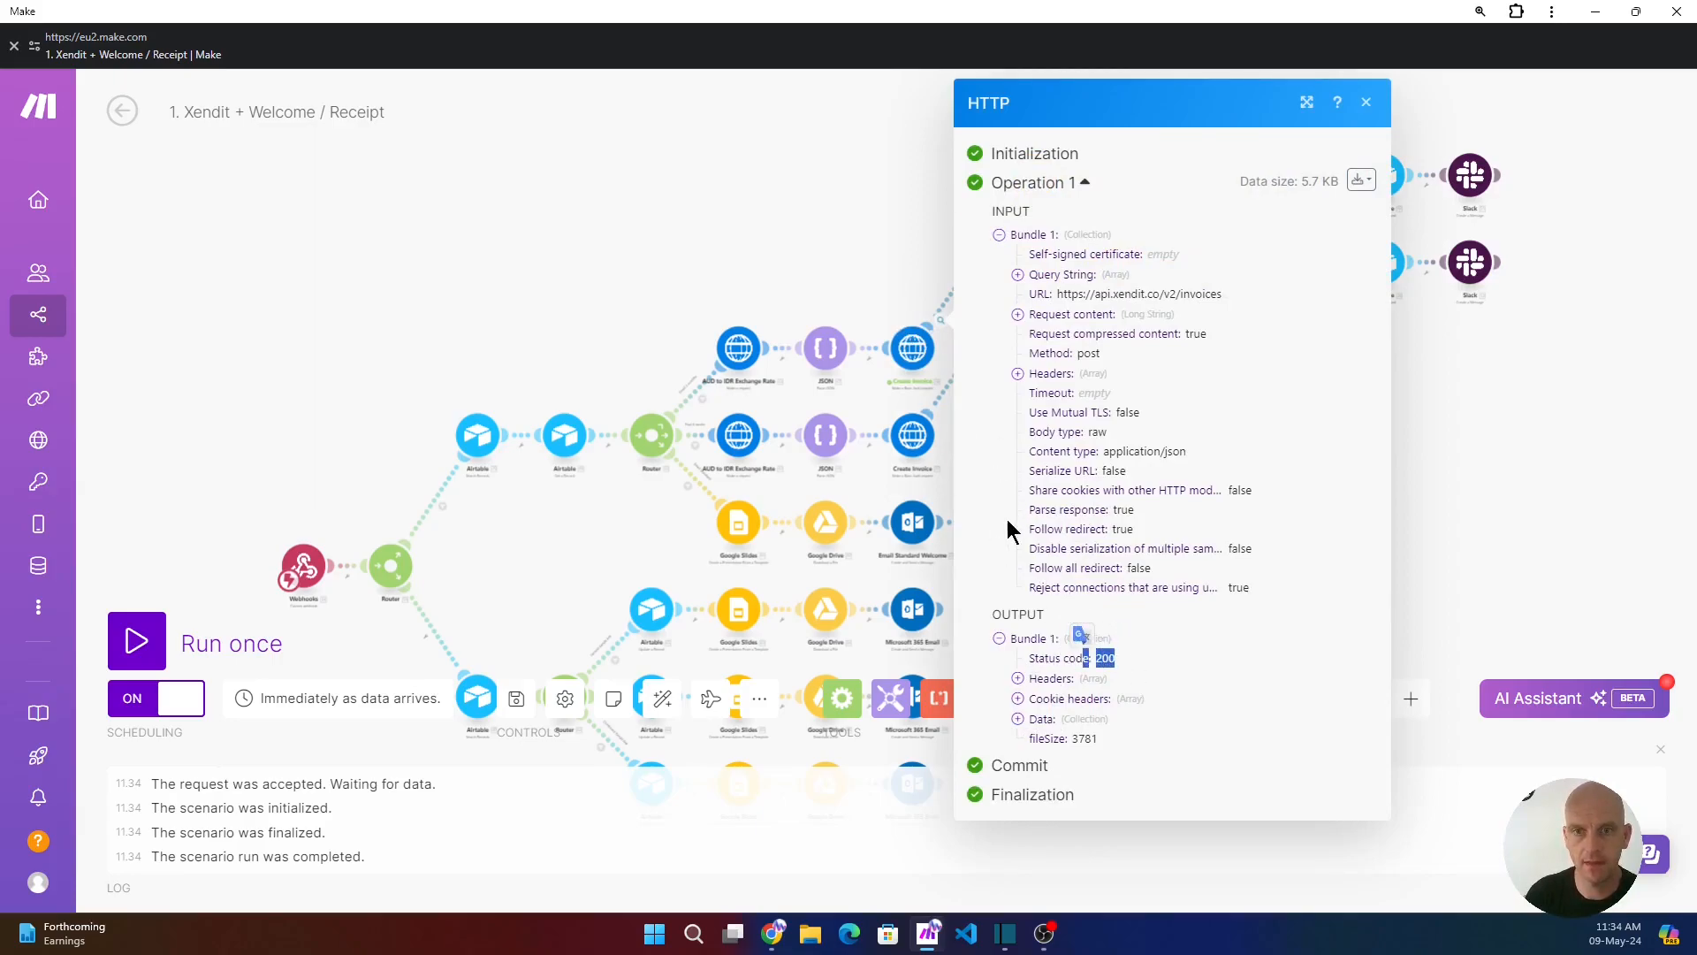
pyautogui.click(1018, 719)
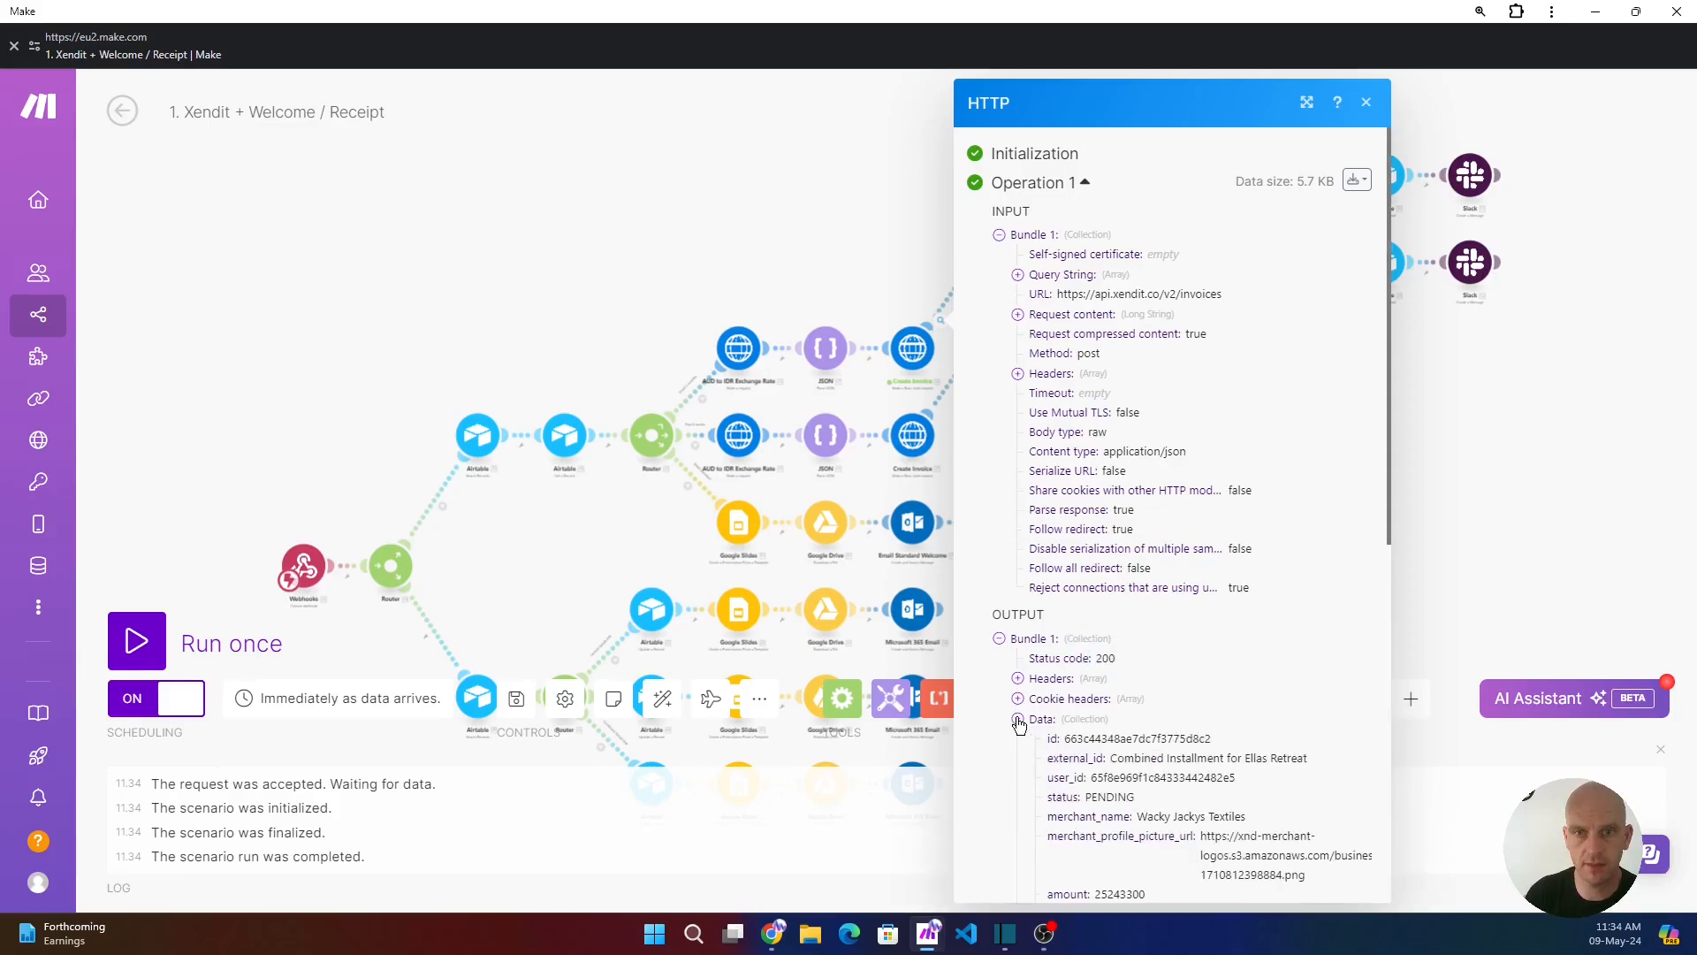
# - Highlight the external_id and merchant_profile_picture_url values in the Create Invoice output's Data collection
pyautogui.scroll(-2, 1061, 724)
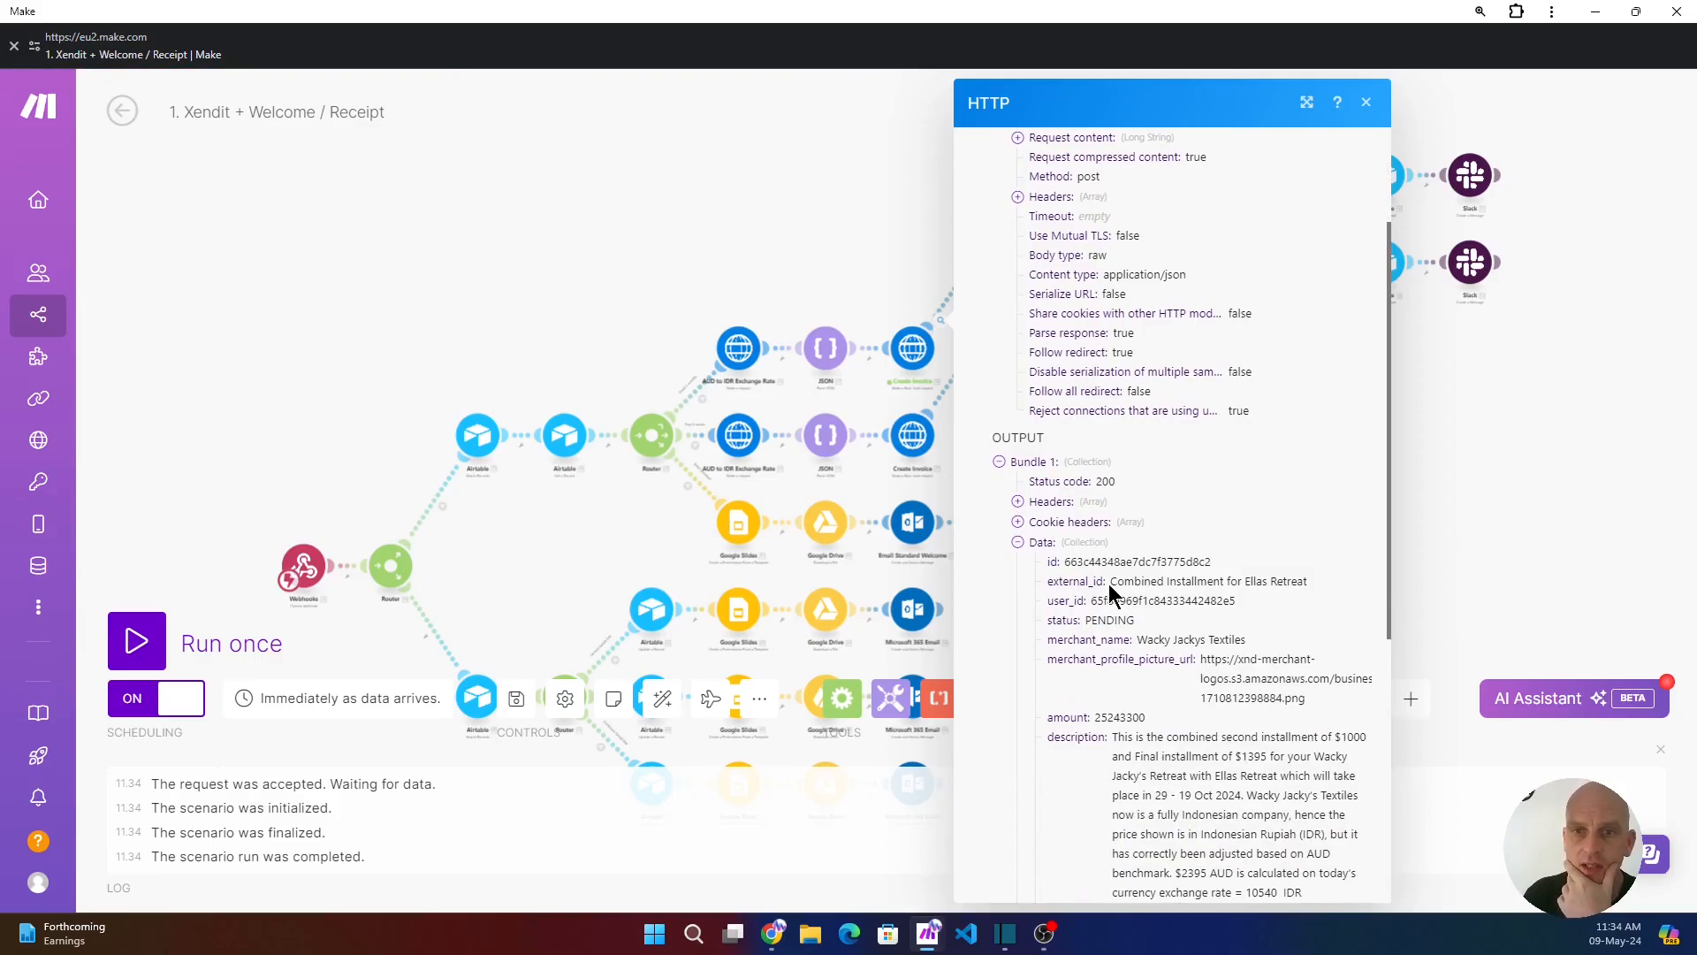
pyautogui.moveTo(1110, 581); pyautogui.dragTo(1323, 590)
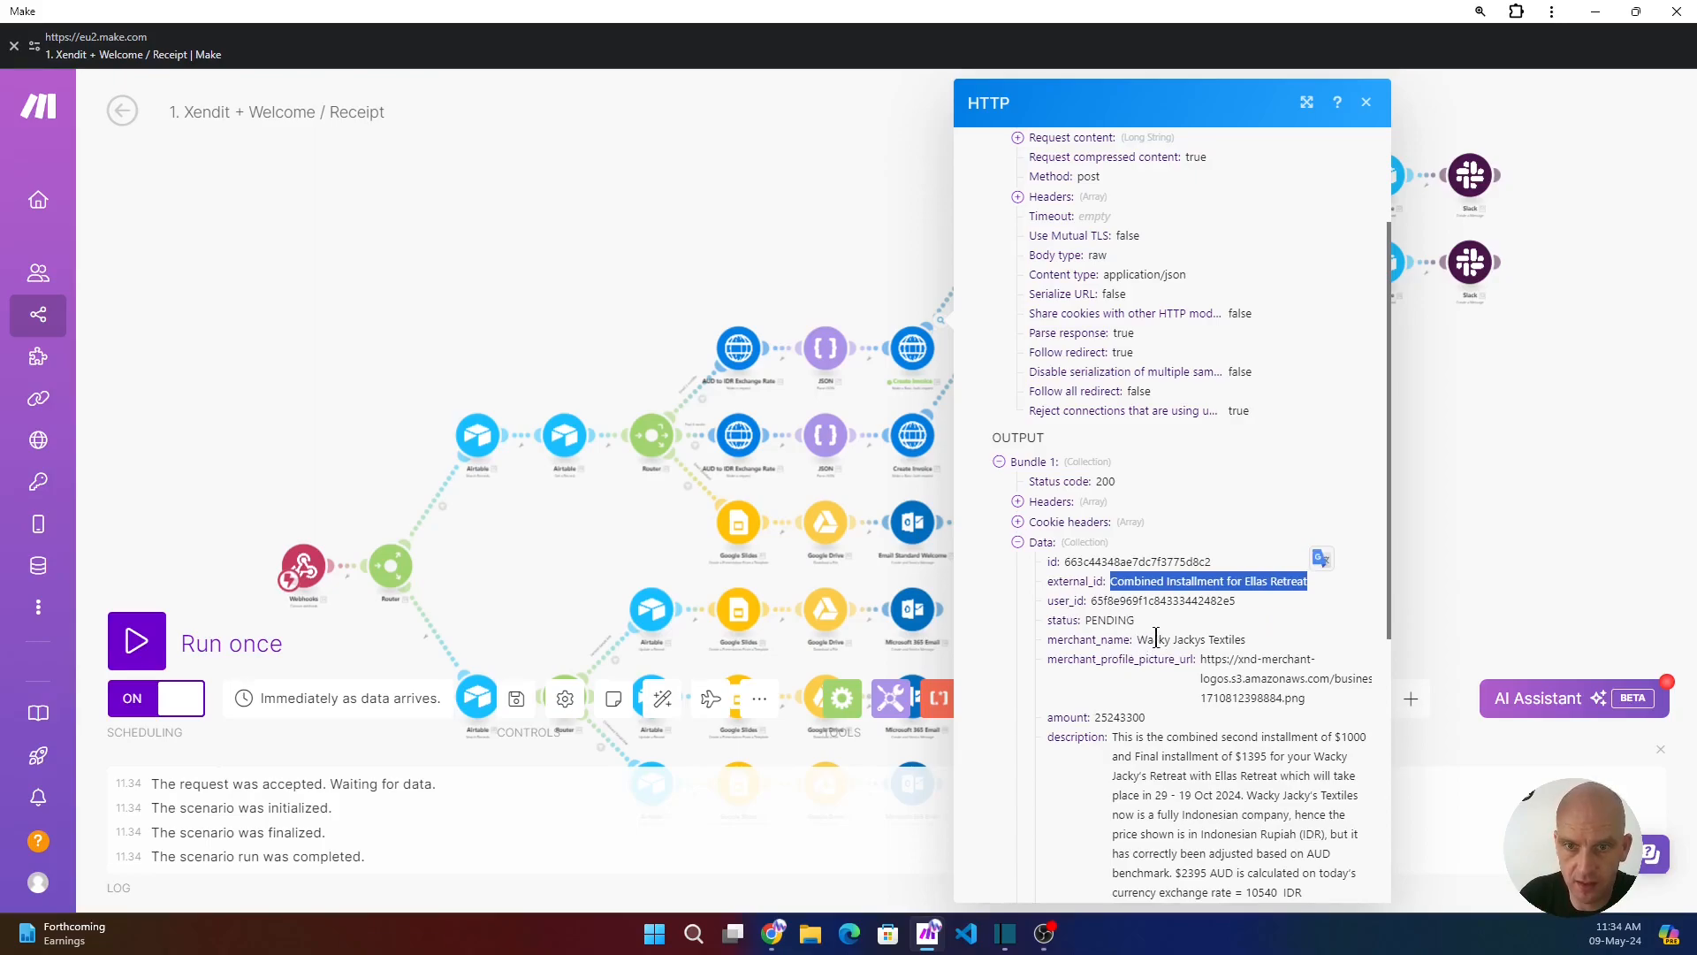
pyautogui.moveTo(1200, 659); pyautogui.dragTo(1315, 704)
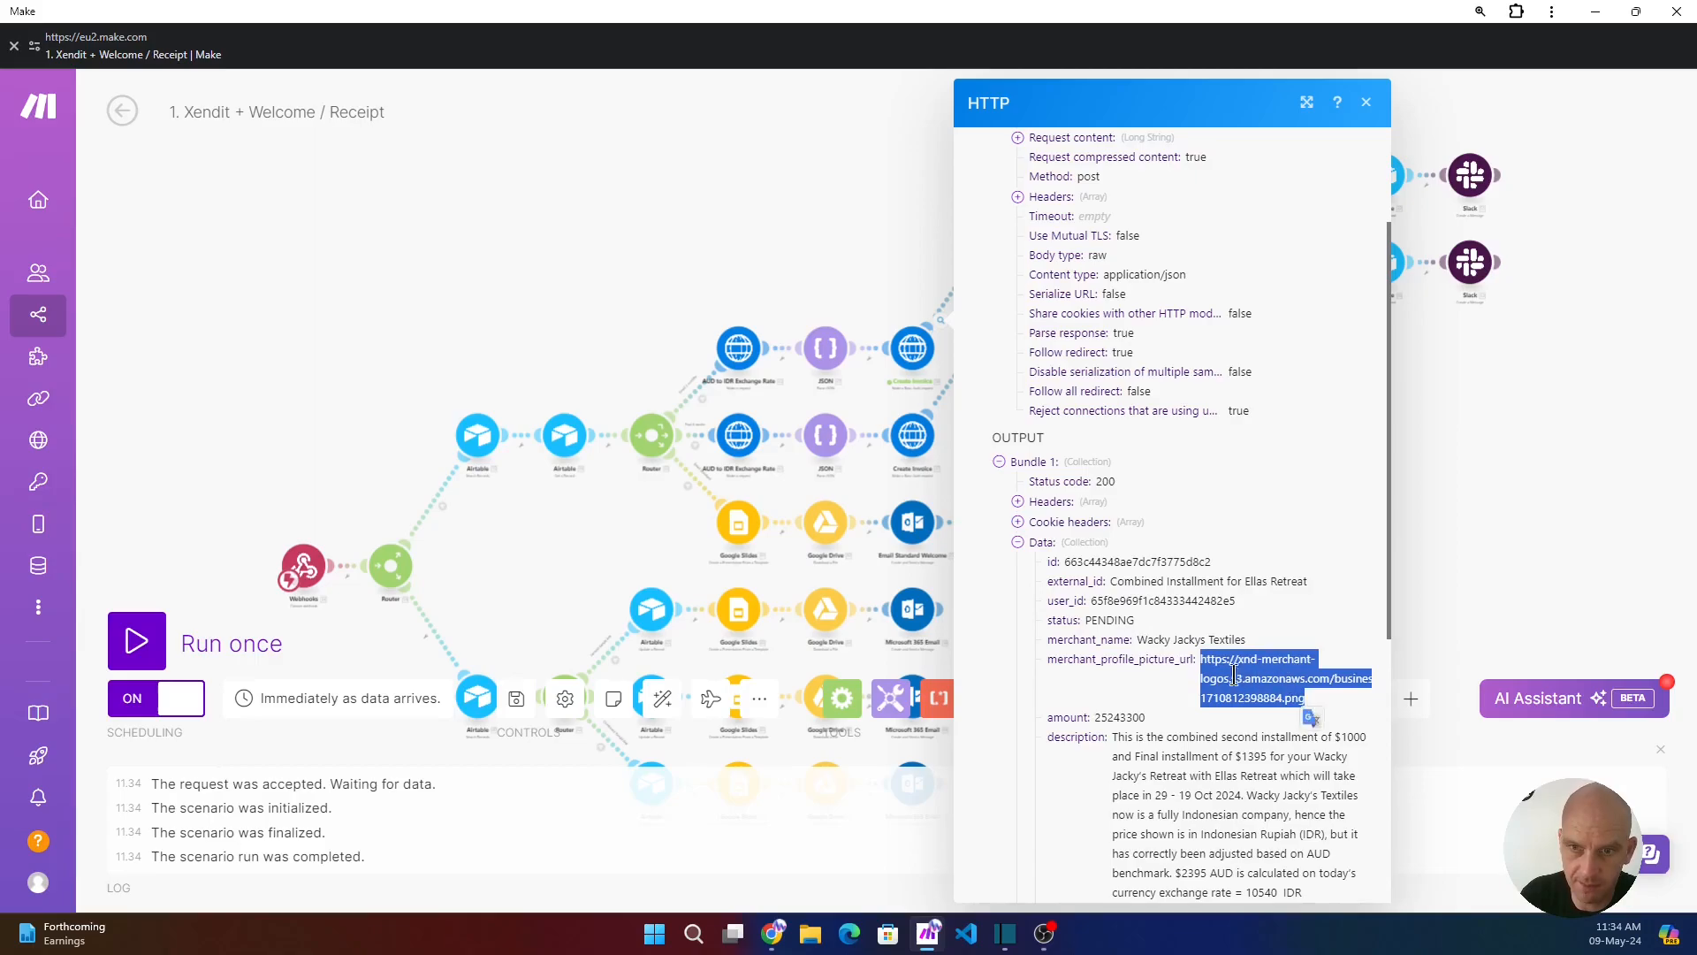
# - Read through the invoice amount, description, exchange rate text and expiry date in the output's Data collection
pyautogui.scroll(-2, 1134, 621)
pyautogui.scroll(-1, 1134, 621)
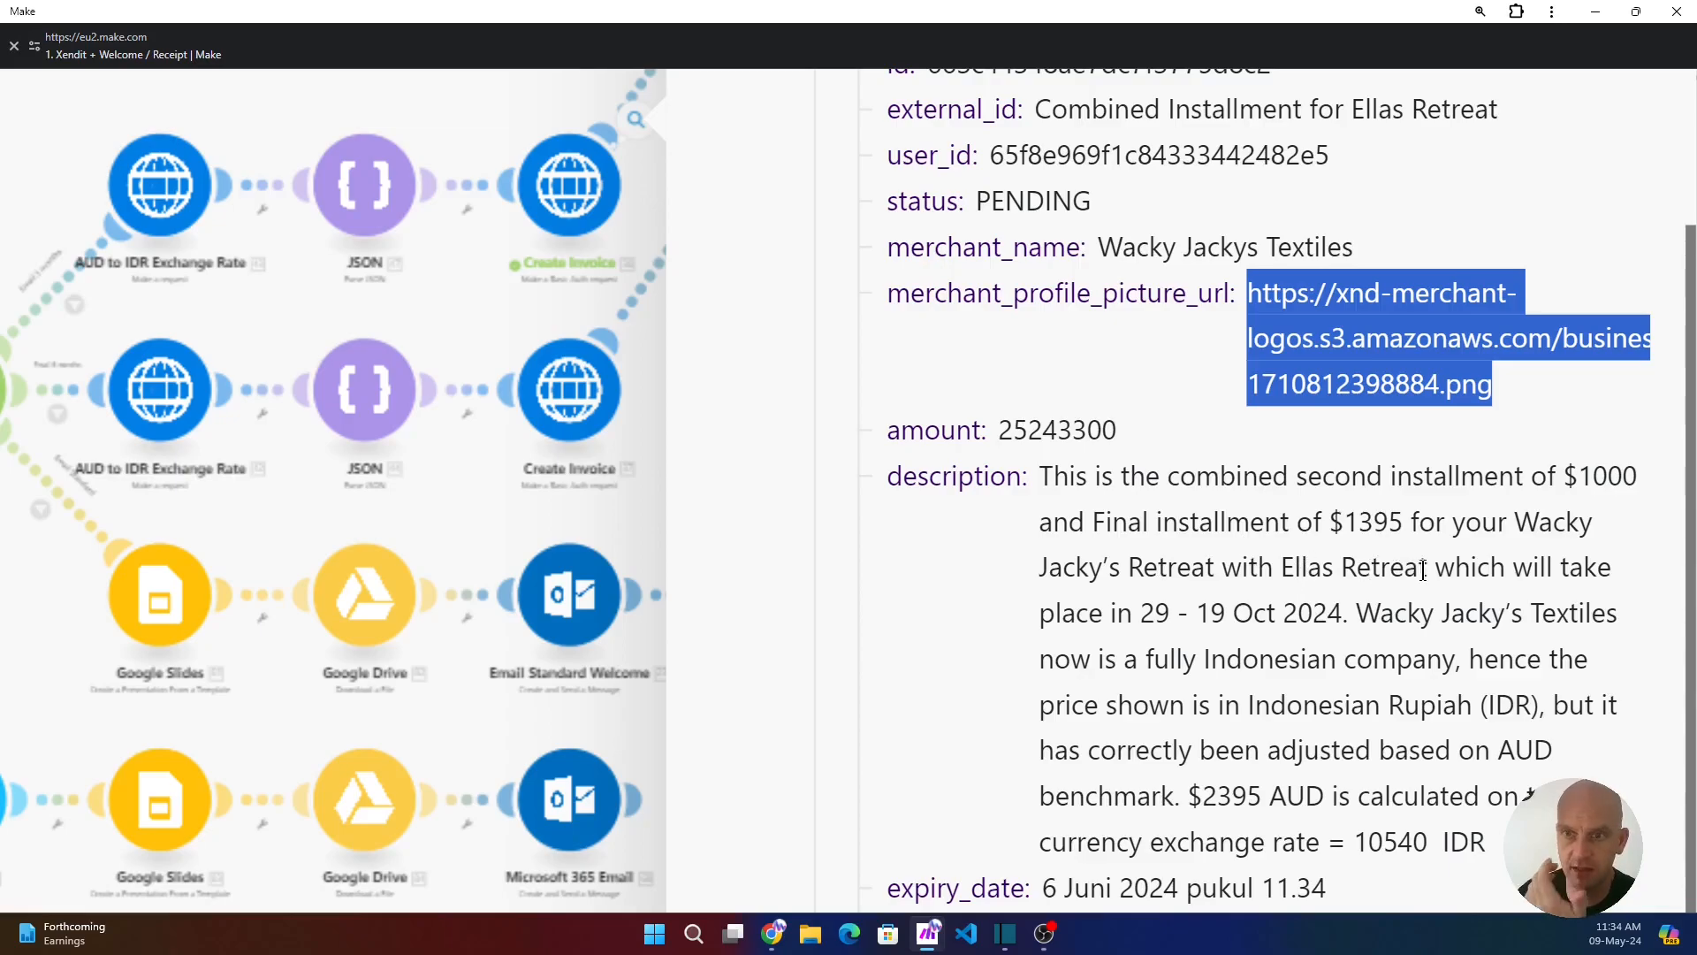
pyautogui.scroll(-2, 1518, 568)
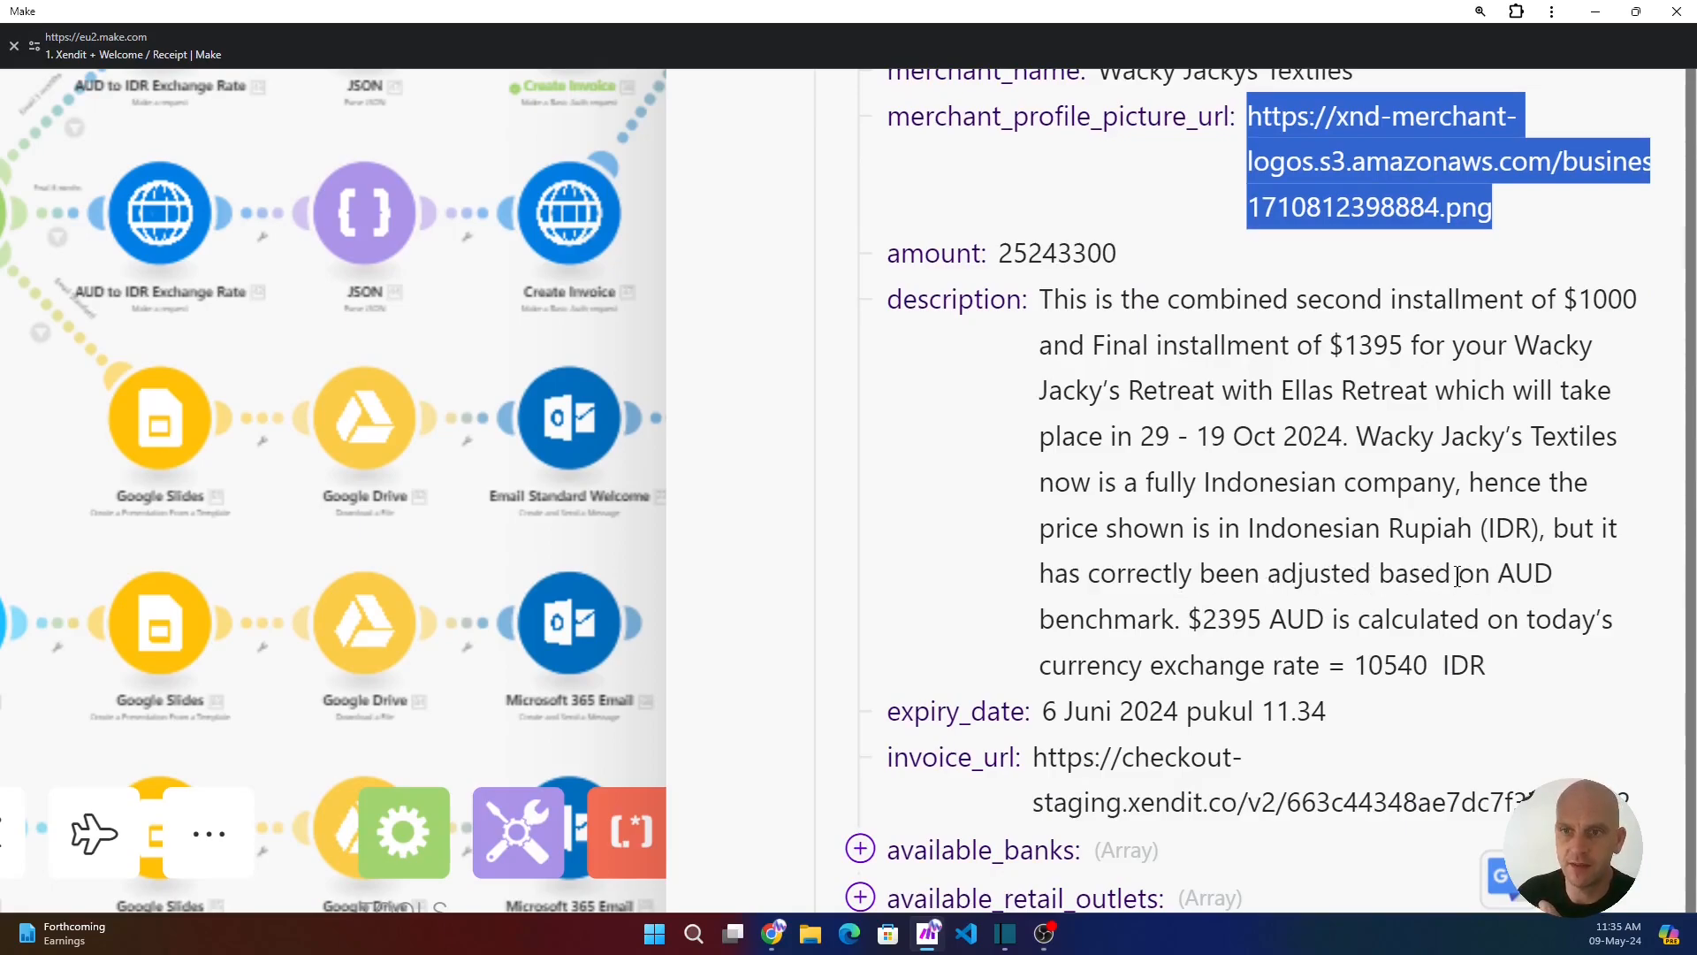
pyautogui.moveTo(1149, 619); pyautogui.dragTo(1161, 618)
pyautogui.scroll(-1, 1393, 594)
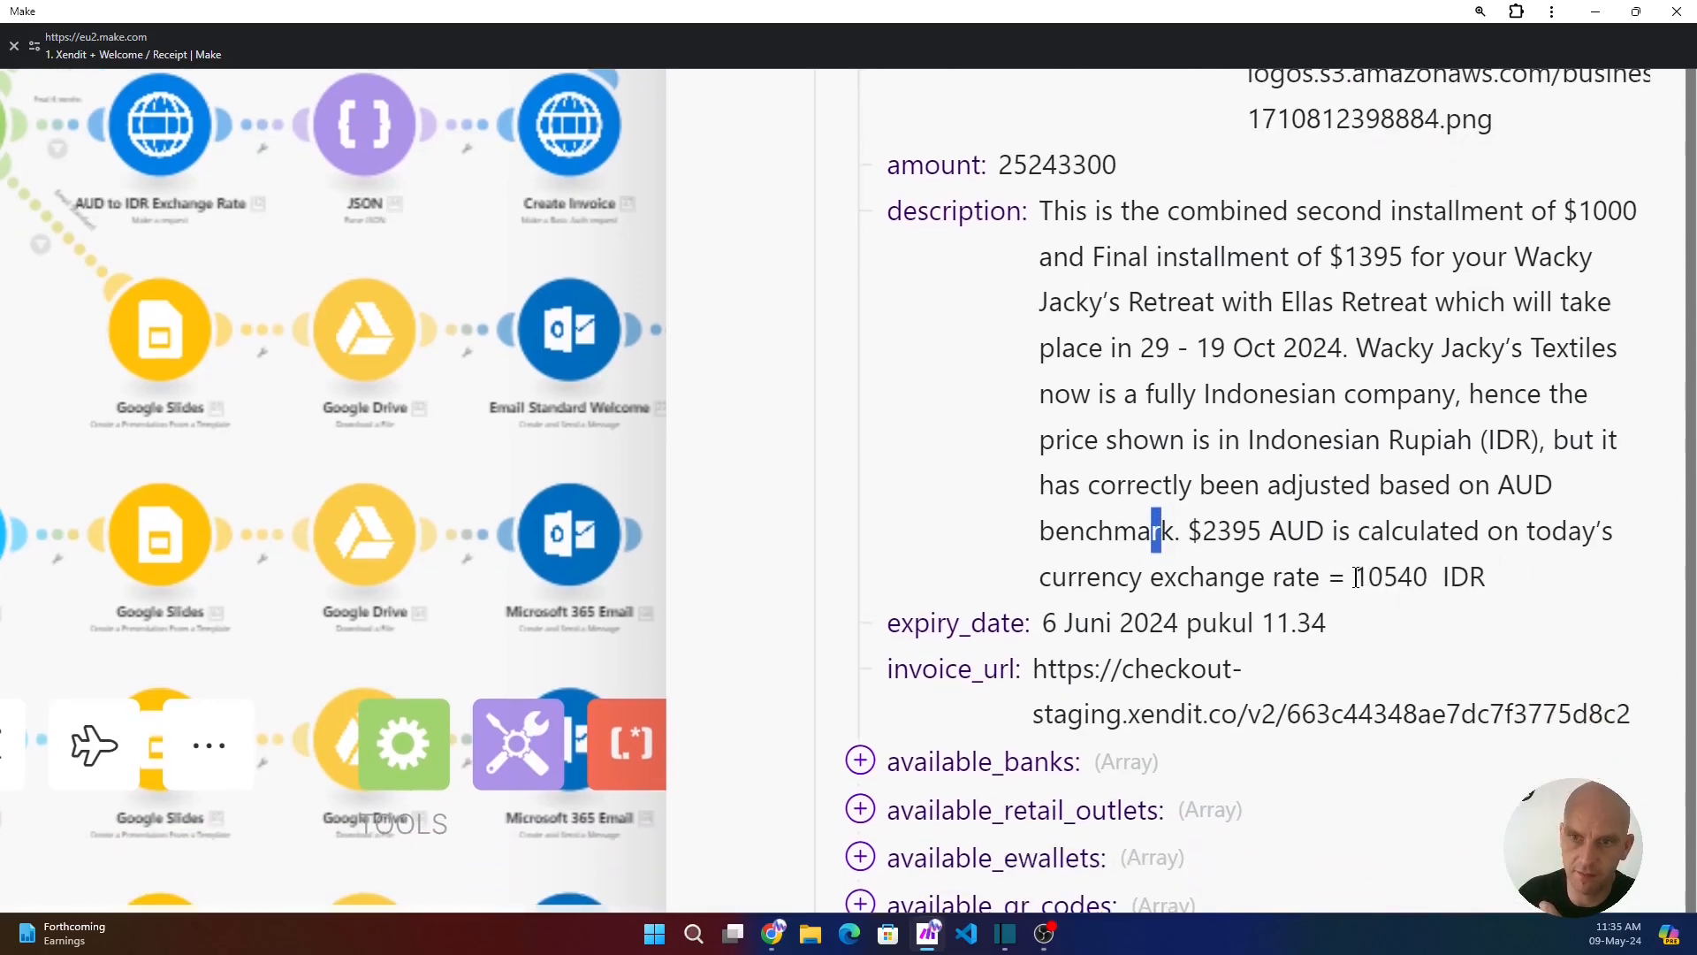
pyautogui.scroll(-1, 1406, 591)
pyautogui.scroll(-1, 1283, 557)
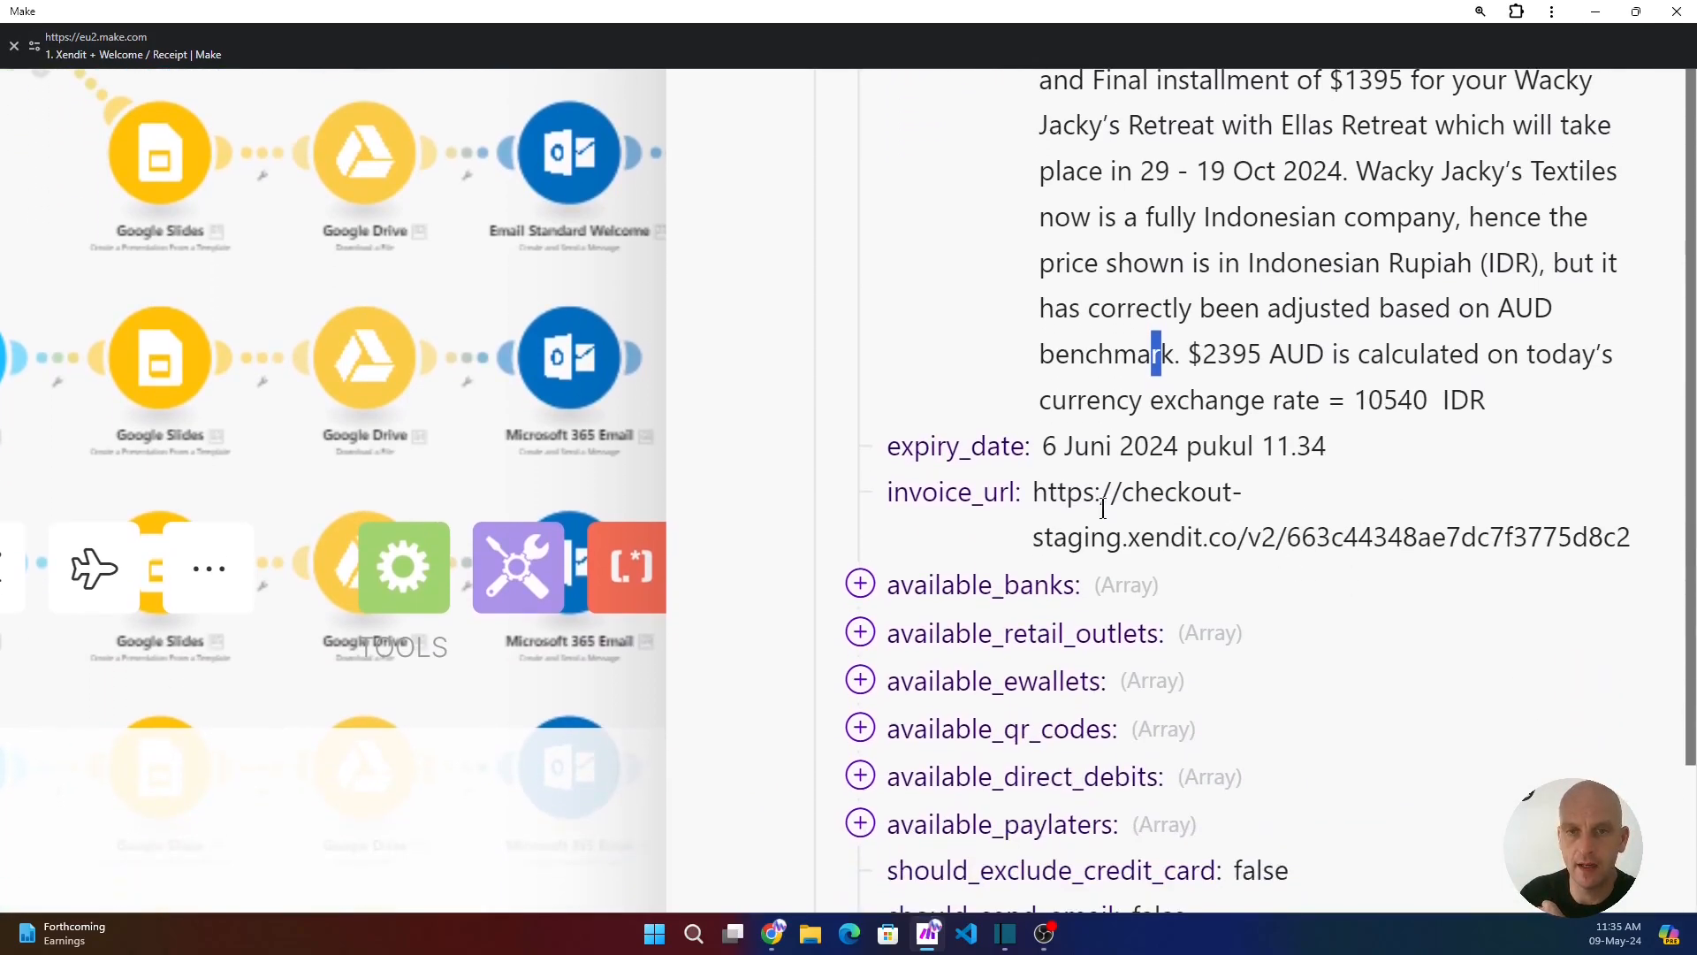
# - Copy the invoice_url value from the output, switch to Chrome and open the link in a new tab
pyautogui.moveTo(1034, 495); pyautogui.dragTo(1619, 536)
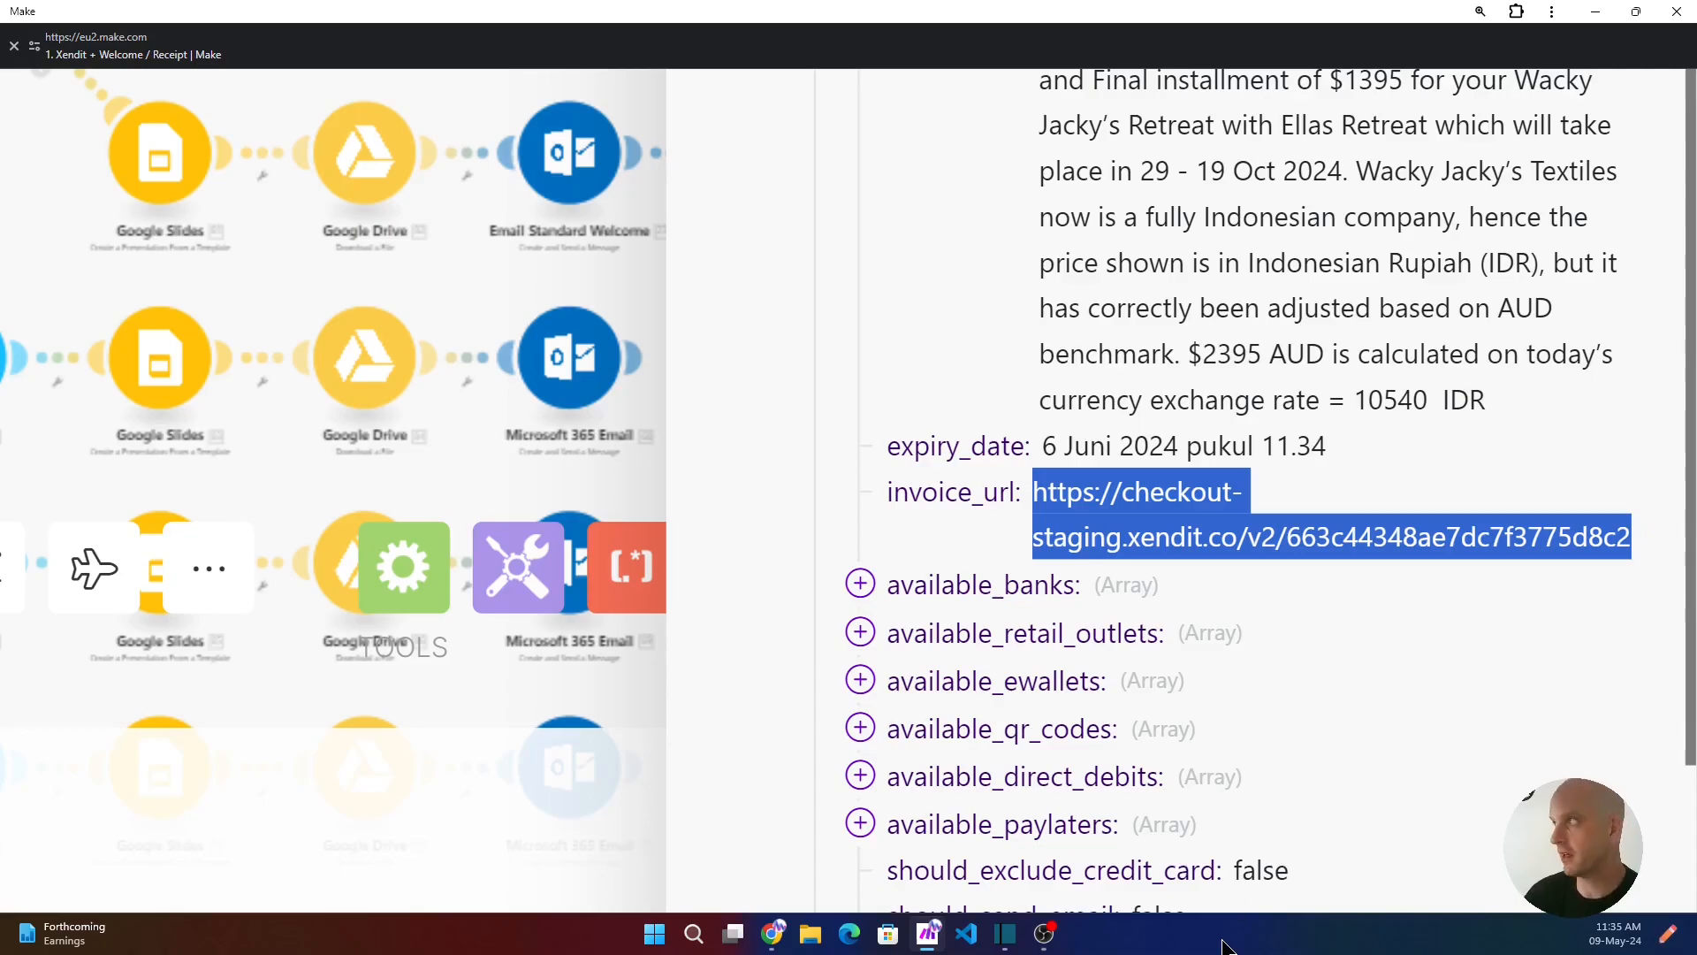
pyautogui.click(778, 942)
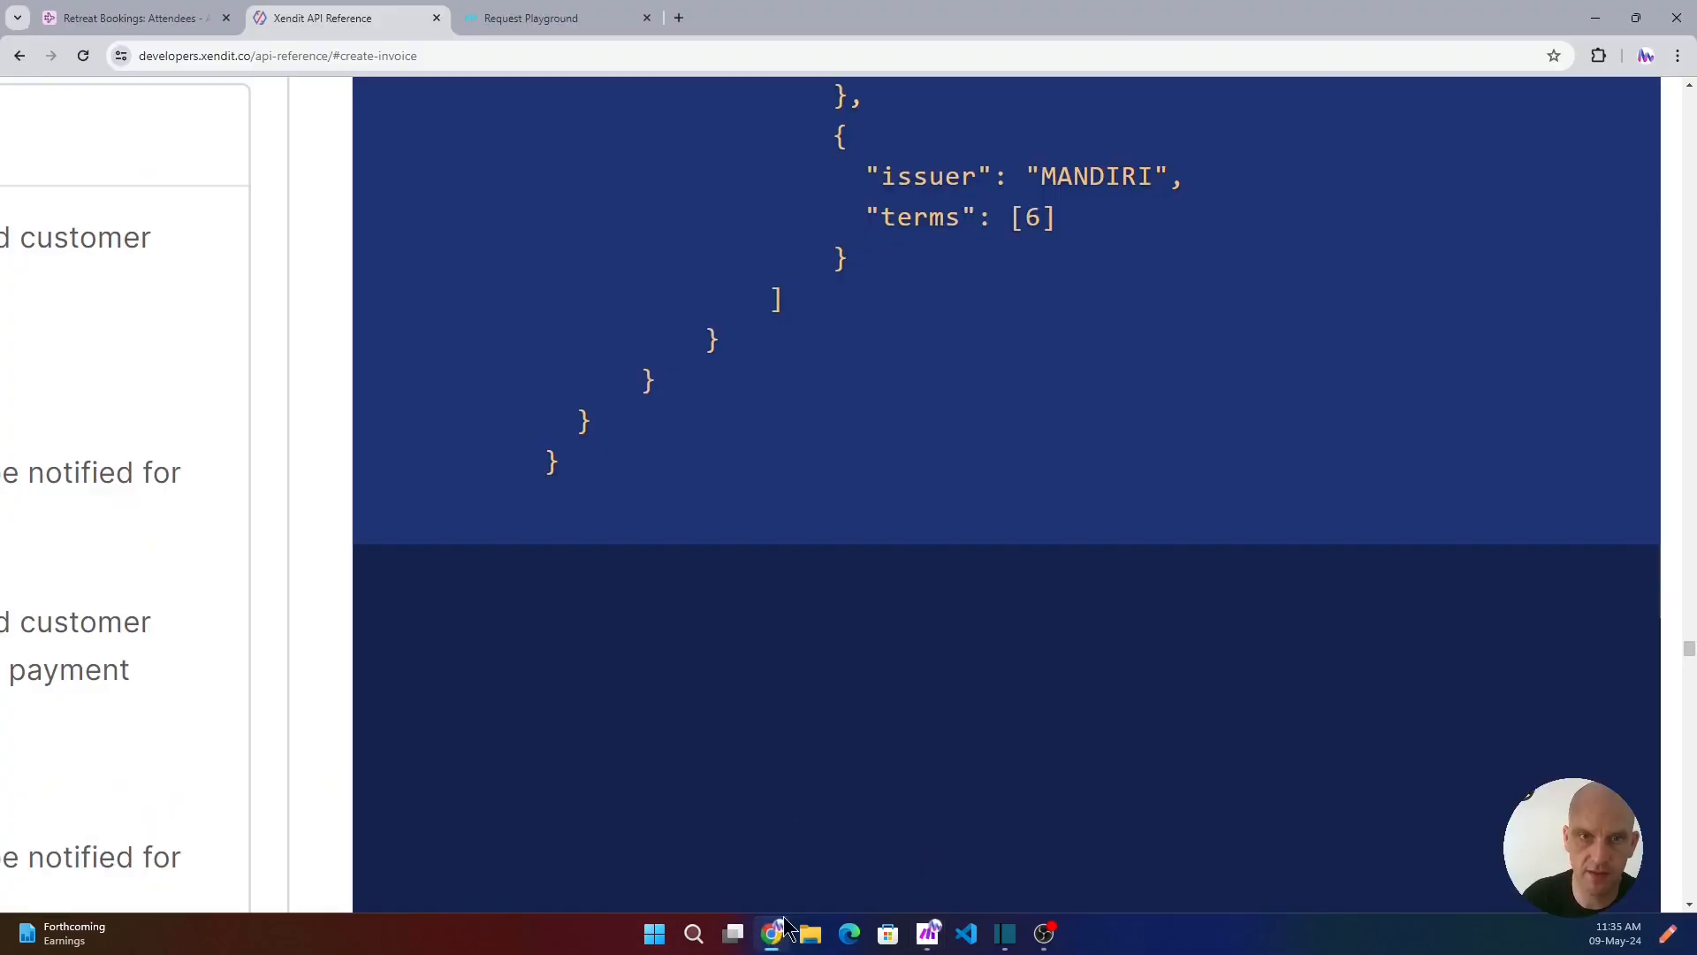
pyautogui.scroll(-5, 599, 189)
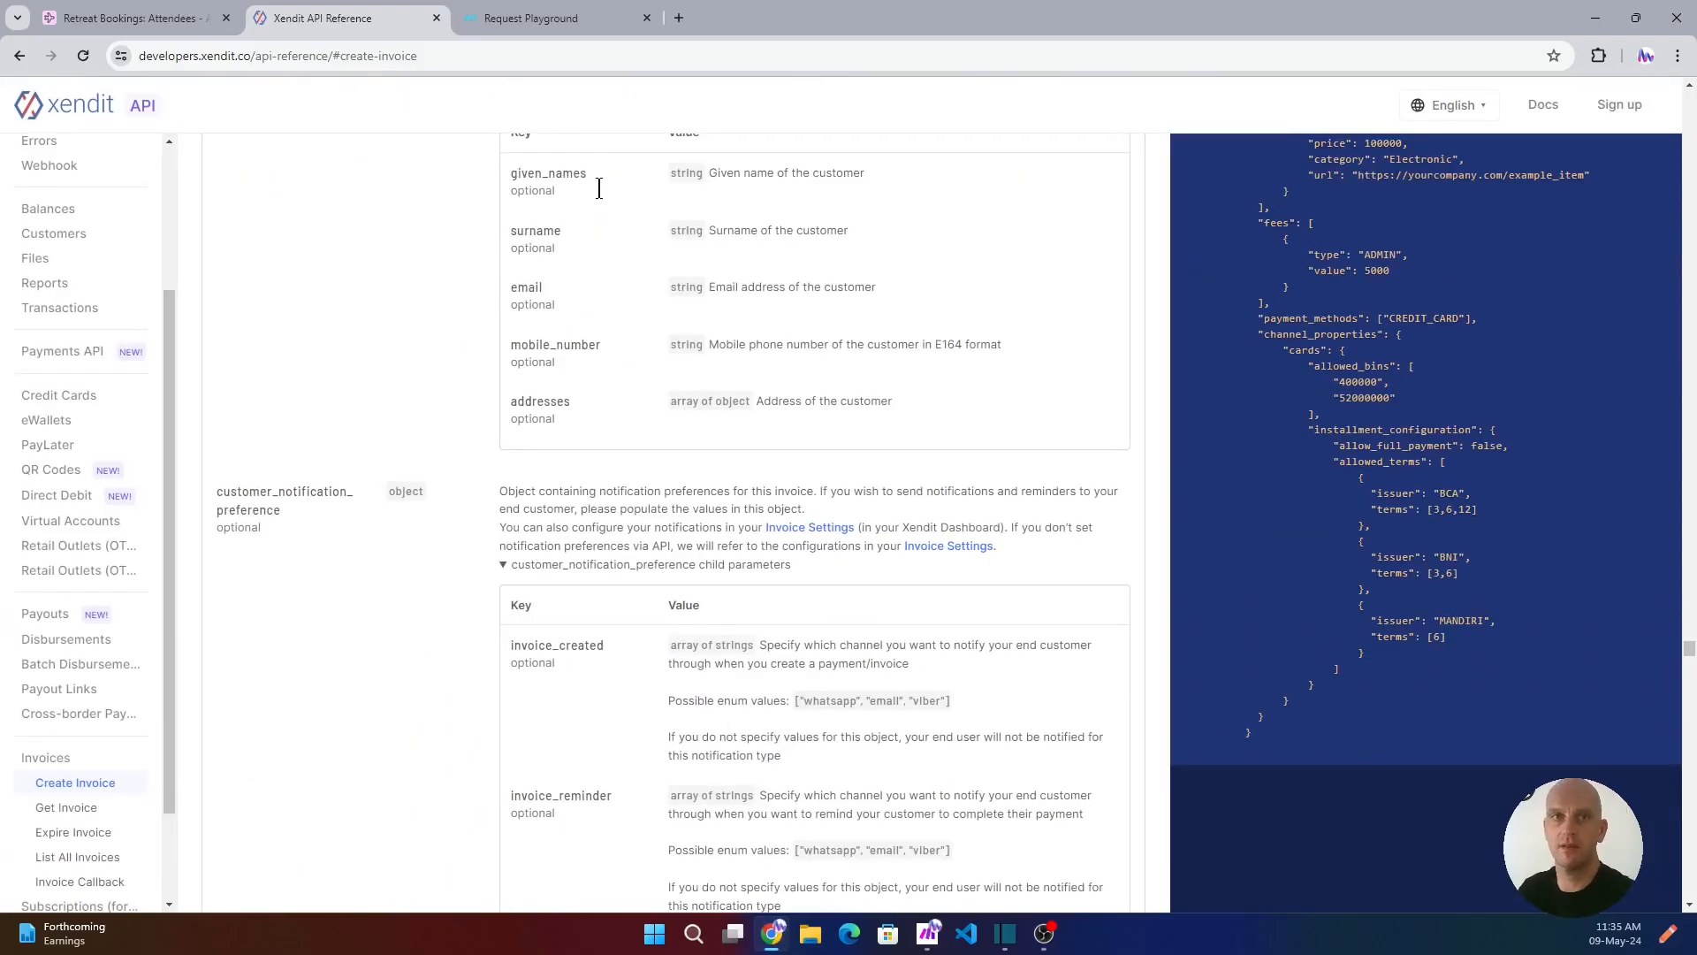
pyautogui.click(679, 18)
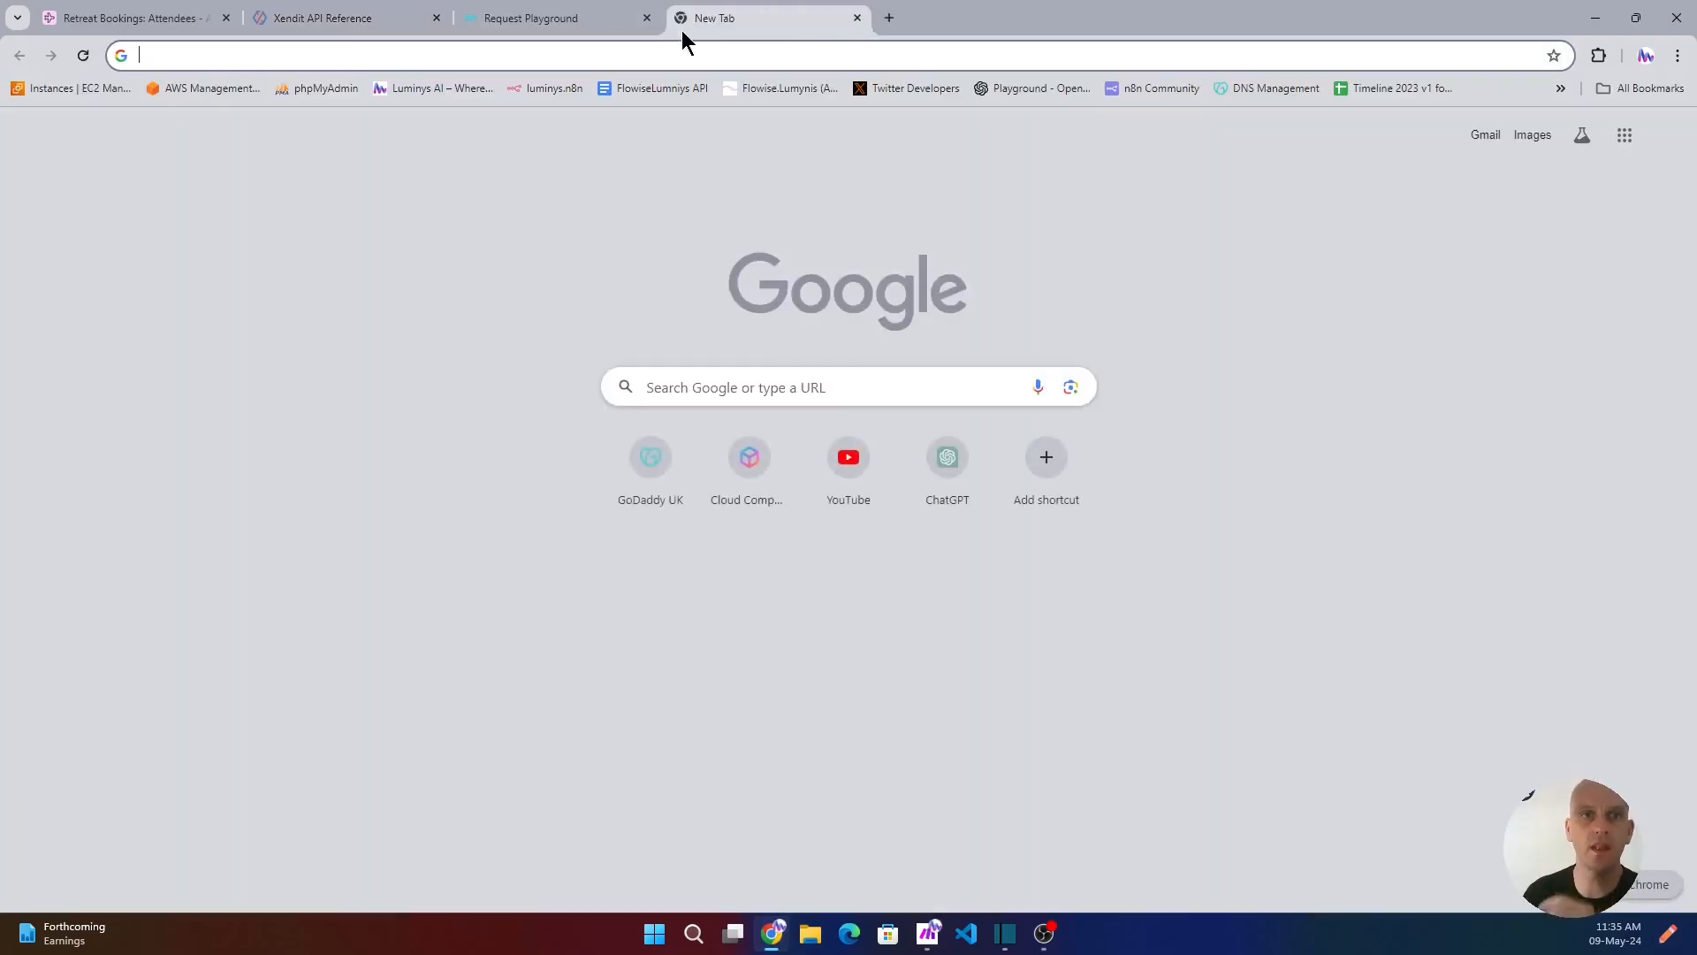
pyautogui.write('https://checkout-staging.xendit.co/web/663c44348ae7dc7f3775d8c2')
pyautogui.press('Return')
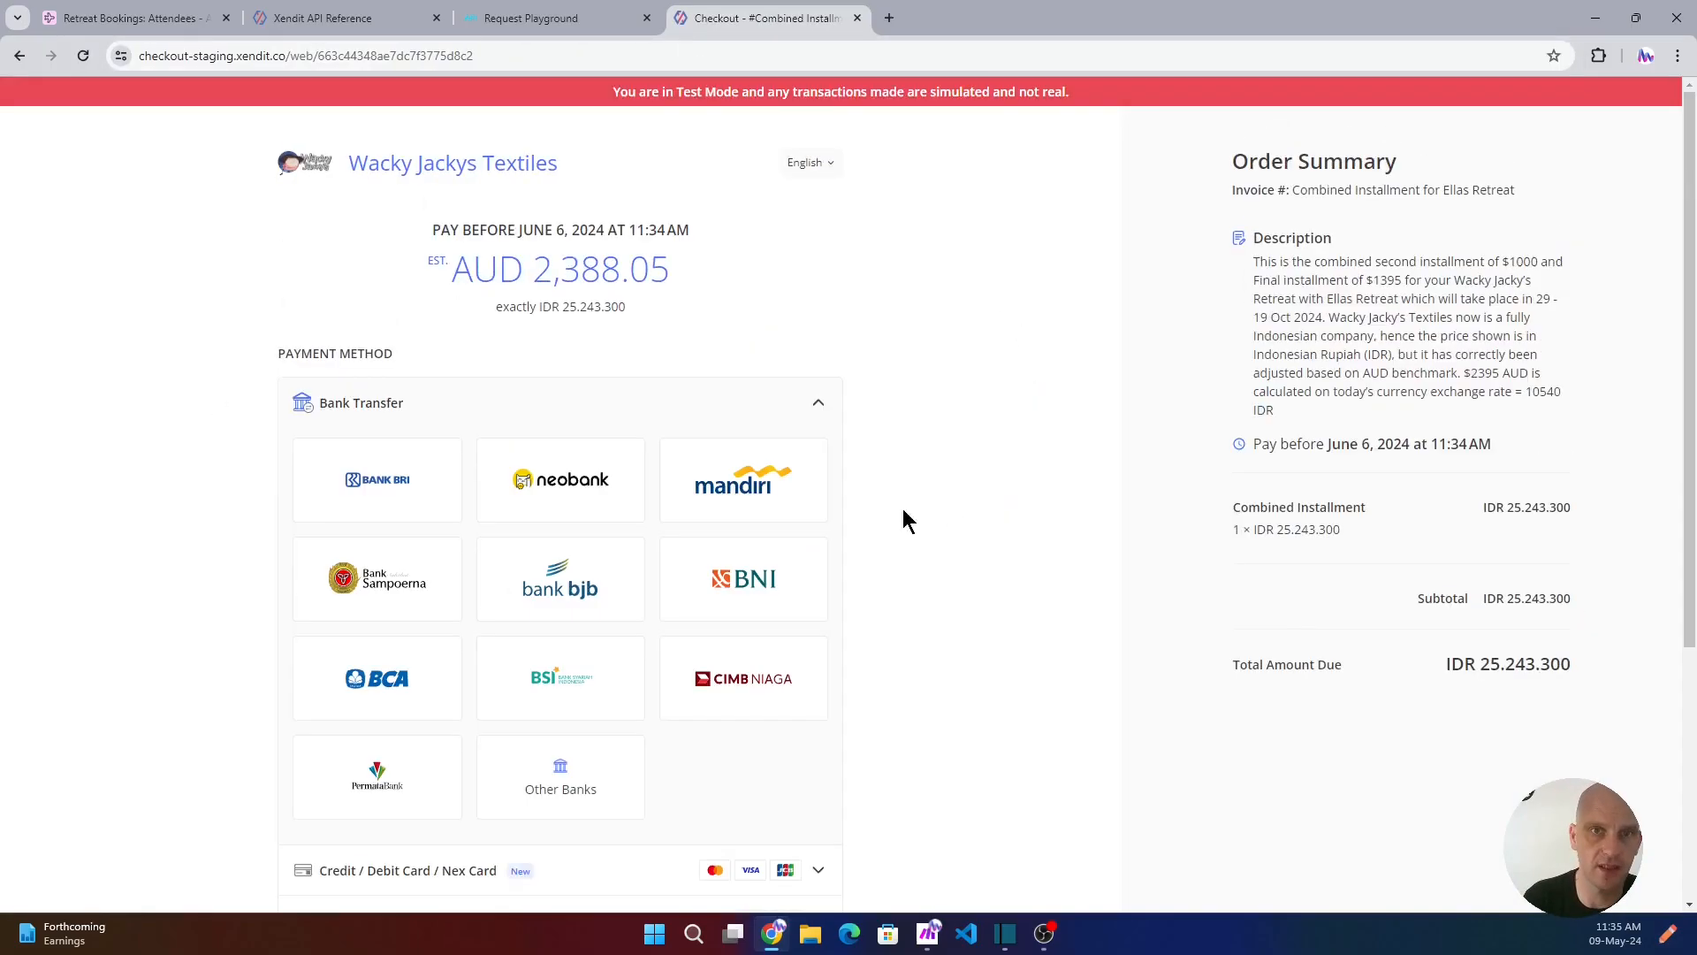
# - Collapse Bank Transfer on the checkout page, expand the Credit / Debit Card payment method and highlight the estimated AUD amount
pyautogui.click(816, 409)
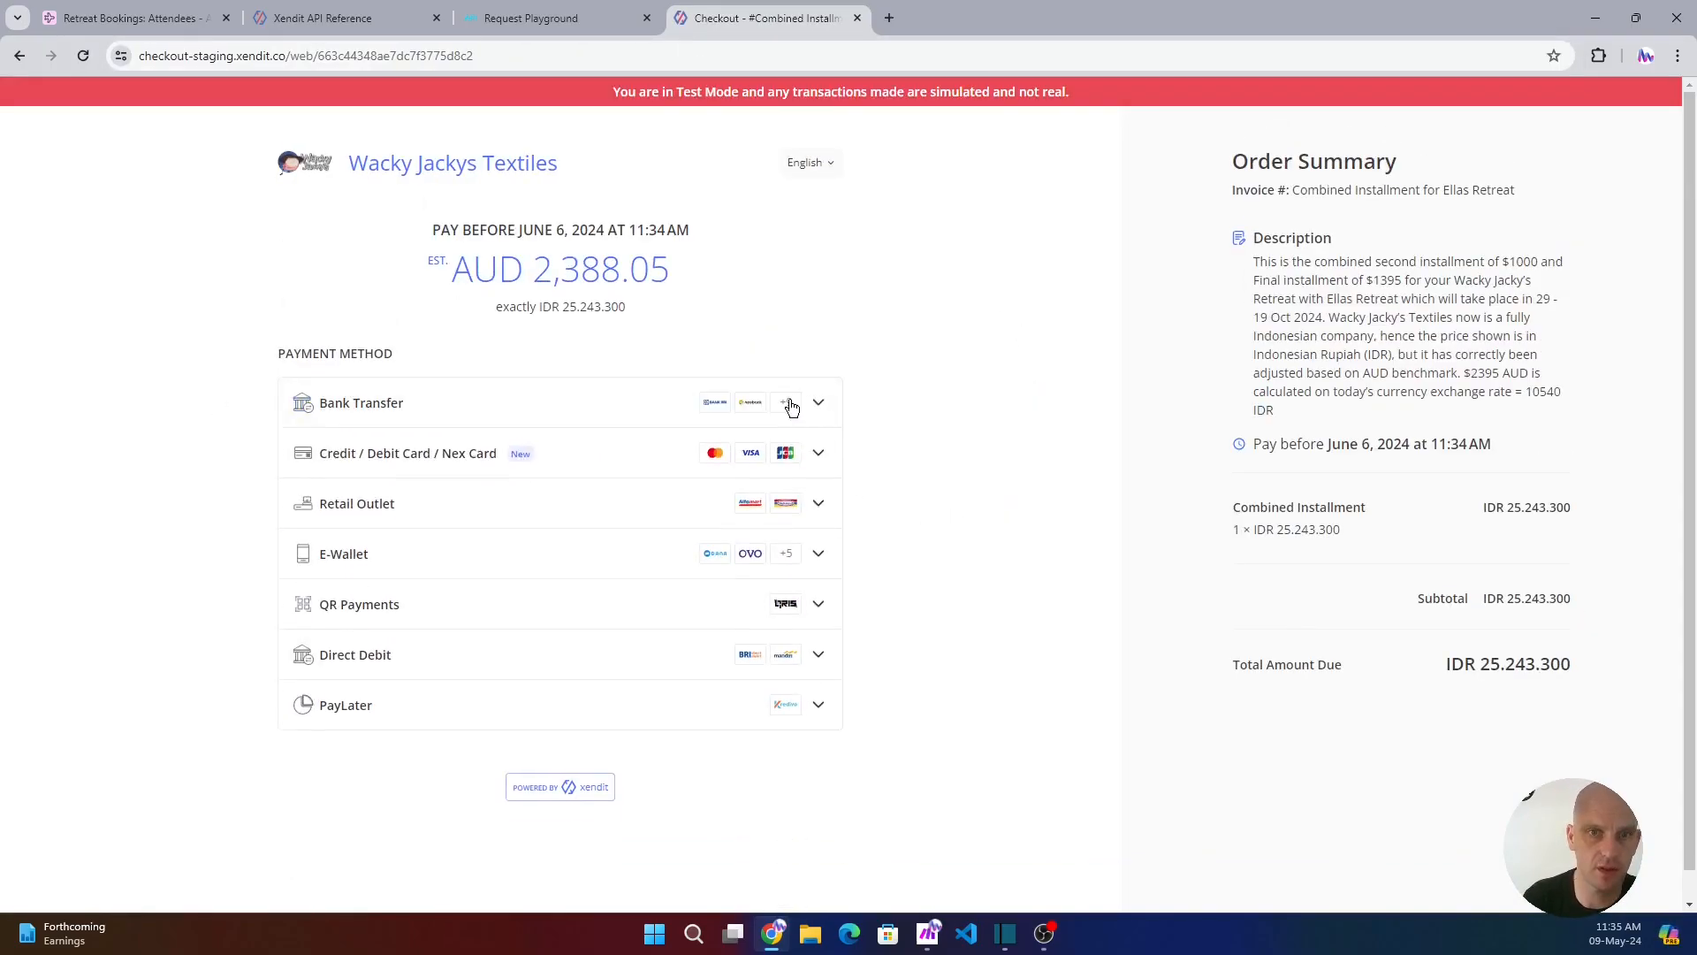
pyautogui.click(818, 458)
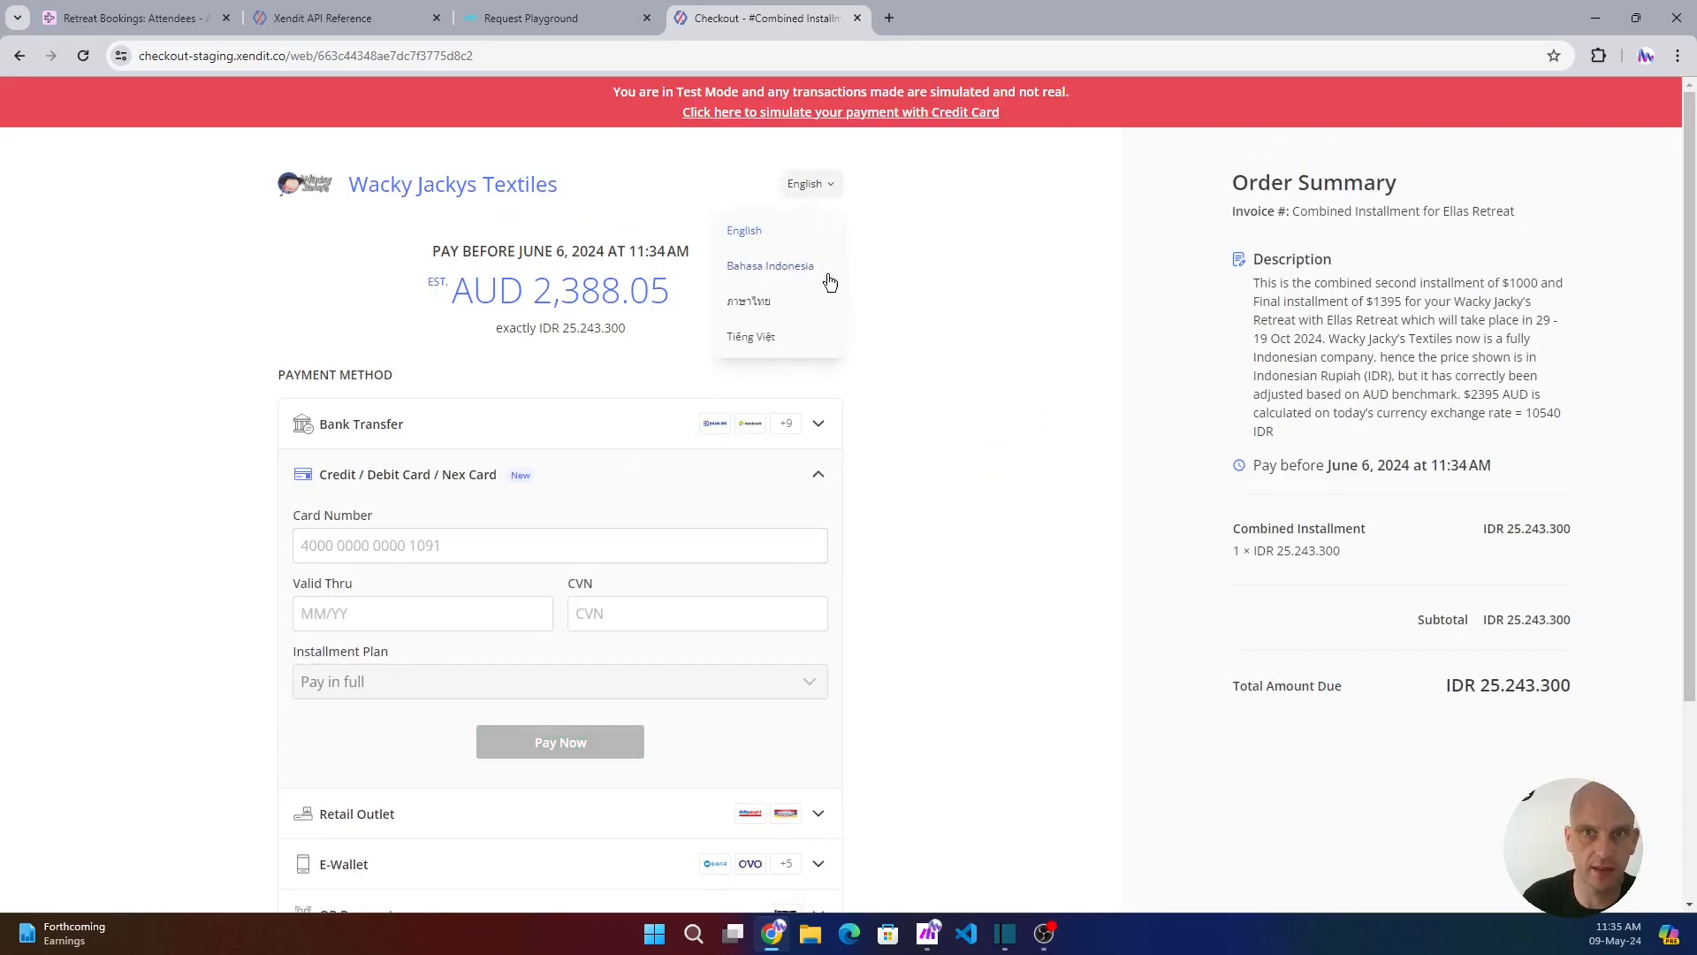
pyautogui.moveTo(534, 289); pyautogui.dragTo(662, 290)
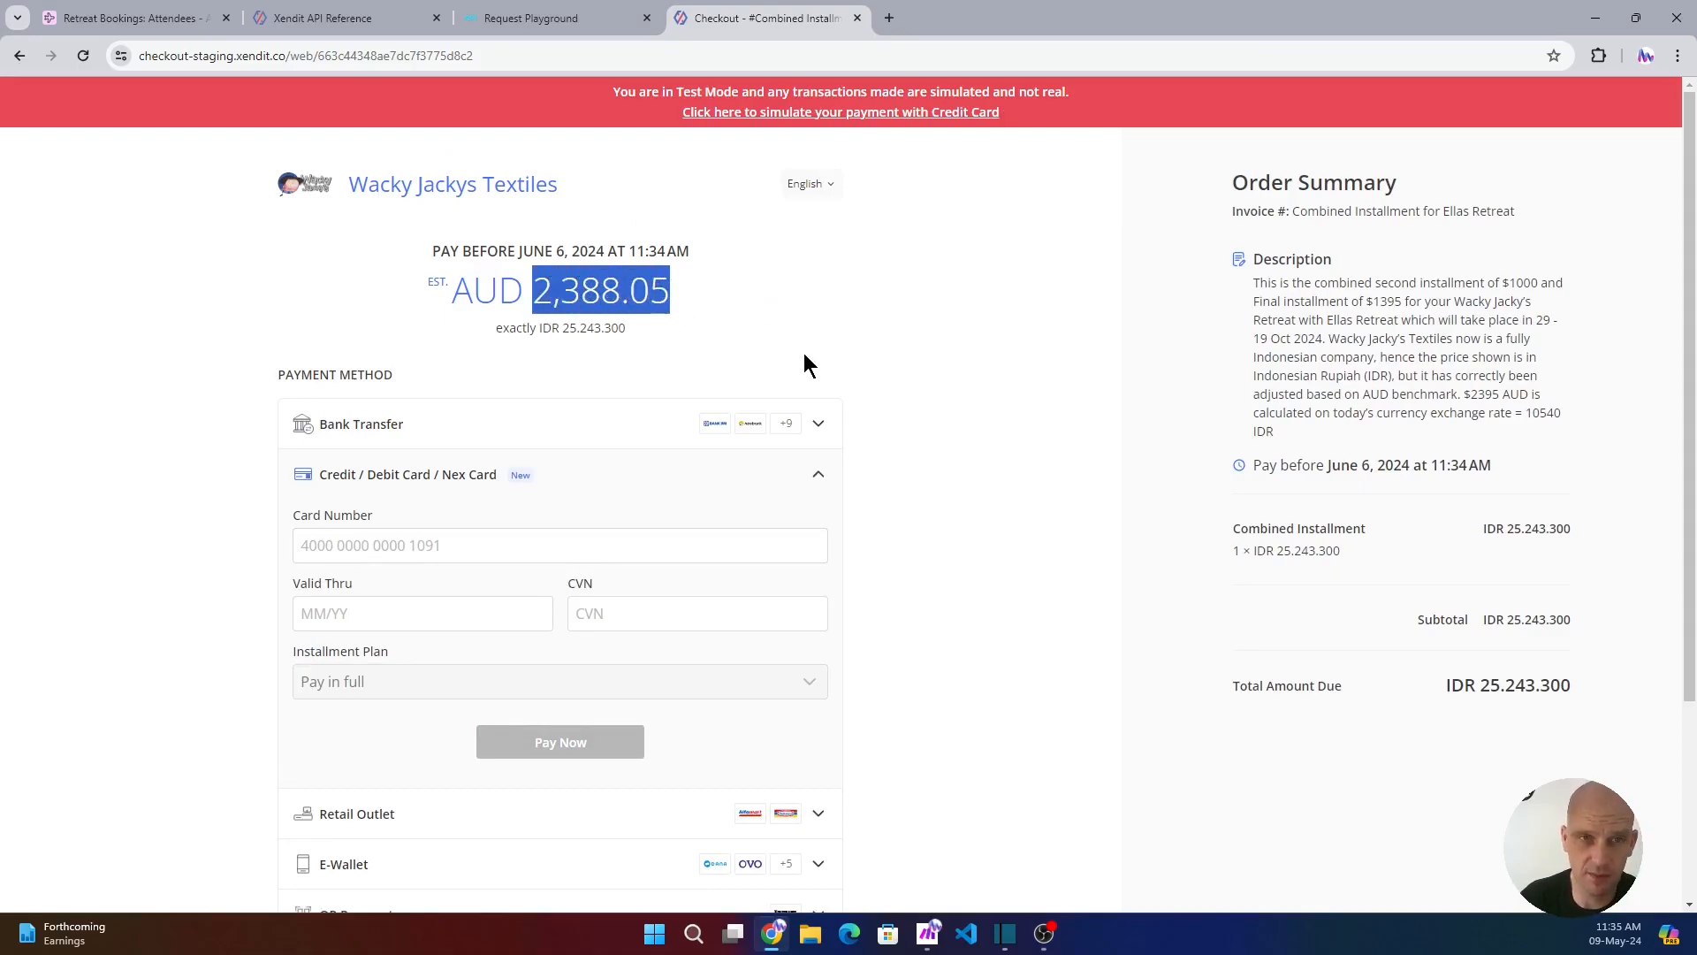